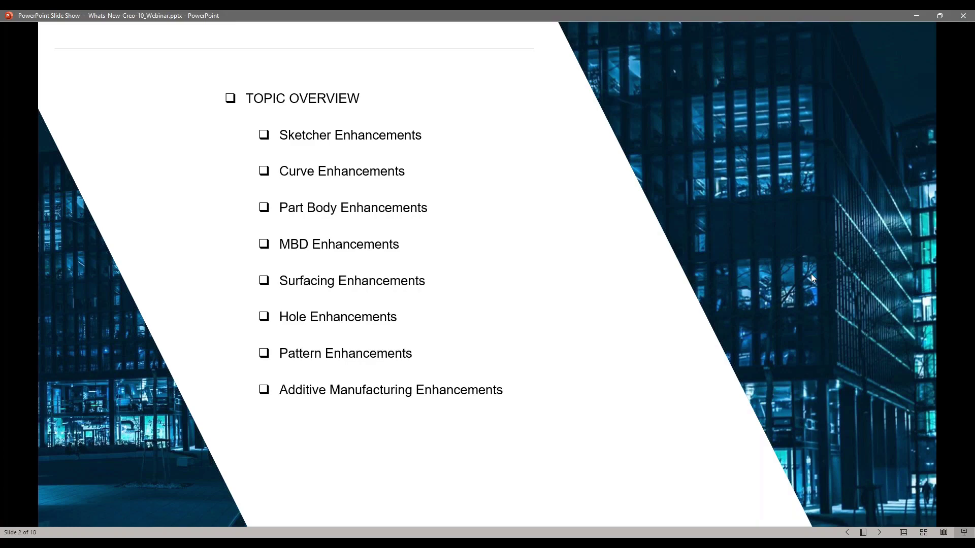
key("Right")
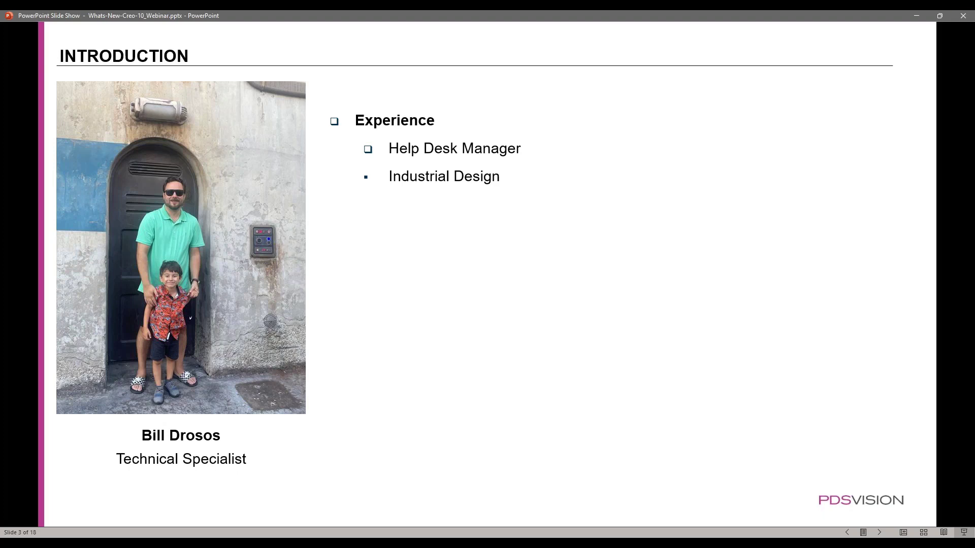
left_click(753, 238)
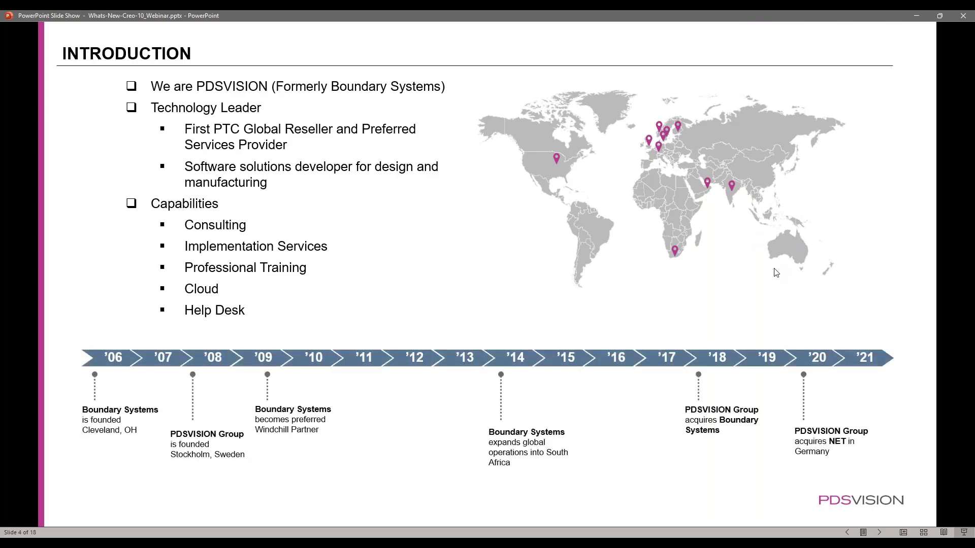
key("Right")
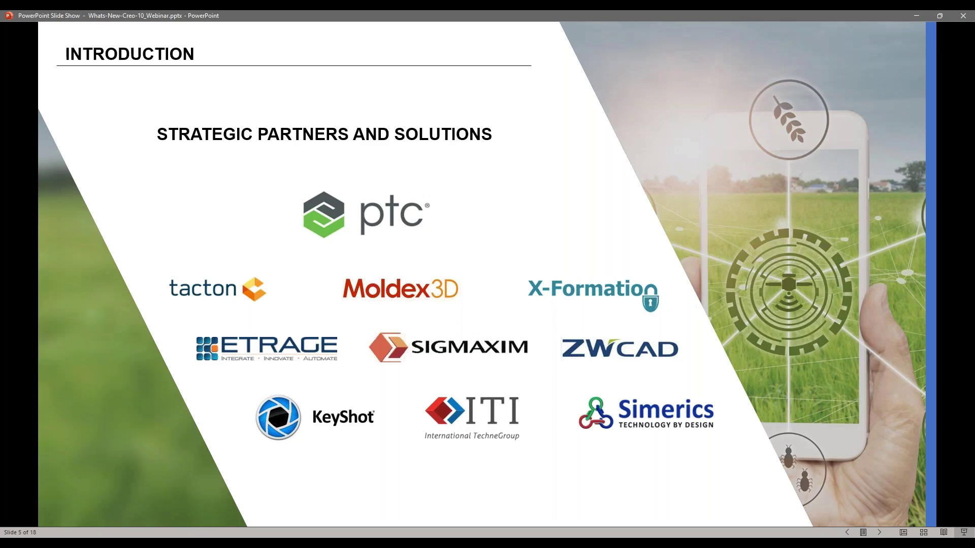
key("Right")
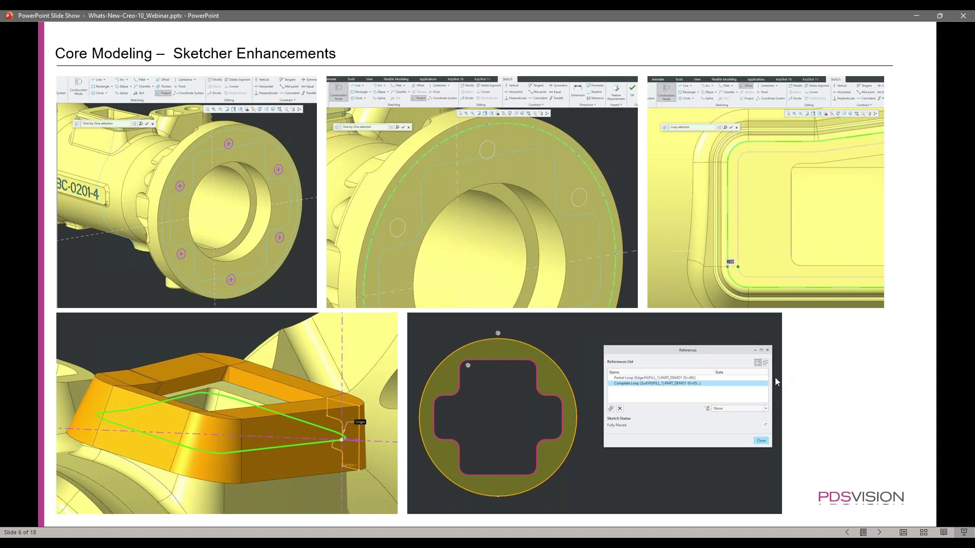
left_click(789, 383)
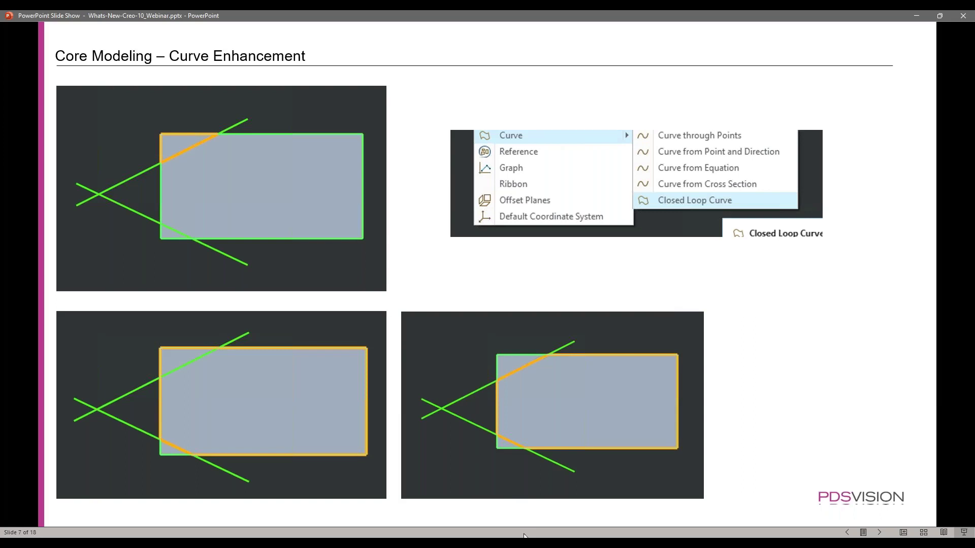
Switch to Creo Parametric and open the Sketcher folder inside the working directory Creo10-Webinar-Files.
key("alt+Tab")
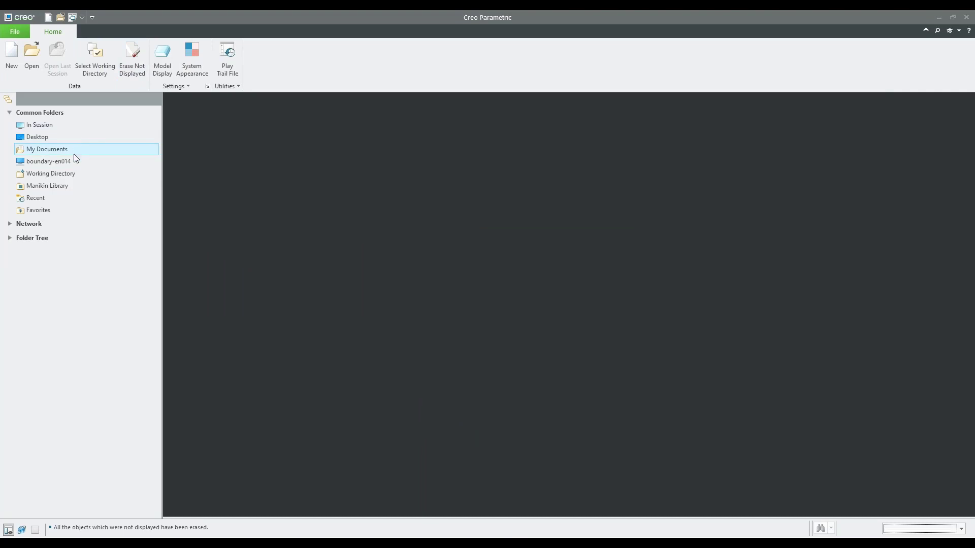
left_click(74, 173)
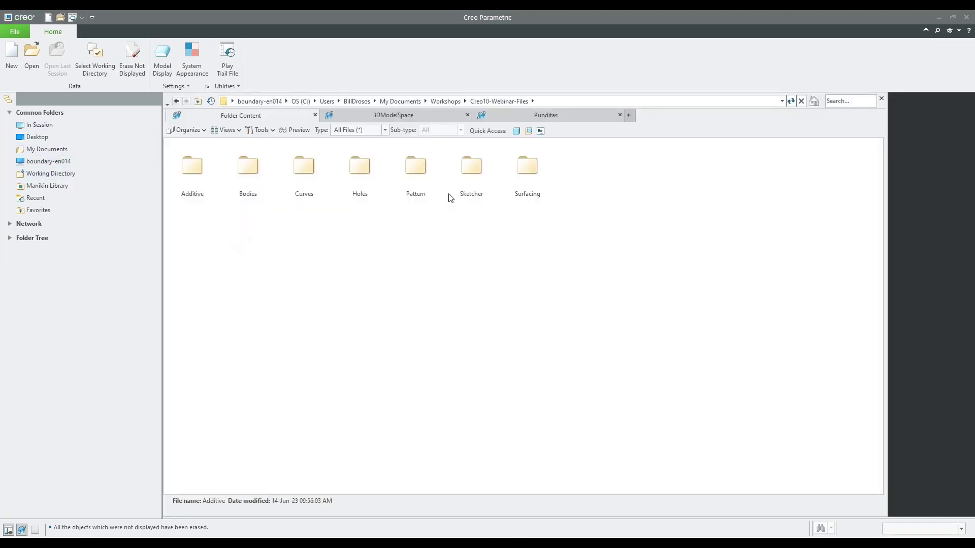
double_click(472, 168)
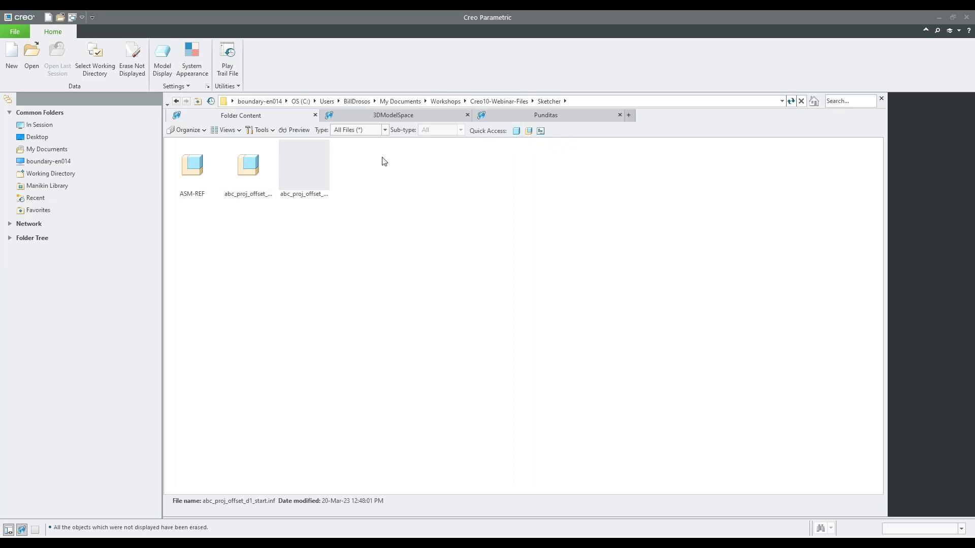
Try the quick file-type filters, including parts and assemblies, on the Sketcher folder and return to showing all files.
left_click(516, 132)
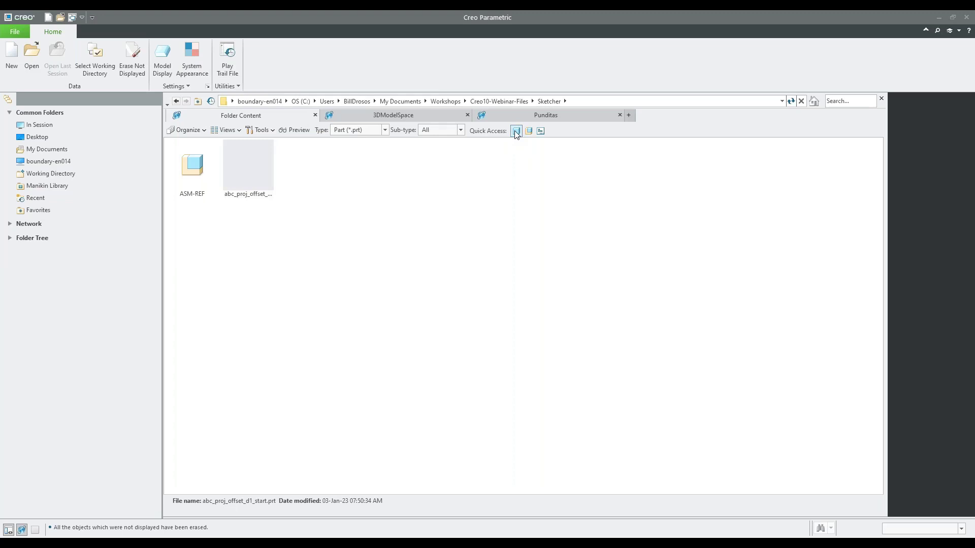
left_click(529, 131)
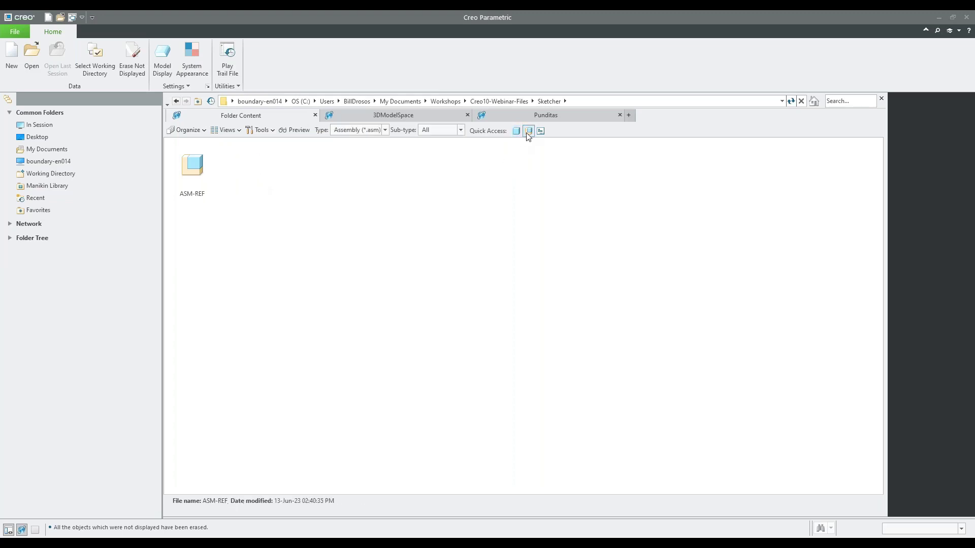
left_click(540, 131)
left_click(516, 131)
left_click(541, 131)
left_click(516, 131)
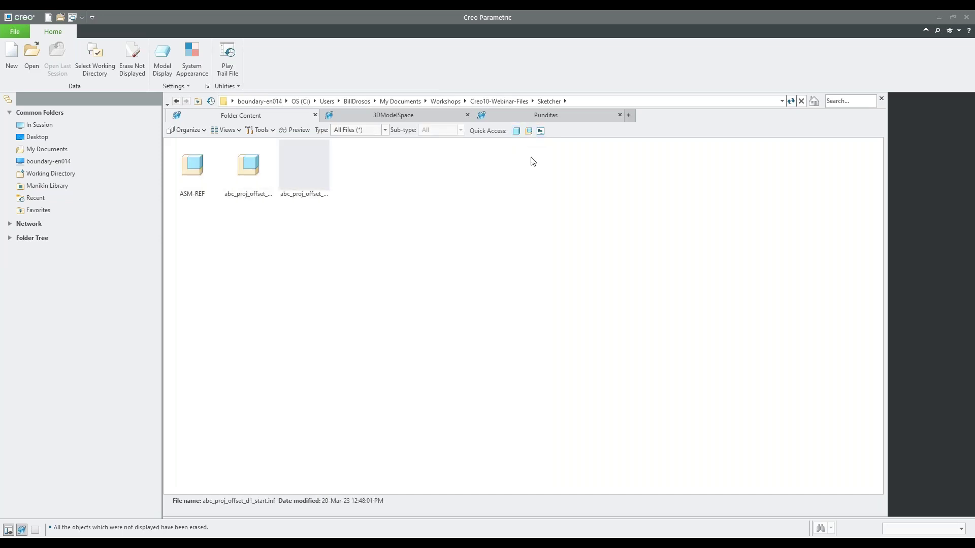
left_click(516, 131)
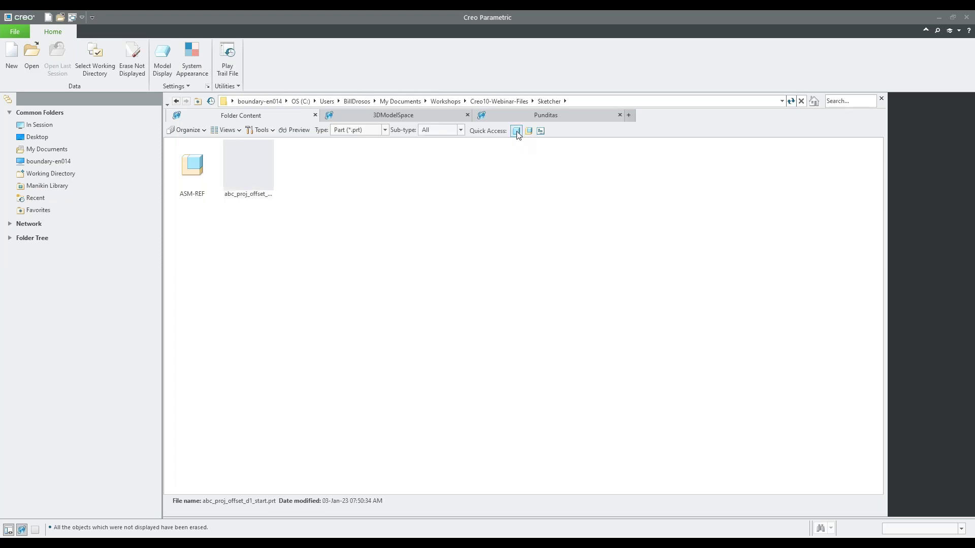
left_click(516, 131)
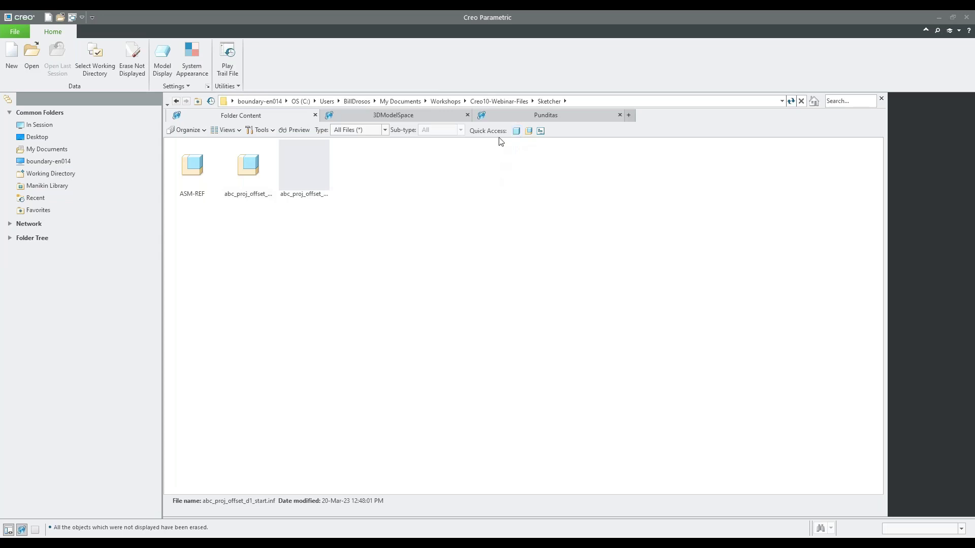
Set the Sketcher folder in Creo10-Webinar-Files as the working directory and open it.
left_click(505, 101)
right_click(472, 168)
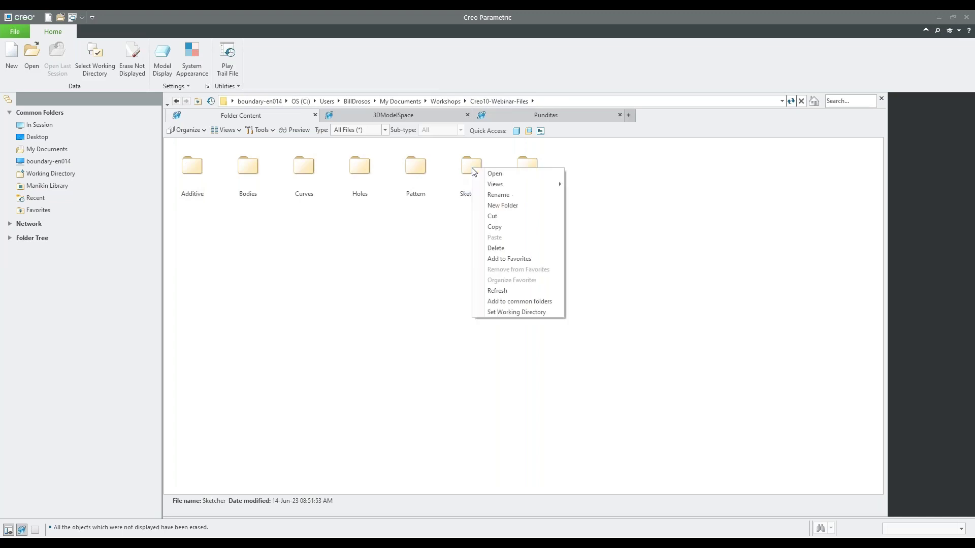
left_click(515, 309)
double_click(477, 166)
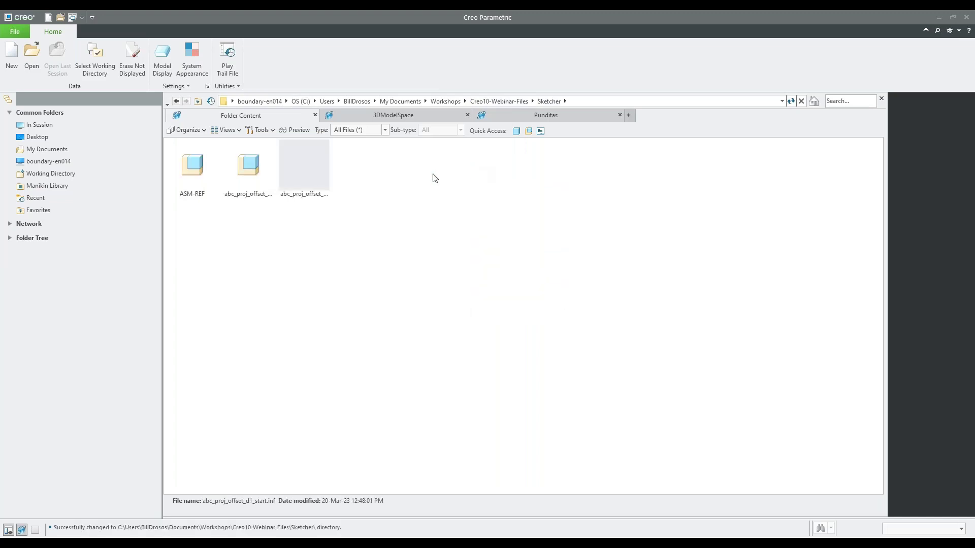
left_click(516, 131)
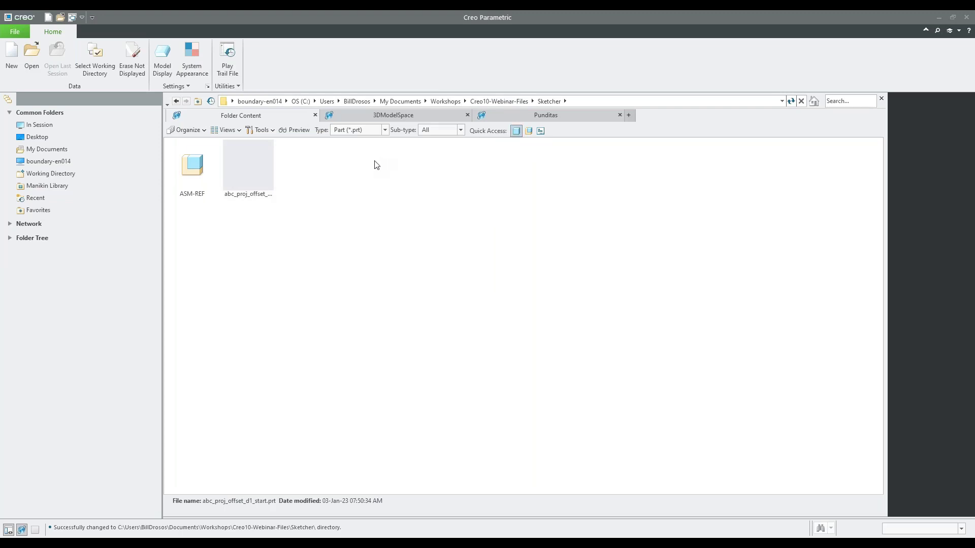
double_click(255, 176)
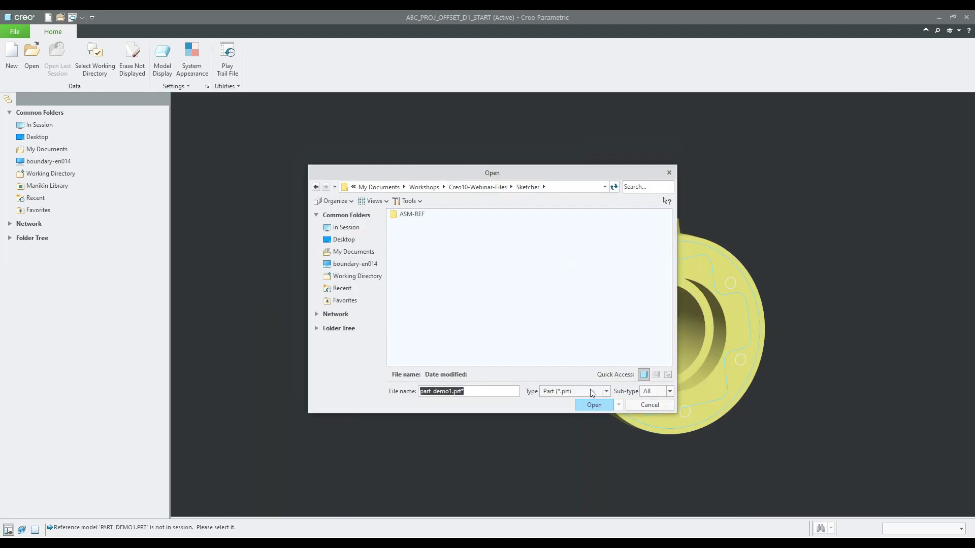
left_click(590, 406)
left_click(468, 189)
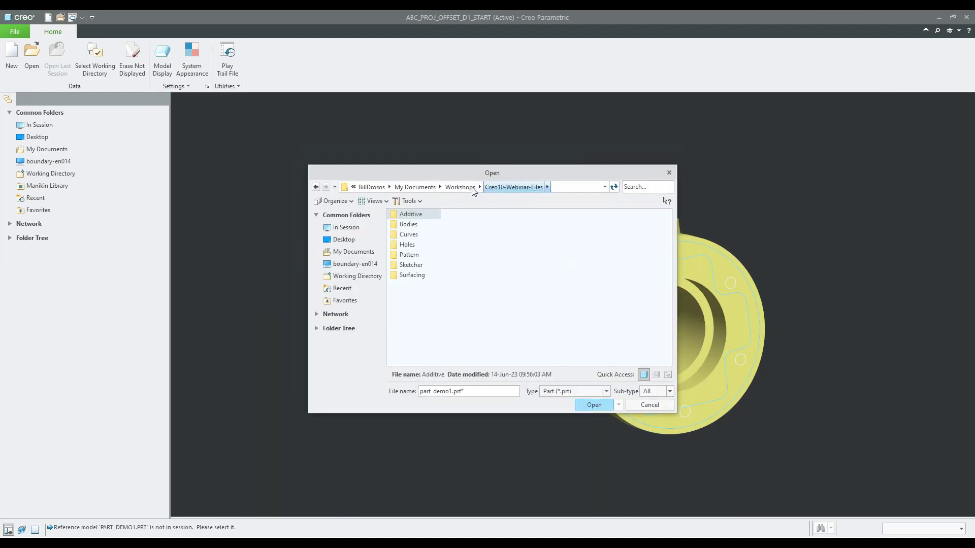
left_click(467, 188)
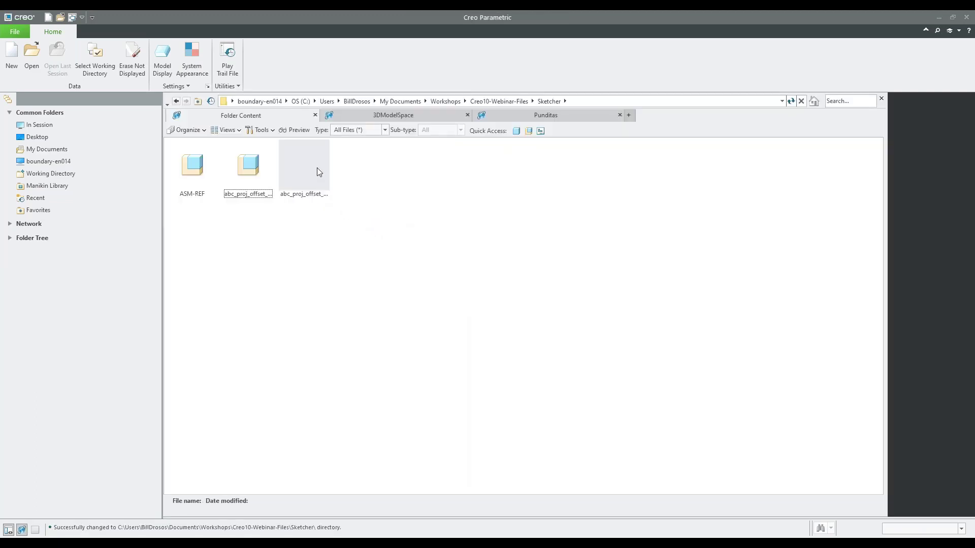
Open the part abc_proj_offset_d1_start without locating its missing reference model part_demo1.prt.
left_click(315, 167)
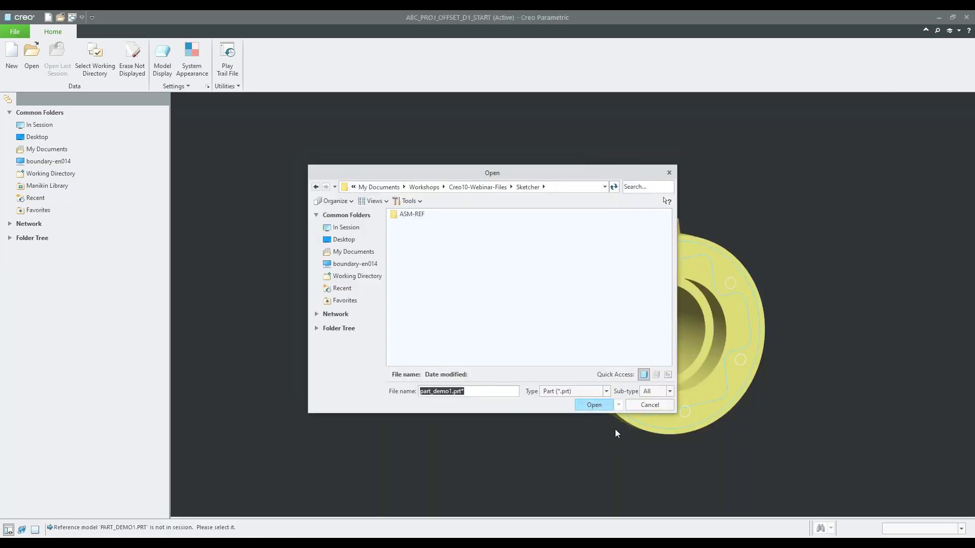
left_click(594, 405)
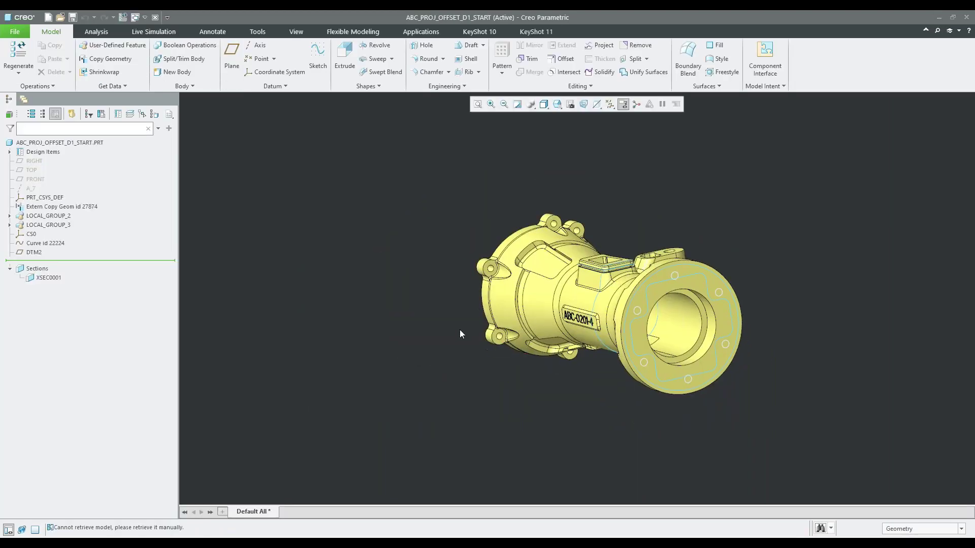
Start a sketch on the flat end face of the large round flange around the bore.
middle_click_drag(459, 330, 648, 349)
scroll(648, 344, "down", 3)
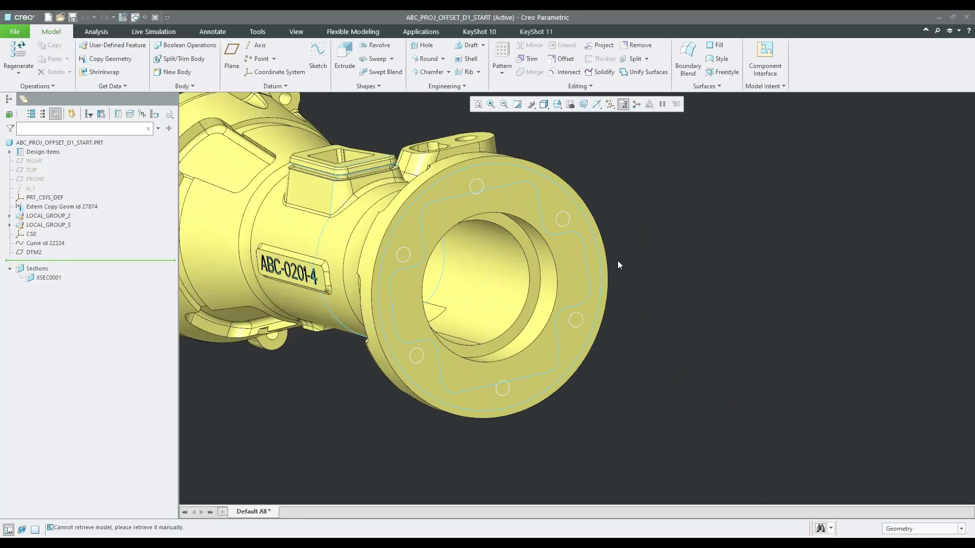
scroll(553, 263, "up", 3)
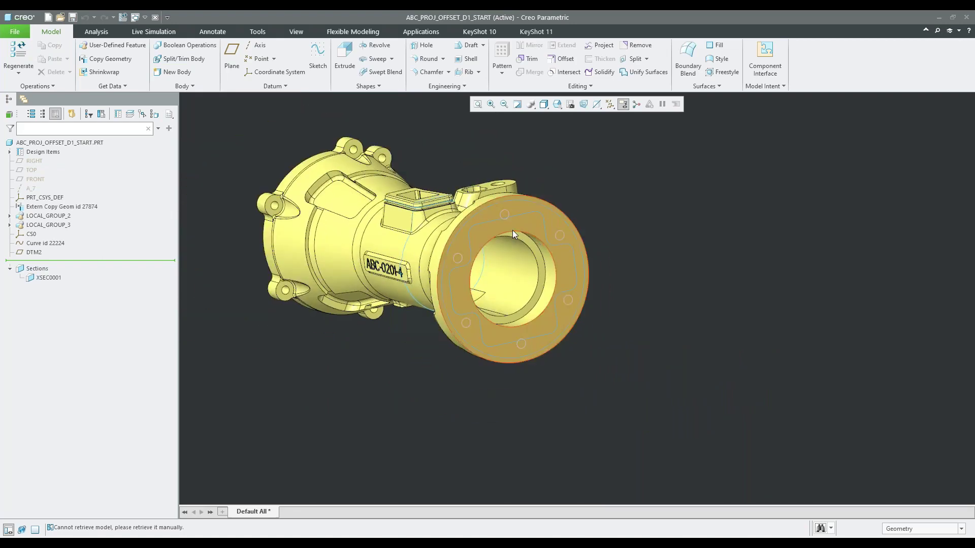
scroll(468, 200, "down", 2)
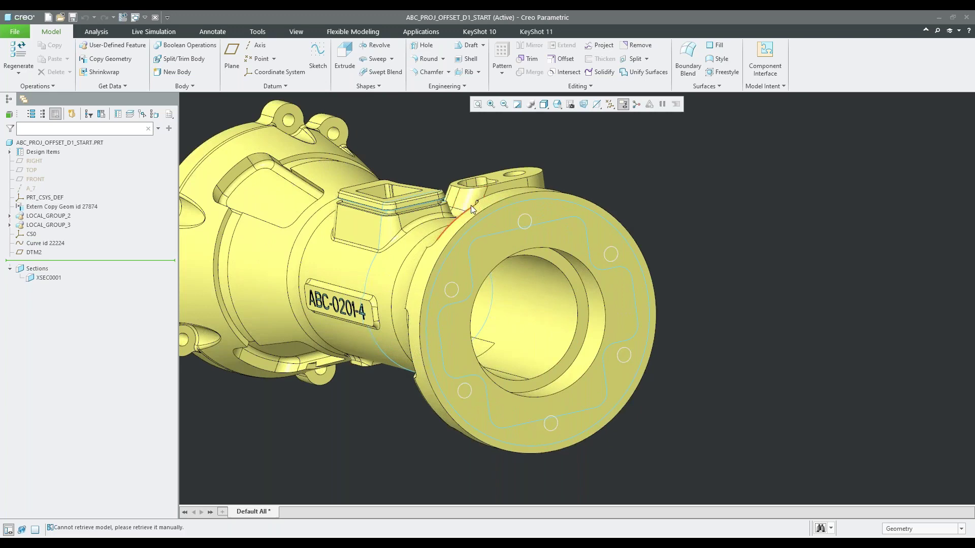
left_click(498, 240)
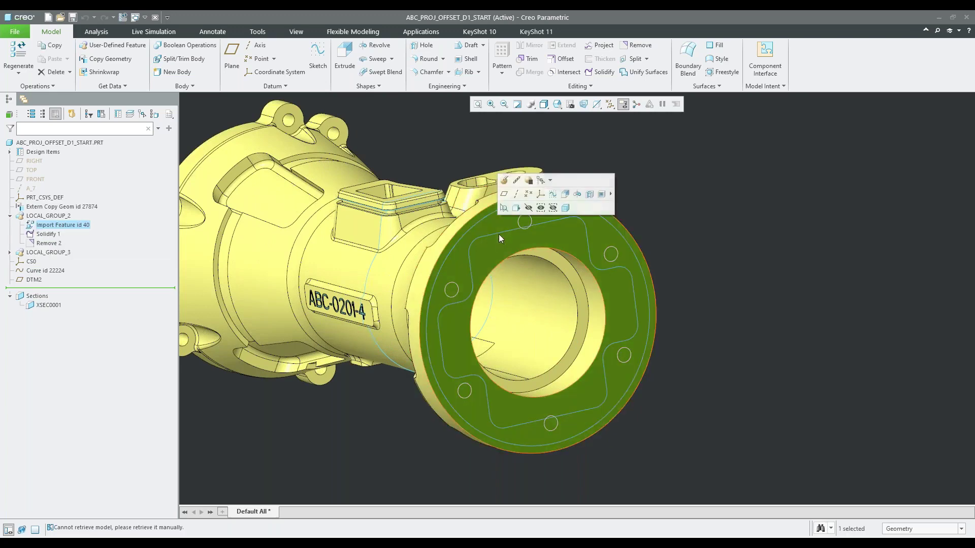
left_click(561, 208)
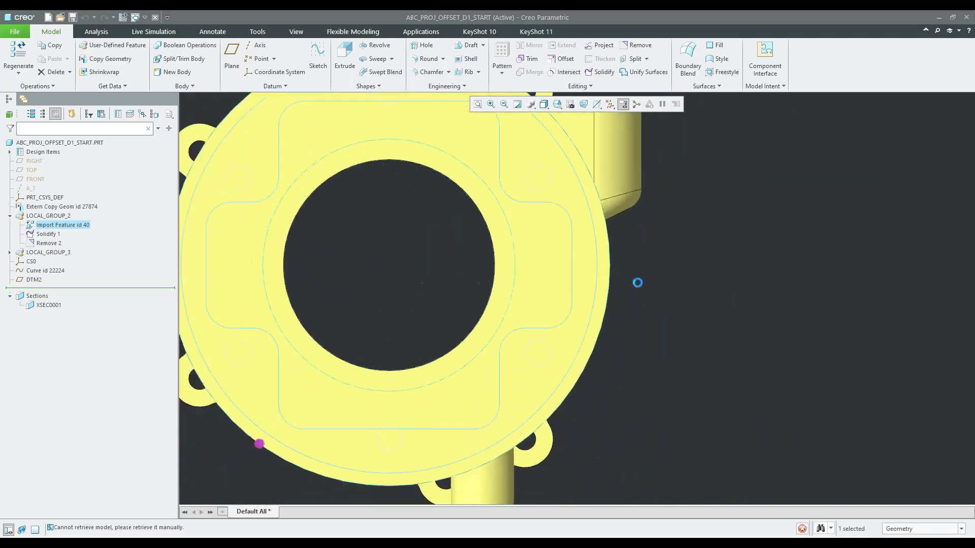
scroll(617, 202, "down", 1)
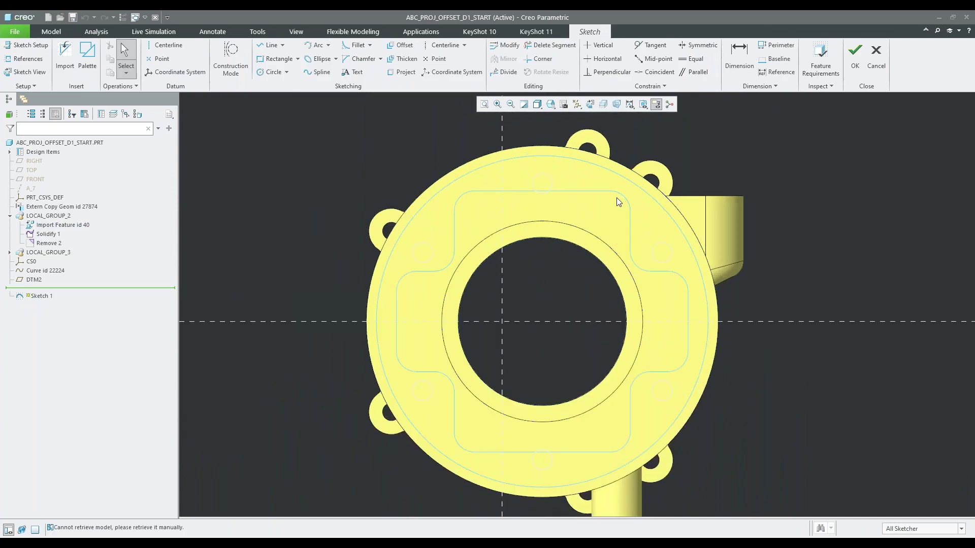
left_click(409, 72)
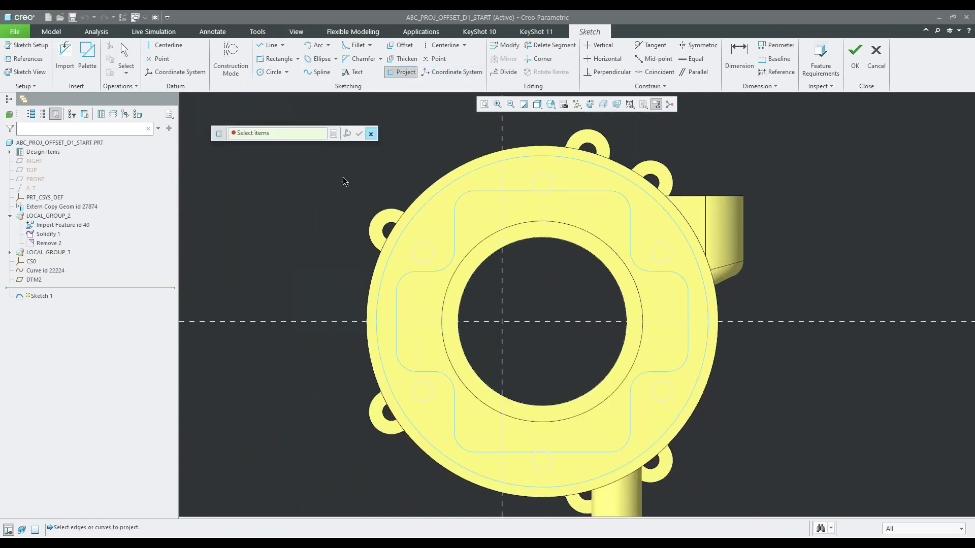
scroll(477, 165, "down", 2)
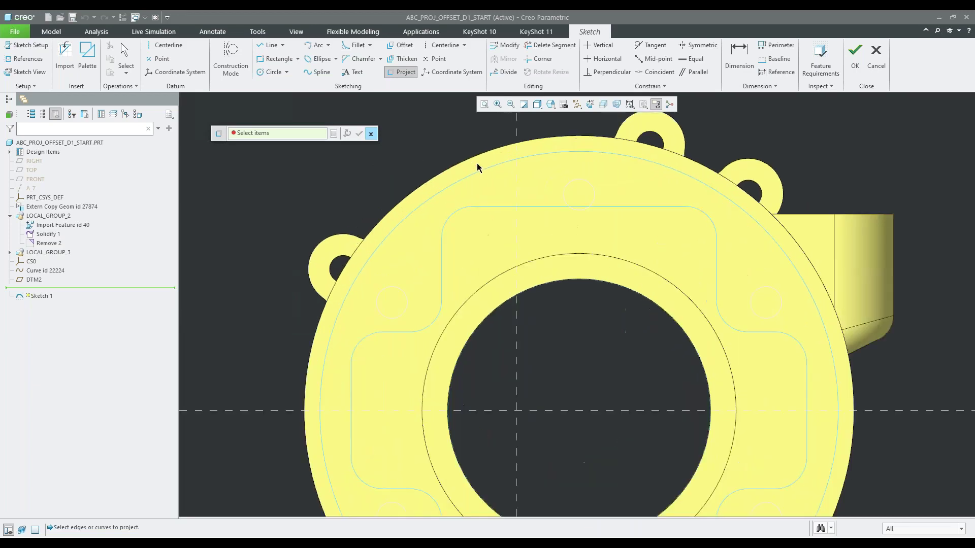
left_click(474, 174)
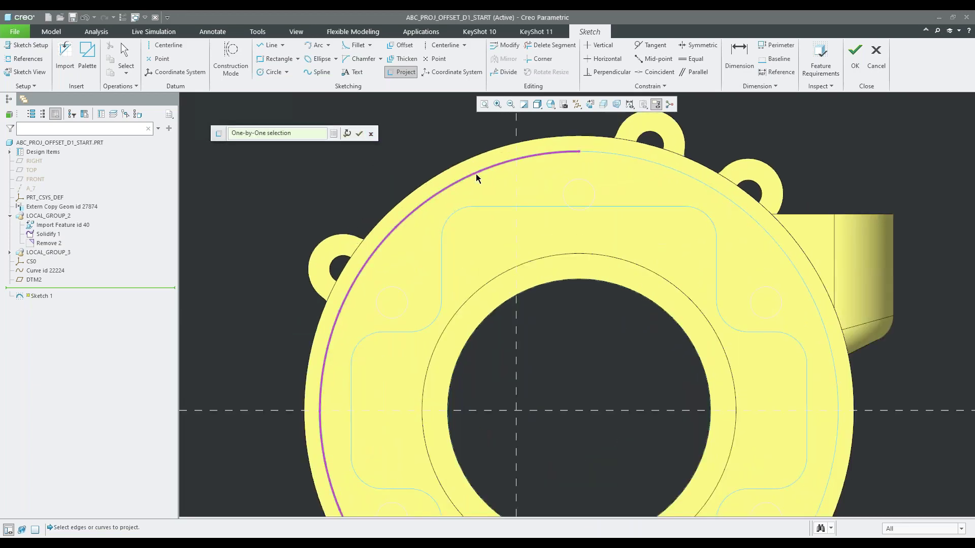
left_click(596, 153)
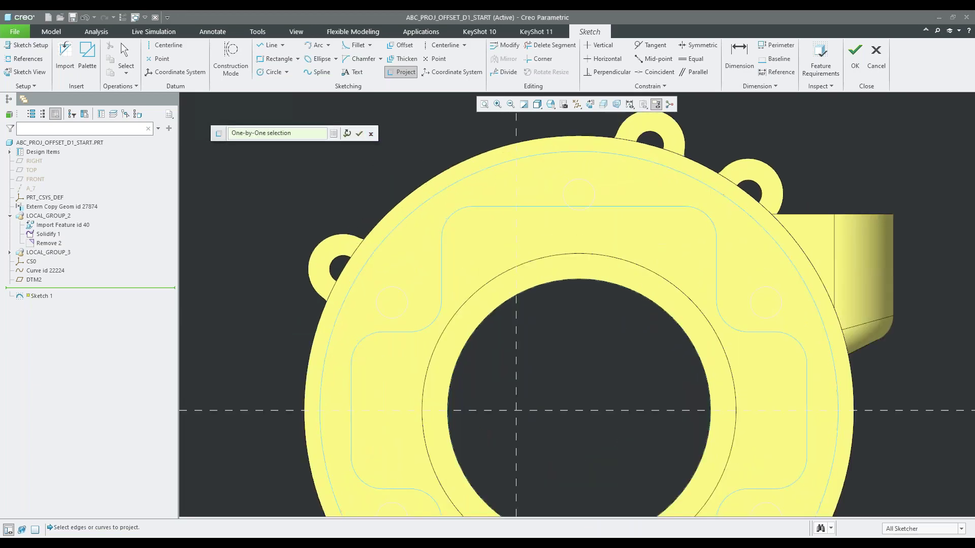
left_click(370, 133)
scroll(477, 182, "up", 2)
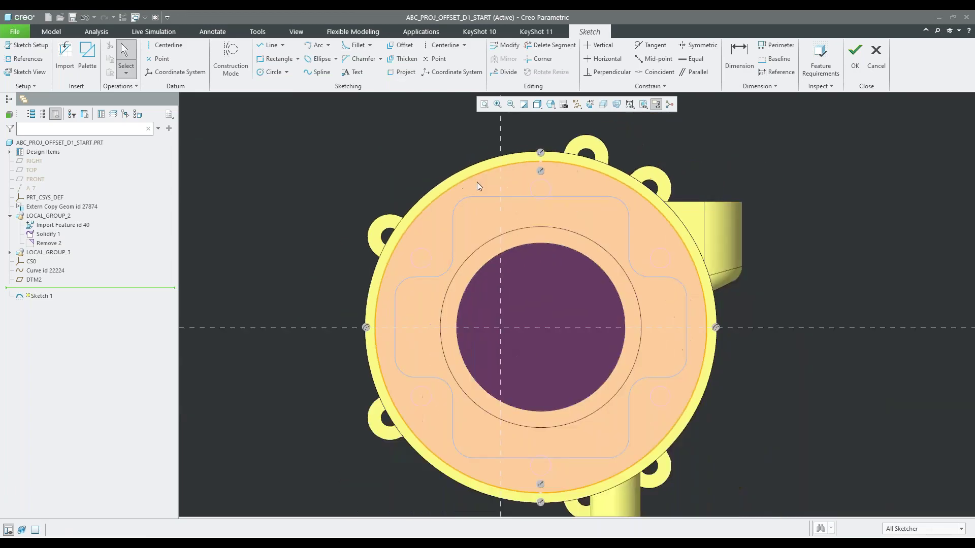
left_click(474, 182)
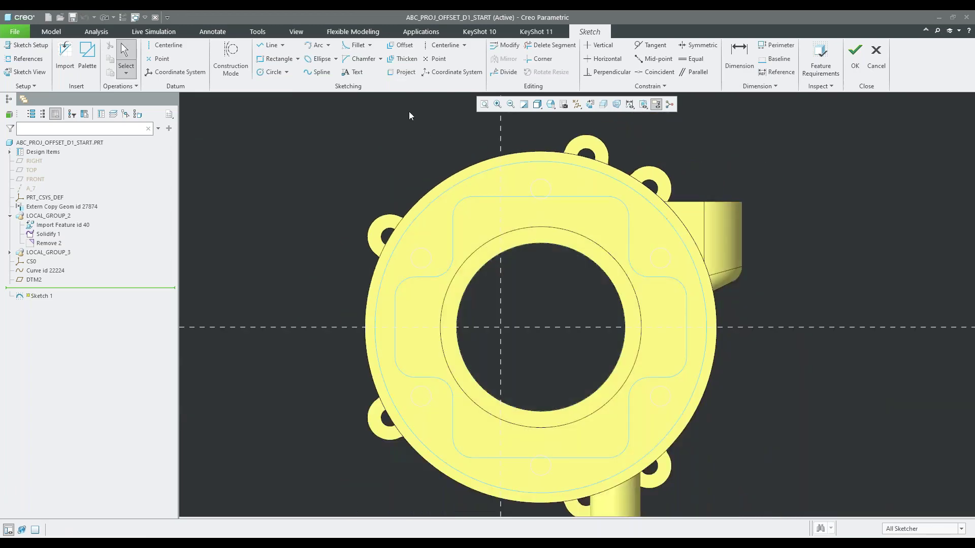
Project the large circular curve just inside the flange's outer edge into the sketch as construction geometry.
left_click(403, 72)
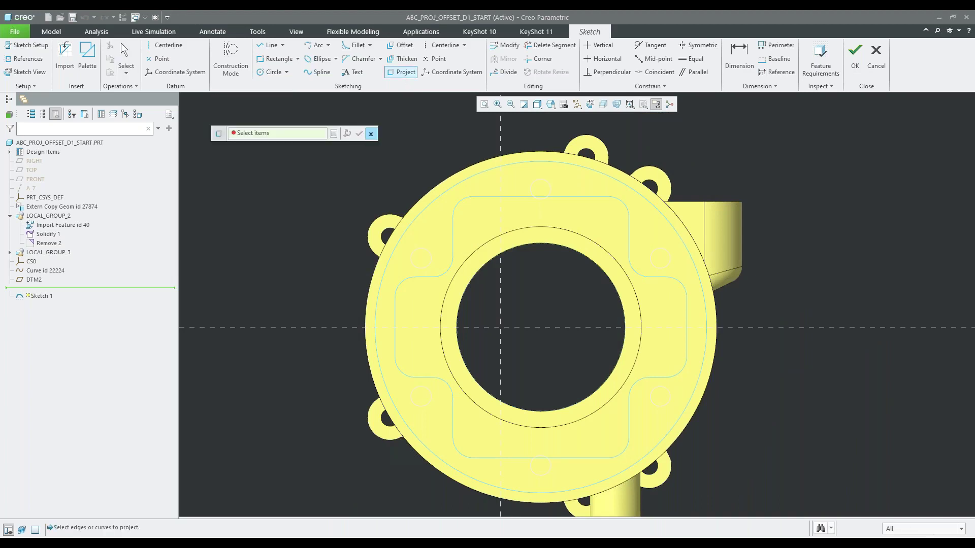
left_click(230, 57)
left_click(472, 175)
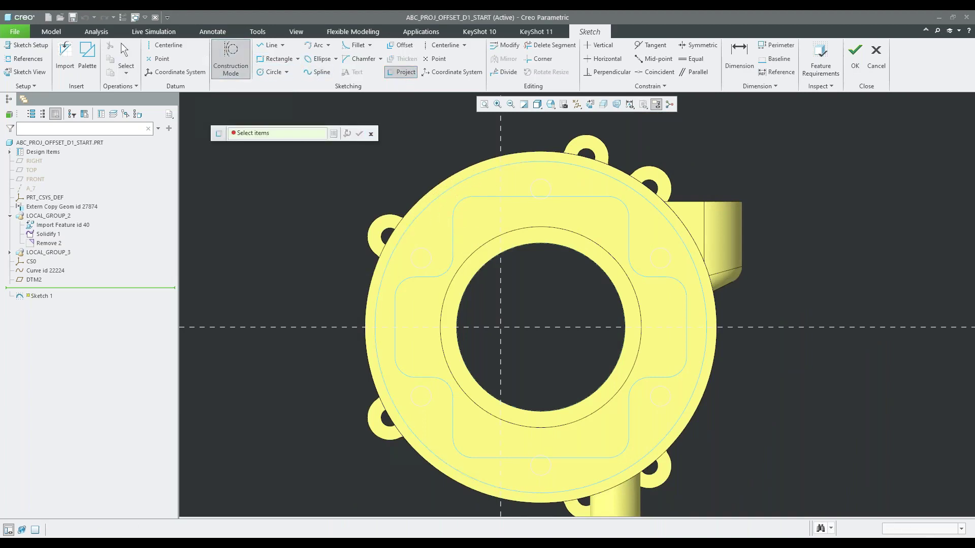
left_click(553, 164)
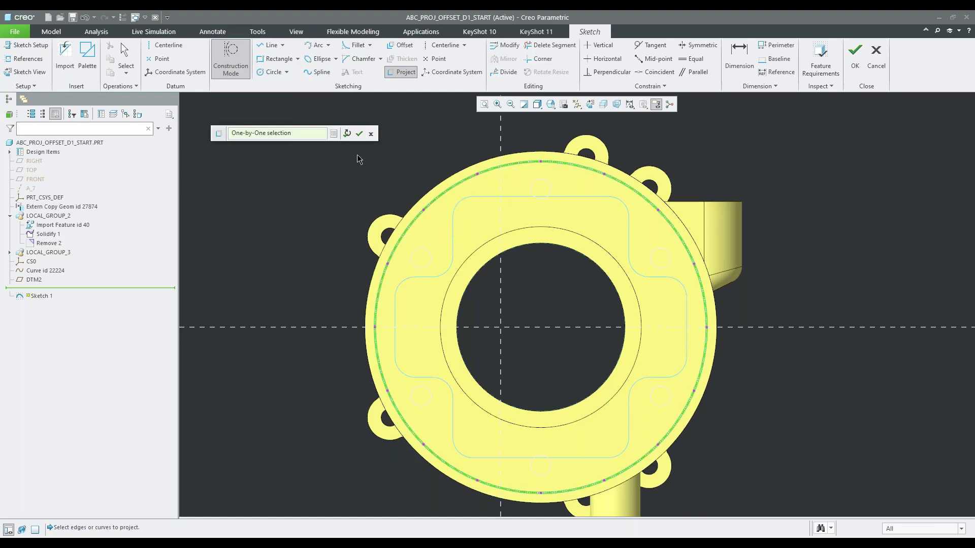
left_click(359, 134)
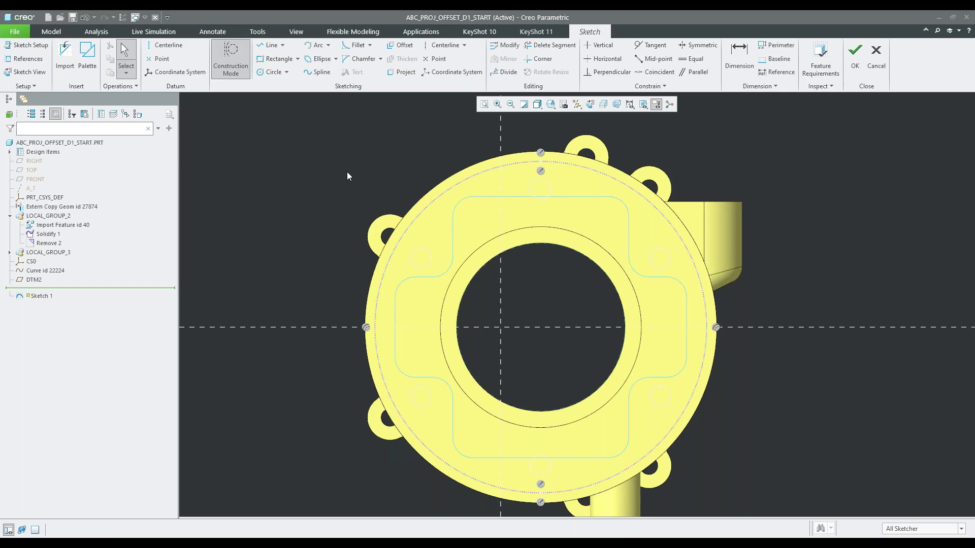
Turn off Construction Mode and select all the small hole circles around the flange for projection as regular sketch geometry.
middle_click_drag(451, 176, 458, 211)
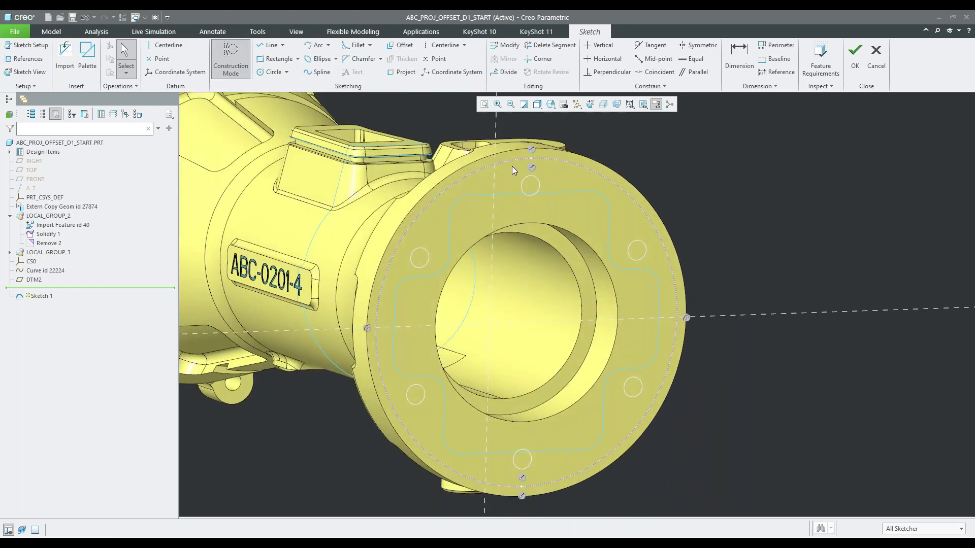
scroll(634, 250, "down", 2)
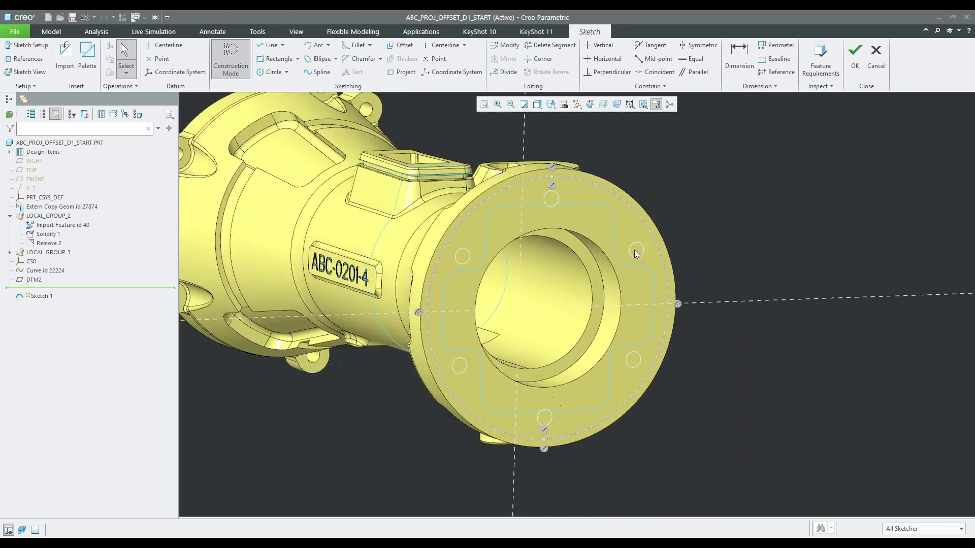
left_click(230, 60)
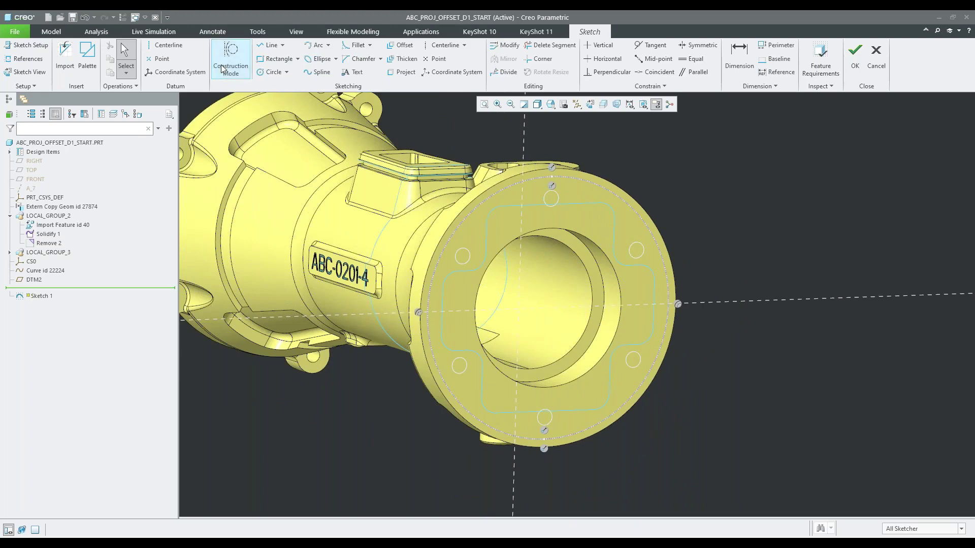
left_click(402, 72)
mouse_move(618, 361)
middle_mouse_down()
mouse_move(625, 348)
mouse_move(609, 395)
middle_mouse_up()
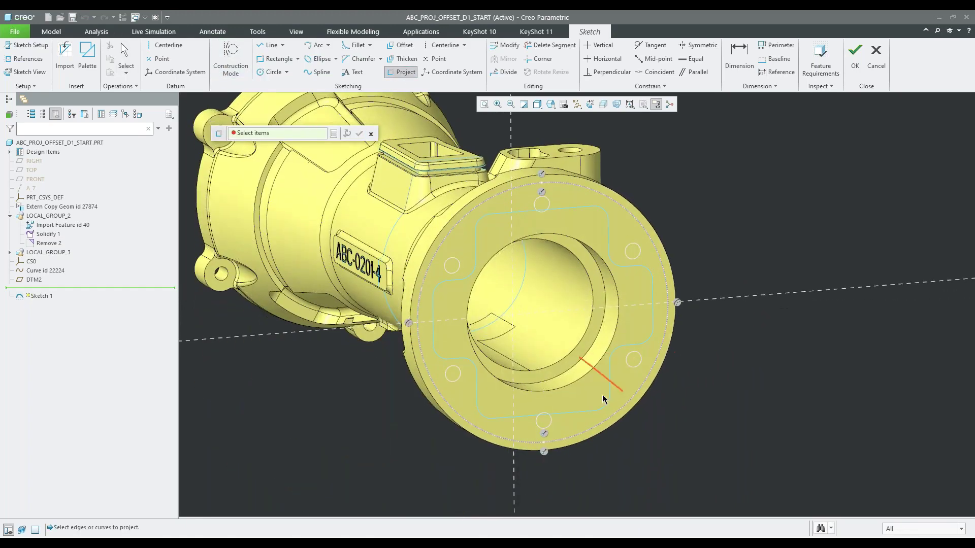
scroll(545, 441, "up", 2)
scroll(545, 441, "up", 1)
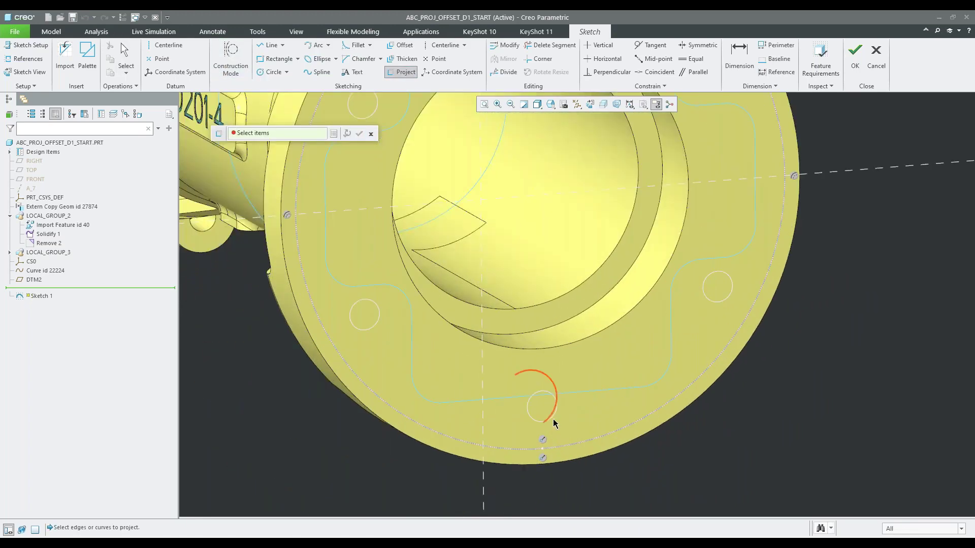
scroll(552, 419, "up", 2)
left_click(530, 380)
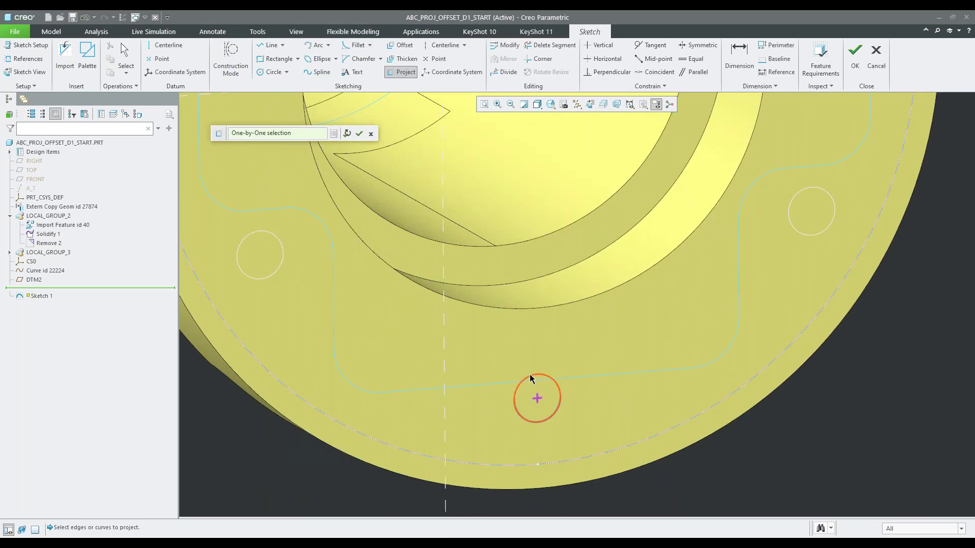
scroll(530, 379, "down", 3)
scroll(532, 378, "up", 3)
middle_click_drag(538, 386, 563, 406)
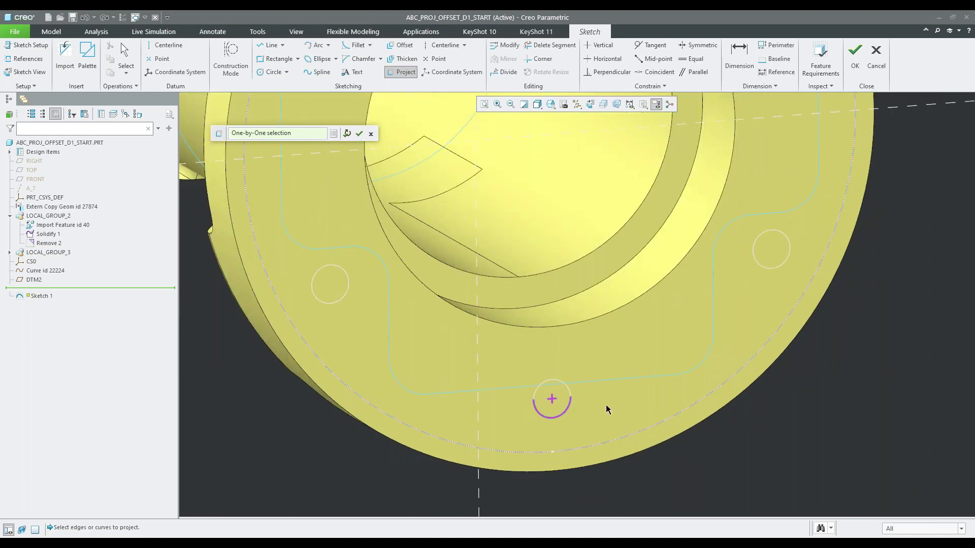
scroll(571, 422, "up", 2)
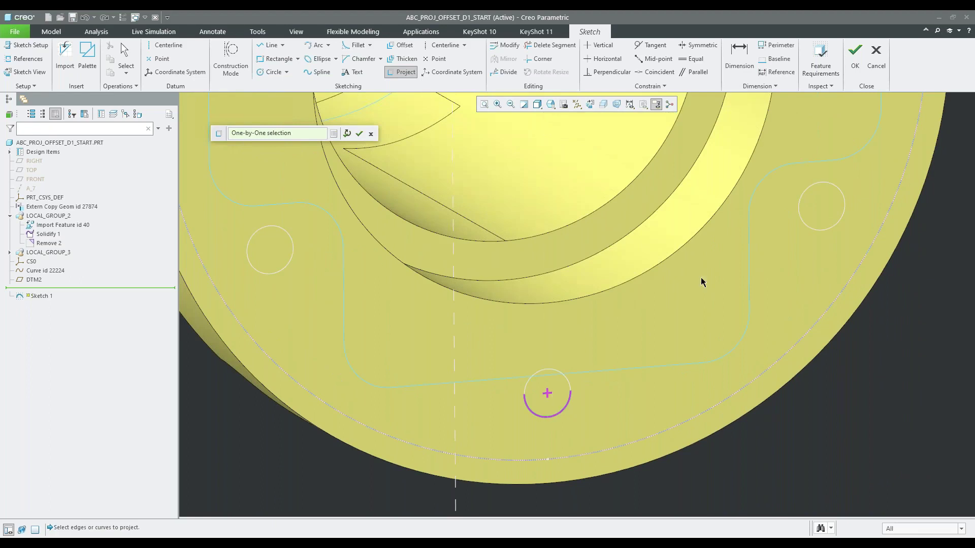
left_click(832, 226)
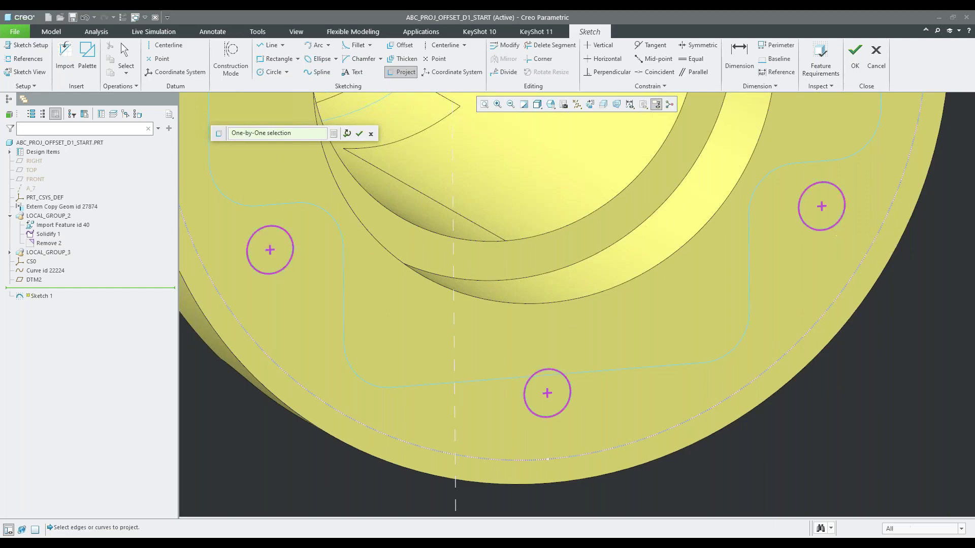
Inspect the rule-based chain details for the hole circles, keeping the All curves in feature rule, and accept the projection.
middle_click_drag(651, 372, 335, 151)
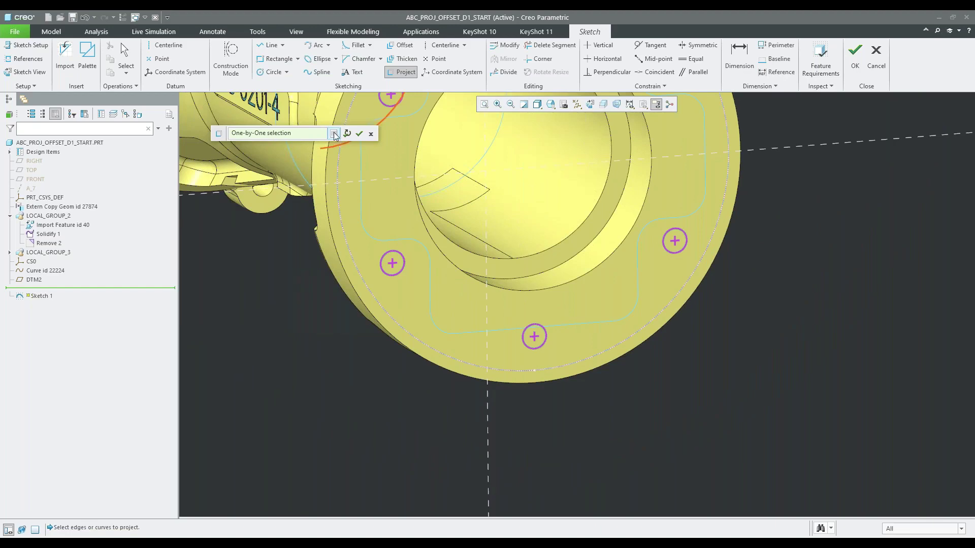
left_click(333, 133)
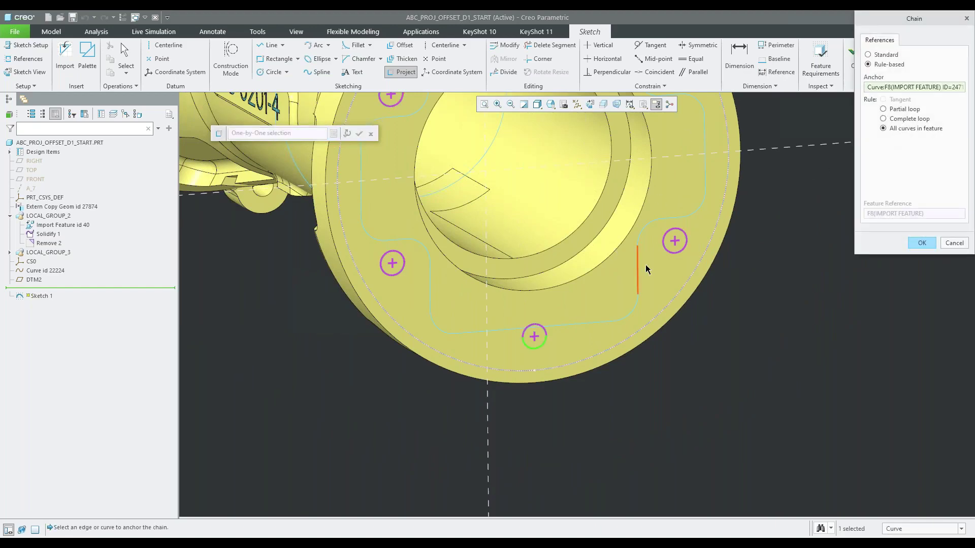
middle_click_drag(790, 166, 641, 401)
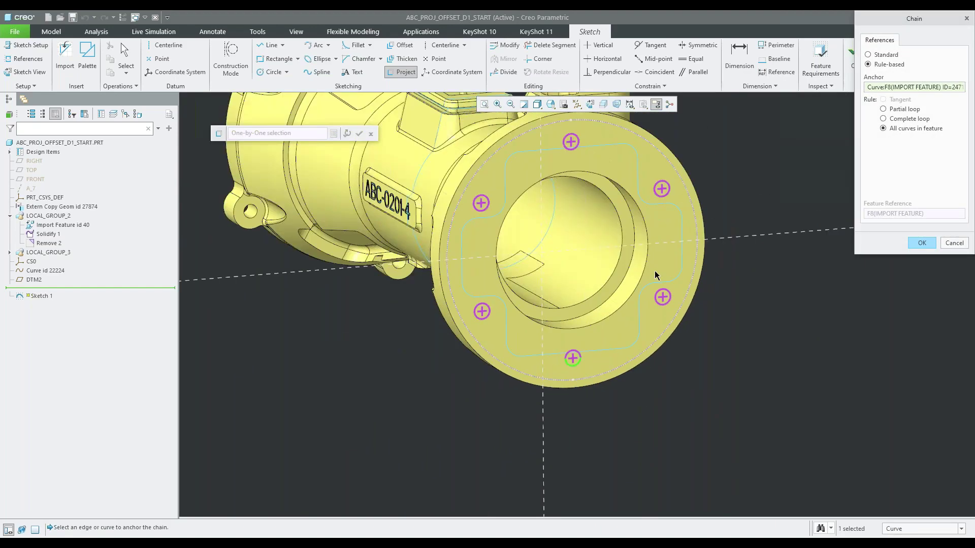
scroll(604, 168, "up", 1)
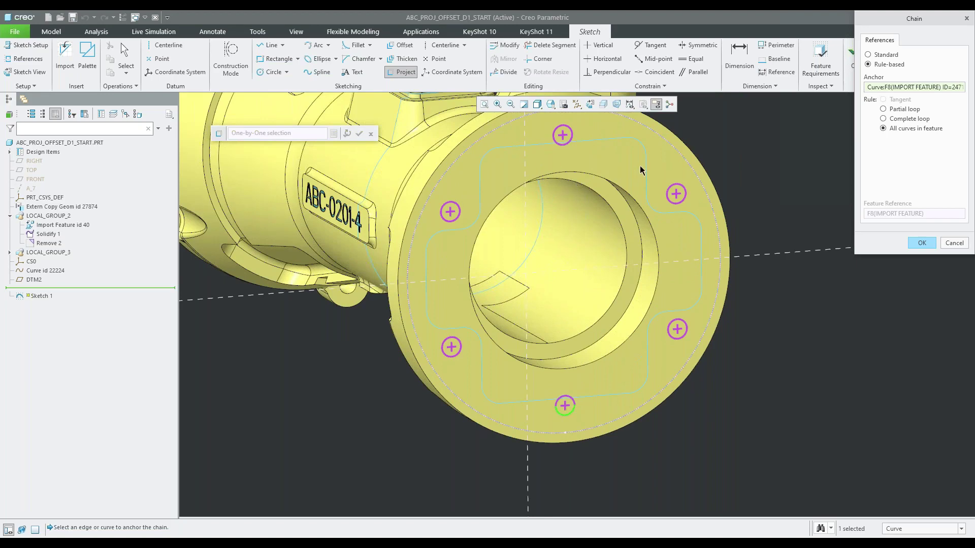
scroll(746, 218, "up", 1)
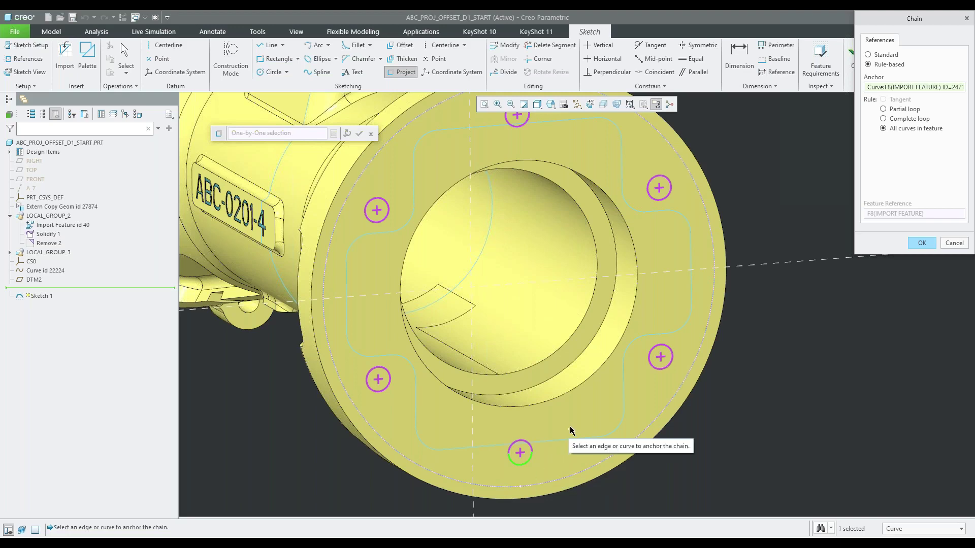
left_click(917, 242)
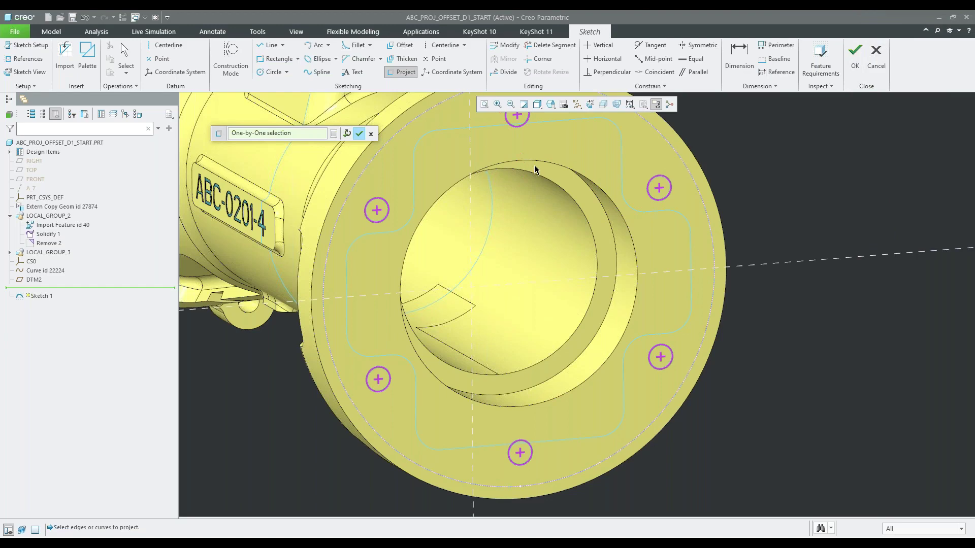
left_click(359, 133)
Abandon the Offset command and quit the flange sketch without keeping the projected curves.
scroll(538, 287, "up", 5)
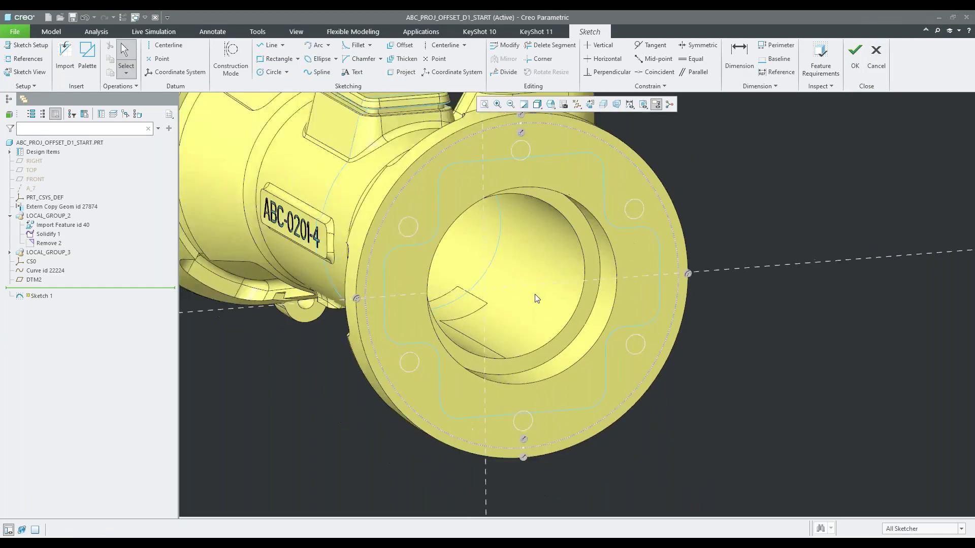
middle_click_drag(626, 246, 628, 268)
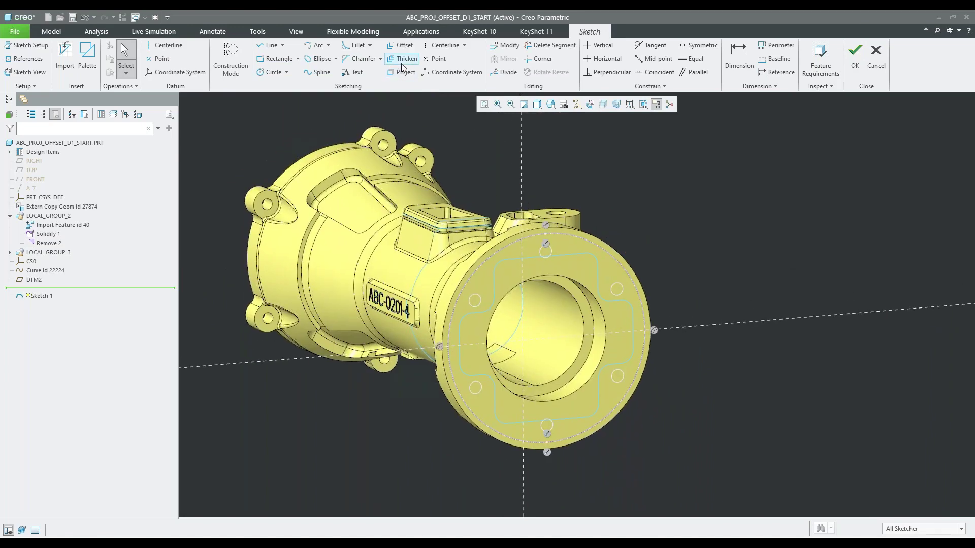
left_click(405, 47)
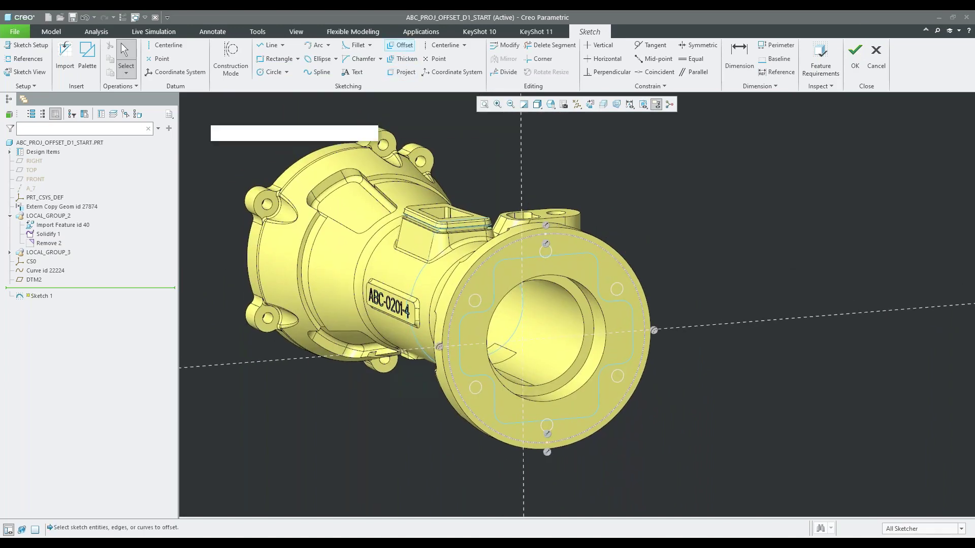
scroll(557, 284, "down", 2)
key("ctrl+d")
scroll(325, 264, "down", 2)
left_click(876, 51)
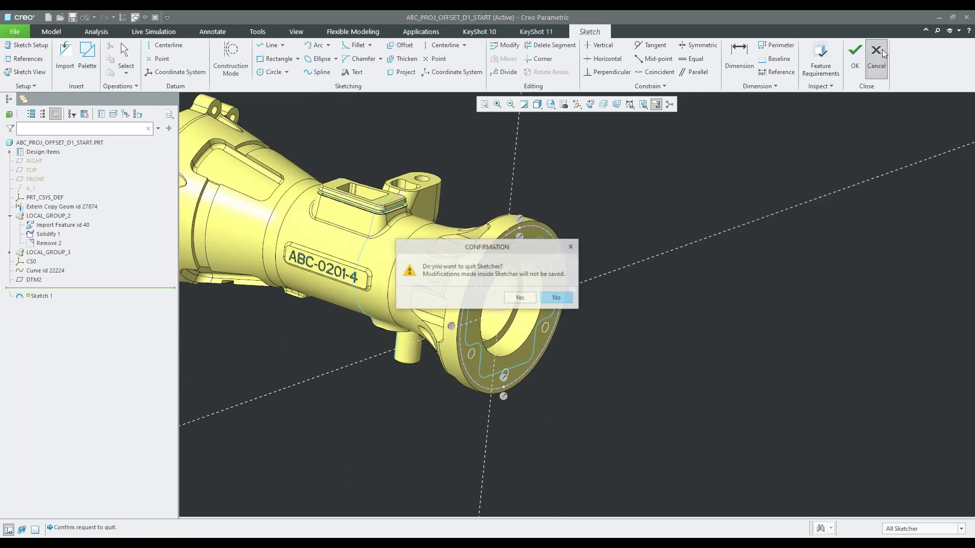
left_click(548, 299)
Start a sketch on the flat top face of the raised rectangular pad surrounding the pocket on the housing's side.
middle_click_drag(688, 311, 494, 236)
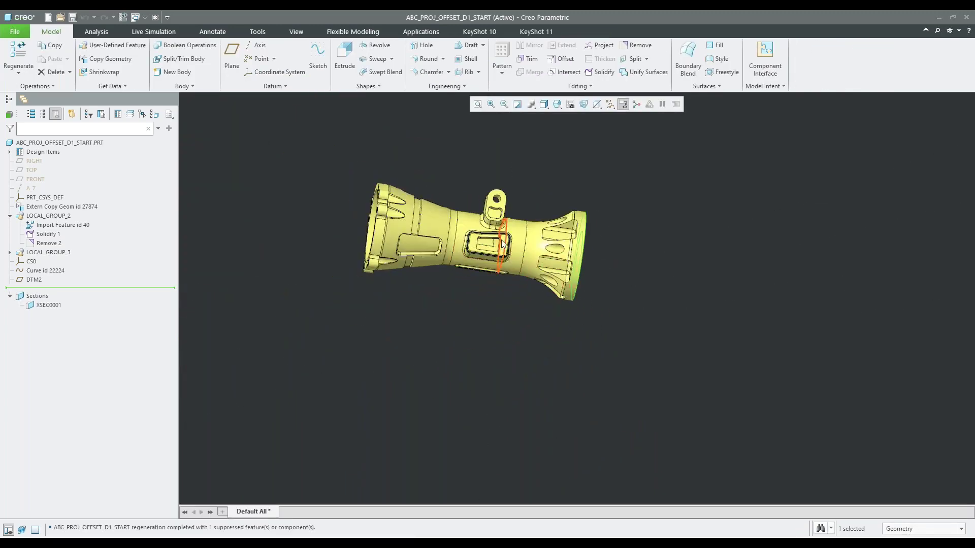
scroll(494, 236, "down", 6)
left_click(488, 228)
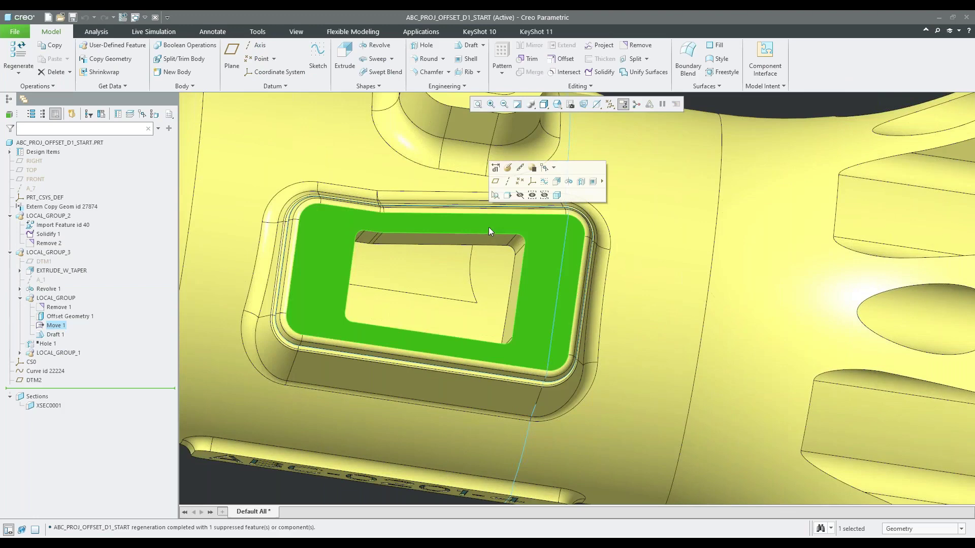
left_click(544, 182)
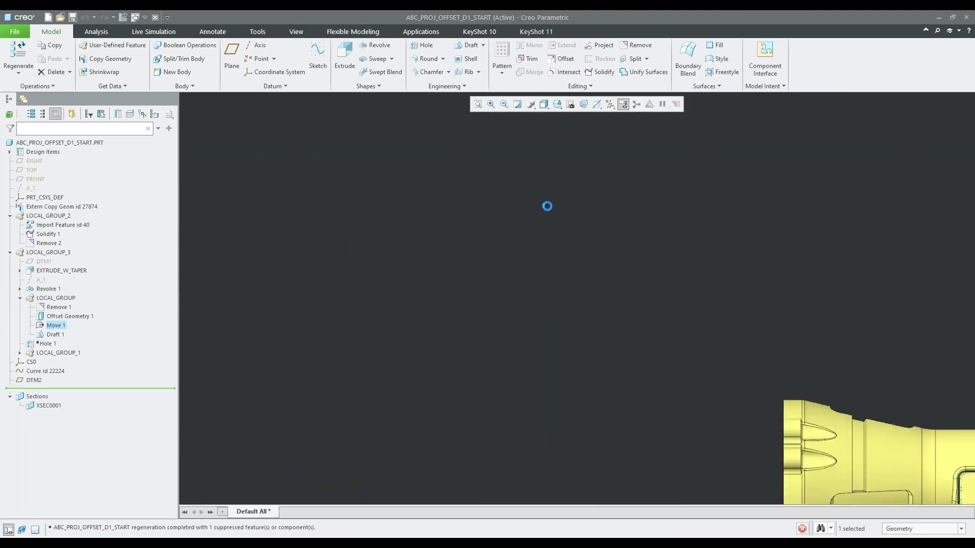
scroll(634, 336, "down", 8)
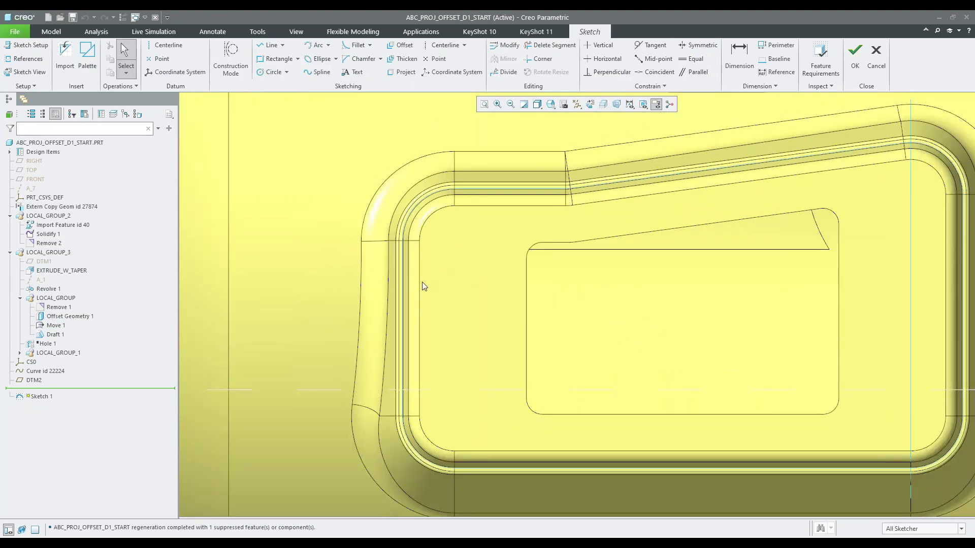
Try offsetting the pad face's complete outer edge loop inward by 2.000 as regular geometry, then undo the offset.
left_click(400, 47)
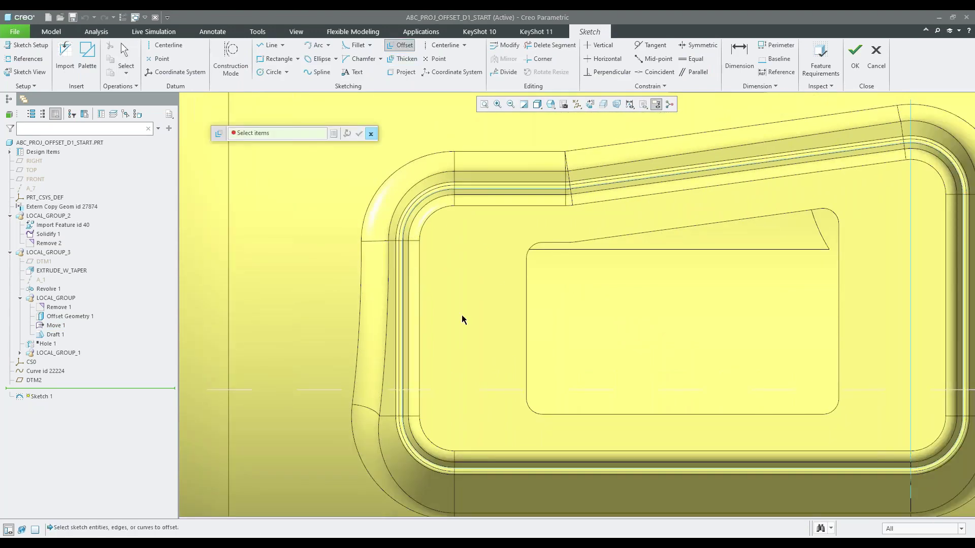
left_click(419, 293)
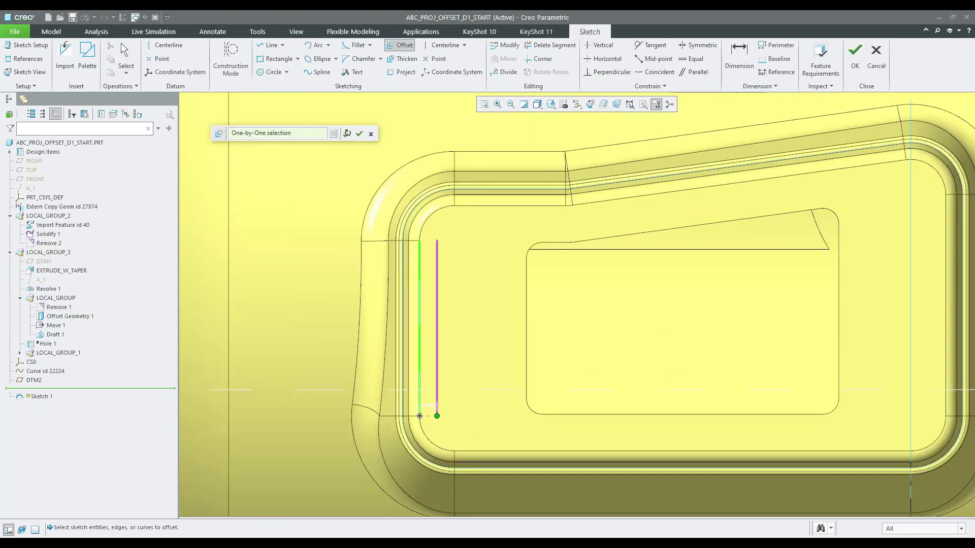
left_click(467, 276)
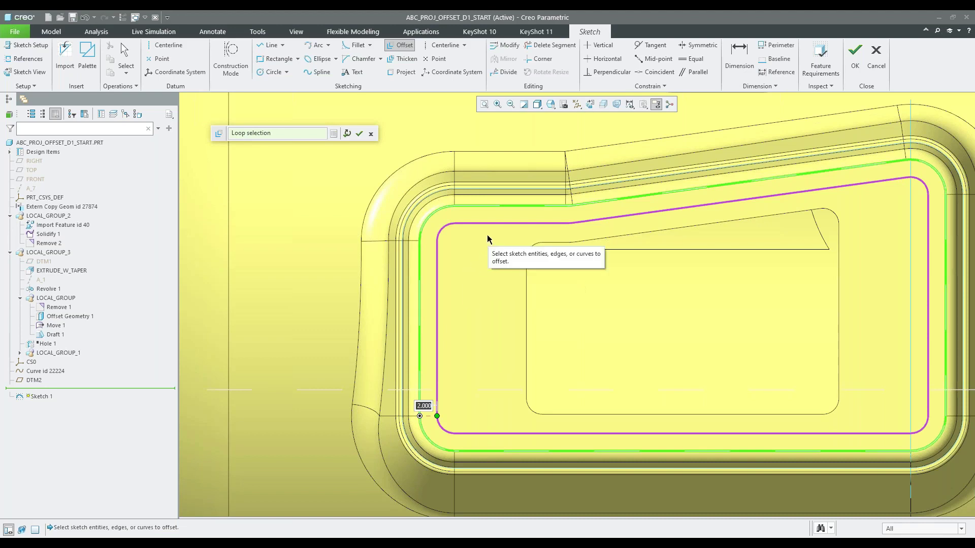
left_click(360, 134)
scroll(420, 237, "down", 1)
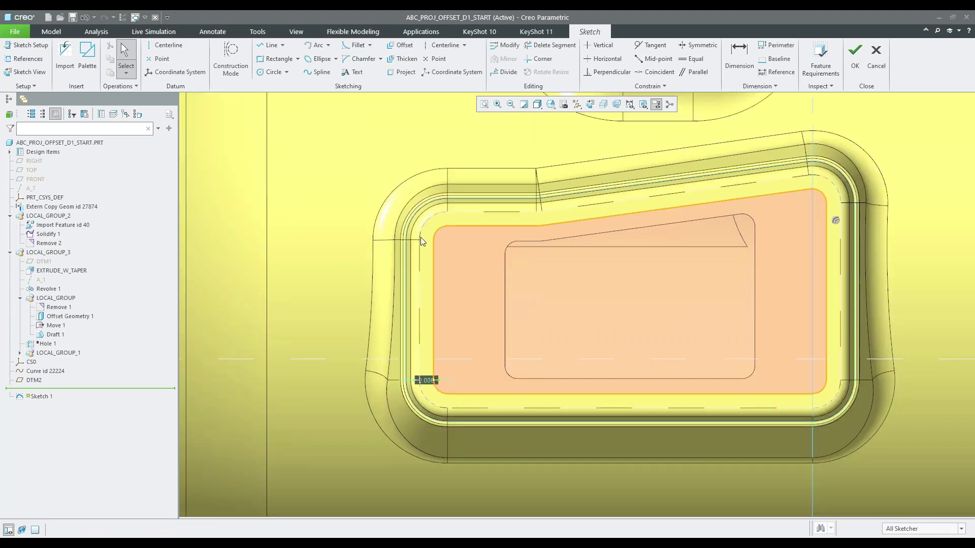
key("ctrl+z")
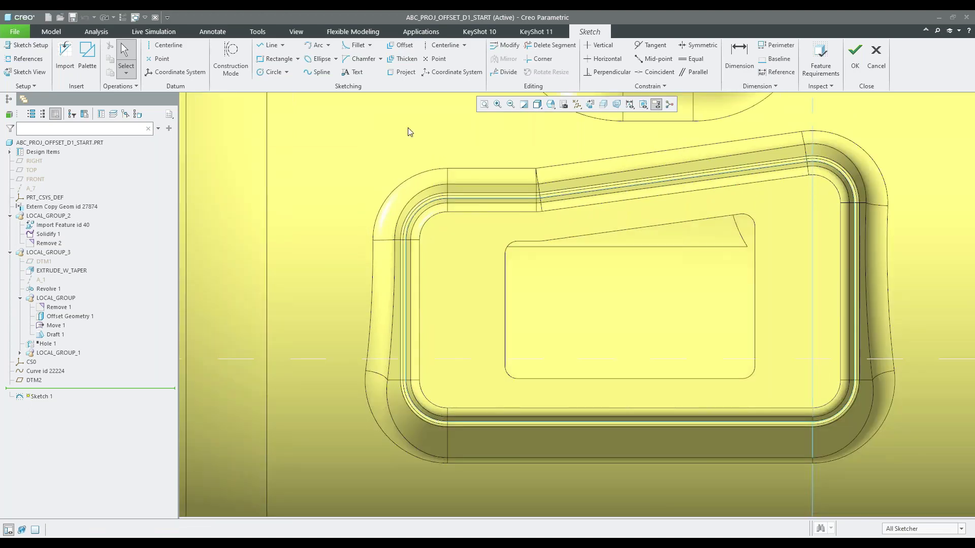
Offset the pad face's outer edge loop inward by 2.000 as construction geometry.
left_click(400, 45)
left_click(231, 58)
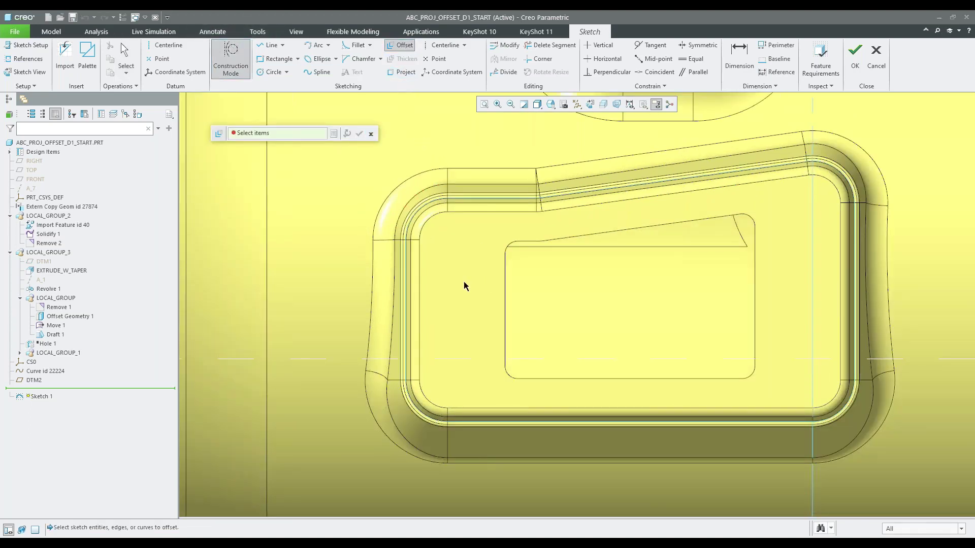
left_click(419, 289)
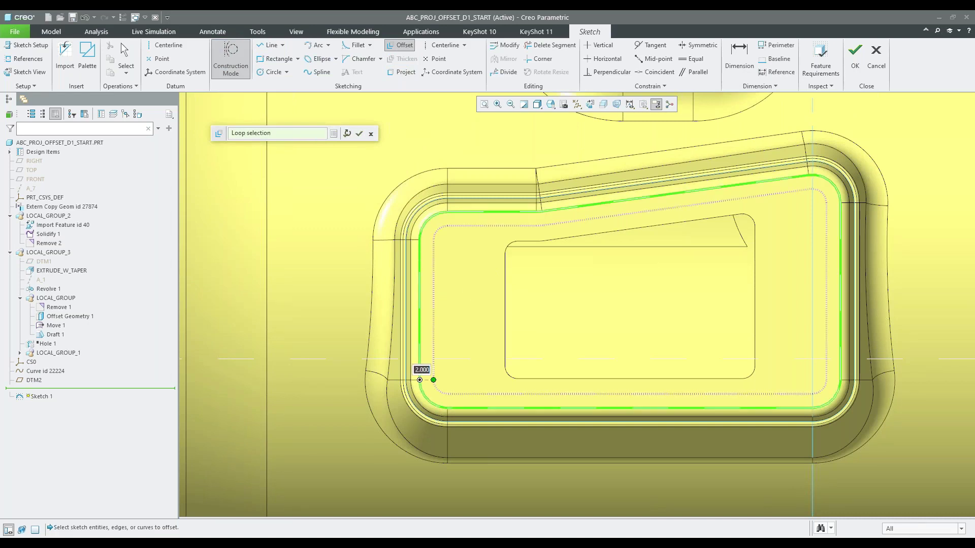
left_click(359, 134)
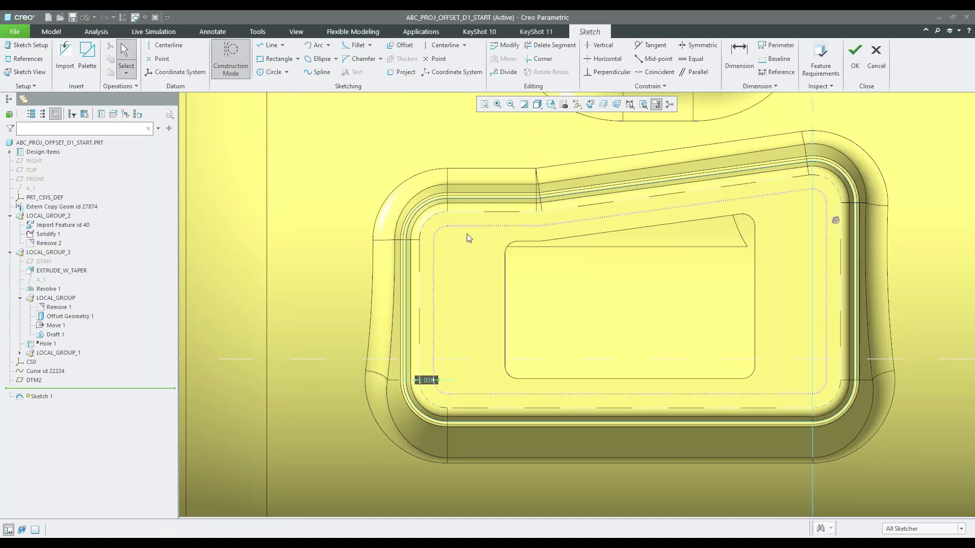
Turn off construction mode, select the offset construction loop on the pad face as a whole and clear the selection.
left_click(248, 53)
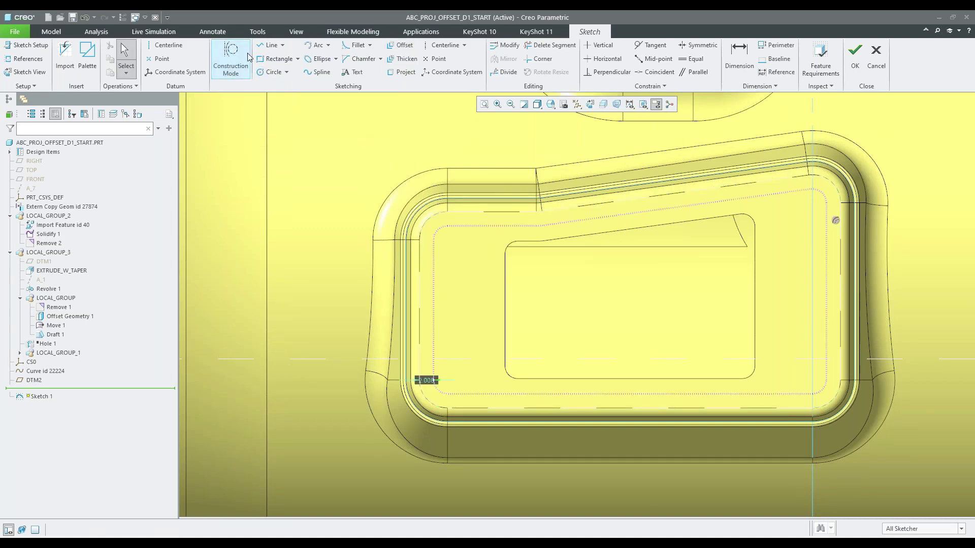
left_click(480, 226)
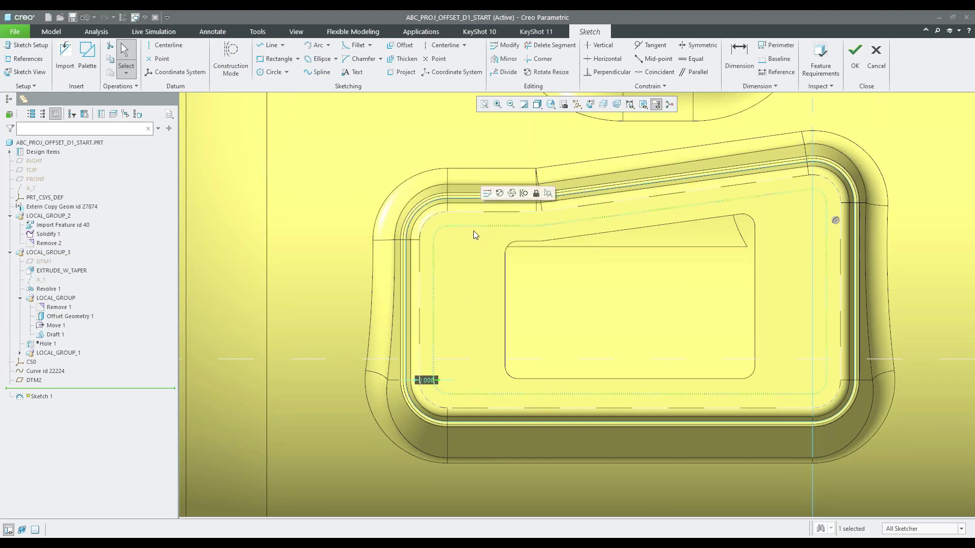
left_click(476, 233)
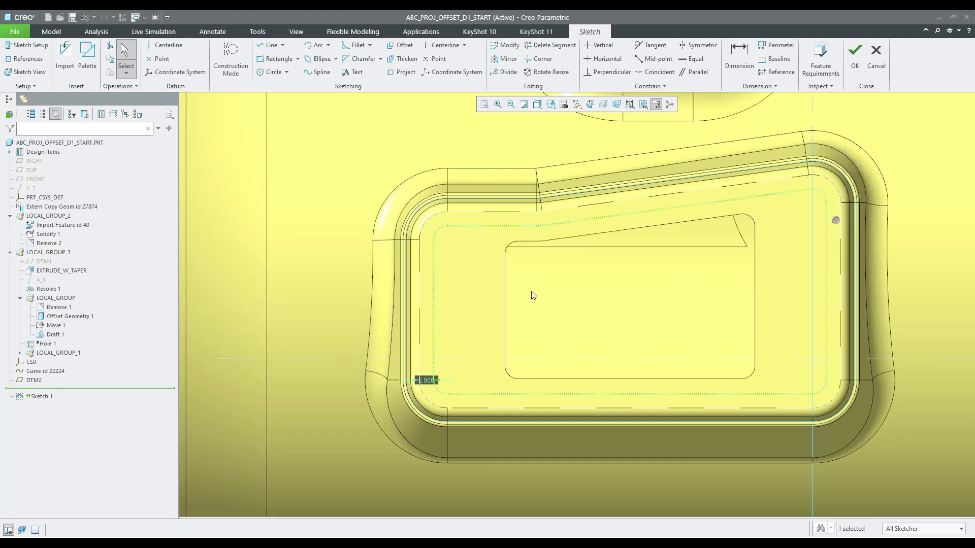
left_click(489, 285)
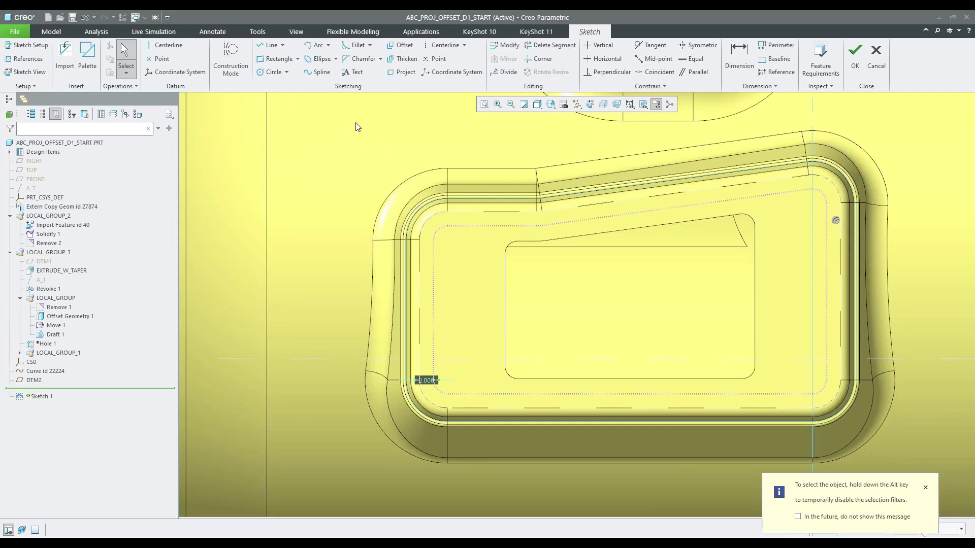
Sketch a circle on the pad face between the upright side of the offset construction loop and the pocket.
left_click(273, 72)
scroll(475, 311, "down", 2)
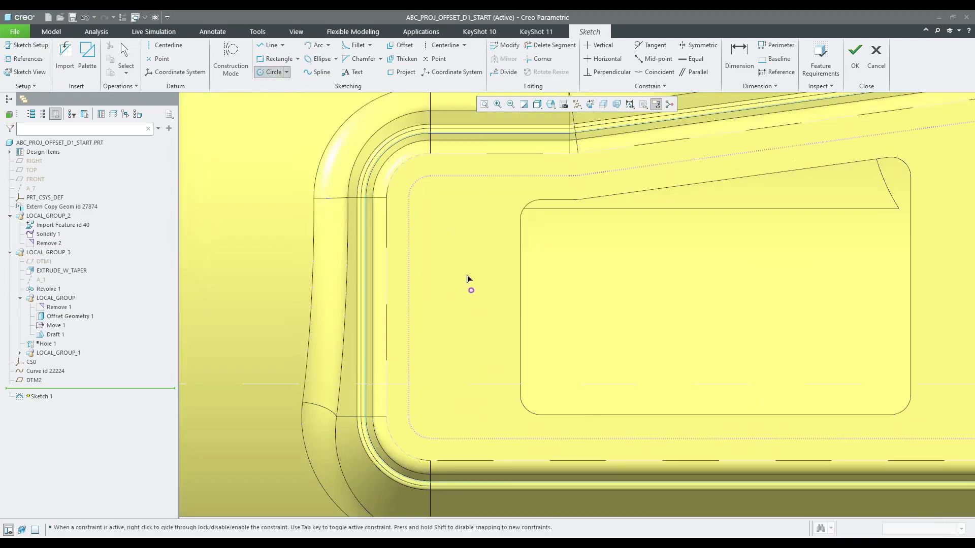
left_click(472, 247)
left_click(478, 220)
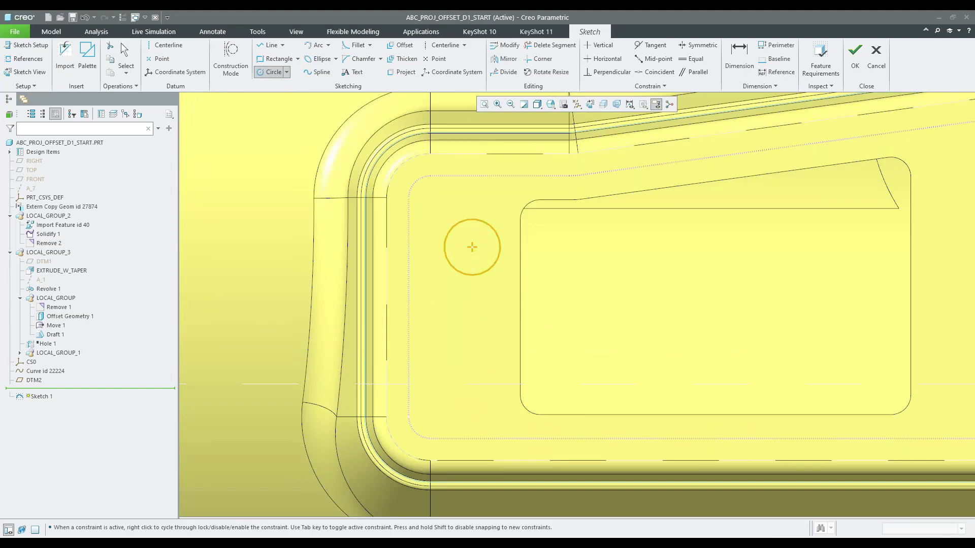
middle_click(483, 204)
left_click(563, 303)
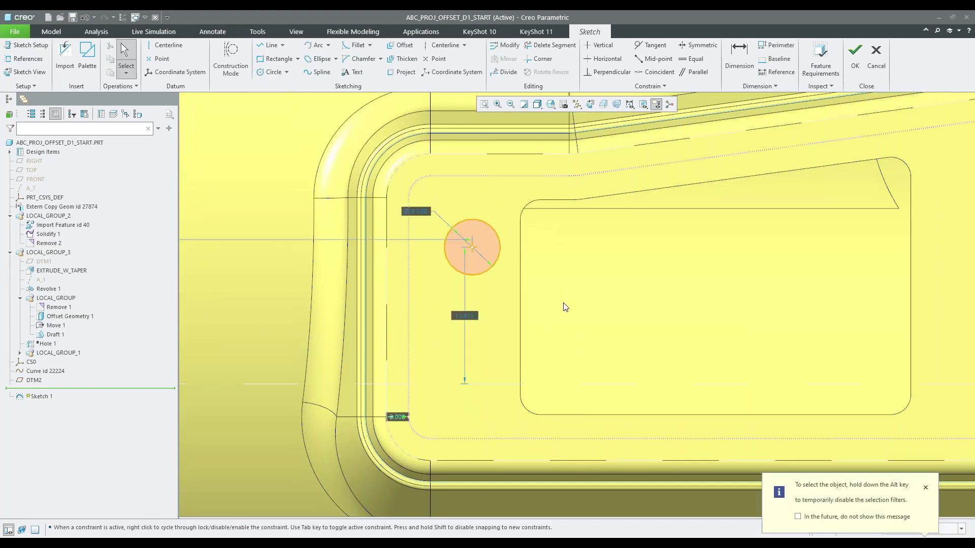
left_click(408, 241)
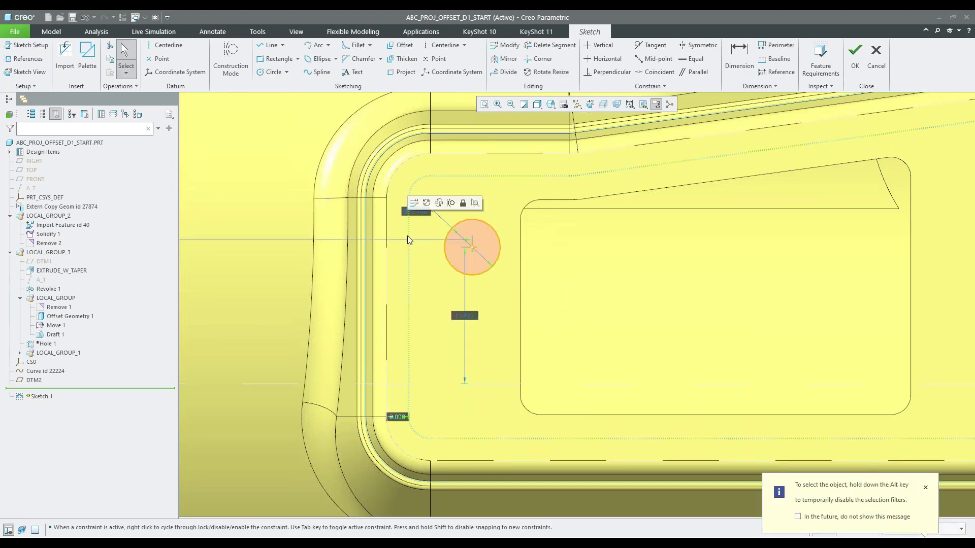
left_click(519, 198)
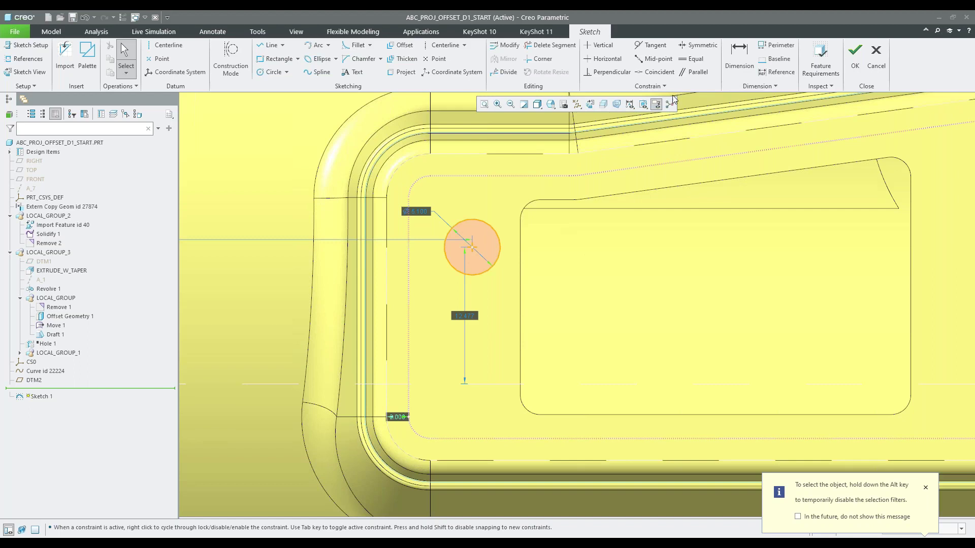
Dimension the circle's center from the upright line of the offset construction loop and set the distance to 6.
left_click(739, 57)
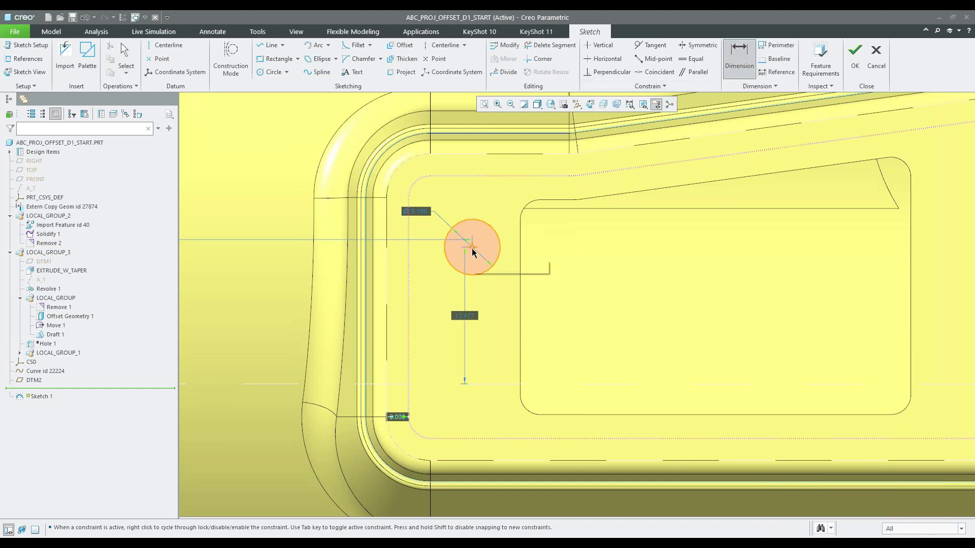
left_click(446, 262)
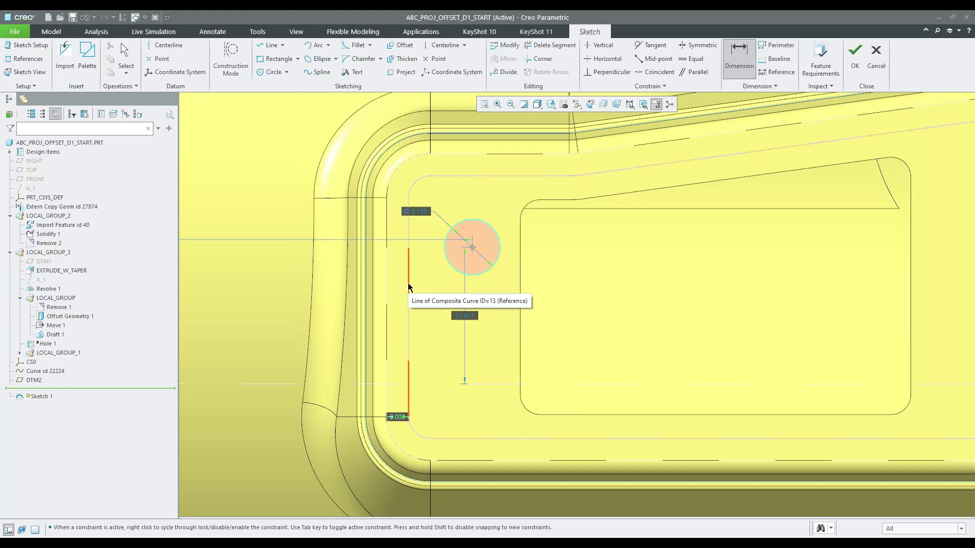
left_click(409, 287)
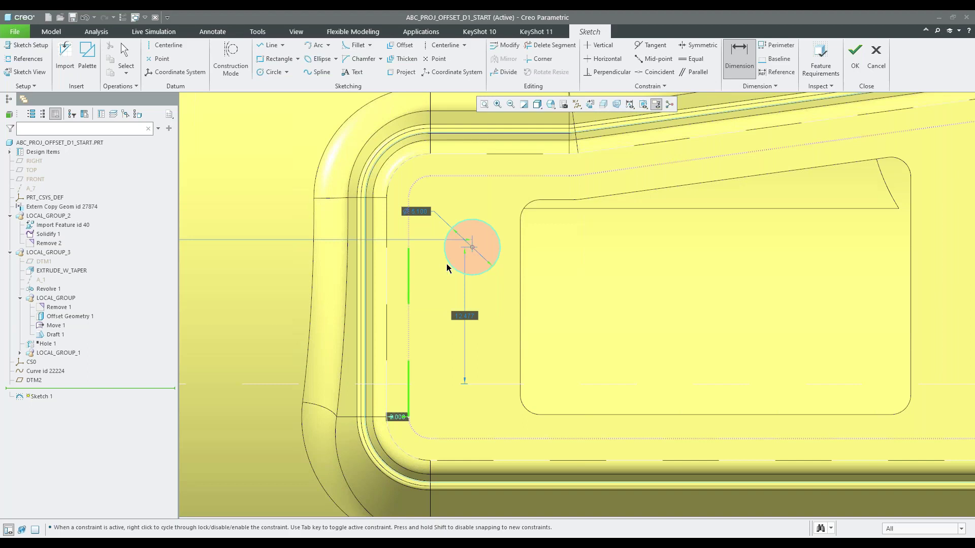
left_click(473, 253)
middle_click(440, 293)
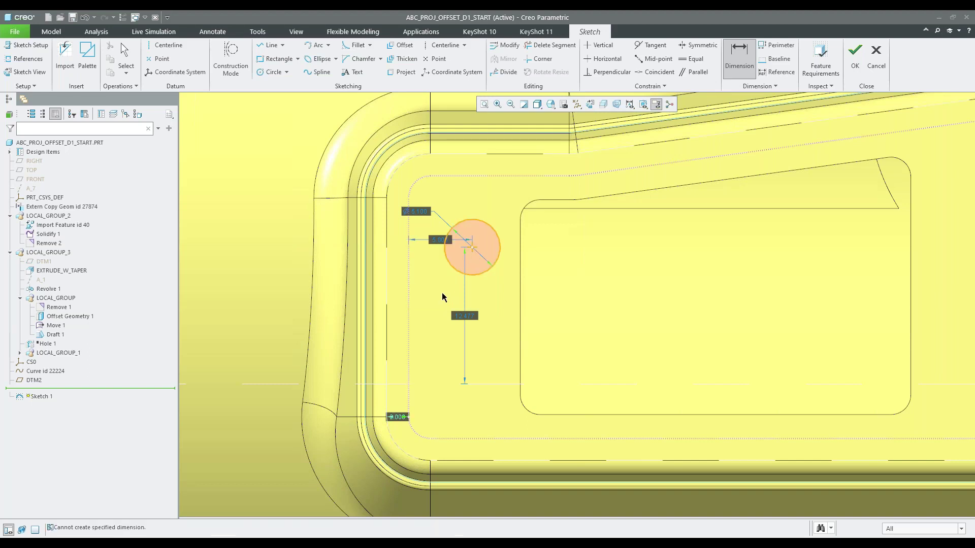
double_click(441, 240)
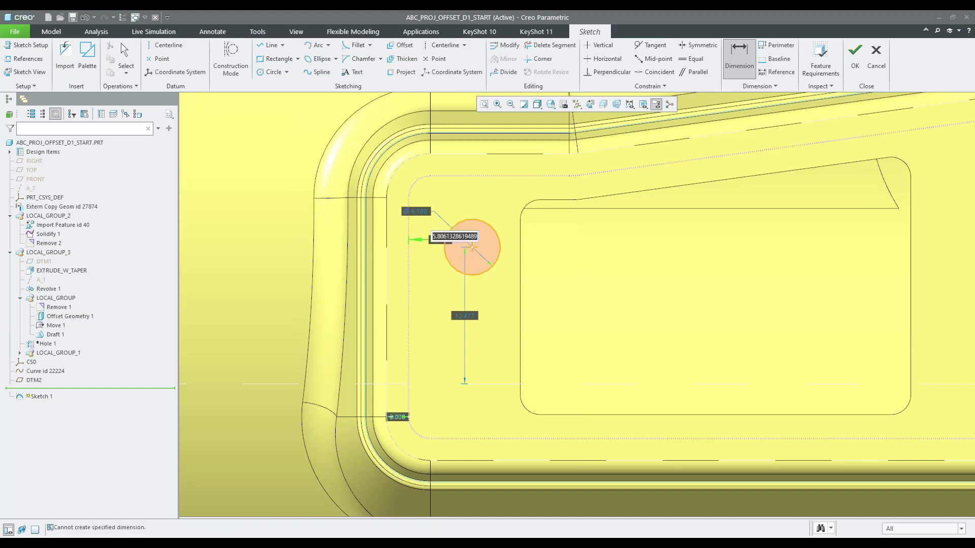
type("6")
key("Return")
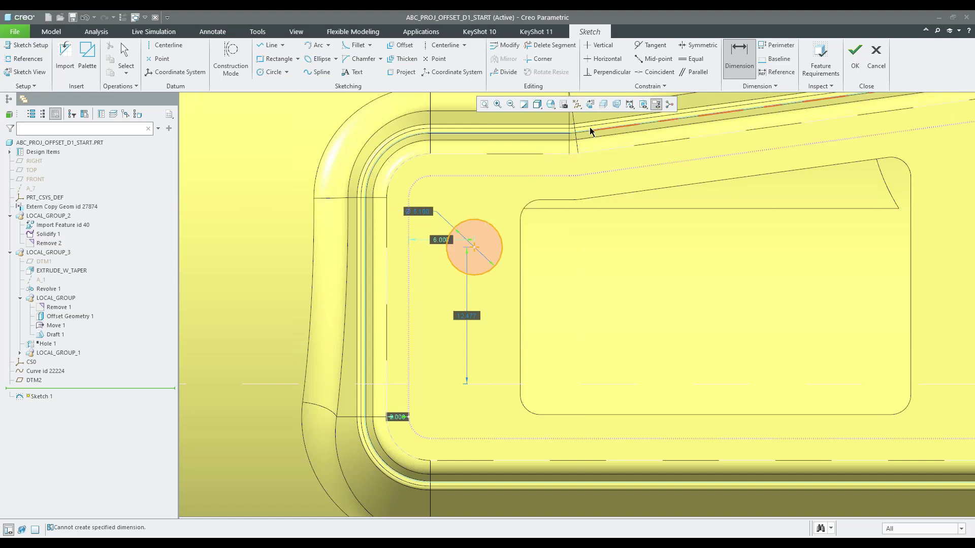
Make the circle's center coincident with the upper horizontal line of the offset construction loop and accept the sketch.
left_click(655, 72)
left_click(480, 241)
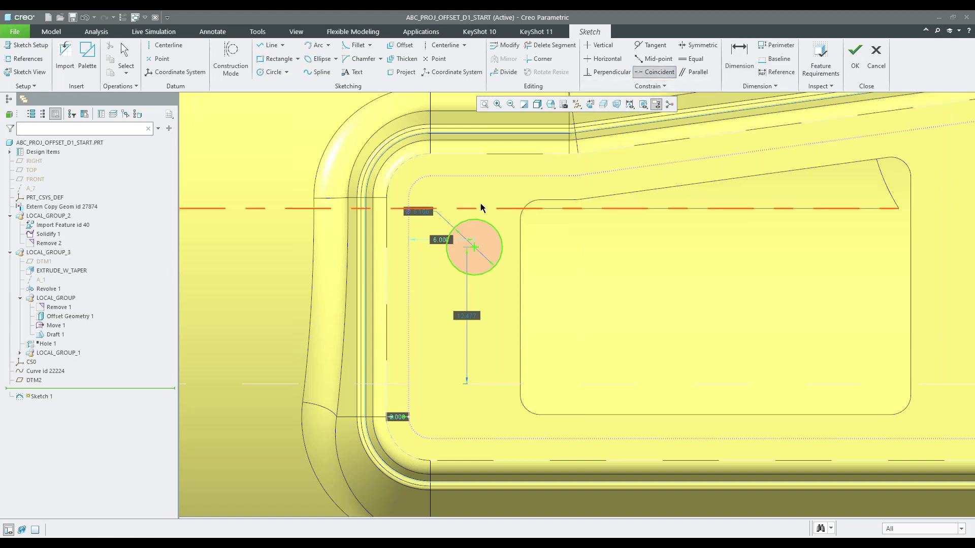
left_click(476, 177)
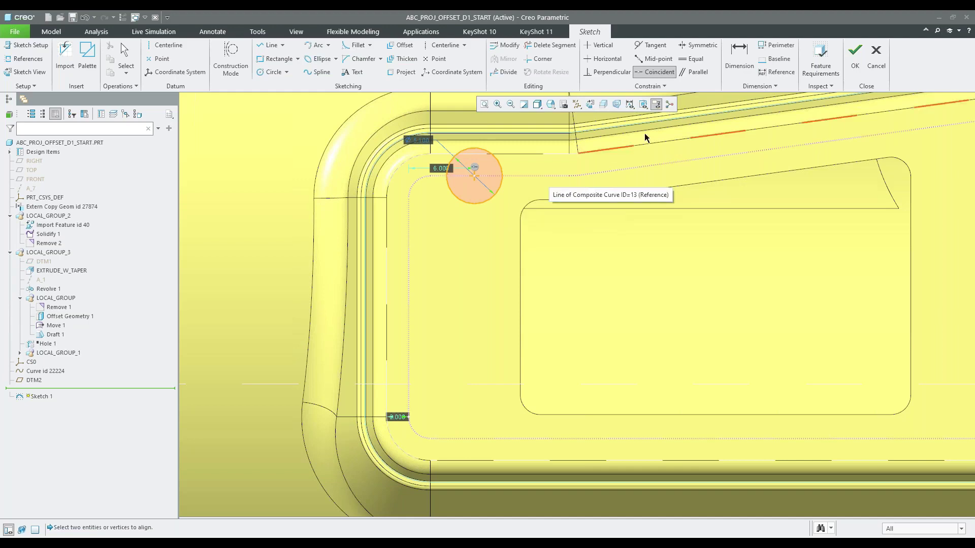
scroll(576, 356, "down", 3)
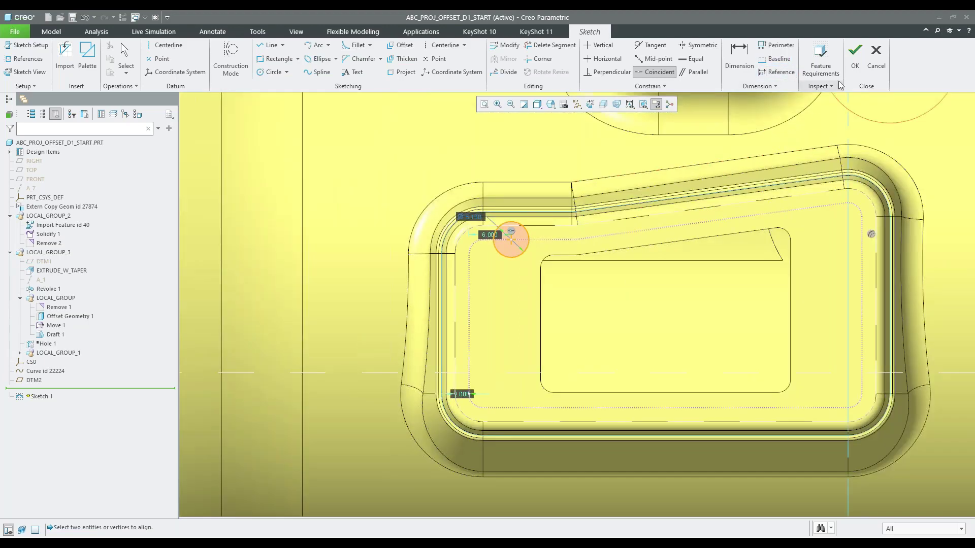
left_click(856, 58)
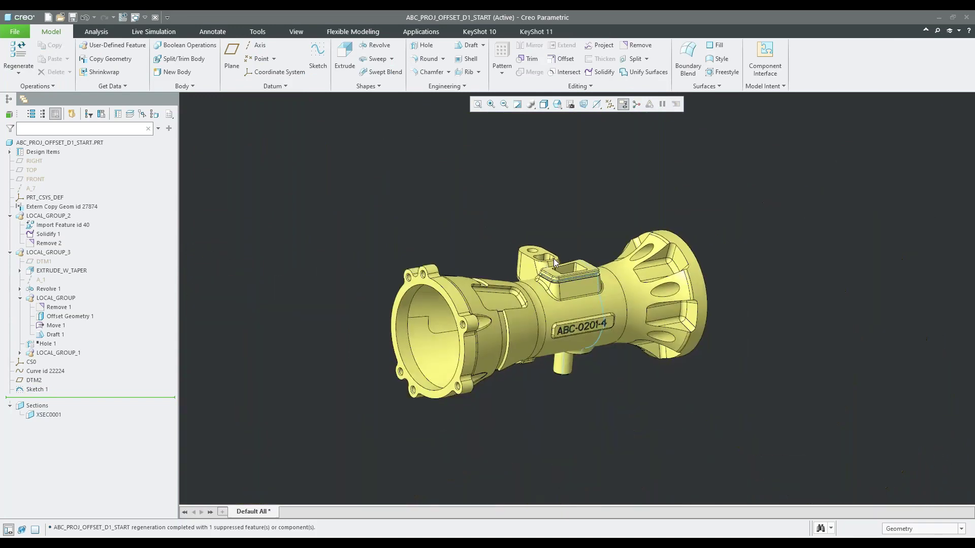
Start a solid Sweep with the closed loop around the pad's groove as origin trajectory and relocate its start point near the pad corner.
scroll(620, 251, "down", 8)
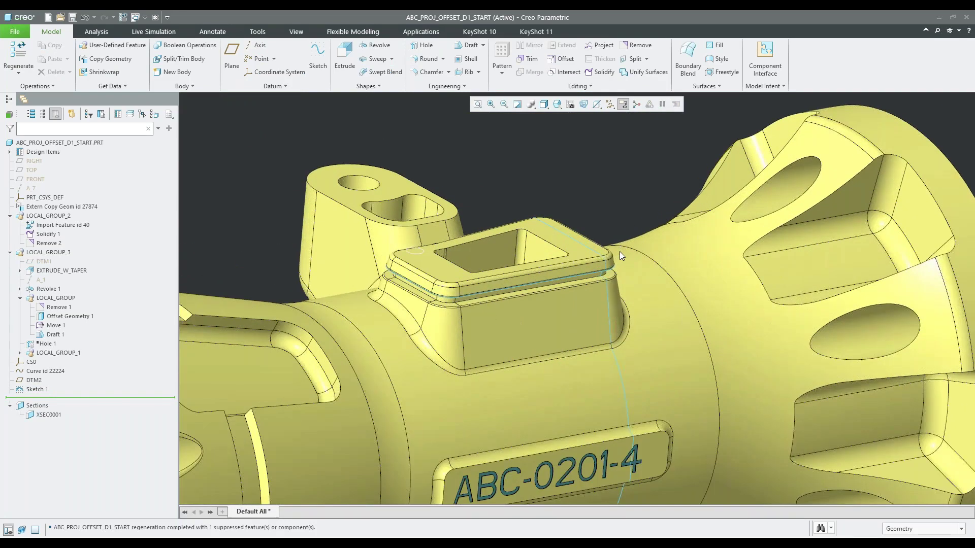
scroll(583, 252, "down", 6)
left_click(365, 58)
left_click(583, 300)
left_click_drag(447, 184, 645, 288)
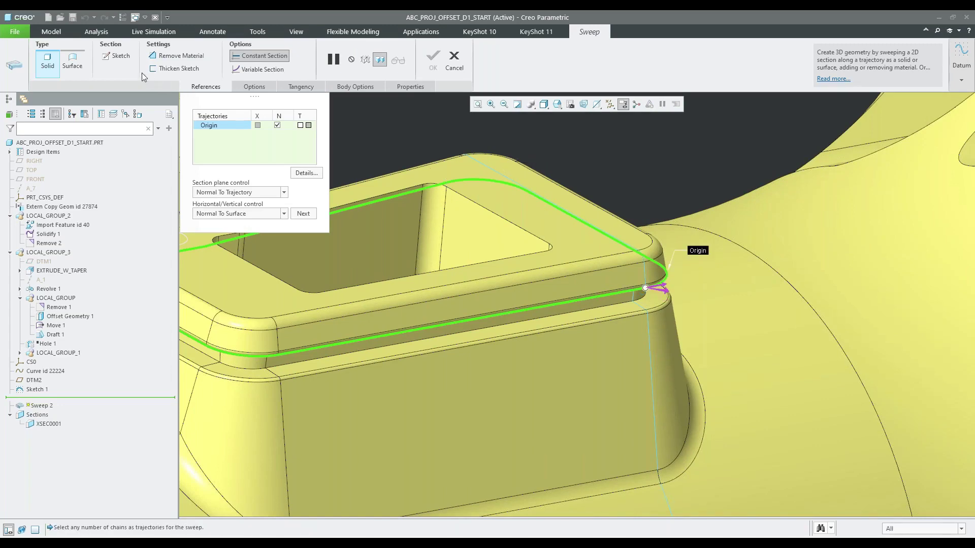
Open the sweep's section sketch at the trajectory start point on the grooved pad corner.
left_click(119, 58)
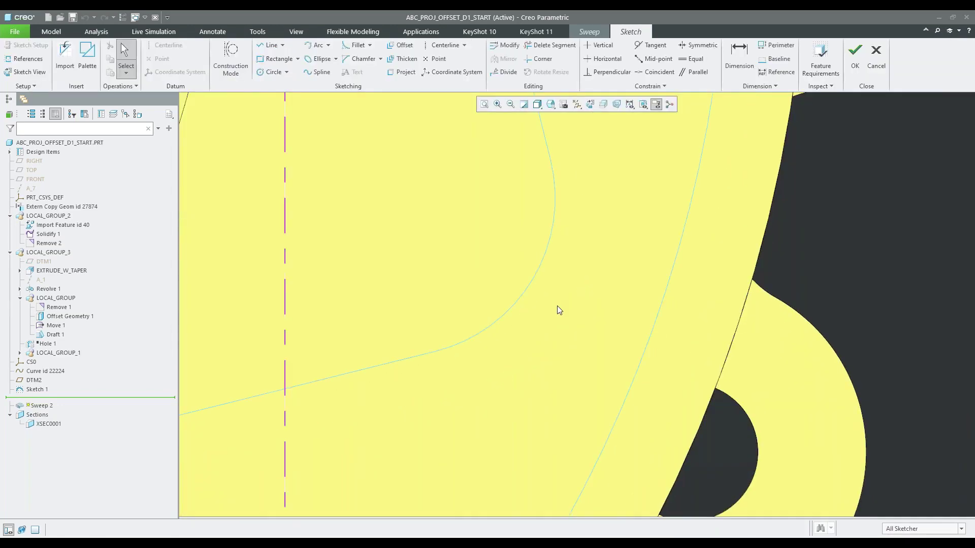
mouse_move(571, 327)
middle_mouse_down()
mouse_move(614, 325)
mouse_move(799, 409)
mouse_move(739, 332)
mouse_move(668, 368)
mouse_move(451, 353)
middle_mouse_up()
scroll(517, 388, "down", 6)
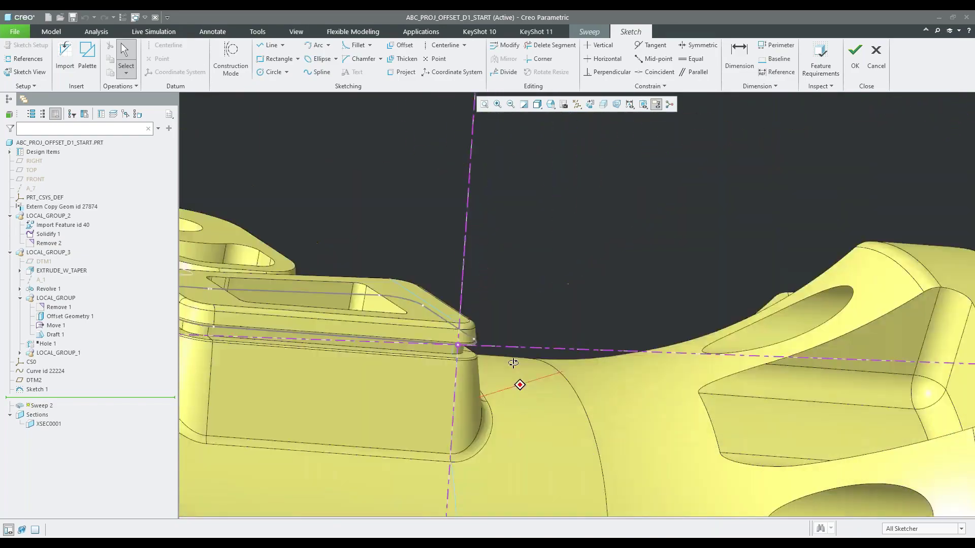
middle_click_drag(541, 353, 512, 373)
scroll(509, 370, "down", 8)
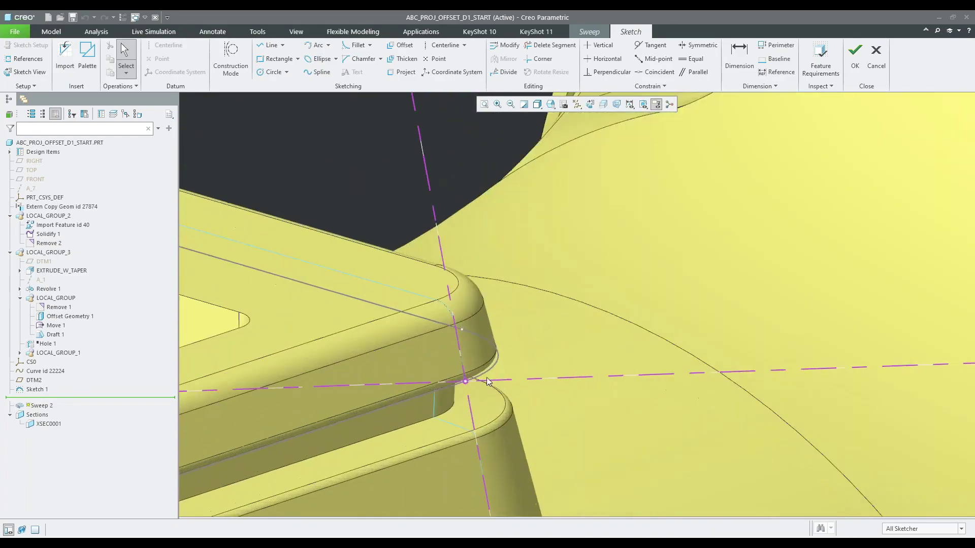
scroll(501, 358, "up", 2)
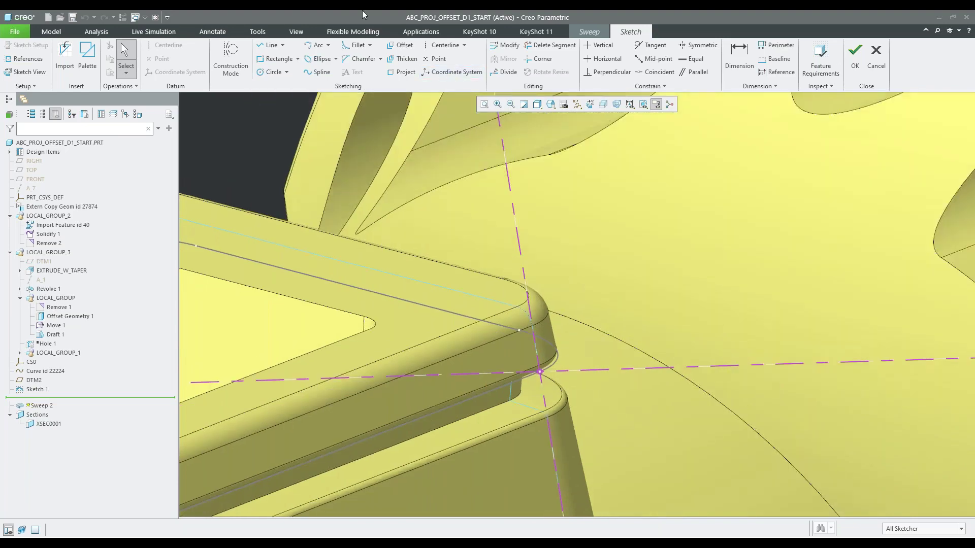
Offset the pad's cross-section chain from the top face through the groove down the side wall by -0.5.
left_click(399, 45)
middle_click_drag(523, 221, 495, 269)
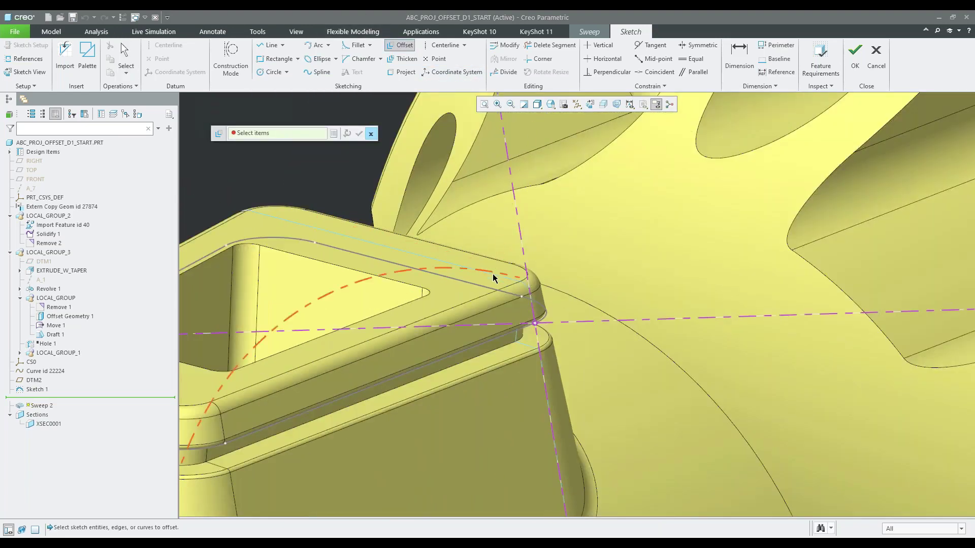
left_click(490, 273)
middle_click(528, 343)
middle_click_drag(528, 344, 530, 347)
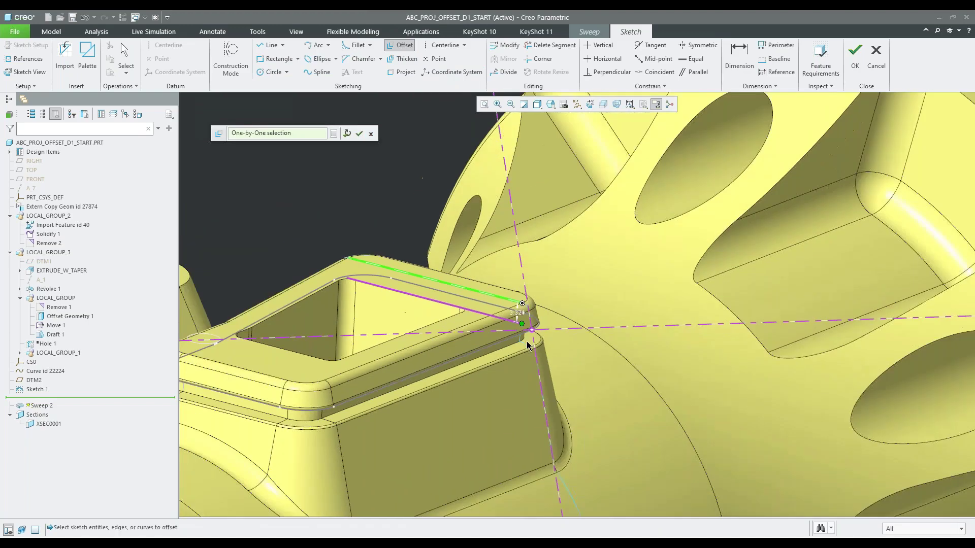
left_click(537, 370, "shift")
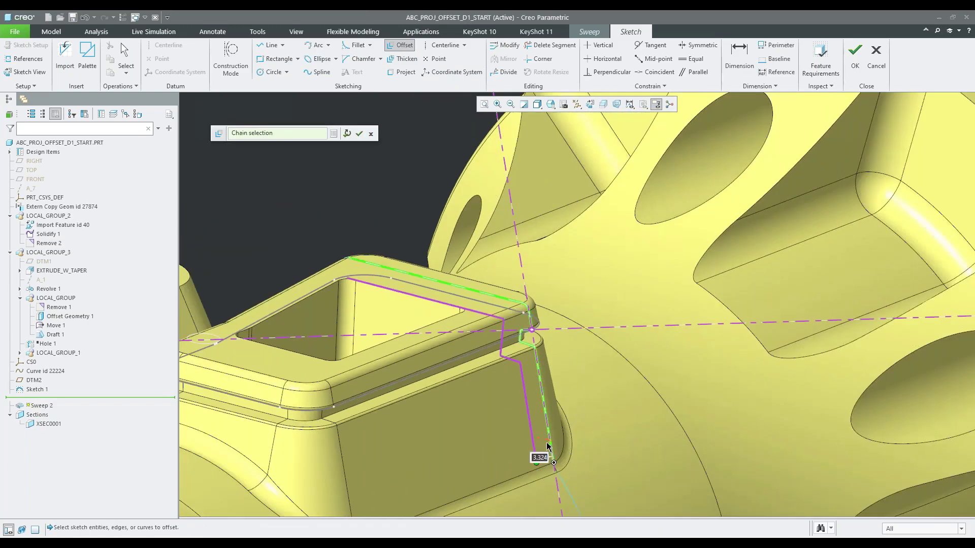
type("-0")
type(".5")
key("Return")
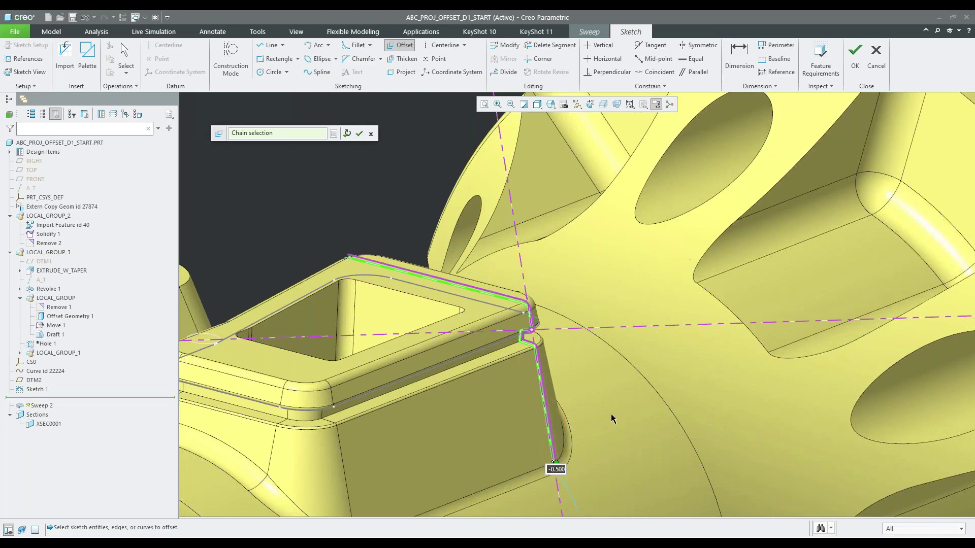
left_click(359, 134)
Sketch a four-line chain outside the pad corner, running from the offset top line around to the offset side-wall line.
scroll(571, 249, "up", 2)
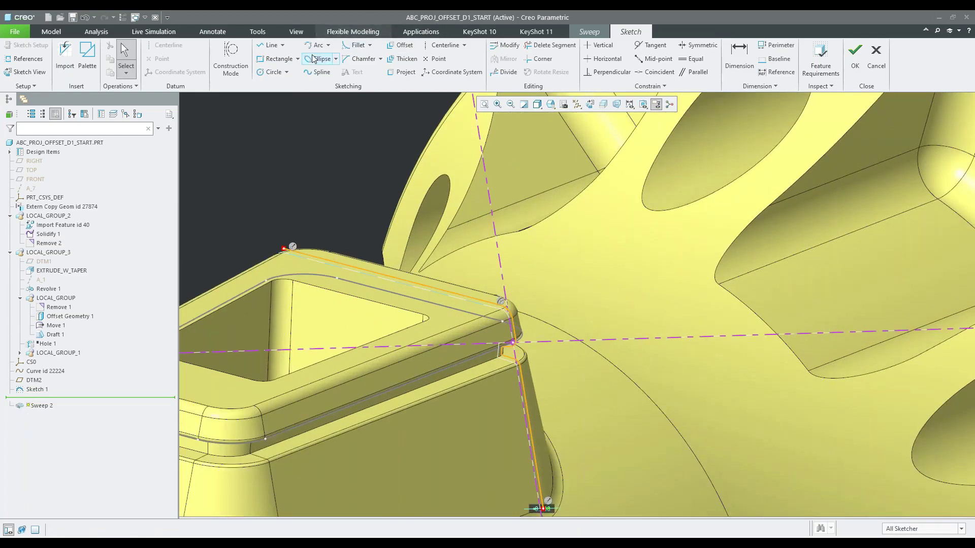
left_click(268, 45)
left_click(470, 298)
left_click(470, 266)
left_click(531, 277)
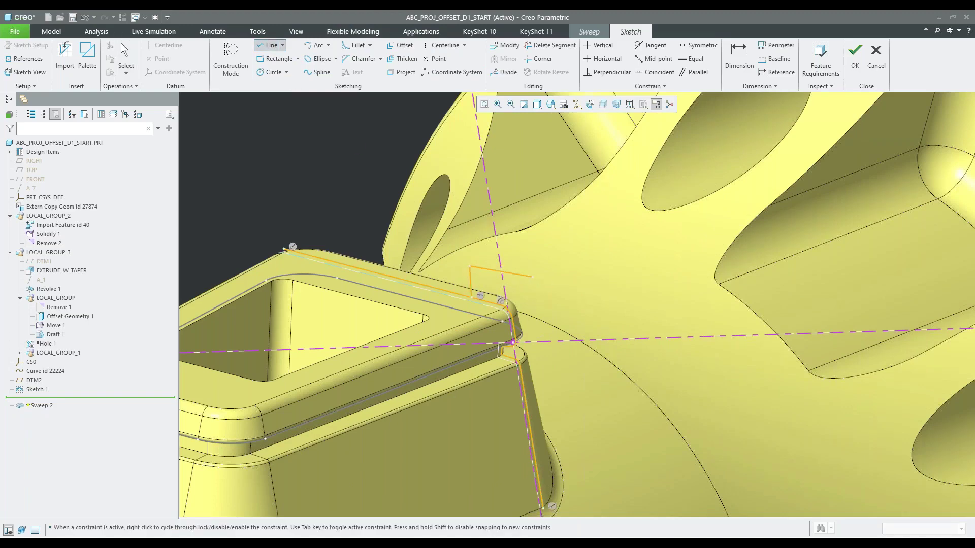
scroll(531, 284, "down", 2)
scroll(528, 294, "up", 3)
scroll(525, 349, "up", 2)
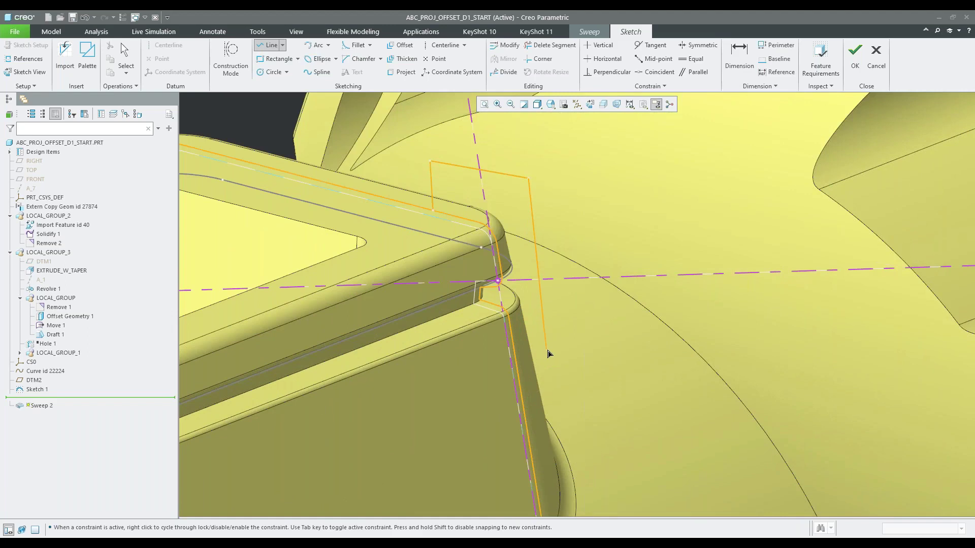
left_click(547, 350)
left_click(514, 350)
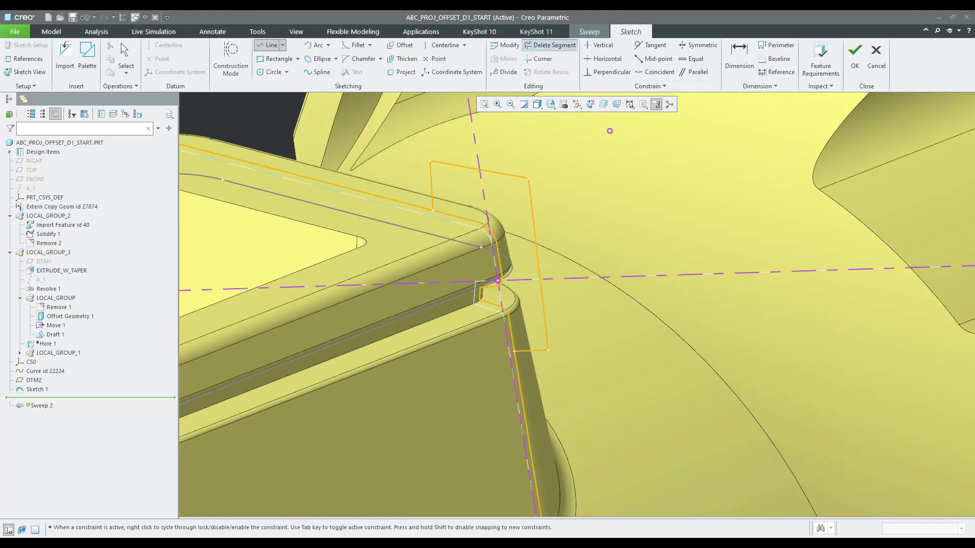
Trim away the offset line portions that extend beyond the line chain on the top face and side wall with Delete Segment.
left_click(550, 45)
left_click_drag(394, 210, 395, 213)
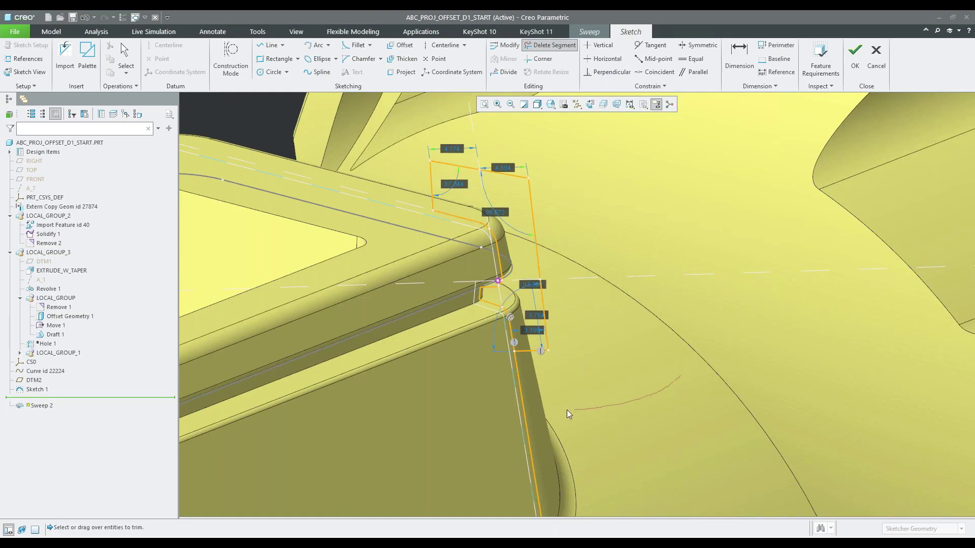
scroll(467, 261, "down", 3)
mouse_move(505, 295)
middle_mouse_down()
mouse_move(531, 264)
mouse_move(557, 198)
mouse_move(547, 344)
middle_mouse_up()
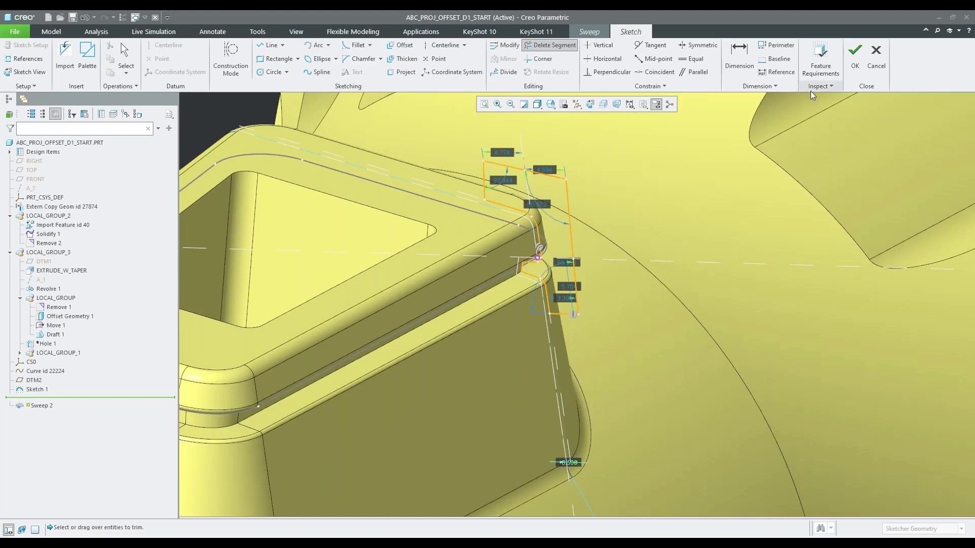
Quit the section sketch without saving and cancel the Sweep feature.
left_click(875, 53)
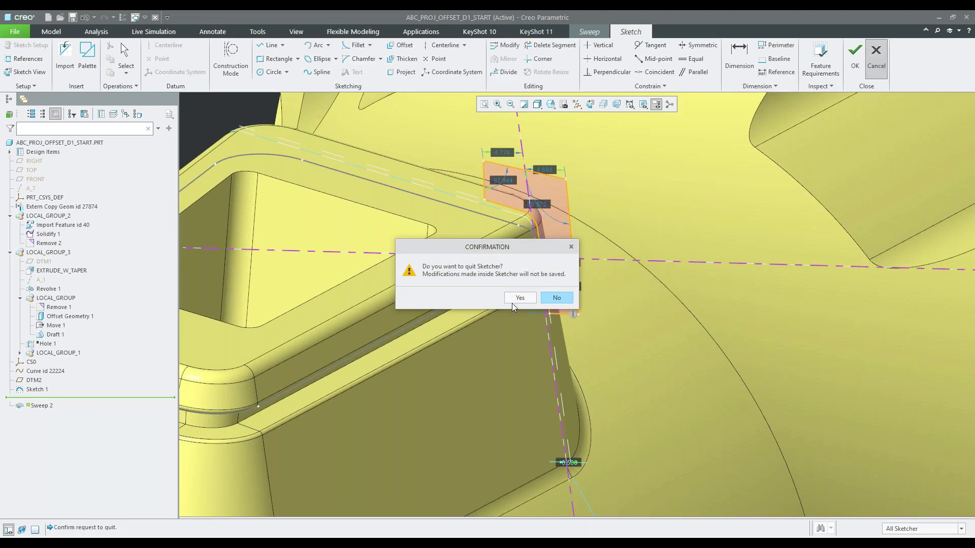
left_click(557, 299)
left_click(455, 60)
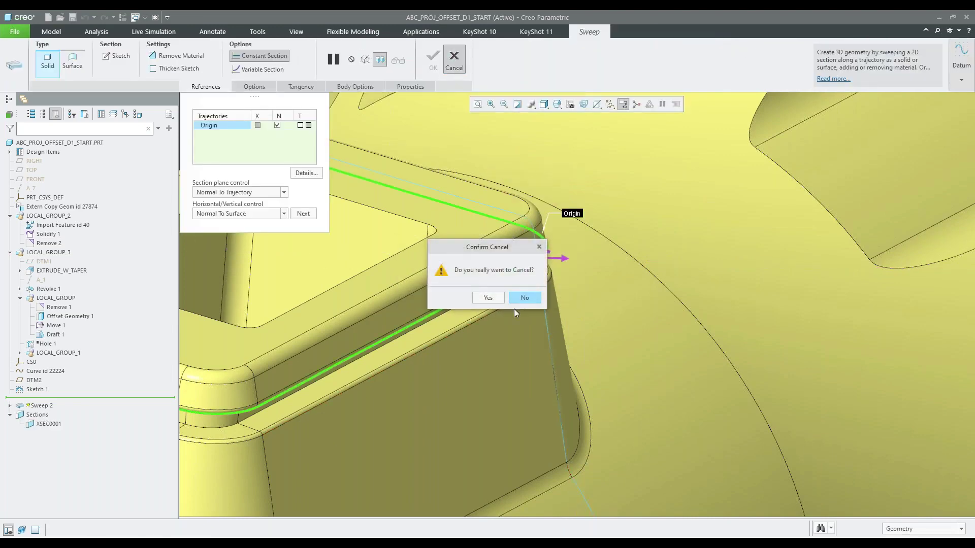
key("Return")
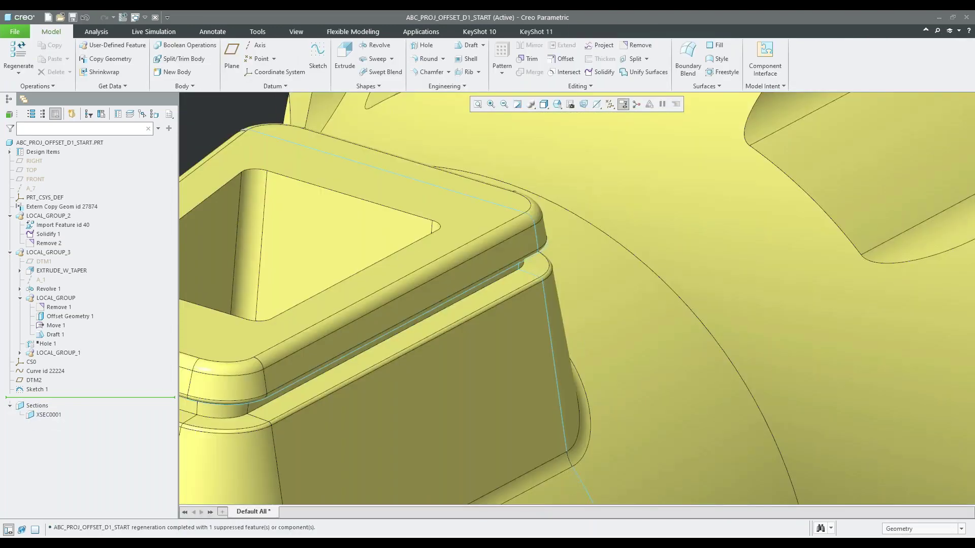
Close the abc_proj_offset_d1_start part and erase all objects that are not displayed from the session.
scroll(480, 309, "down", 5)
left_click(156, 18)
left_click(132, 56)
left_click(492, 361)
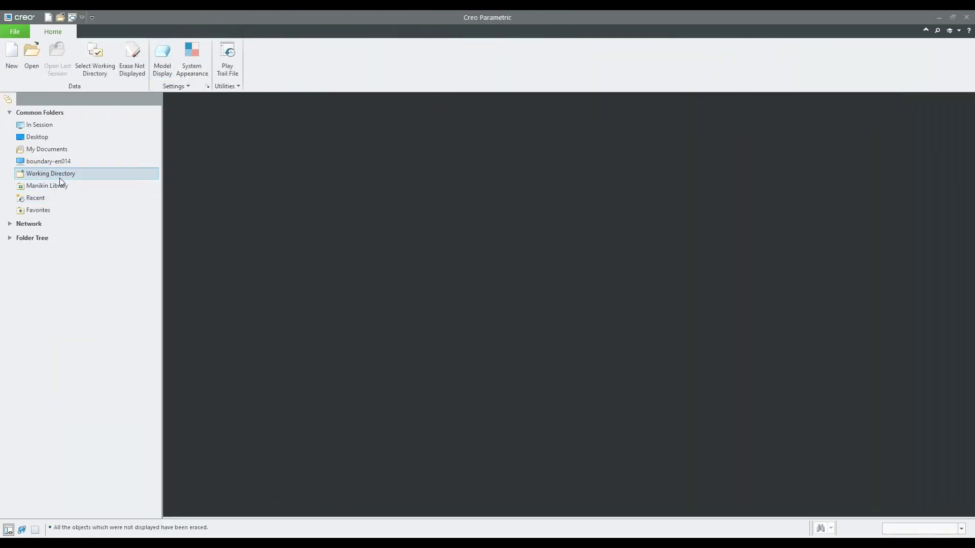
Open the c10_sketcher_demo_top.asm assembly from the ASM-REF folder of the working directory.
left_click(60, 174)
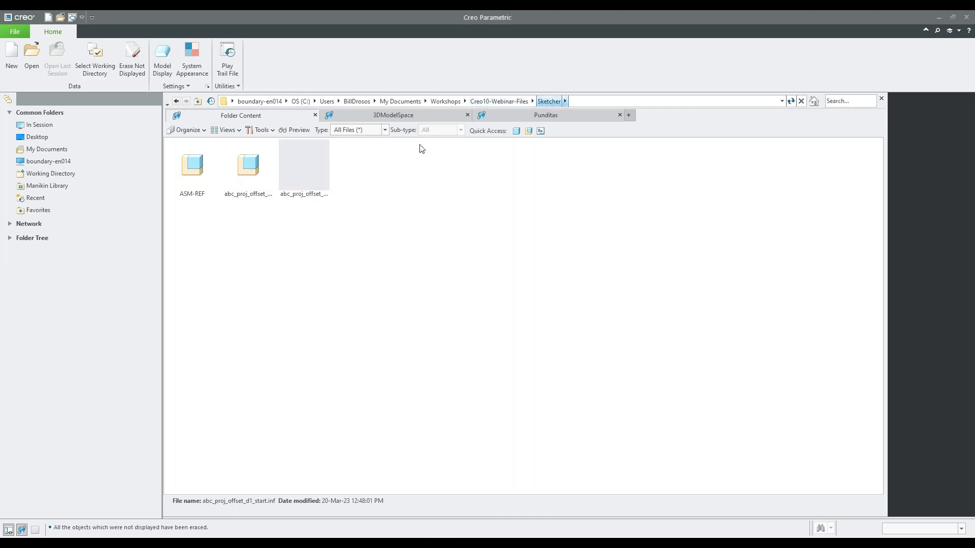
left_click(196, 163)
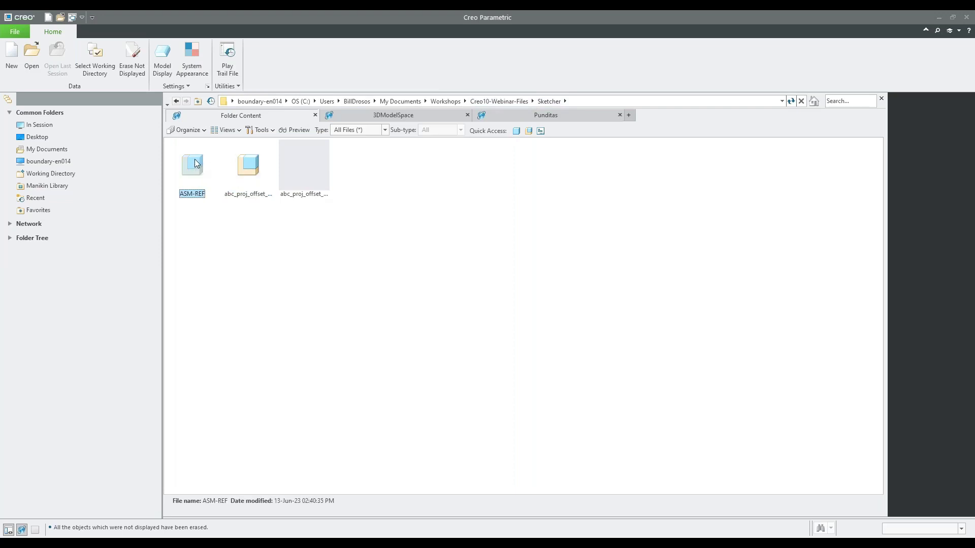
double_click(196, 163)
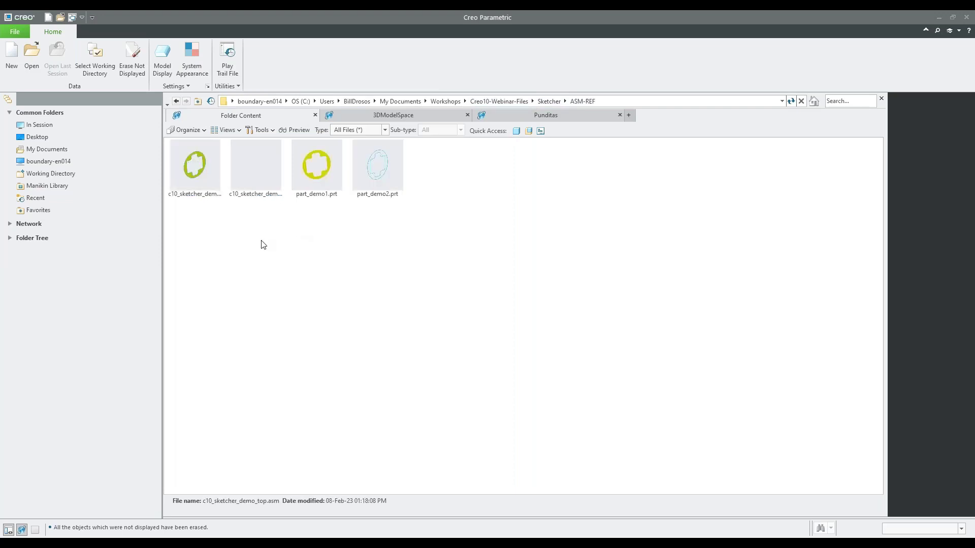
left_click(211, 187)
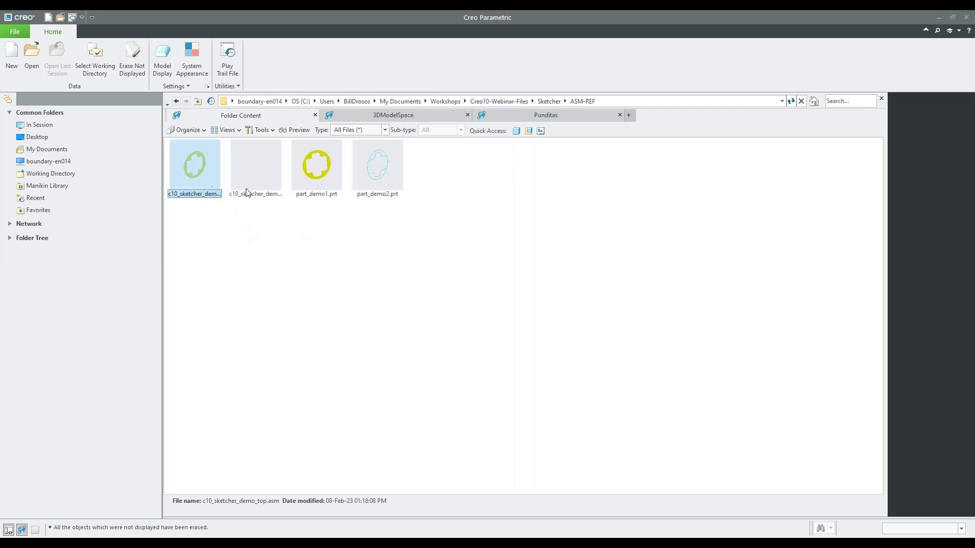
left_click(529, 130)
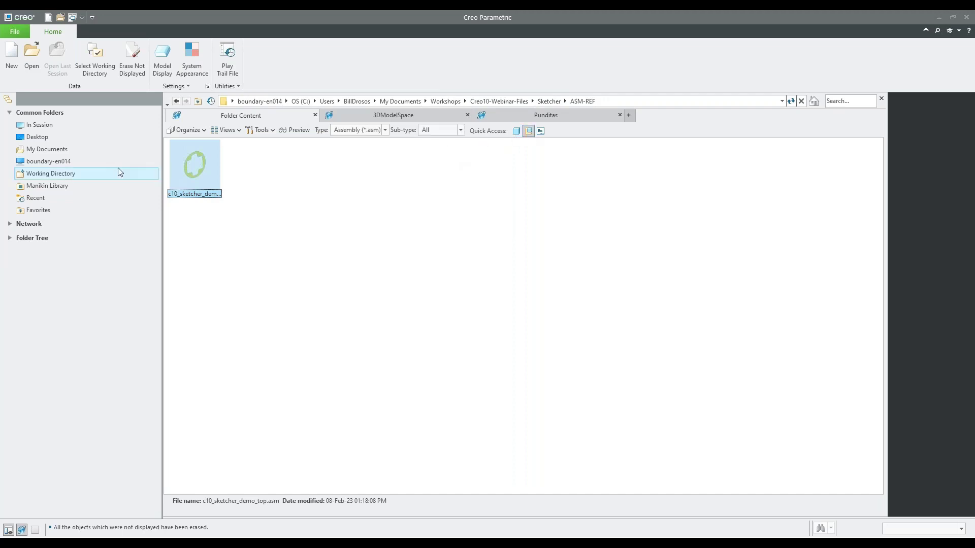
double_click(196, 164)
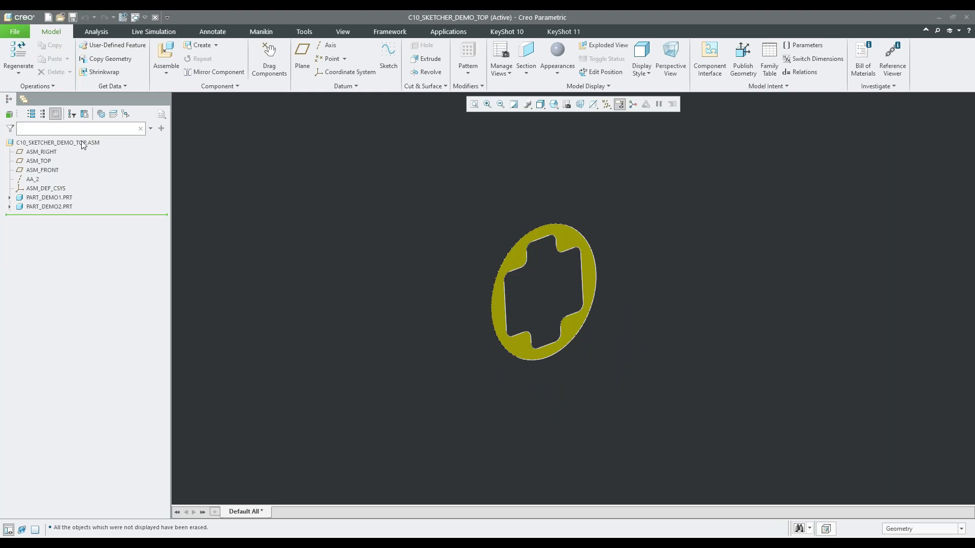
Expand the feature structures of PART_DEMO1 and PART_DEMO2 and examine how they relate to the ring with the cross-shaped opening.
scroll(531, 292, "up", 2)
scroll(628, 286, "up", 1)
left_click(9, 197)
left_click(53, 217)
left_click(21, 207)
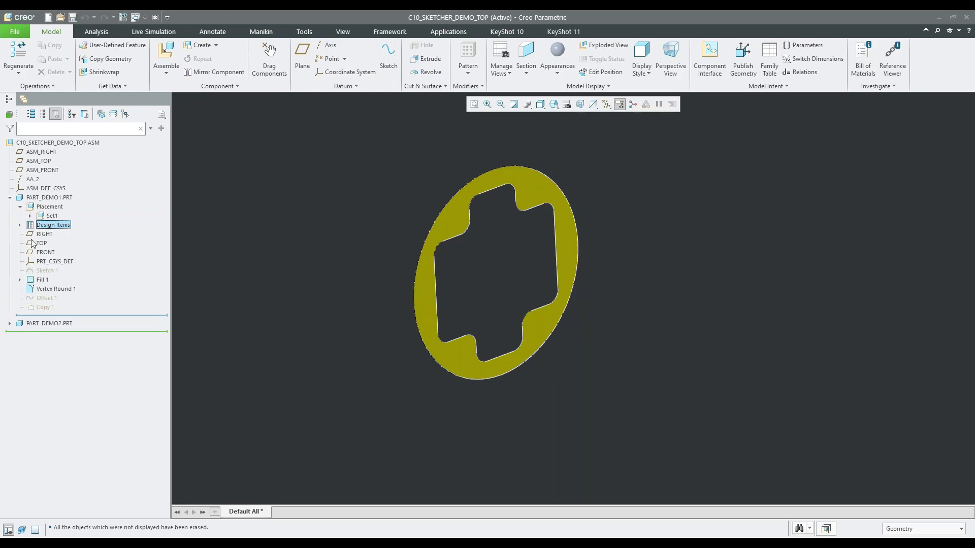
left_click(44, 234)
left_click(10, 197)
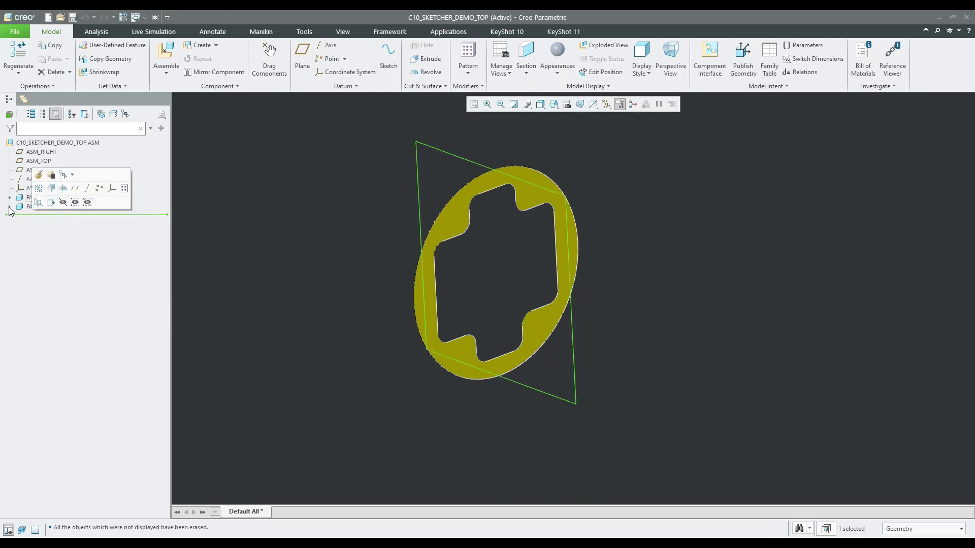
left_click(10, 206)
left_click(355, 322)
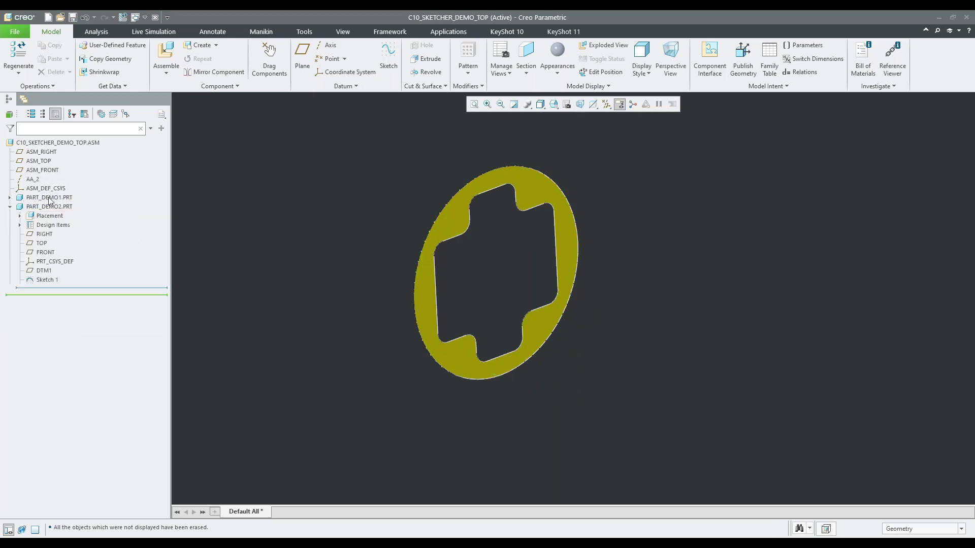
left_click(10, 198)
scroll(523, 233, "up", 2)
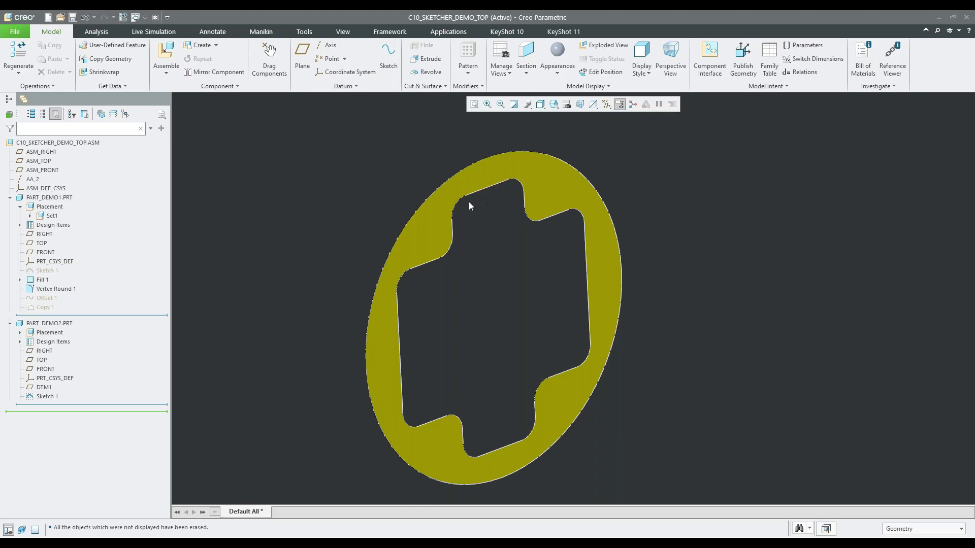
middle_click_drag(474, 235, 475, 233)
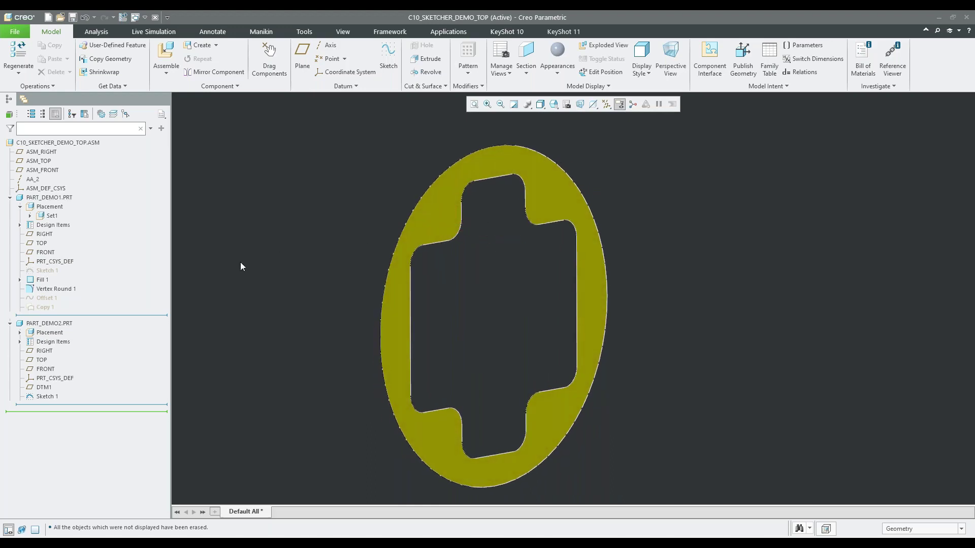
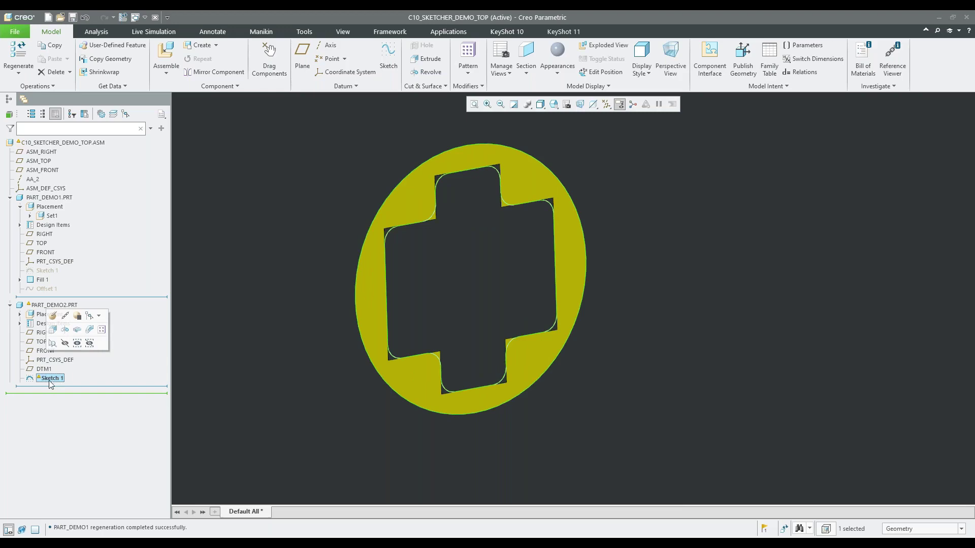
Open Sketch 1 of PART_DEMO2 for editing, enlarge its references list and select the unresolved Complete Loop reference.
left_click(53, 316)
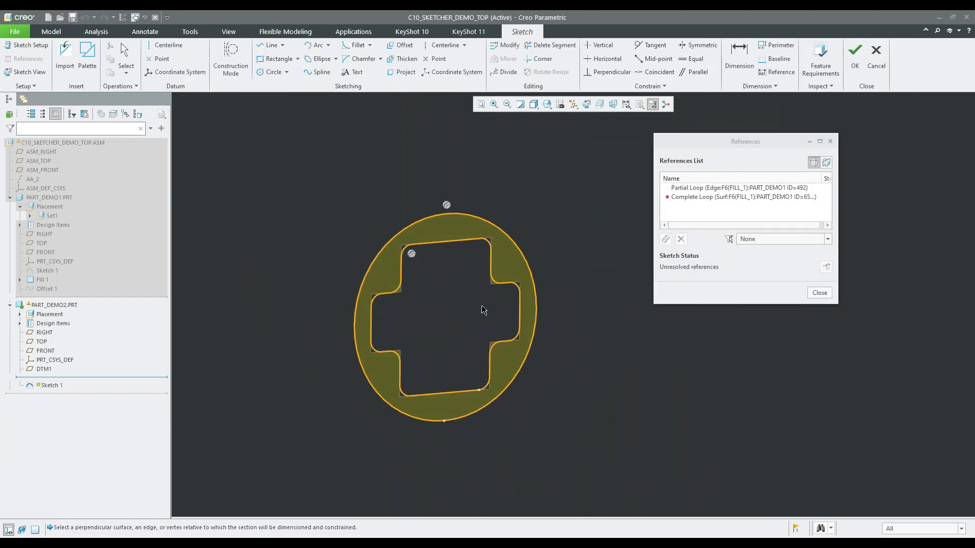
left_click_drag(748, 144, 736, 186)
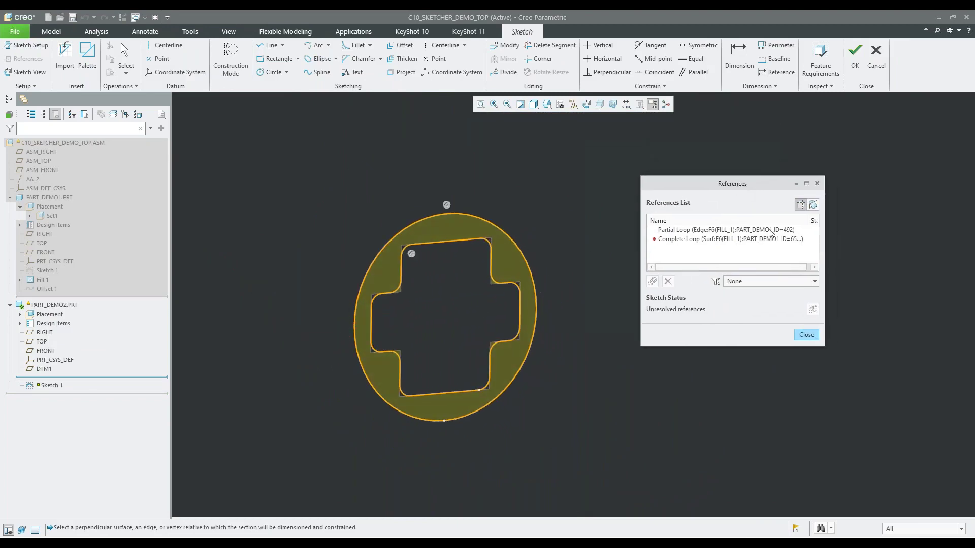
left_click_drag(824, 346, 881, 384)
left_click(696, 242)
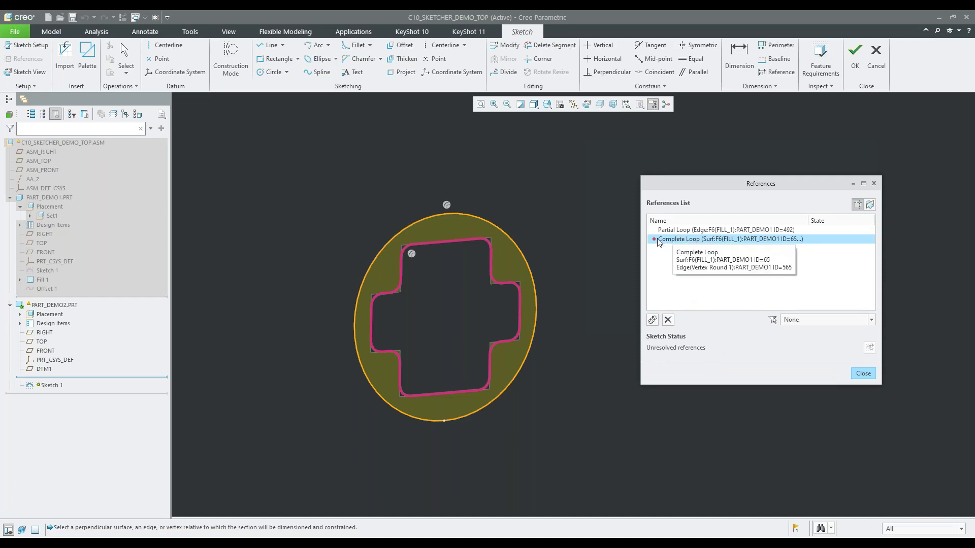
scroll(478, 299, "up", 2)
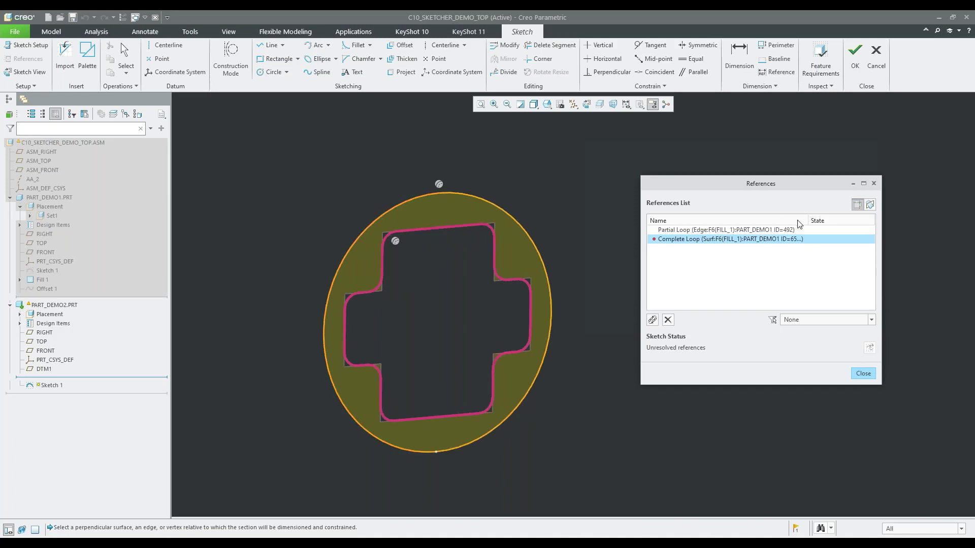
left_click_drag(808, 221, 833, 221)
Start redefining the Complete Loop chain and inspect its missing Vertex Round 1 edge in the Troubleshooter.
left_click(654, 322)
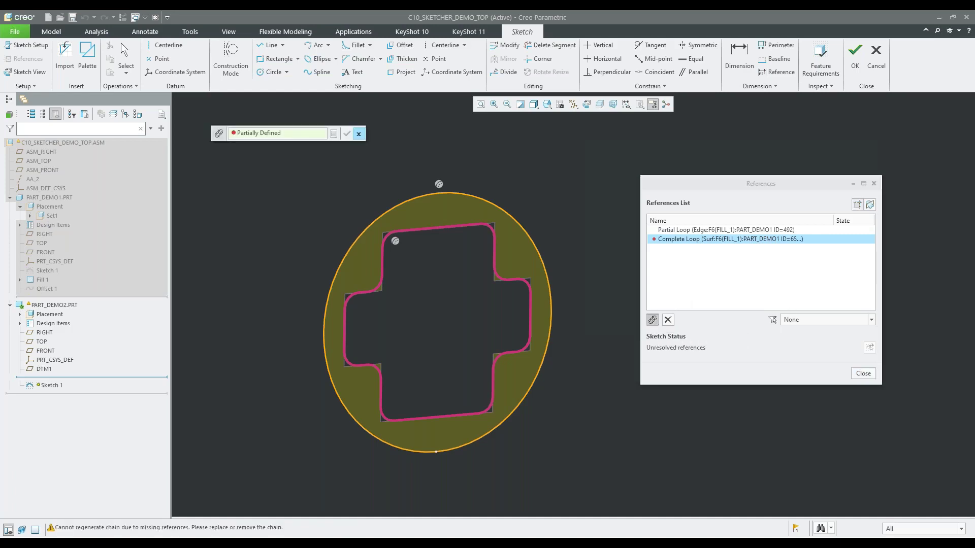
right_click(278, 136)
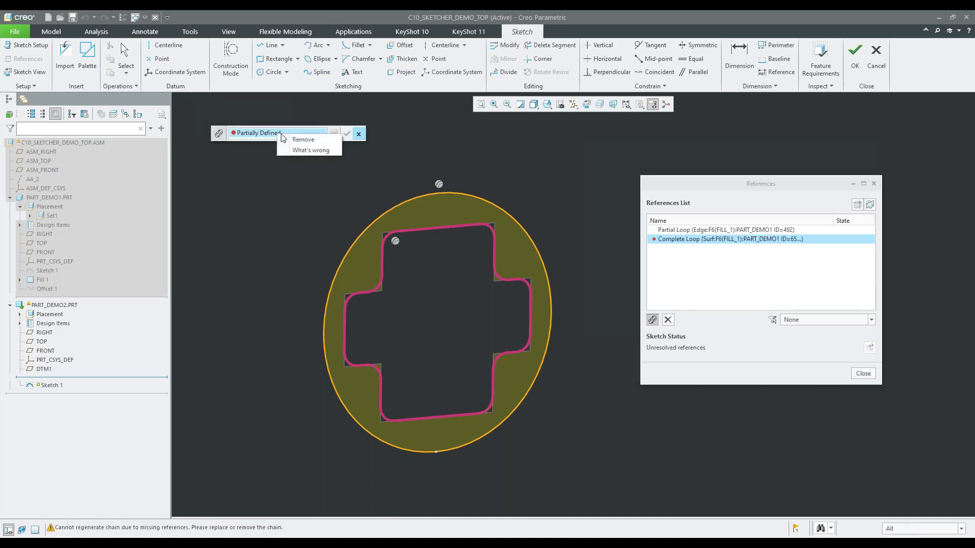
left_click(300, 150)
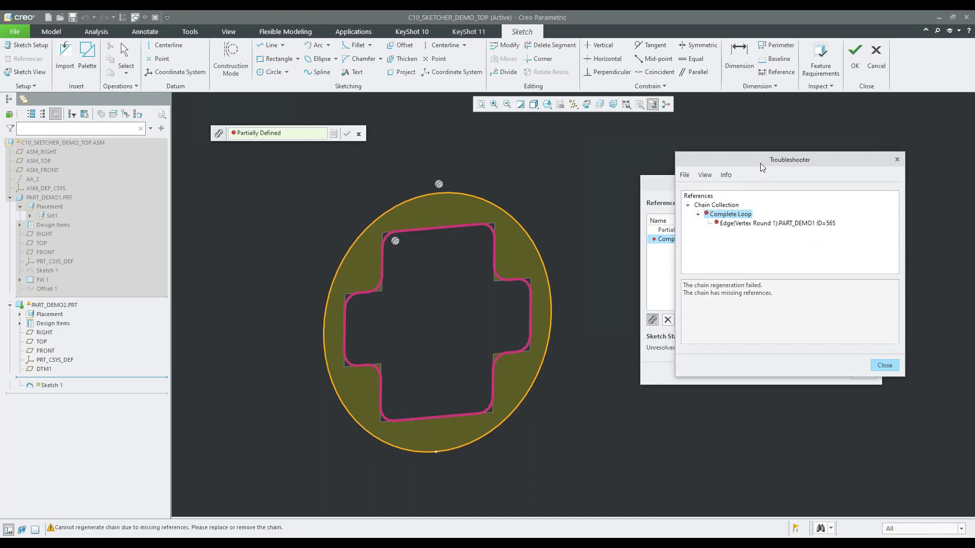
left_click_drag(761, 160, 797, 275)
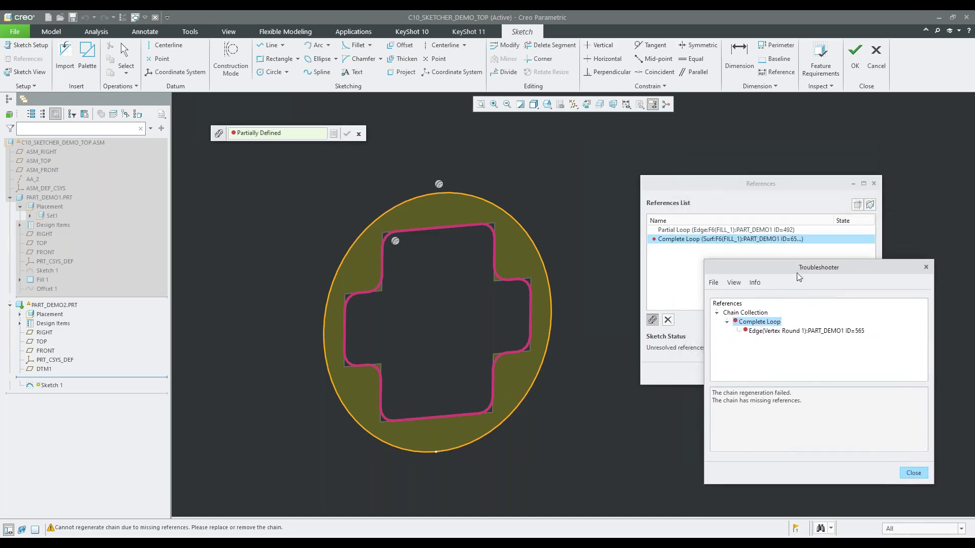
left_click(788, 335)
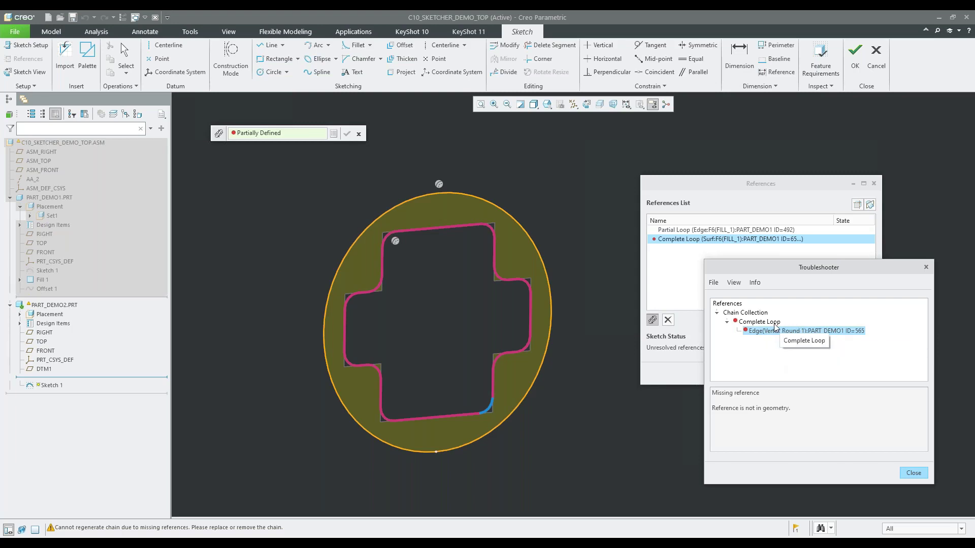
Close the Troubleshooter and the references list, and quit Sketch 1 without saving modifications.
left_click(914, 473)
left_click(863, 374)
left_click(876, 56)
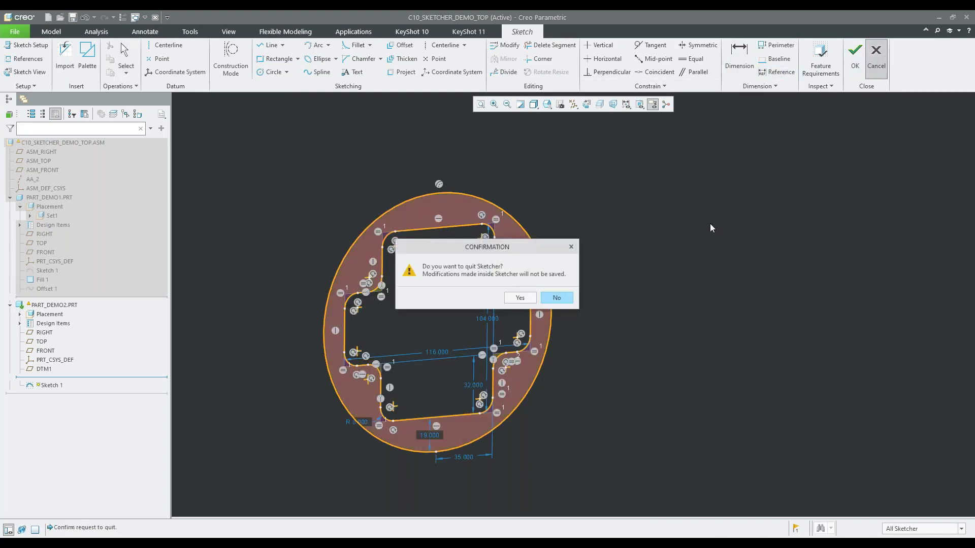
left_click(520, 298)
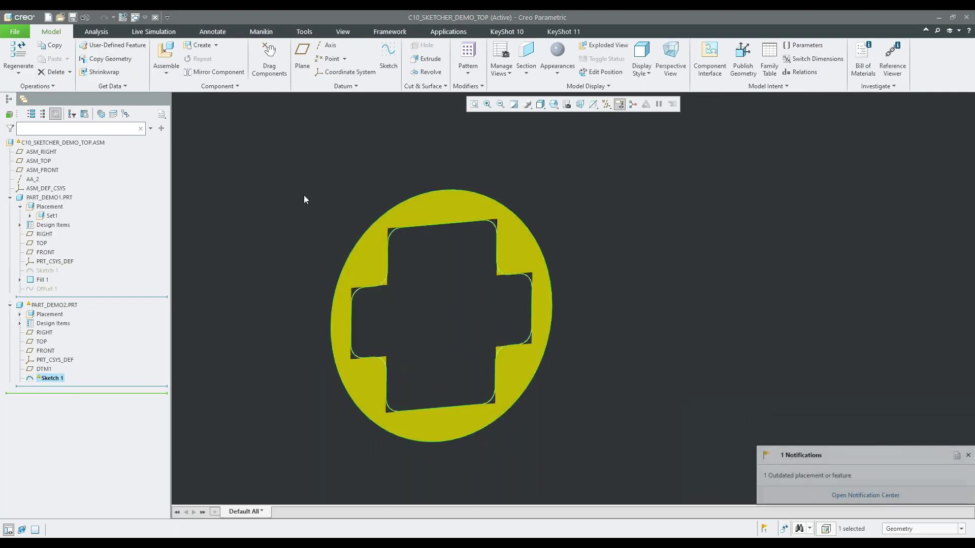
Close the c10_sketcher_demo_top assembly and erase all objects that are not displayed from the session.
left_click(155, 17)
left_click(132, 58)
left_click(496, 367)
Open the c10_closed_loop_curve_demo.prt part from the Curves folder of Creo10-Webinar-Files.
left_click(73, 176)
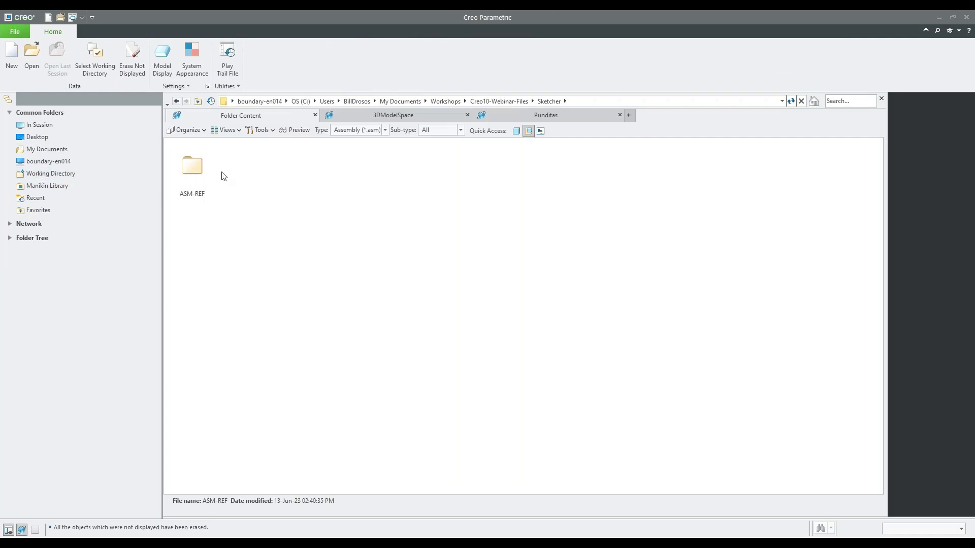
left_click(507, 103)
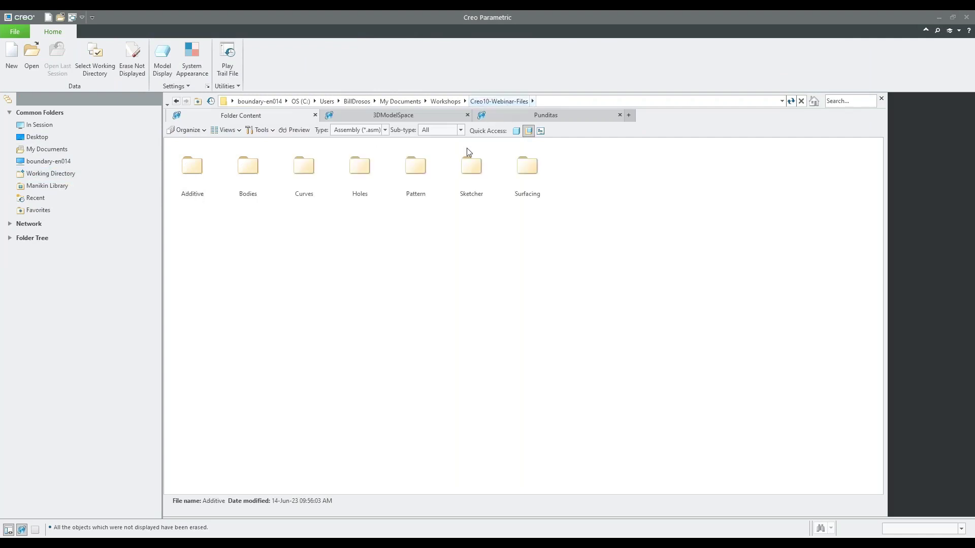
double_click(308, 172)
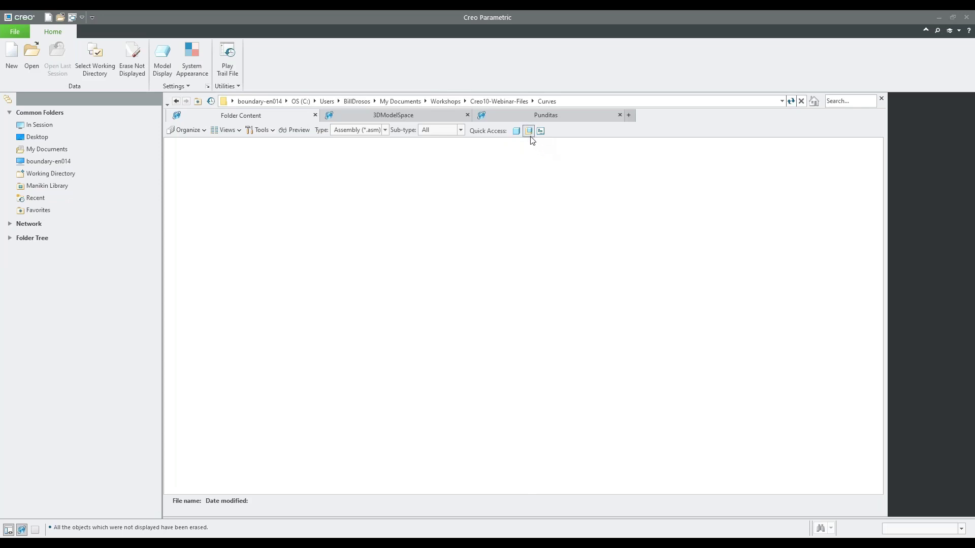
left_click(531, 136)
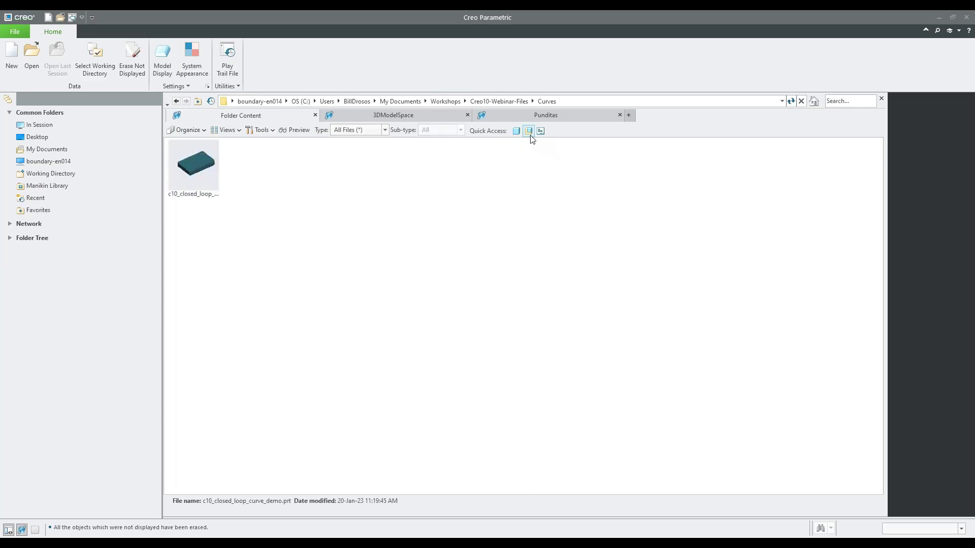
left_click(521, 133)
left_click(521, 134)
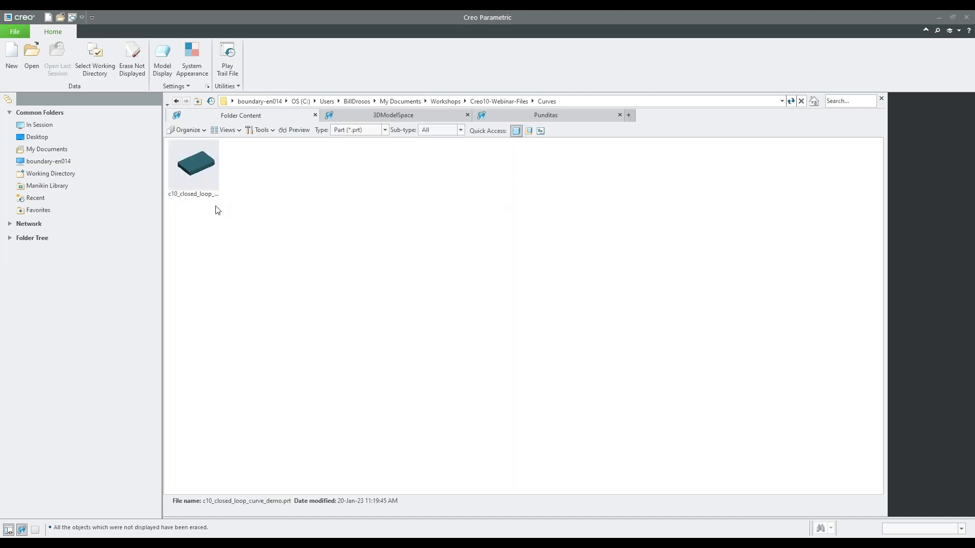
double_click(201, 166)
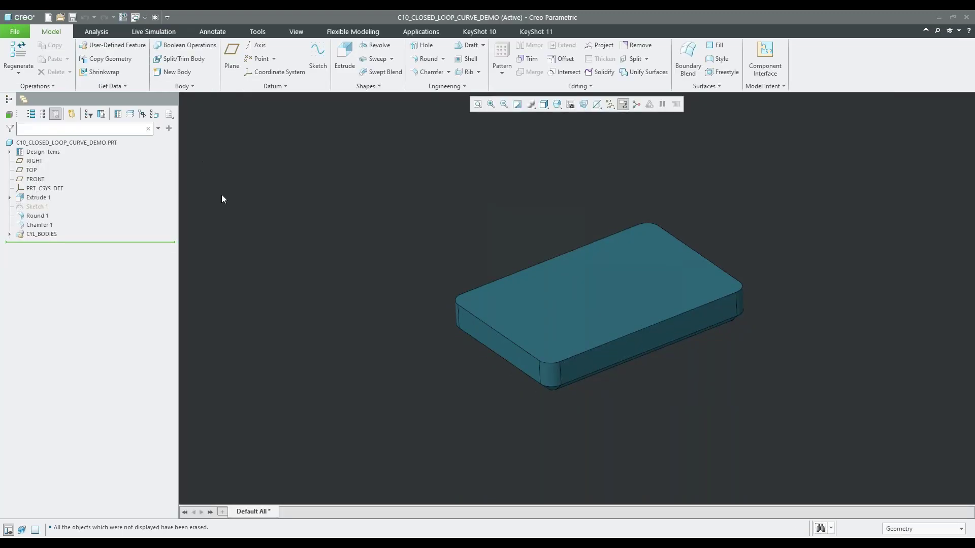
Show the hidden Sketch 1 with its three crossing lines and view it closely on the plate's top face.
left_click(37, 207)
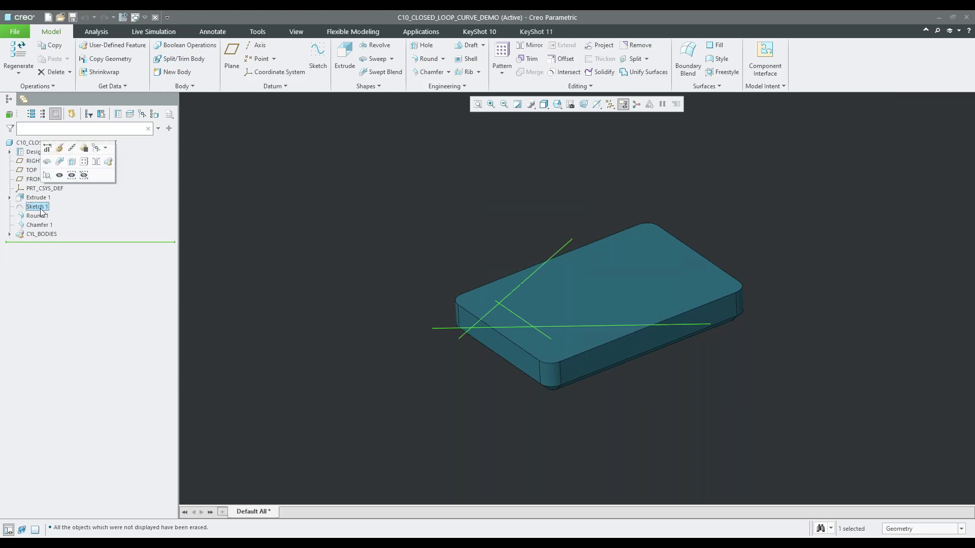
left_click(73, 177)
left_click(761, 429)
mouse_move(694, 396)
middle_mouse_down()
mouse_move(694, 431)
mouse_move(660, 395)
mouse_move(703, 374)
middle_mouse_up()
middle_click_drag(731, 248, 668, 246)
scroll(663, 268, "down", 3)
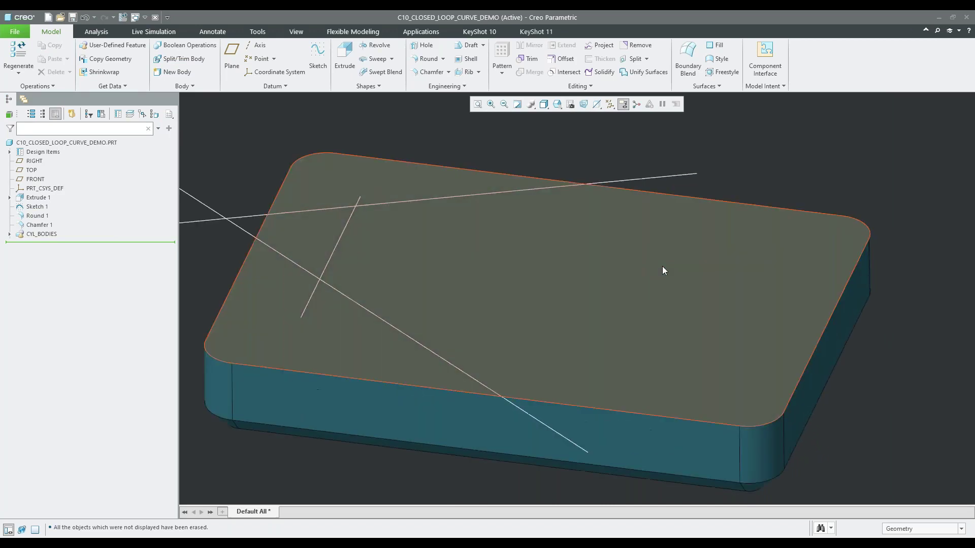
Examine the three crossing lines of Sketch 1 on the plate's top face from several viewing angles.
scroll(509, 325, "up", 3)
middle_click_drag(509, 325, 694, 305)
scroll(594, 246, "up", 3)
scroll(600, 254, "down", 3)
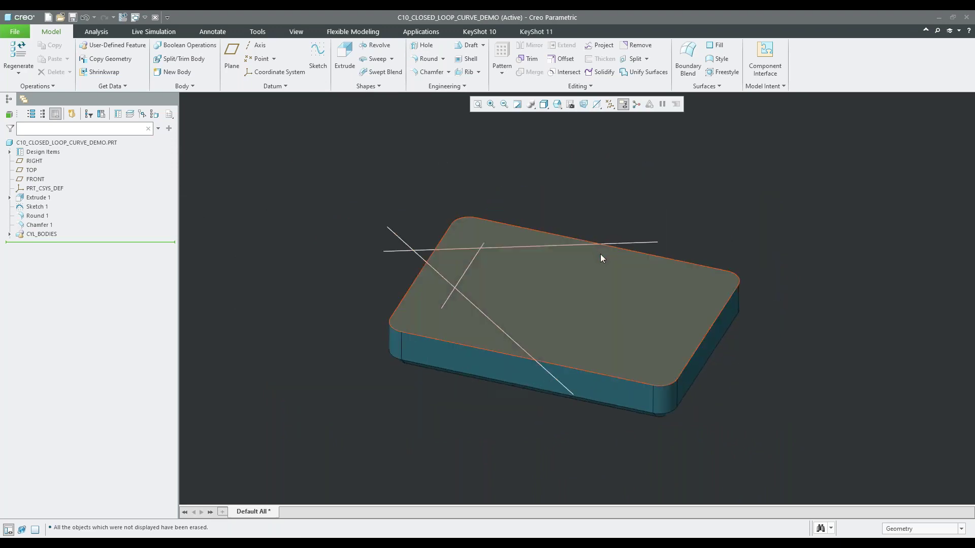
scroll(600, 256, "down", 3)
left_click(34, 207)
middle_click_drag(496, 287, 535, 282)
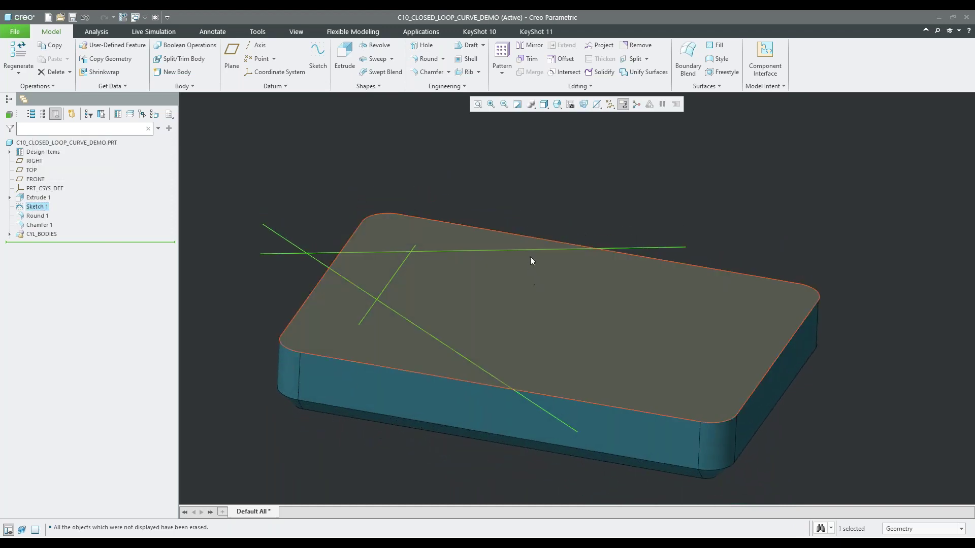
left_click(540, 201)
mouse_move(454, 274)
middle_mouse_down()
mouse_move(468, 288)
mouse_move(444, 291)
mouse_move(447, 305)
middle_mouse_up()
scroll(395, 245, "down", 2)
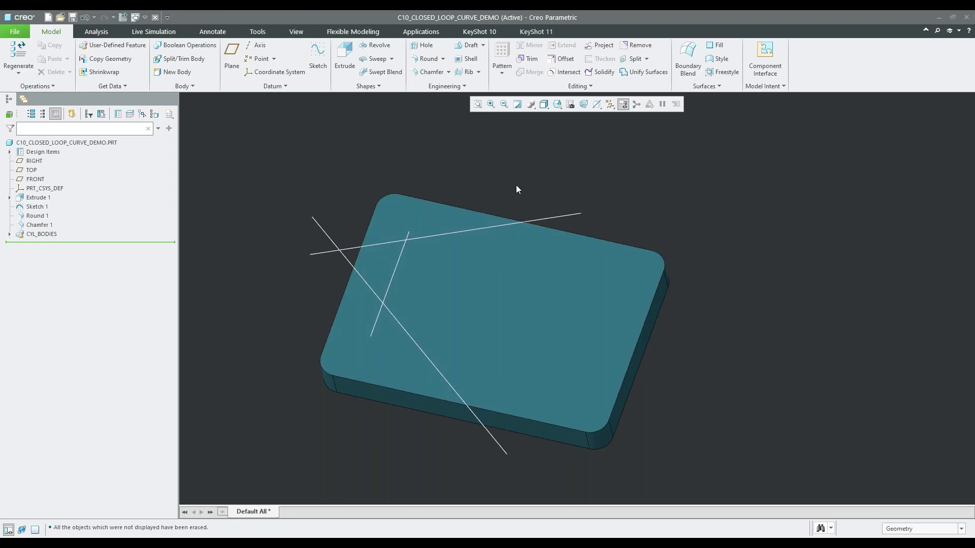
Start a Closed Loop Curve and place it on the plate's top face, with boundary chains as the active collector.
left_click(279, 88)
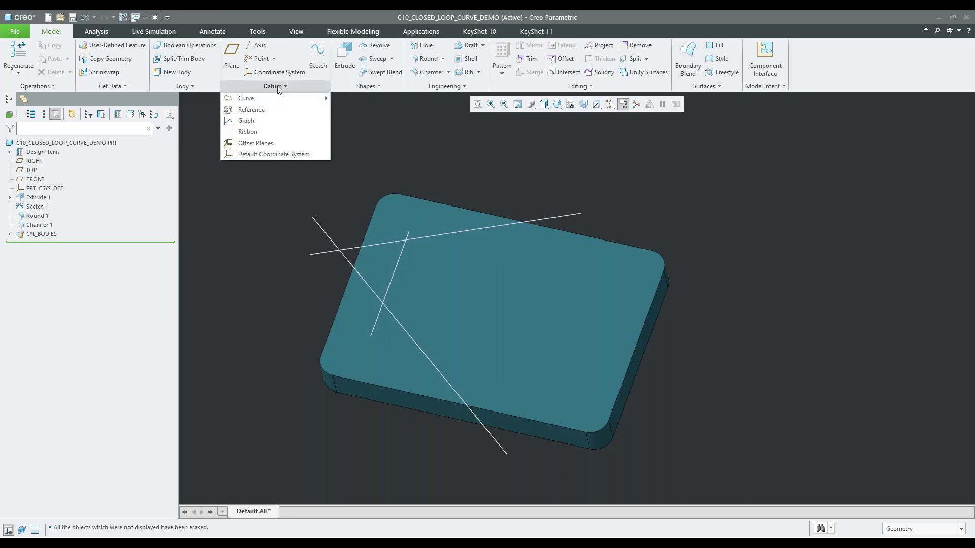
mouse_move(280, 99)
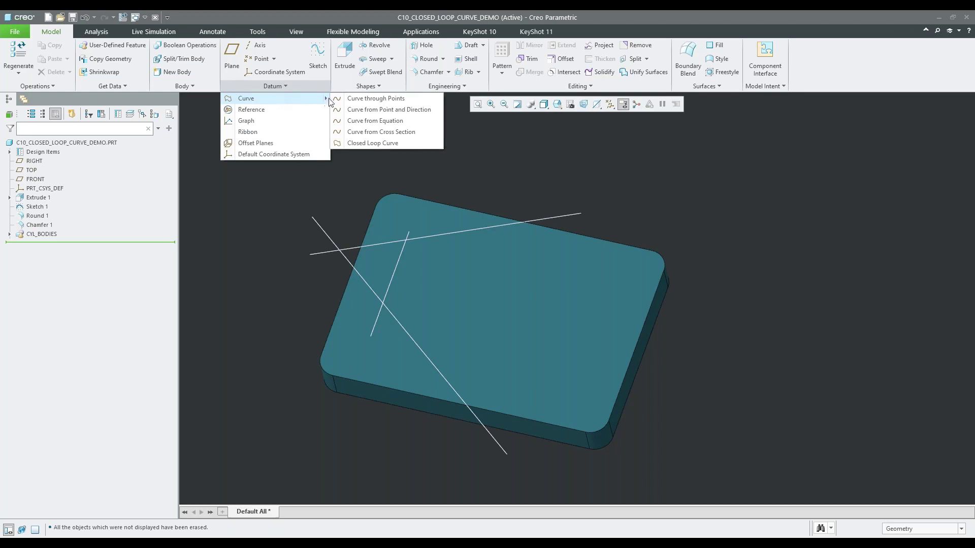
left_click(381, 143)
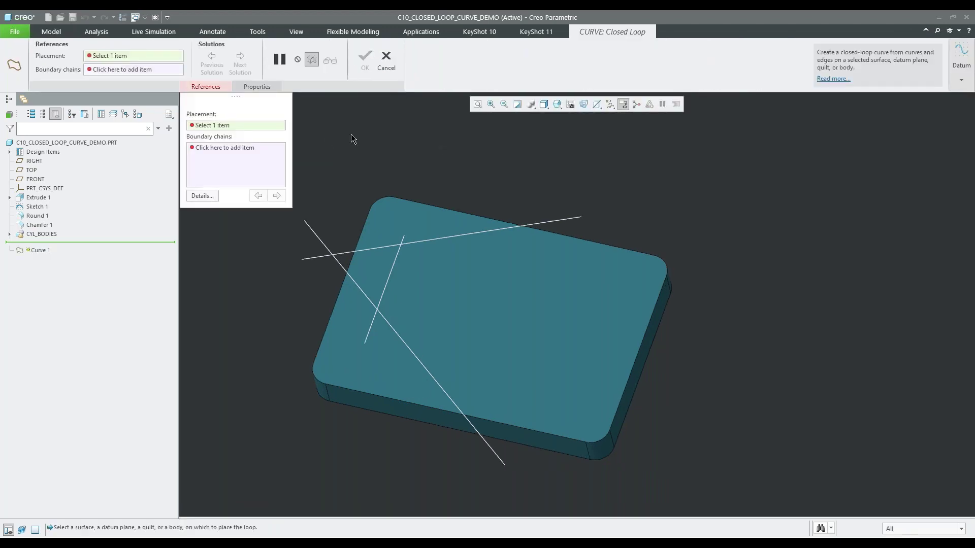
scroll(412, 342, "down", 4)
left_click(470, 303)
scroll(543, 260, "up", 3)
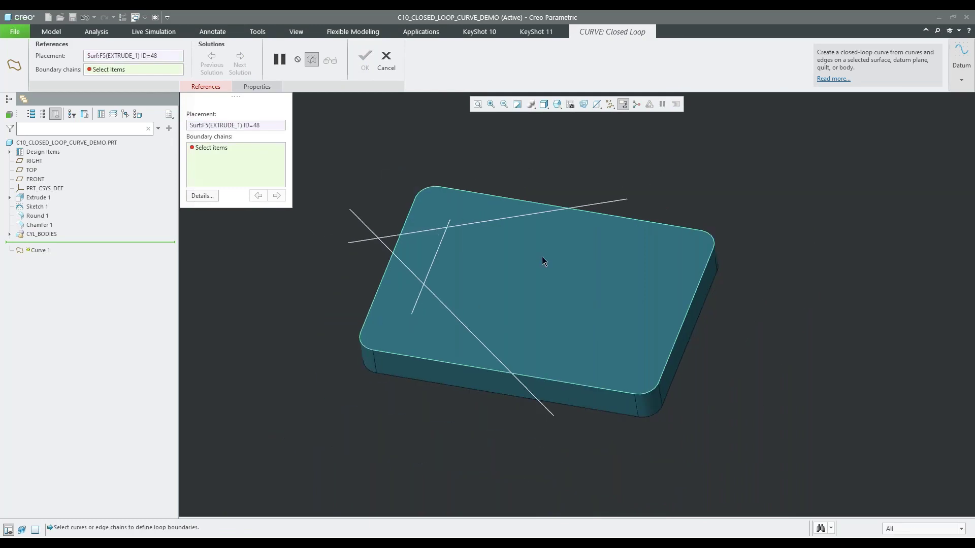
right_click(530, 169)
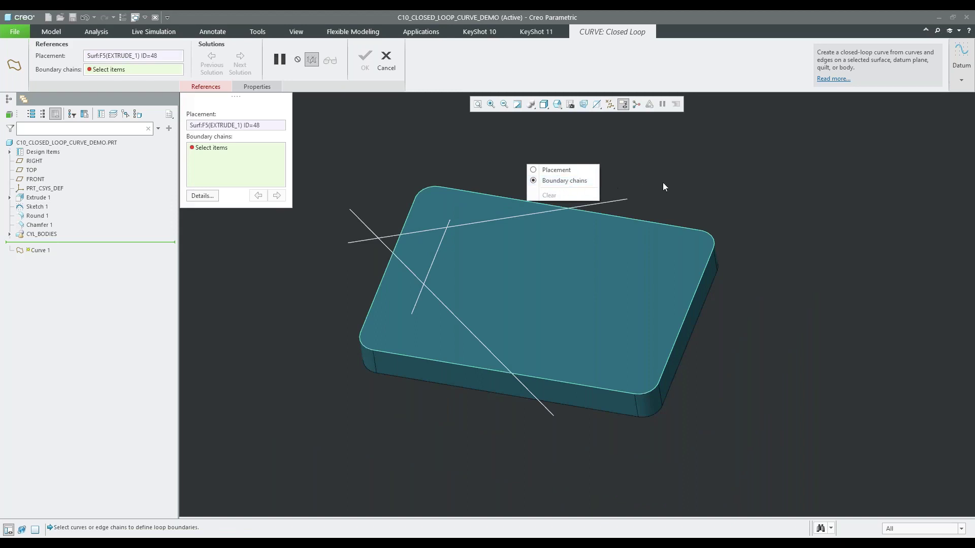
Define the boundary chains with the top face's surface loop and all three crossing lines of Sketch 1.
left_click(397, 248)
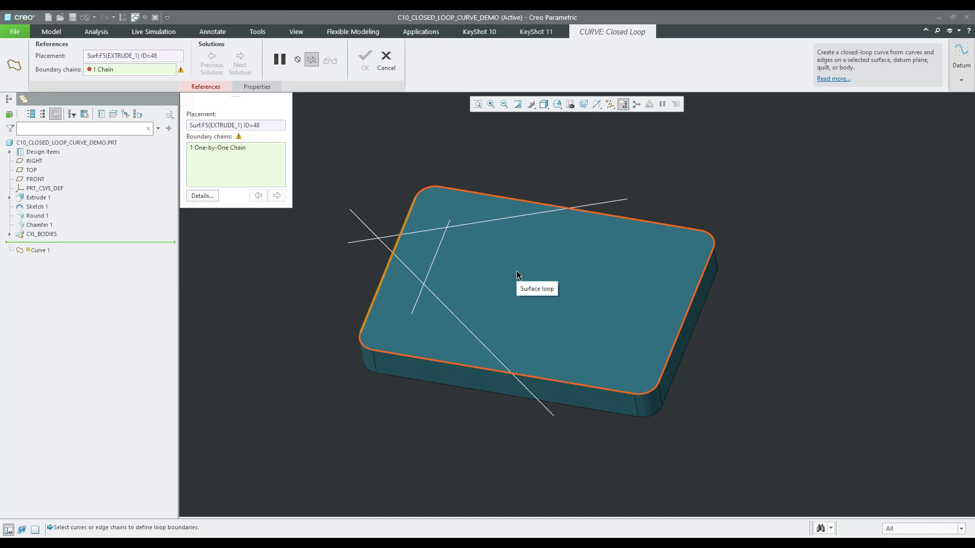
left_click(518, 275)
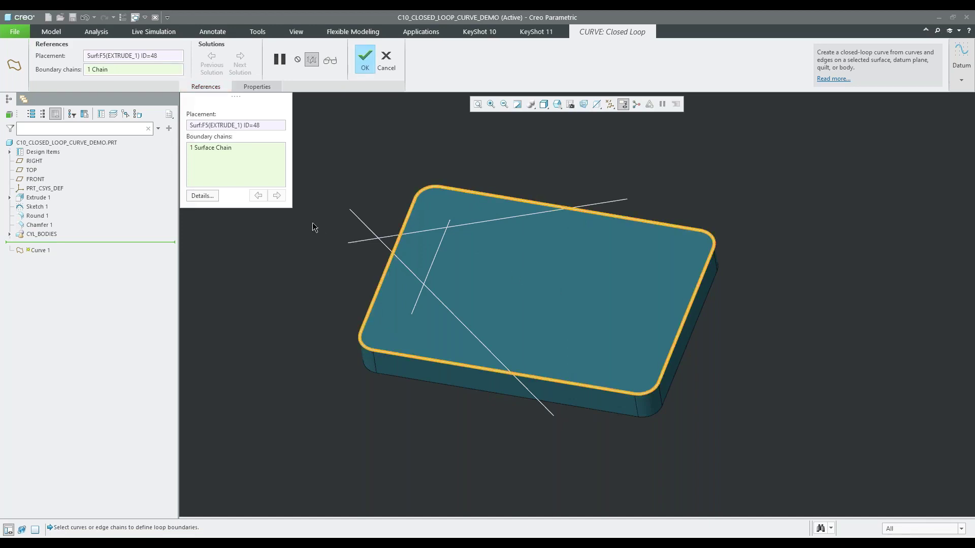
scroll(385, 280, "up", 1)
left_click(403, 257, "ctrl")
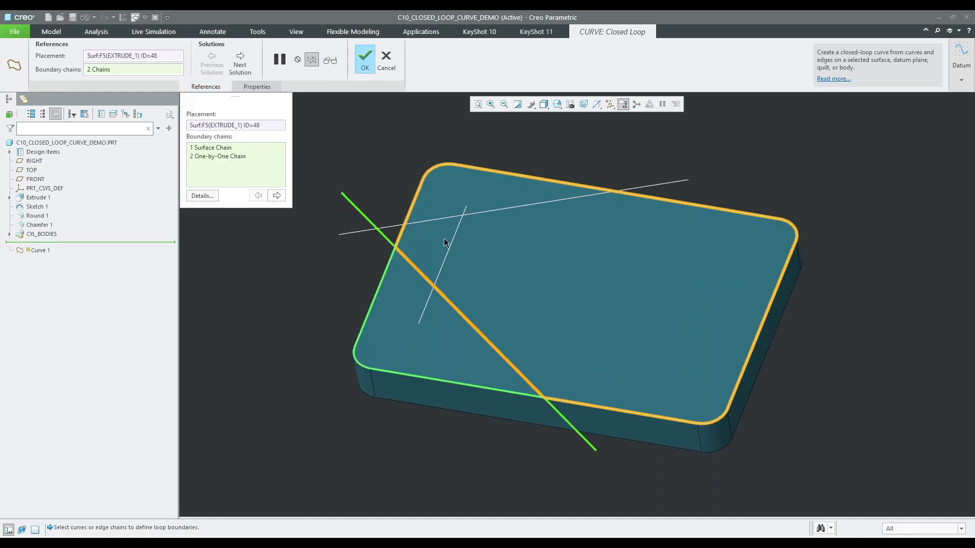
left_click(443, 221, "ctrl")
left_click(452, 246, "ctrl")
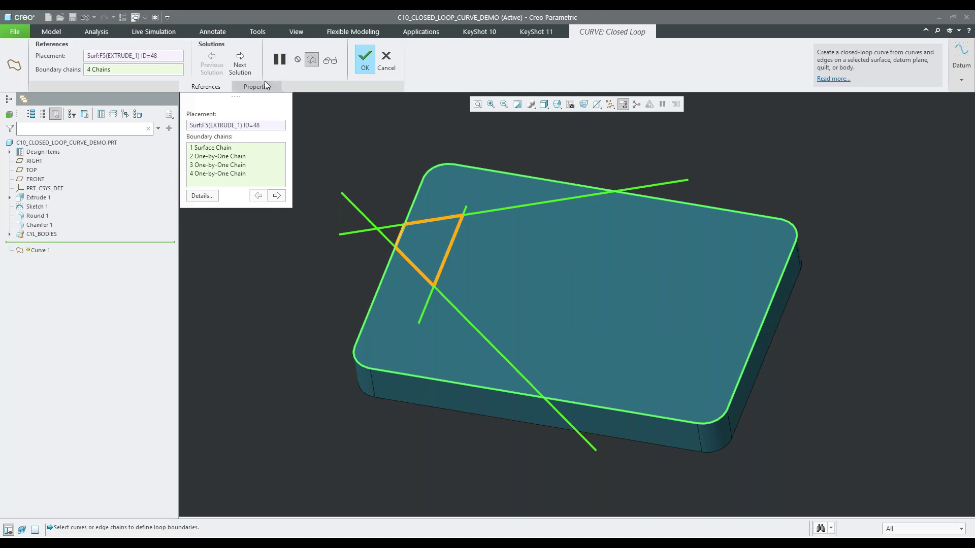
Cycle forward through the closed-loop solutions to the one following the plate's outer edge but notched around one corner by the sketch lines.
left_click(242, 61)
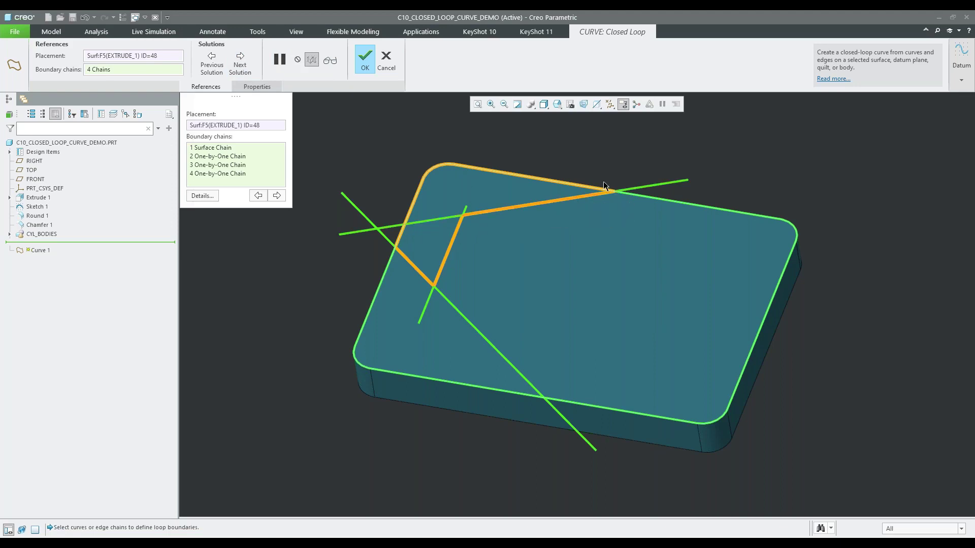
left_click(240, 64)
left_click(249, 60)
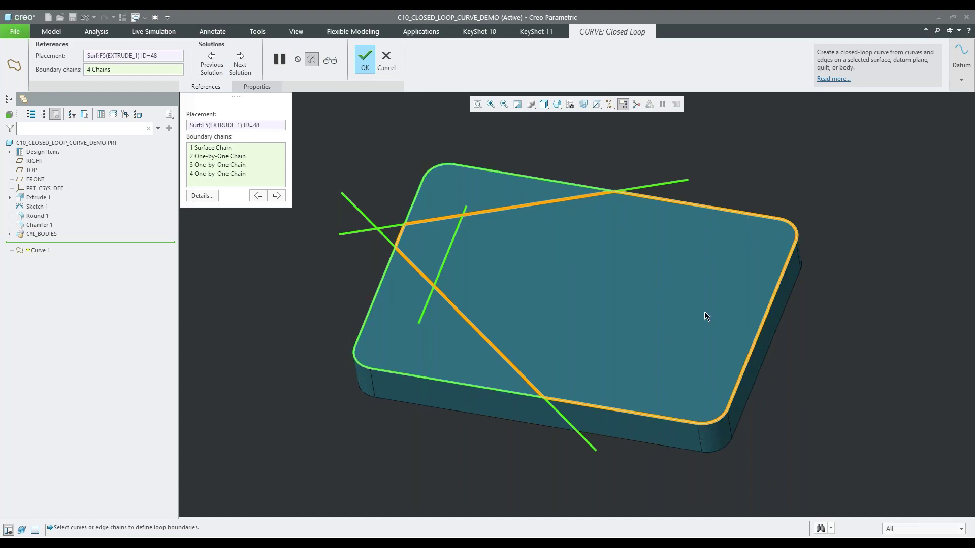
left_click(244, 59)
left_click(247, 62)
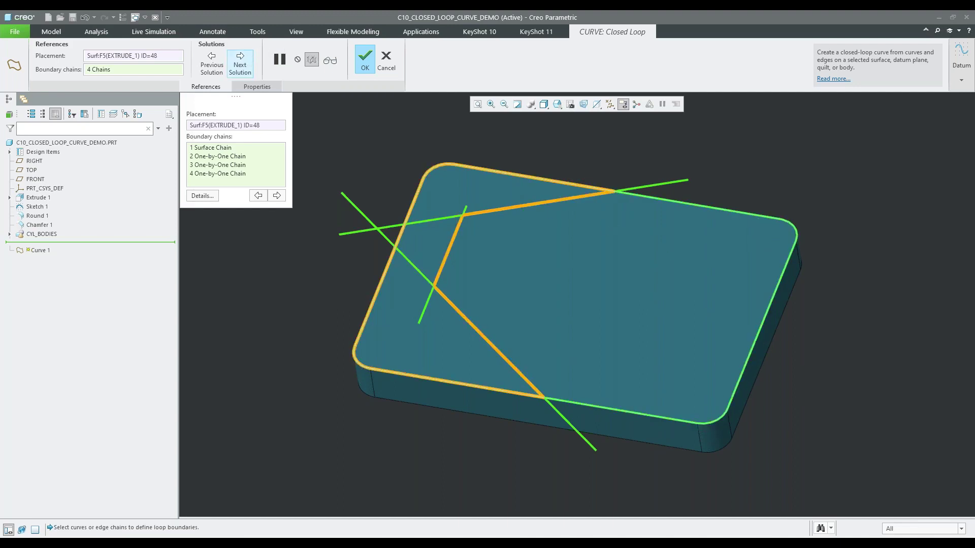
left_click(240, 64)
left_click(240, 63)
left_click(240, 63)
left_click(240, 64)
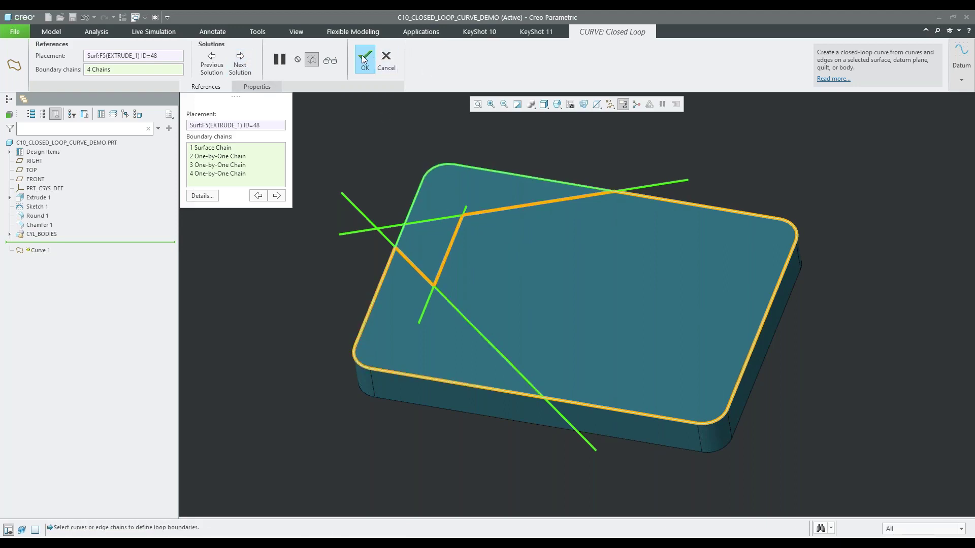
Complete the closed loop curve and highlight it on the plate to inspect its path.
left_click(364, 57)
left_click(35, 243)
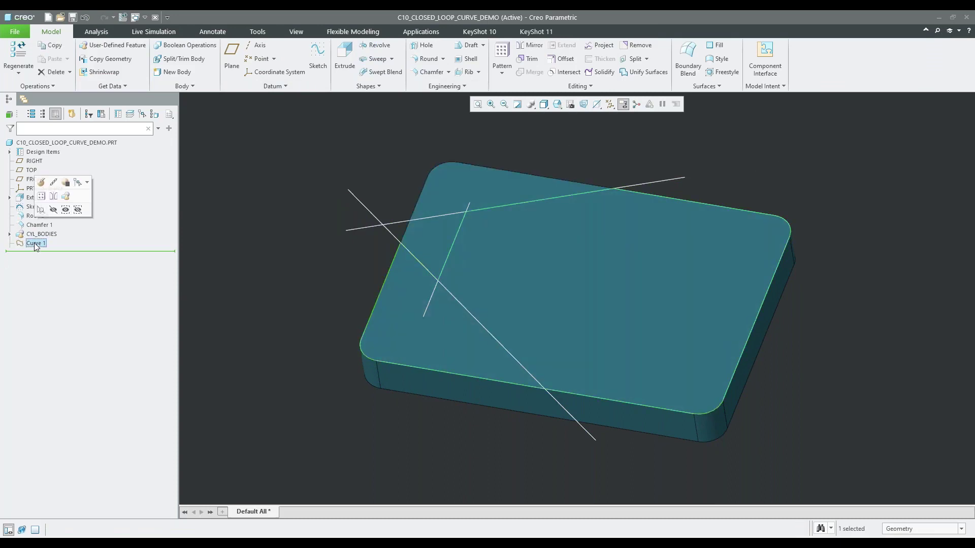
middle_click_drag(315, 309, 311, 292)
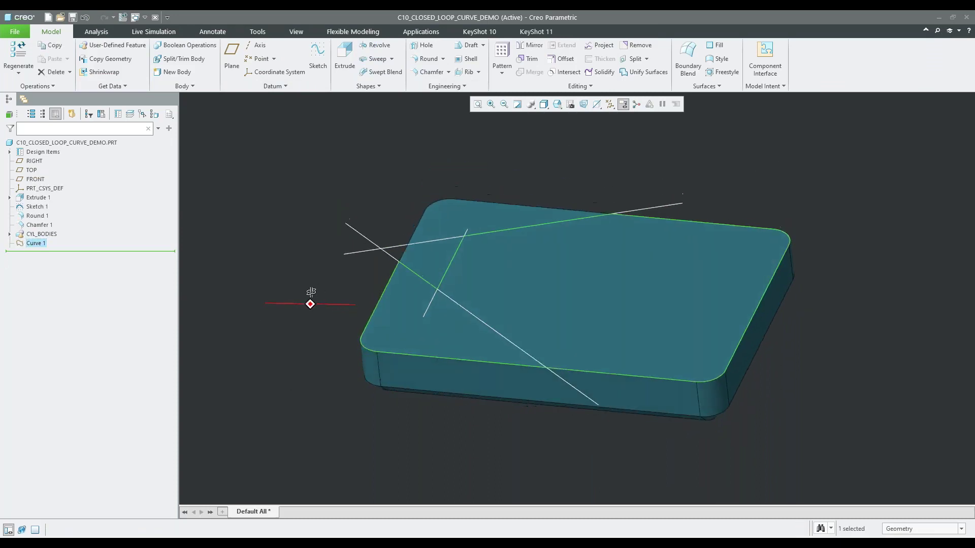
left_click(37, 244)
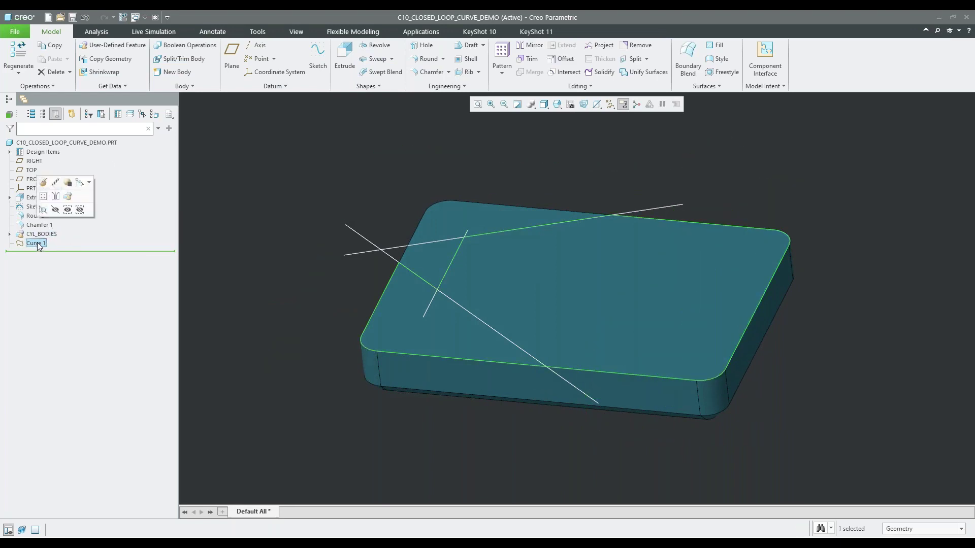
left_click(338, 257)
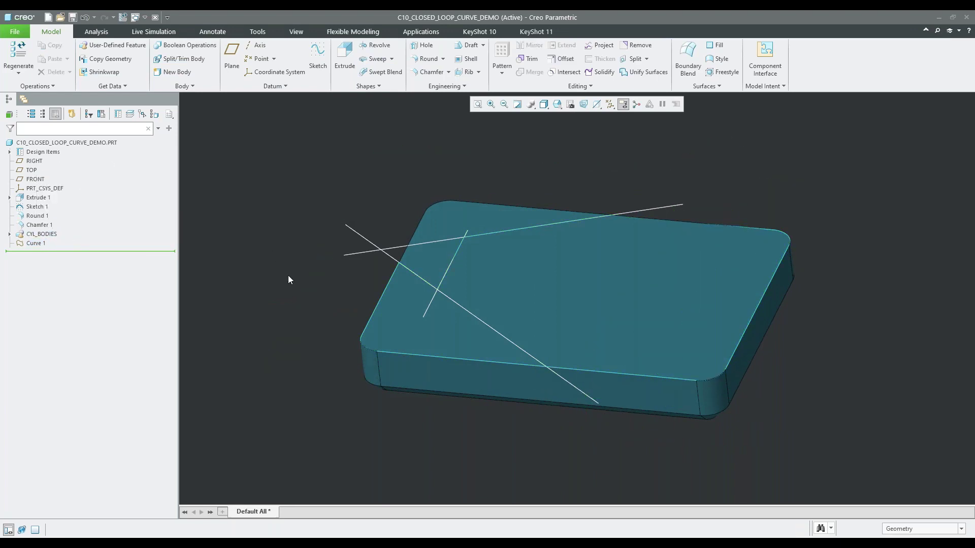
Close the closed loop curve part and erase all objects that are not displayed from the session.
left_click(154, 18)
left_click(144, 59)
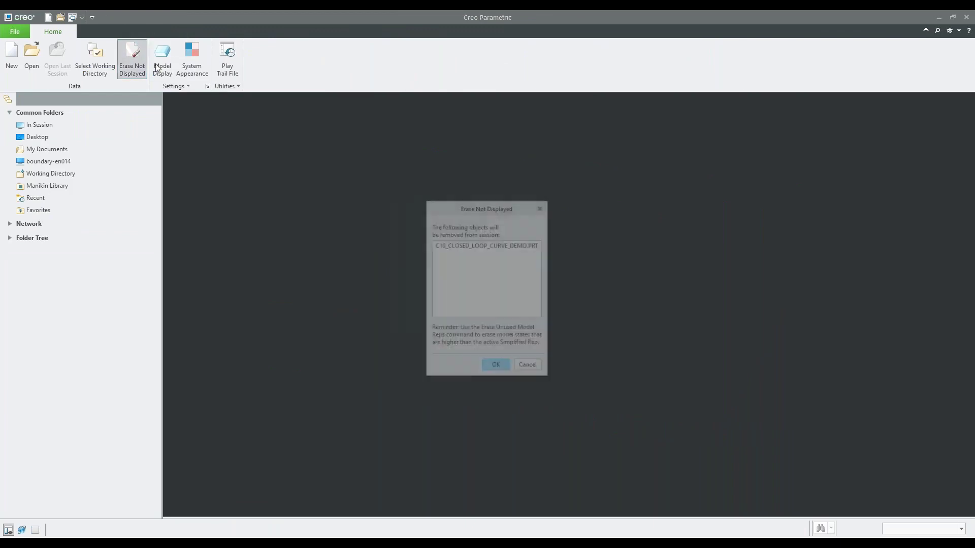
key("Return")
Set the Bodies folder of Creo10-Webinar-Files as the working directory and open the s_eye_split_prop_demo part from it.
left_click(99, 177)
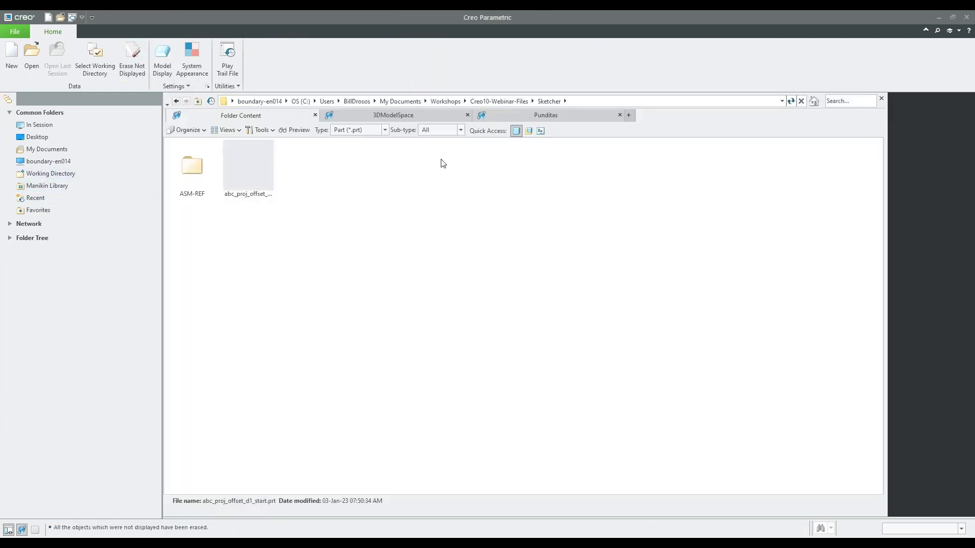
left_click(509, 101)
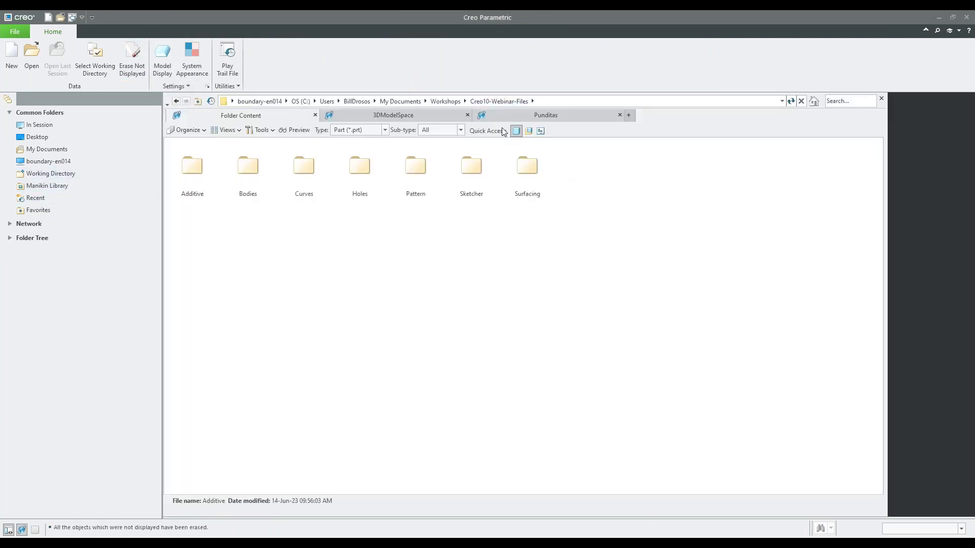
right_click(236, 168)
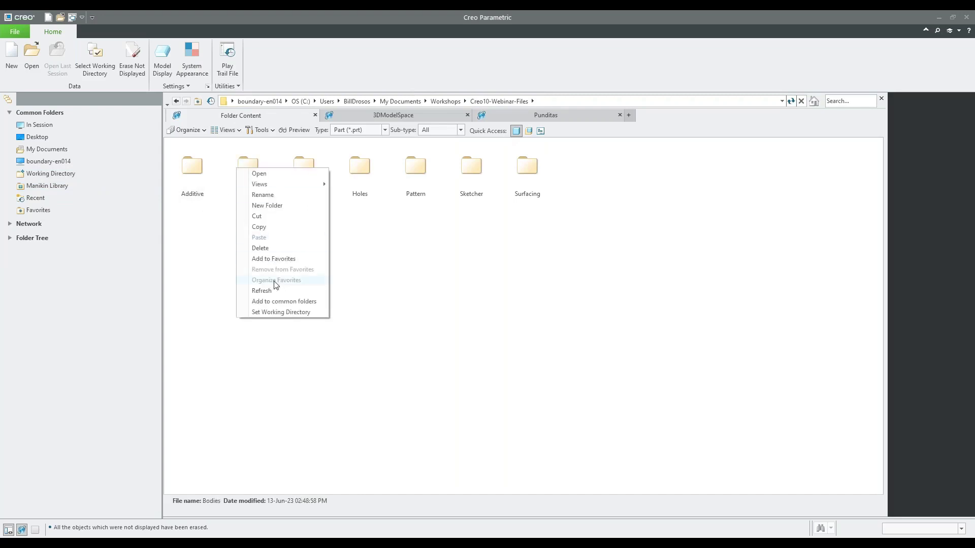
left_click(282, 310)
double_click(248, 171)
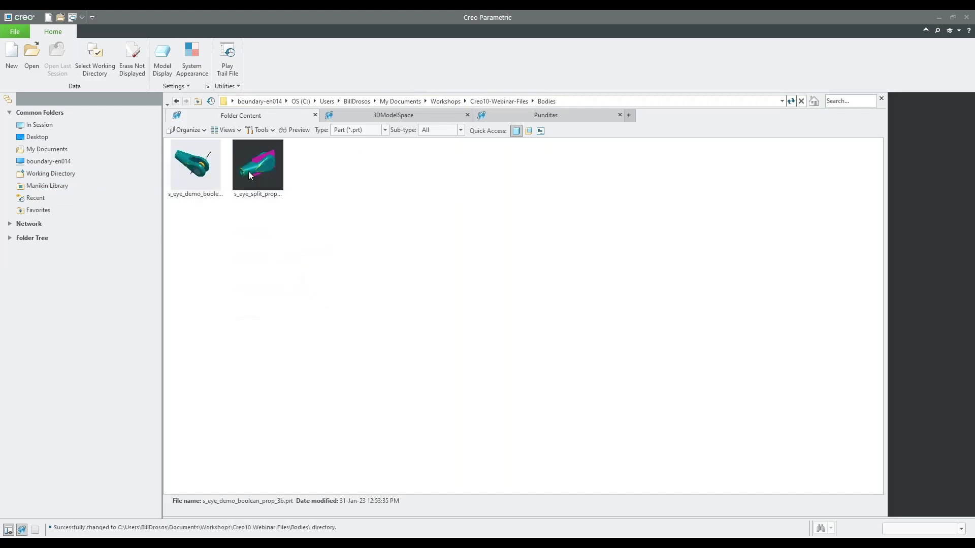
double_click(264, 171)
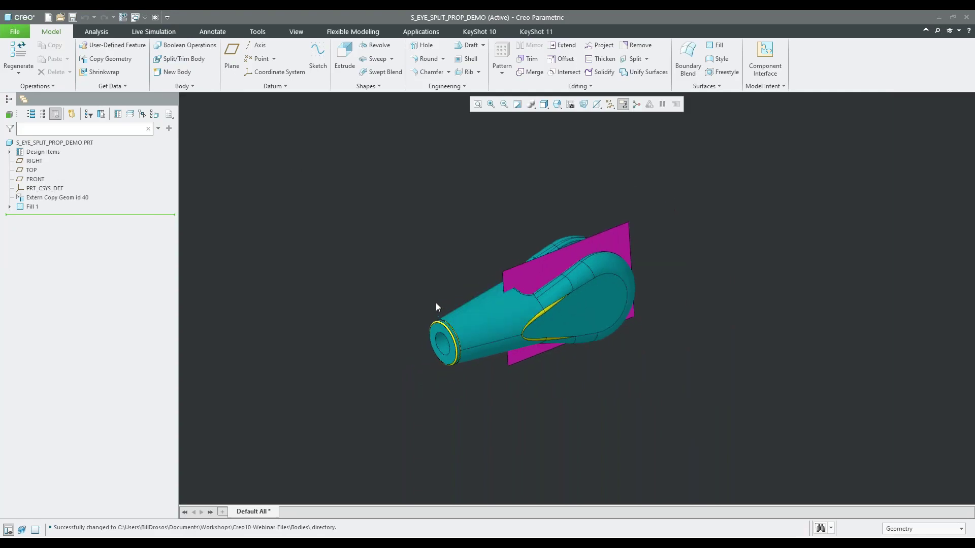
Start a Split Body operation on Body 1 with the Fill 1 surface as the splitting object, and inspect the preview.
left_click(194, 65)
scroll(576, 266, "up", 3)
mouse_move(396, 207)
middle_mouse_down("ctrl")
mouse_move(401, 230)
mouse_move(396, 208)
middle_mouse_up("ctrl")
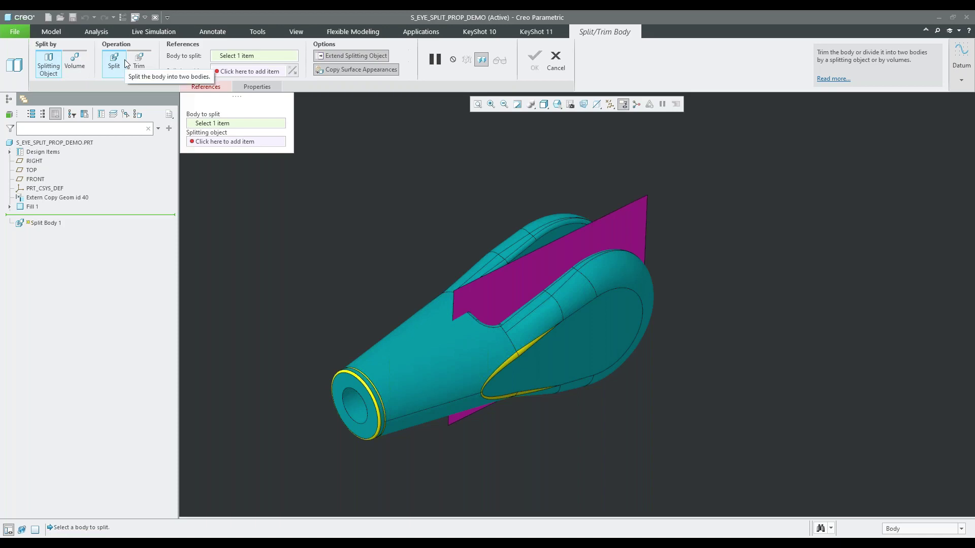
left_click(465, 400)
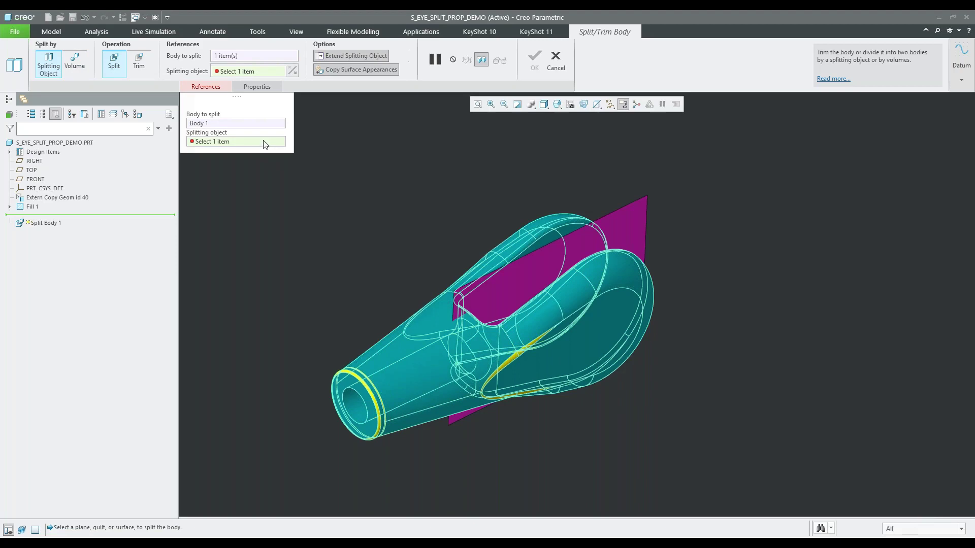
left_click(633, 227)
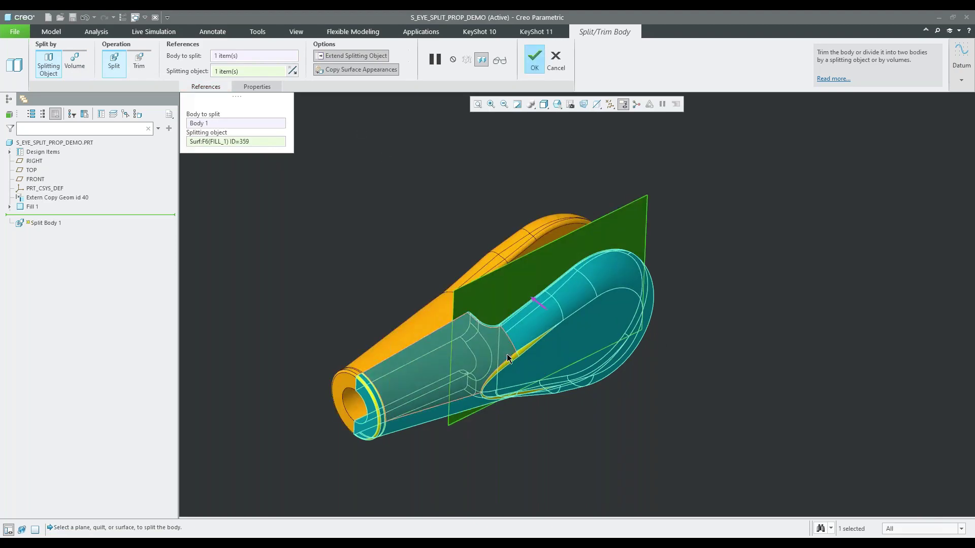
key("ctrl+d")
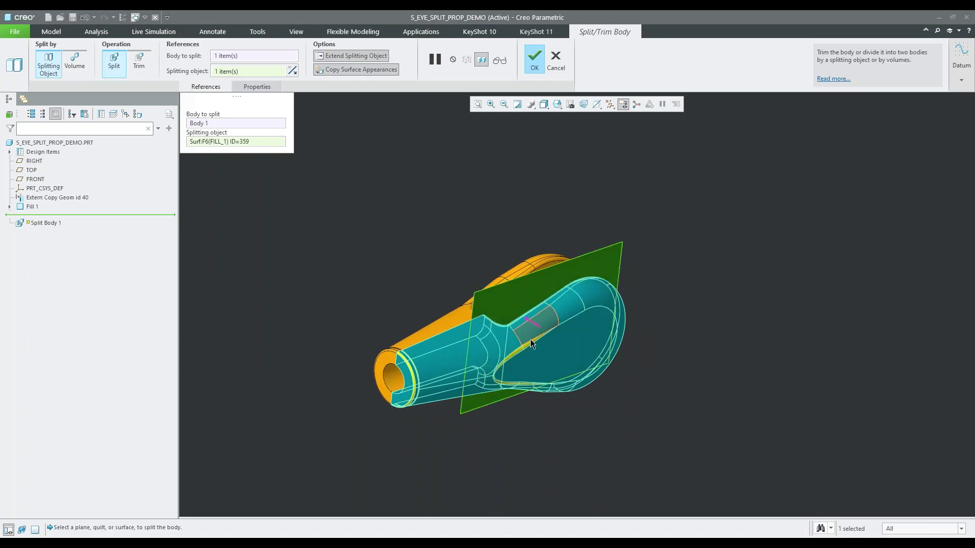
middle_click_drag(458, 331, 486, 331)
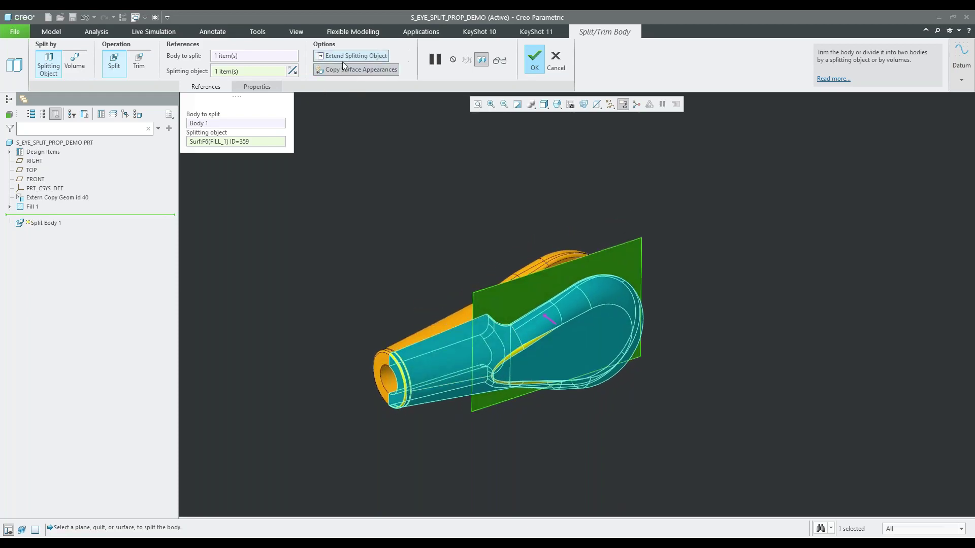
Turn off Extend Splitting Object, try to complete the split, and resume editing the split feature.
left_click(370, 57)
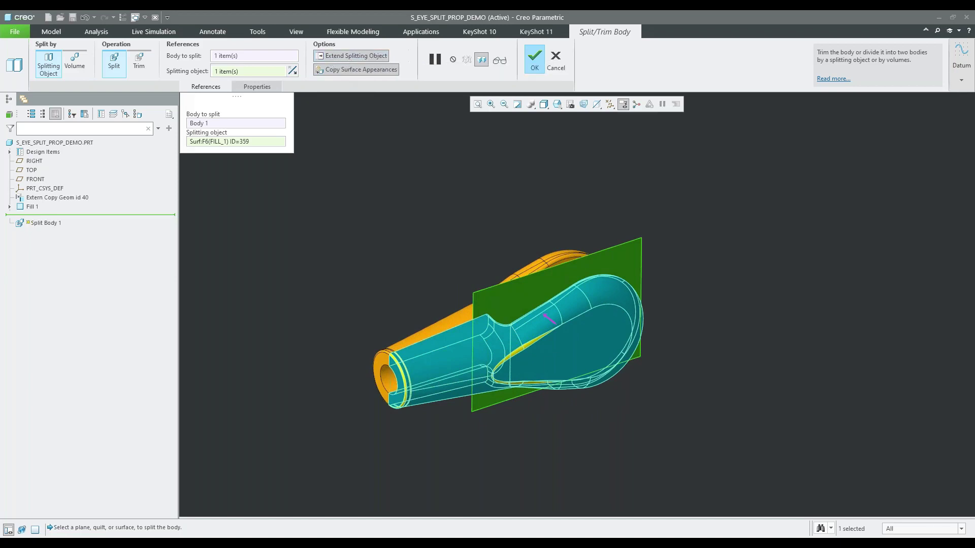
left_click(536, 69)
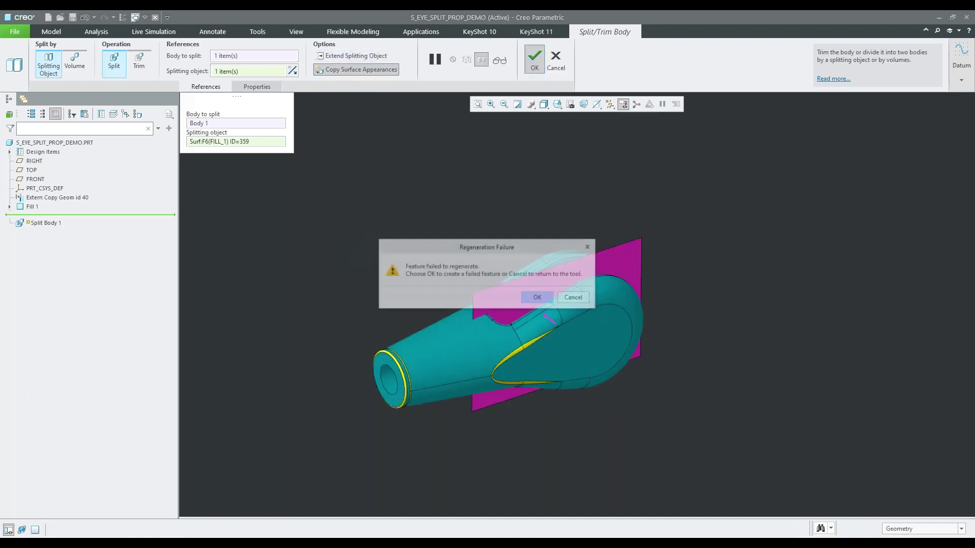
left_click(572, 299)
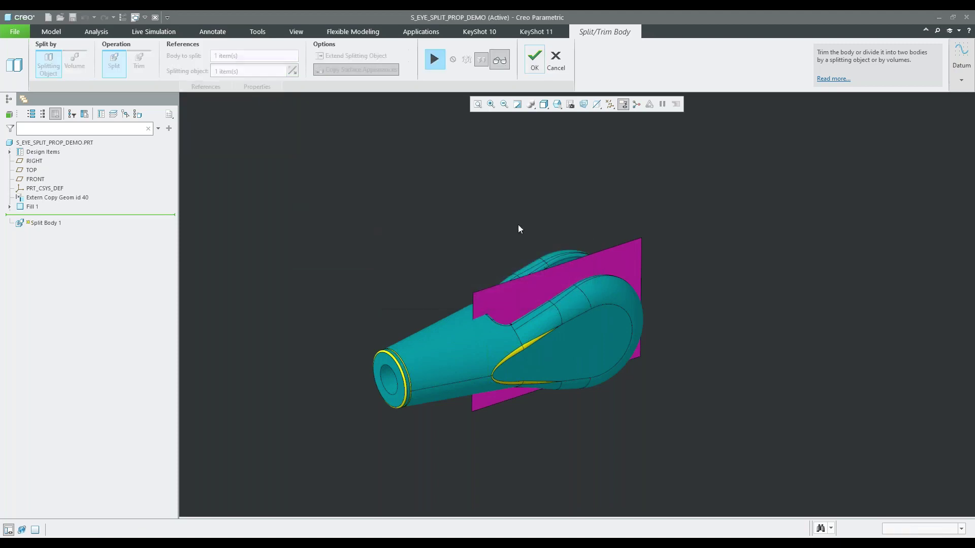
left_click(435, 60)
middle_click_drag(513, 300, 513, 294)
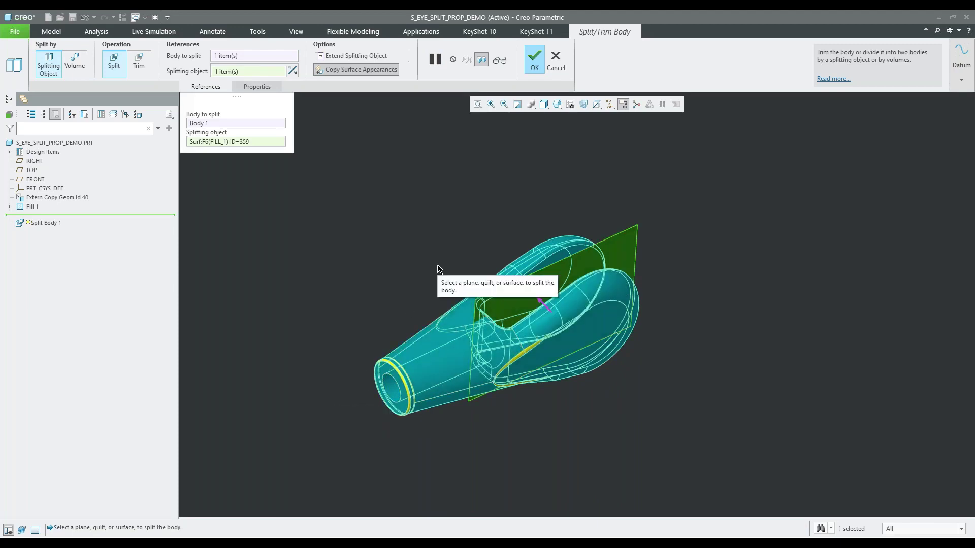
Turn on Extend Splitting Object for the Body 1 split and complete the feature.
middle_click_drag(426, 387, 399, 304)
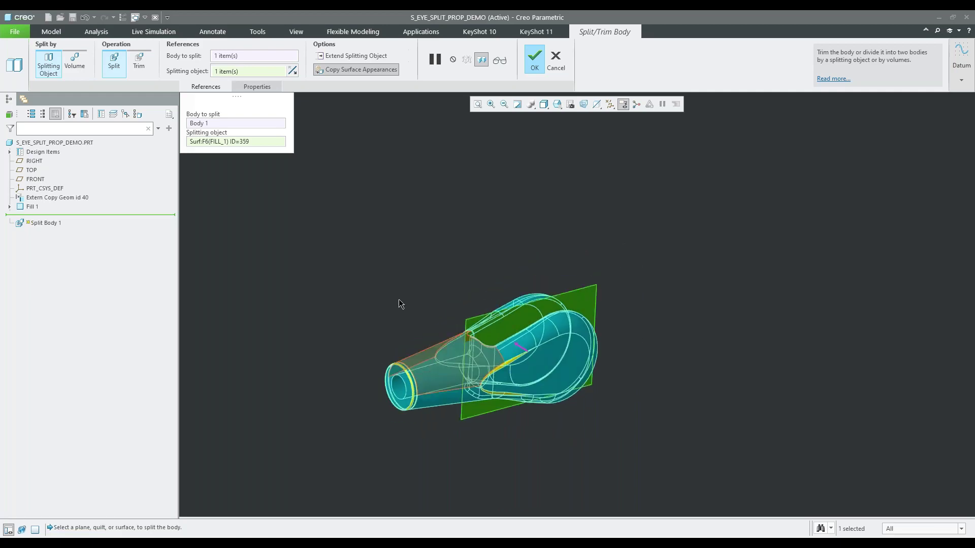
left_click(353, 55)
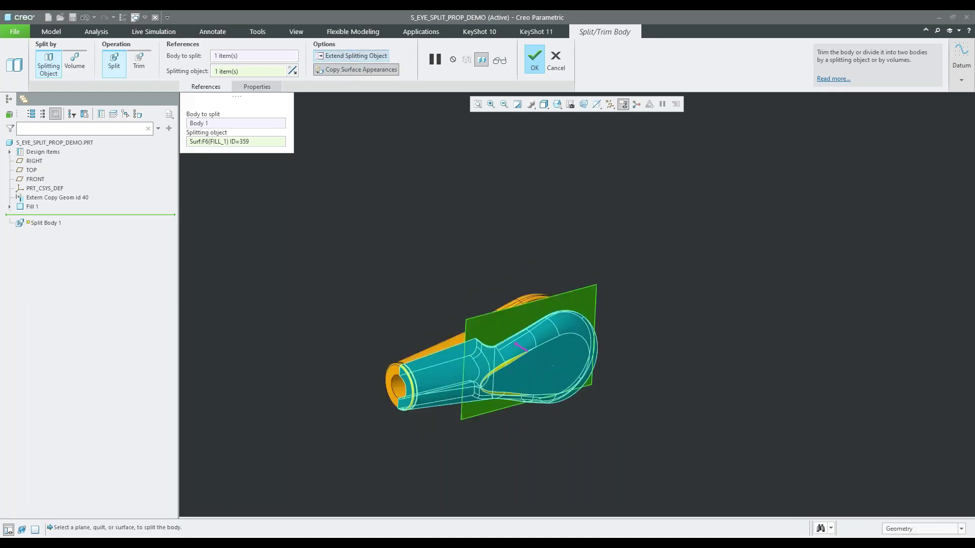
left_click(533, 60)
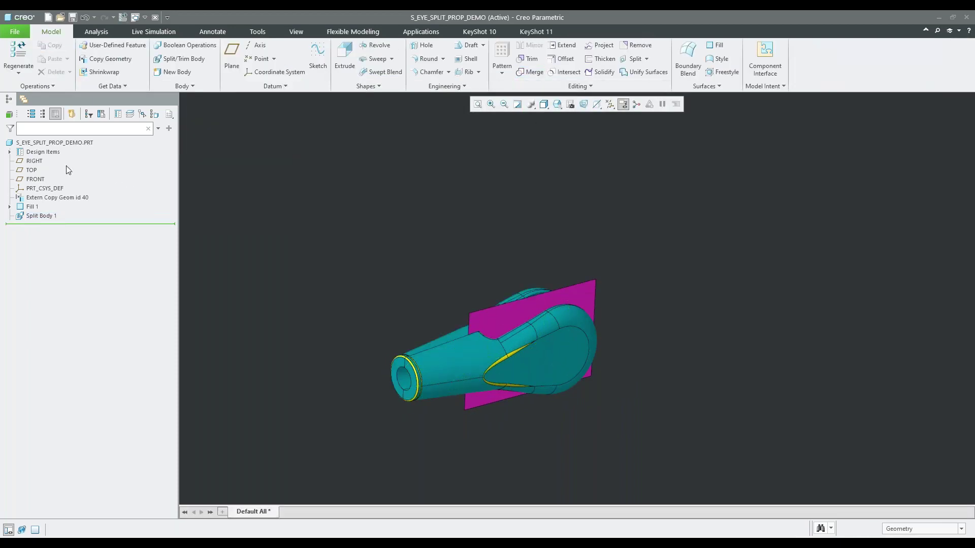
Expand the Bodies list under Design Items and hide Body 1.
left_click(11, 152)
left_click(20, 171)
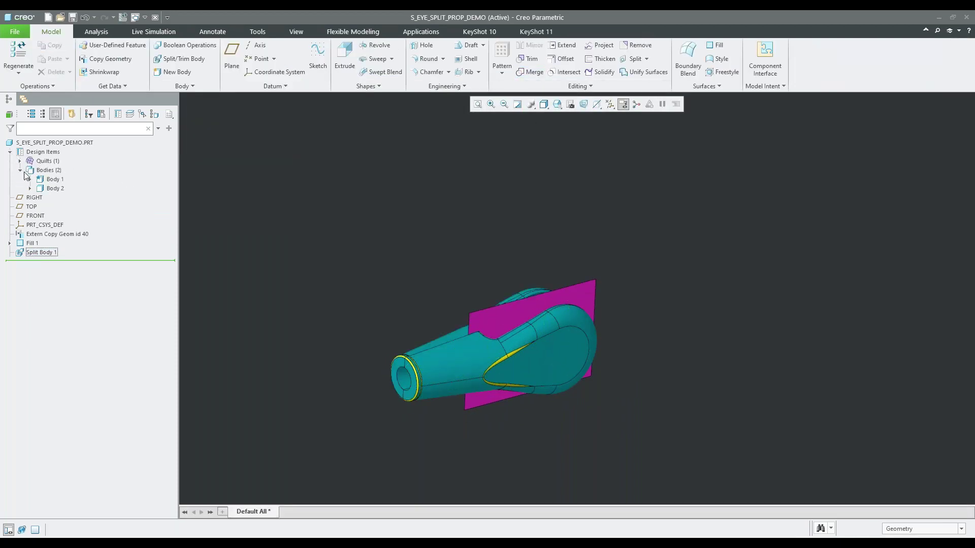
left_click(47, 181)
left_click(62, 148)
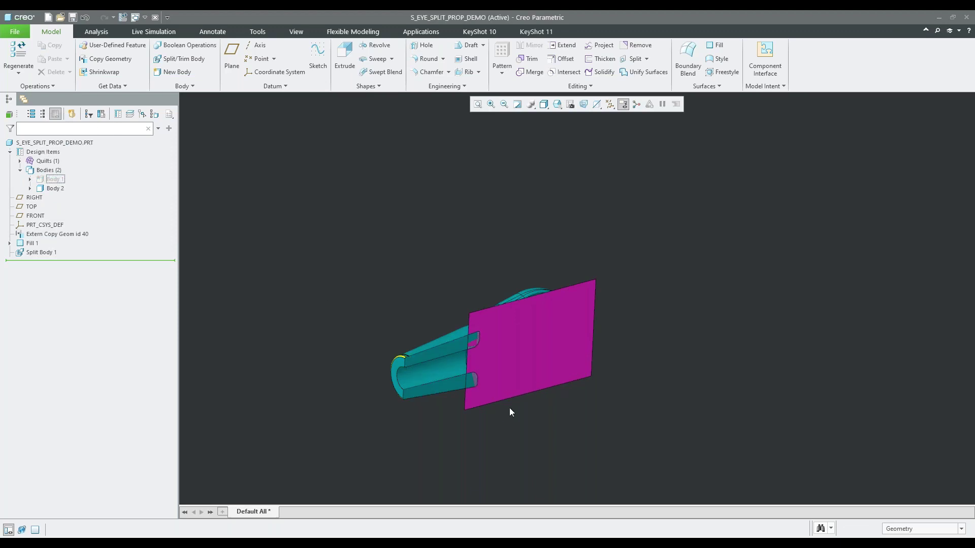
Examine the cut faces of Body 2 beside the fill surface, selecting them to check their appearance.
scroll(510, 408, "up", 3)
mouse_move(487, 386)
middle_mouse_down()
mouse_move(481, 374)
mouse_move(472, 381)
middle_mouse_up()
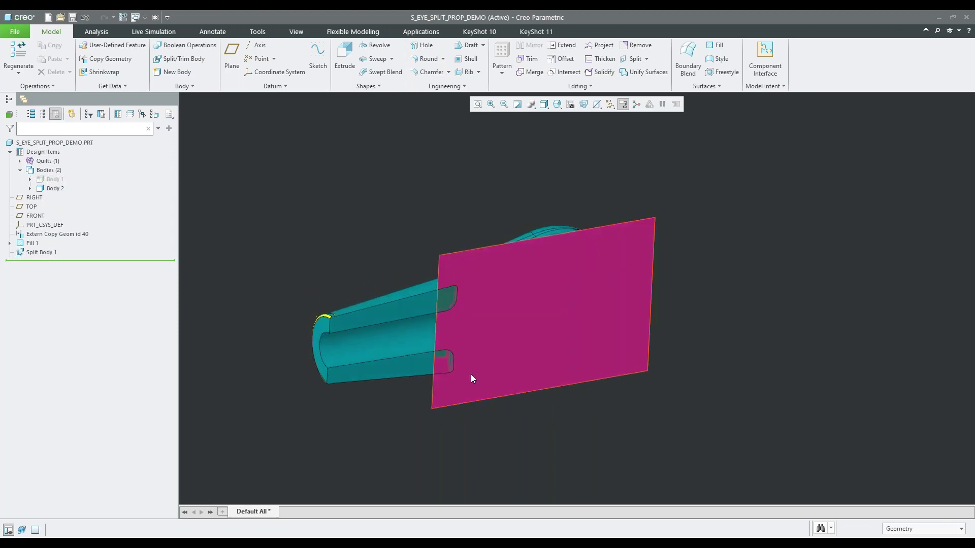
scroll(414, 359, "up", 2)
mouse_move(414, 359)
middle_mouse_down()
mouse_move(372, 340)
mouse_move(385, 329)
mouse_move(459, 344)
mouse_move(388, 335)
mouse_move(391, 285)
middle_mouse_up()
left_click(391, 285)
middle_click_drag(549, 401, 543, 388)
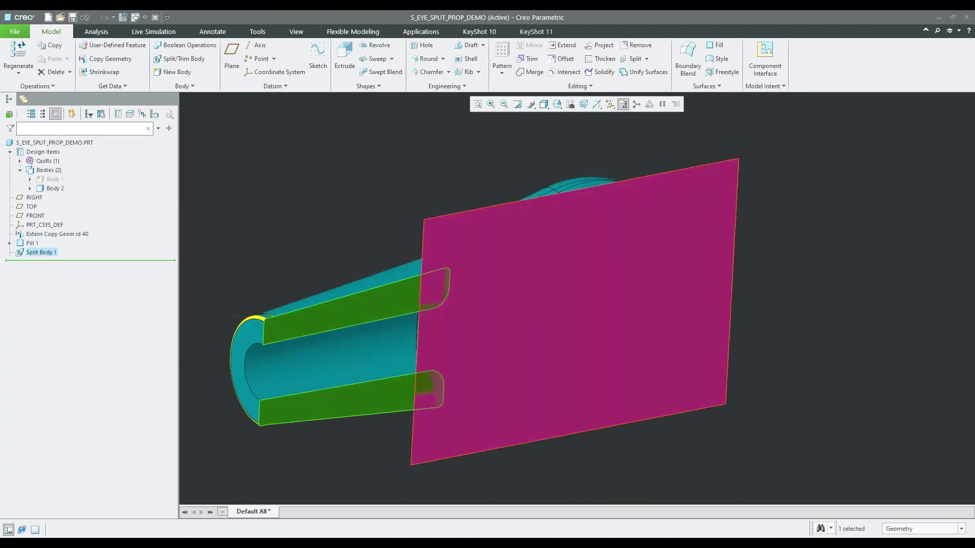
left_click(807, 319)
scroll(617, 307, "down", 2)
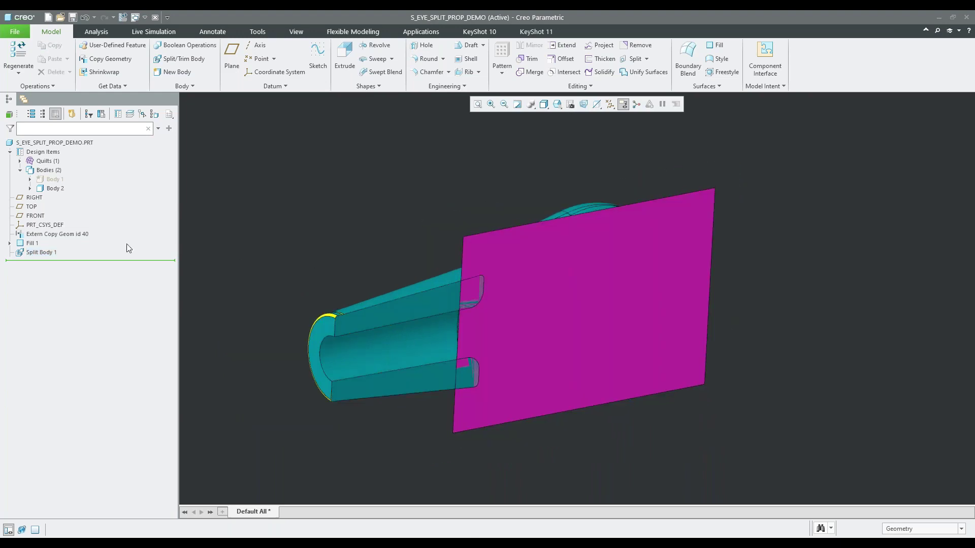
Edit the Split Body 1 feature to turn on Copy Surface Appearances, complete it, and inspect the cut faces of Body 2.
left_click(43, 251)
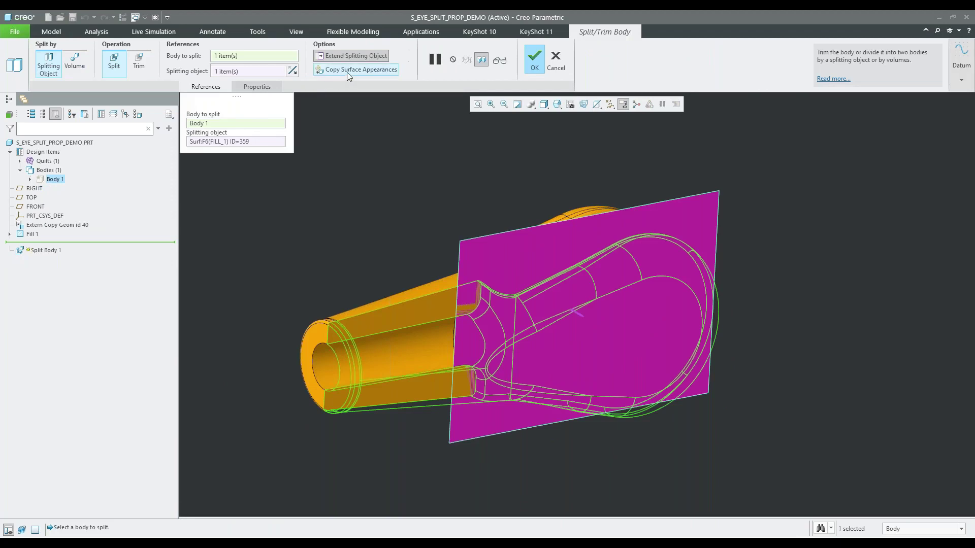
left_click(349, 71)
right_click(761, 229)
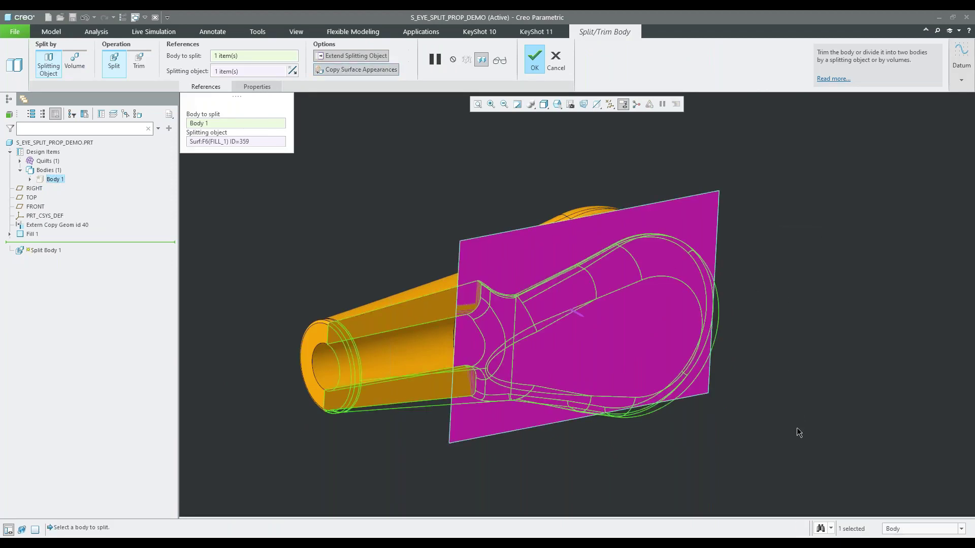
right_click(774, 364)
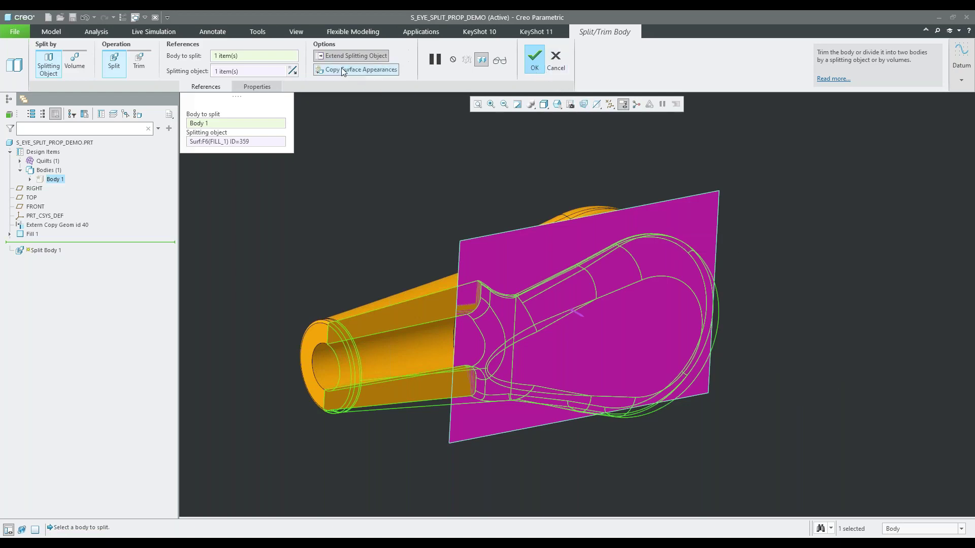
left_click(534, 59)
left_click(773, 395)
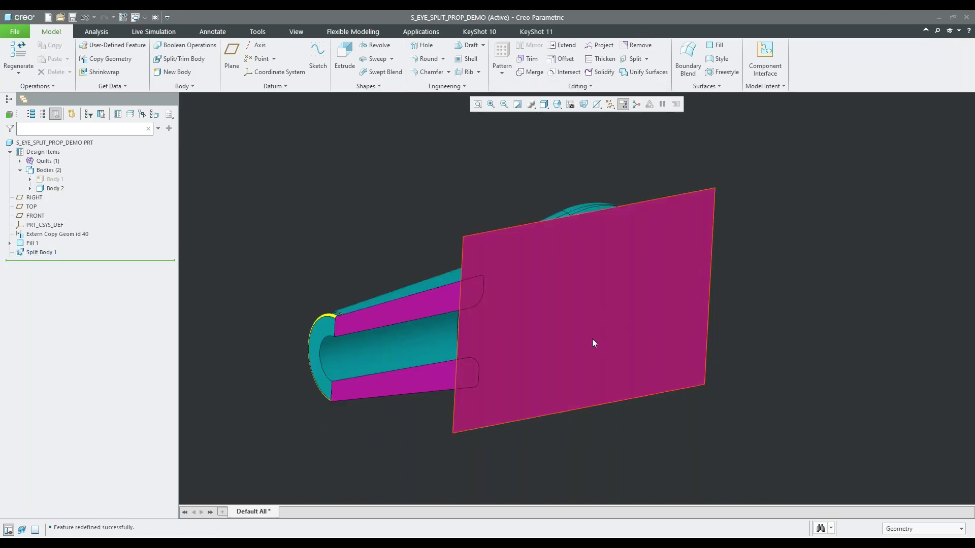
scroll(389, 345, "up", 4)
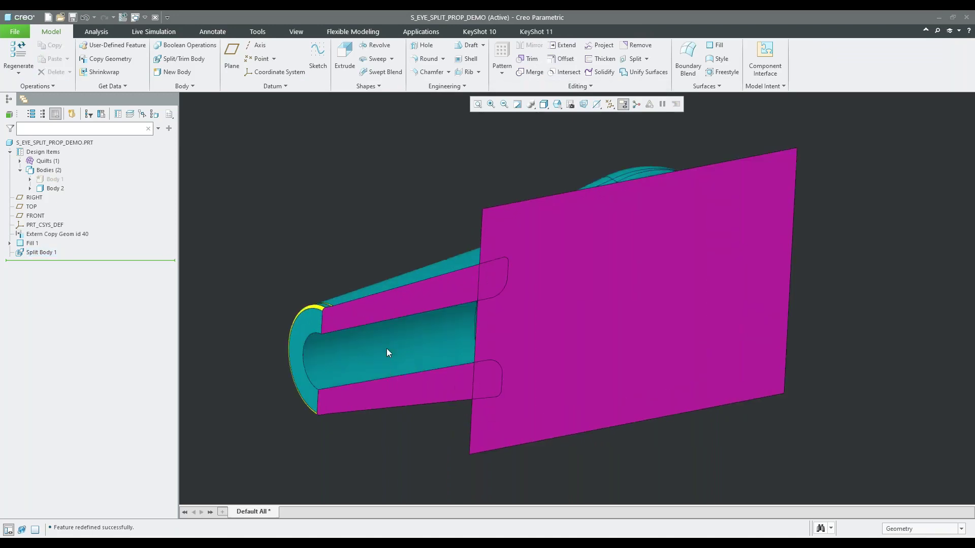
mouse_move(387, 352)
middle_mouse_down()
mouse_move(418, 326)
mouse_move(428, 333)
mouse_move(390, 350)
mouse_move(400, 352)
middle_mouse_up()
scroll(400, 351, "down", 3)
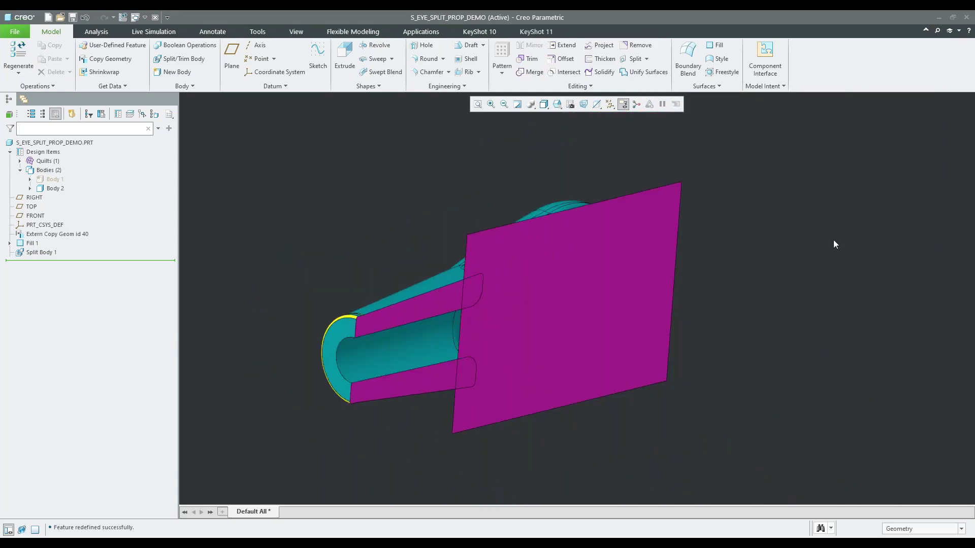
Apply the model's yellow appearance to the Fill 1 surface.
left_click(296, 31)
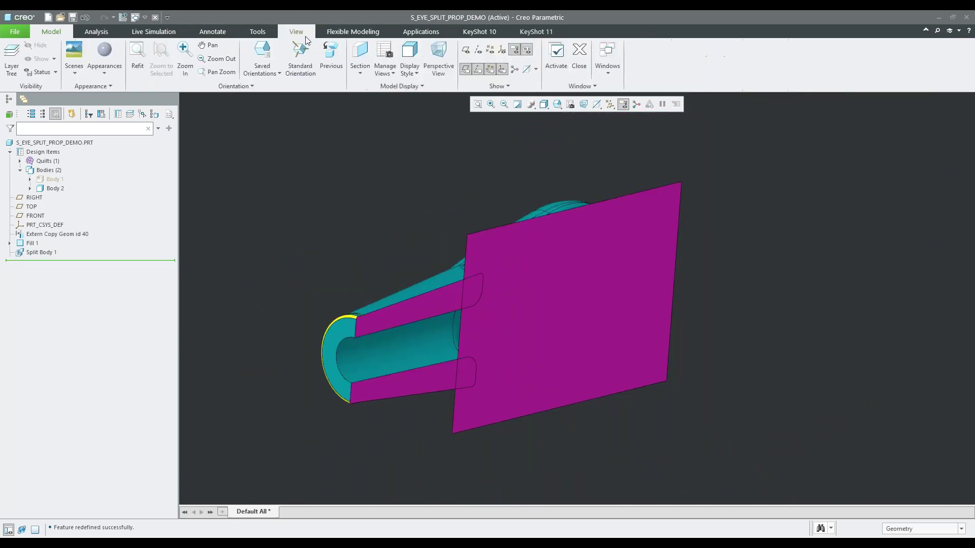
left_click(114, 76)
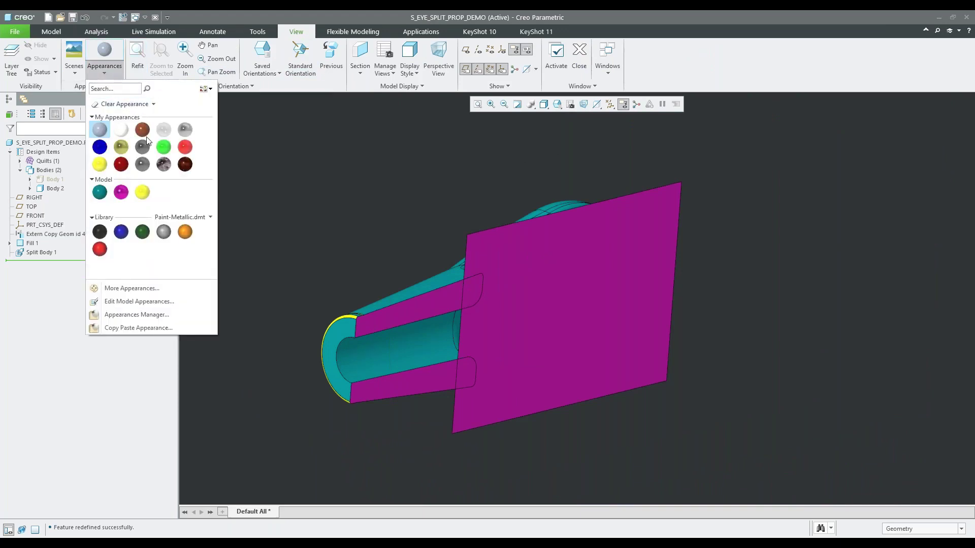
left_click(142, 191)
left_click(597, 297)
middle_click(801, 219)
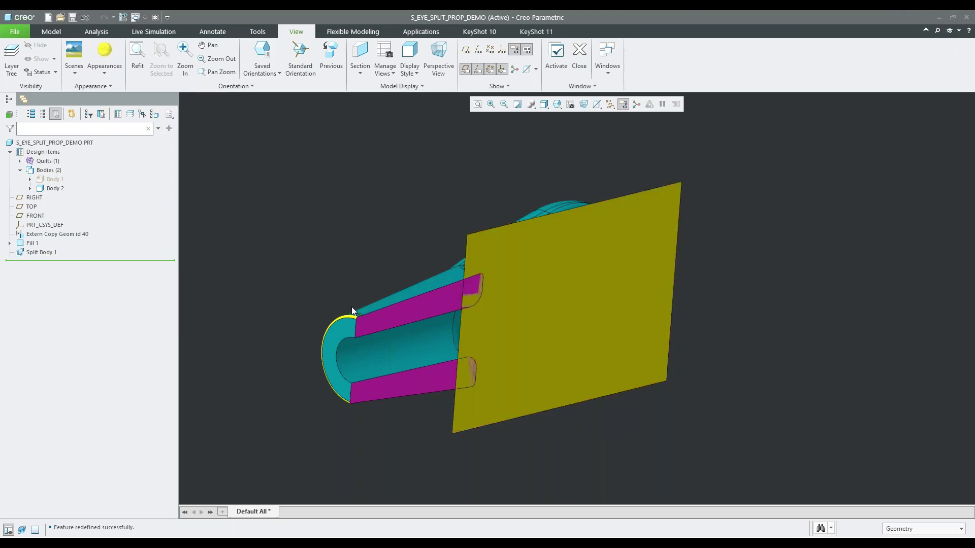
Redefine Split Body 1 with its existing settings to refresh the copied surface appearance, and inspect the cut faces.
left_click(50, 253)
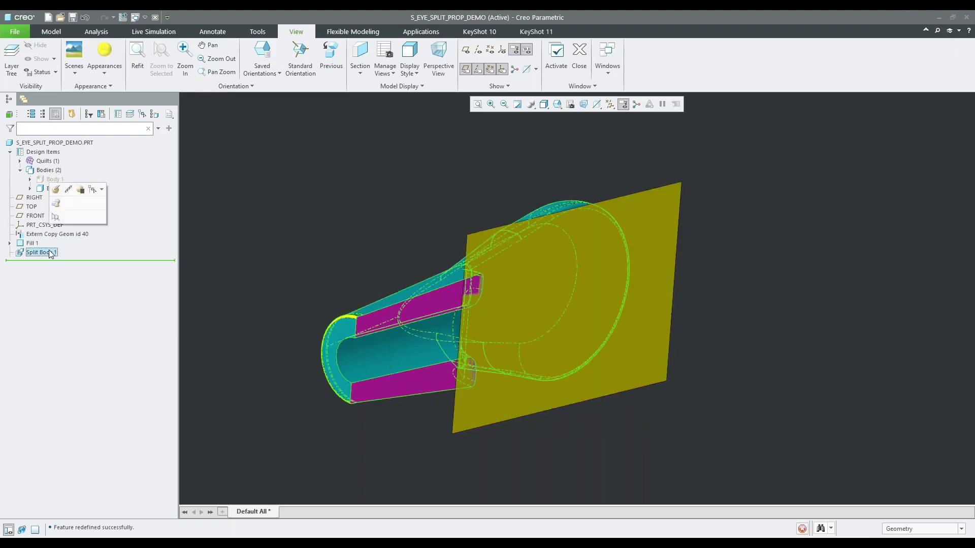
left_click(56, 191)
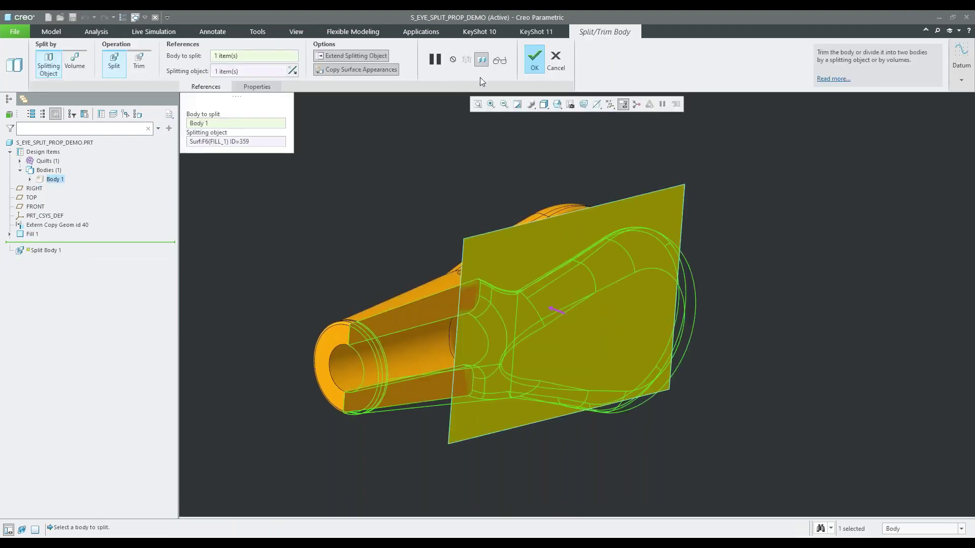
left_click(531, 61)
left_click(793, 182)
middle_click_drag(518, 348, 457, 308)
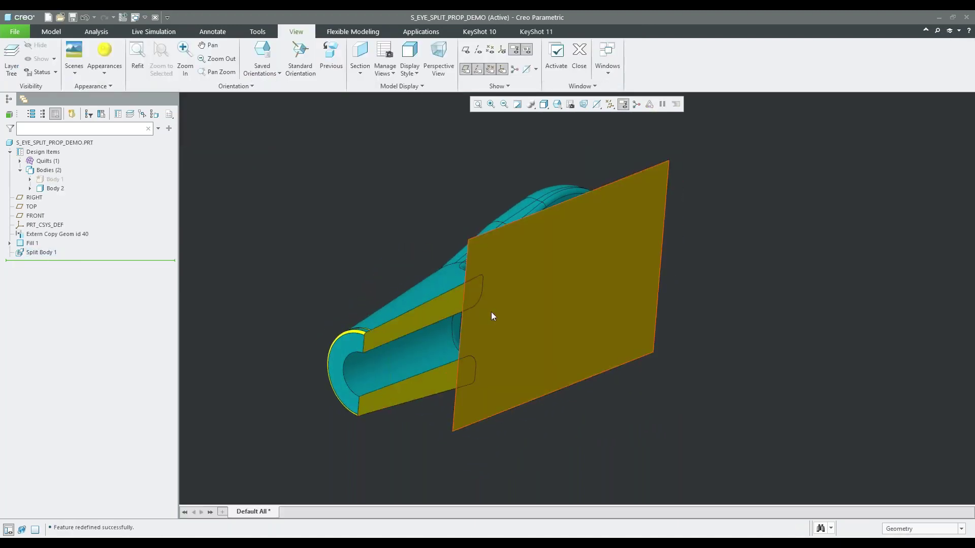
middle_click_drag(504, 272, 502, 274)
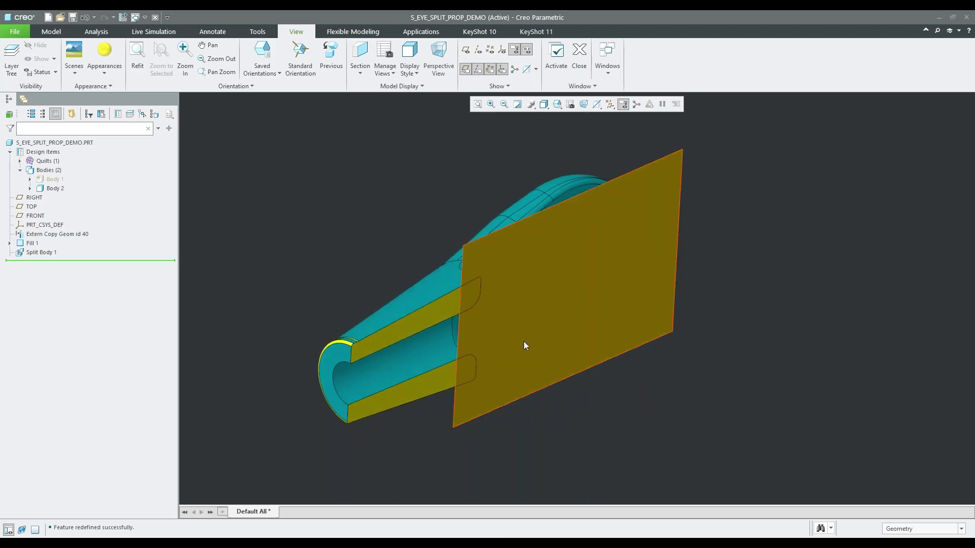
middle_click_drag(527, 344, 513, 321)
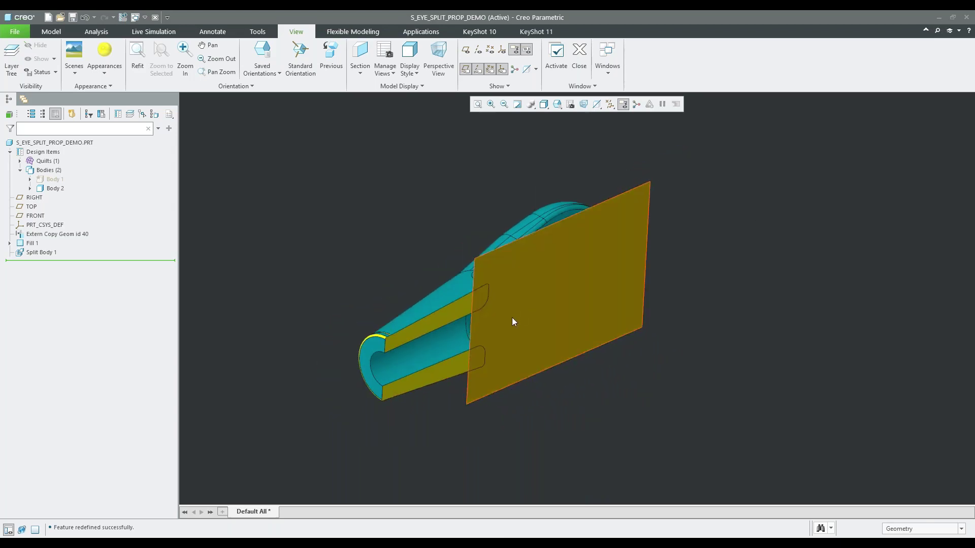
Edit the Split Body 1 feature to change its operation from Split to Trim.
left_click(51, 253)
left_click(126, 148)
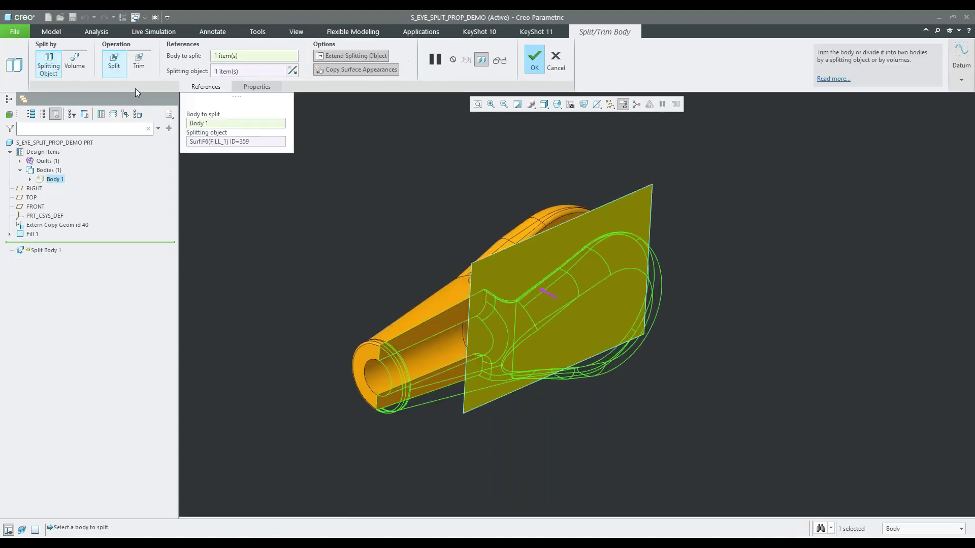
left_click(138, 62)
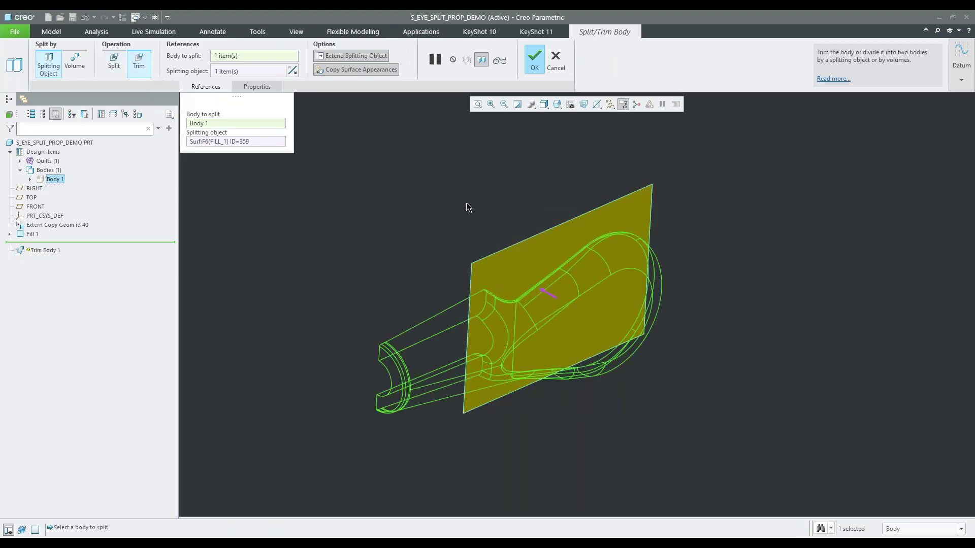
left_click(535, 60)
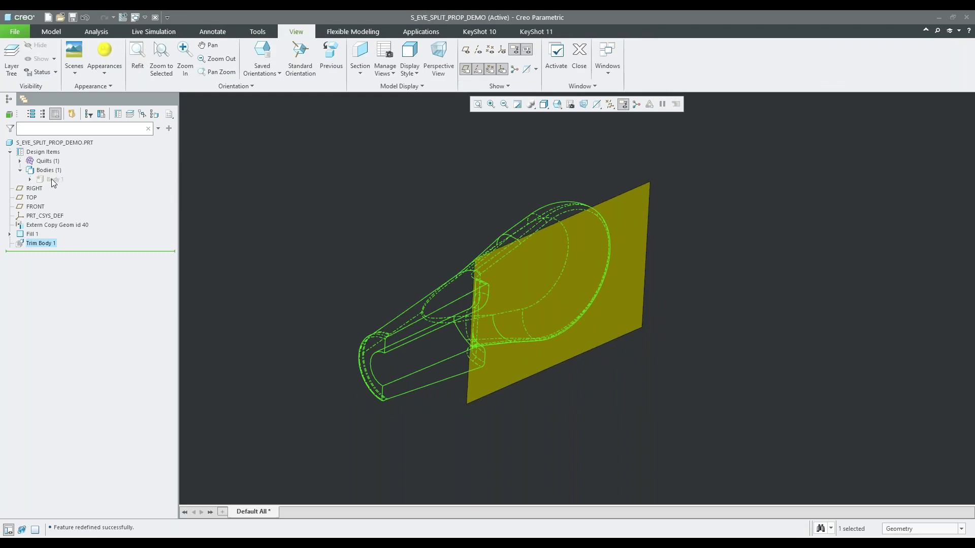
Expand Body 1 in the Bodies list and show the hidden body.
left_click(30, 179)
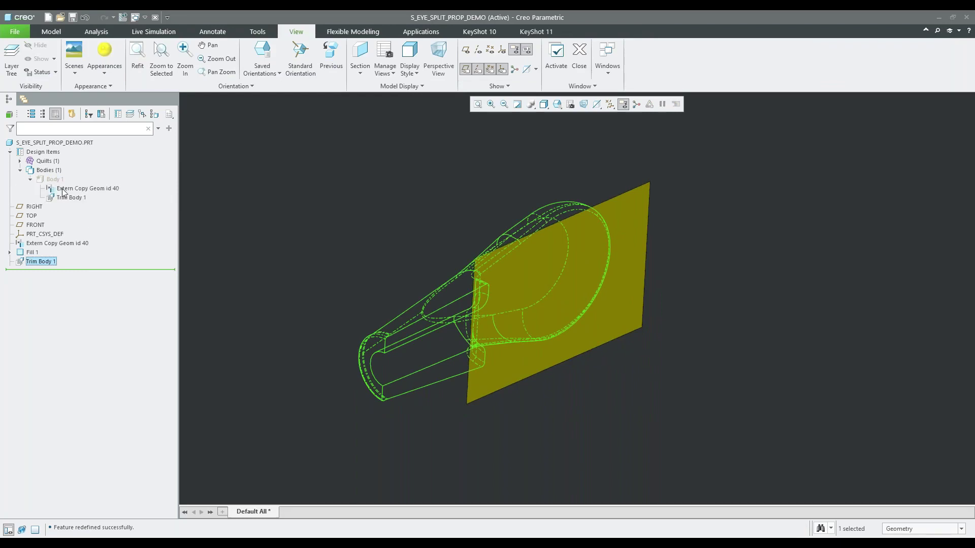
left_click(53, 179)
left_click(67, 148)
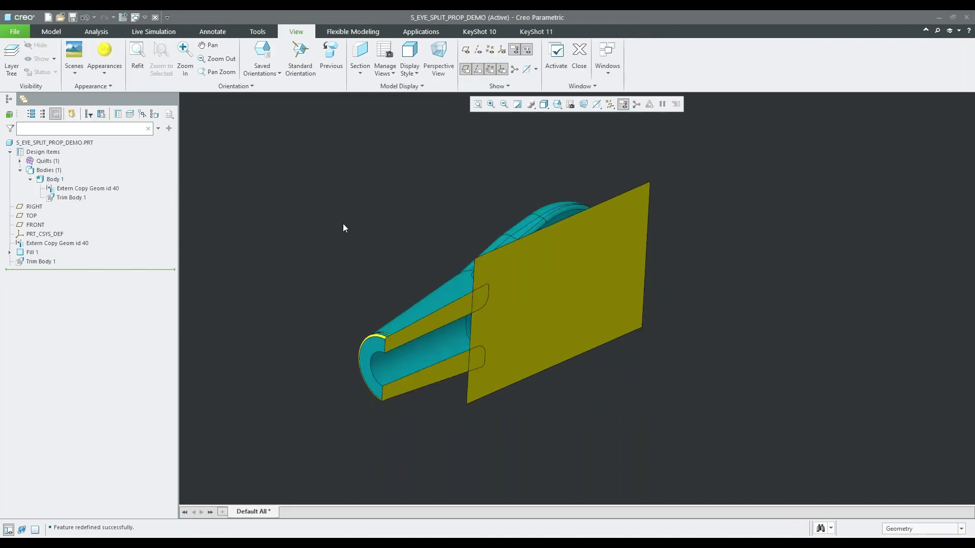
Start another Split Body operation on Body 1 with the Fill 1 surface as splitting object, and flip its direction back and forth.
left_click(52, 32)
left_click(183, 61)
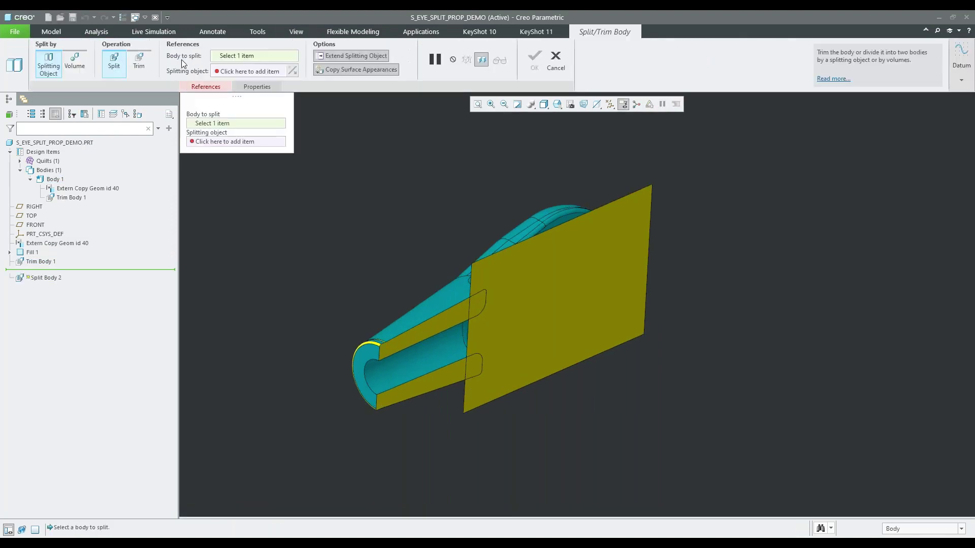
left_click(264, 143)
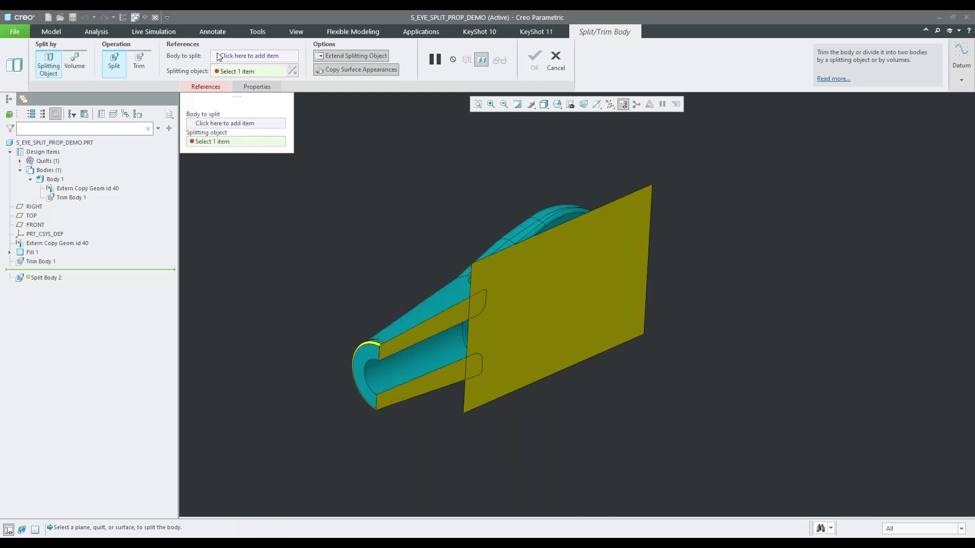
left_click(233, 123)
left_click(455, 305)
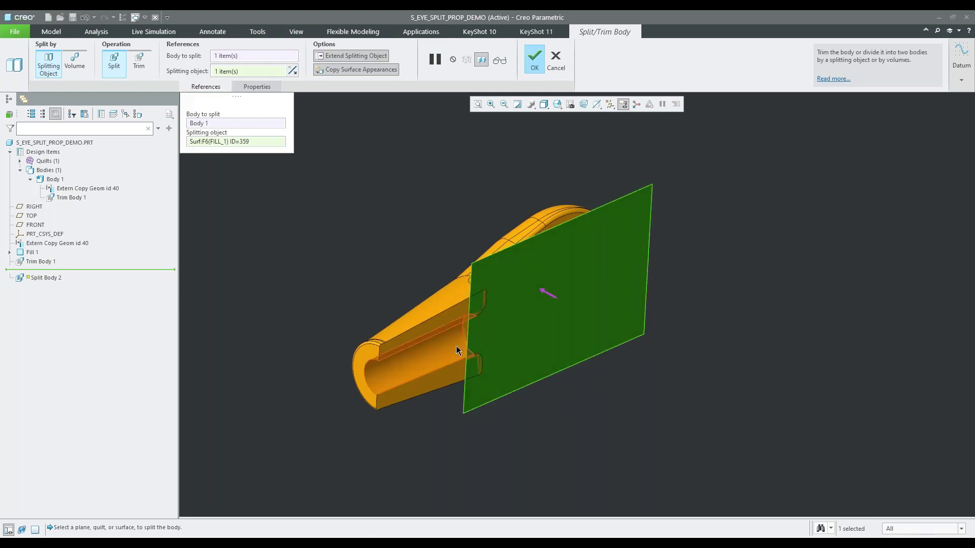
left_click(548, 293)
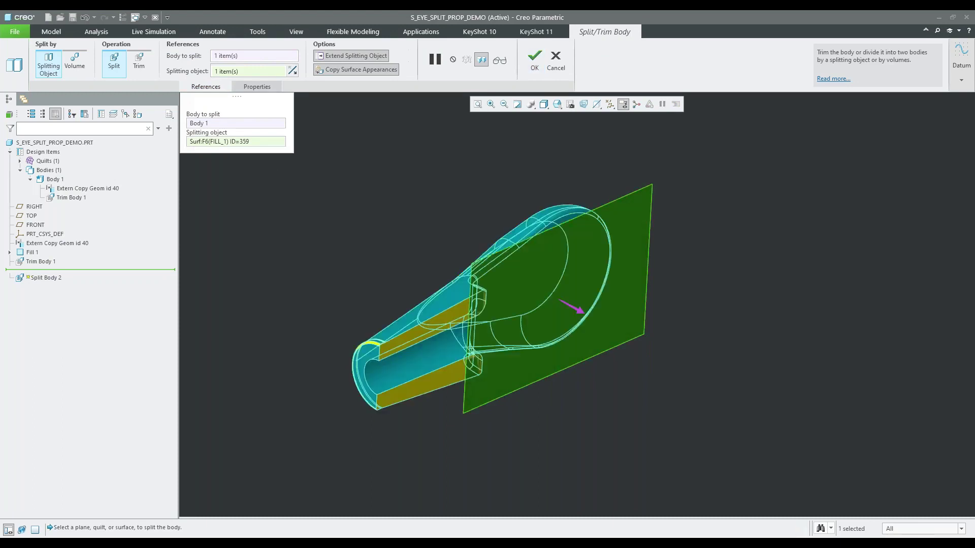
left_click(572, 307)
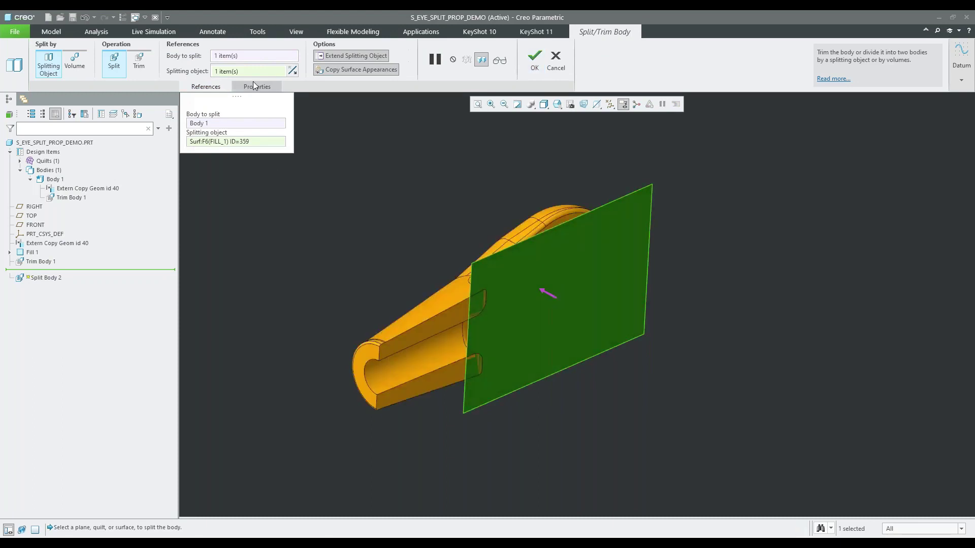
Try to trim Body 1 with the Fill 1 surface instead of splitting it, and cancel the feature.
left_click(139, 61)
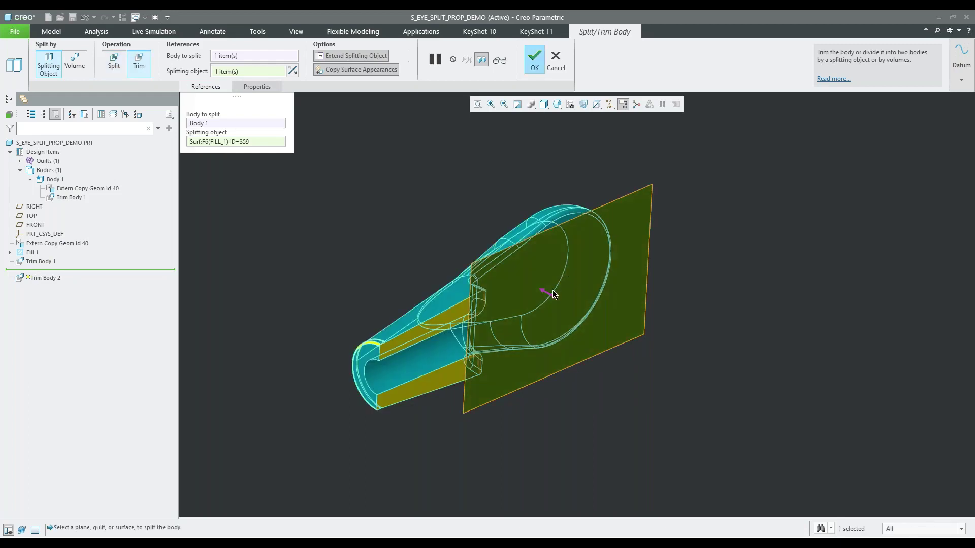
left_click(534, 60)
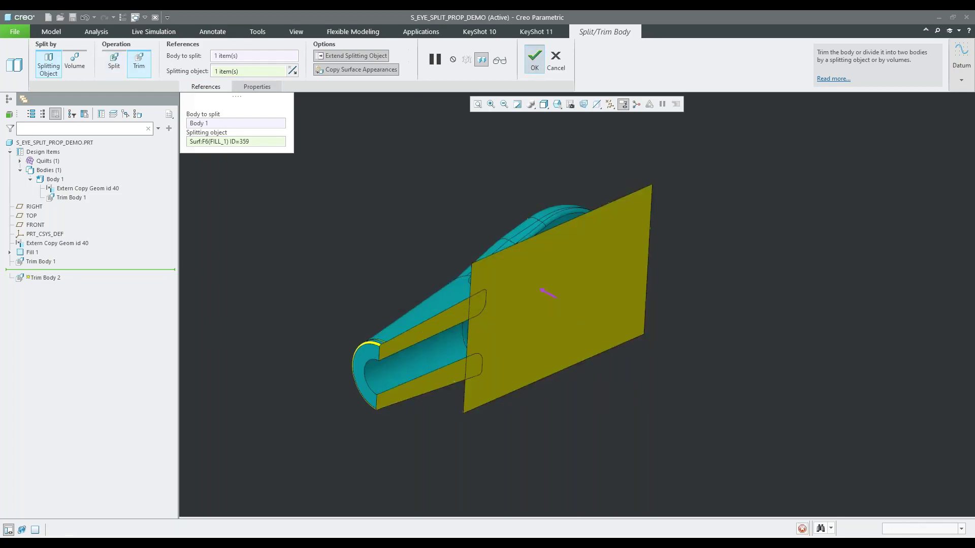
left_click(574, 298)
left_click(555, 59)
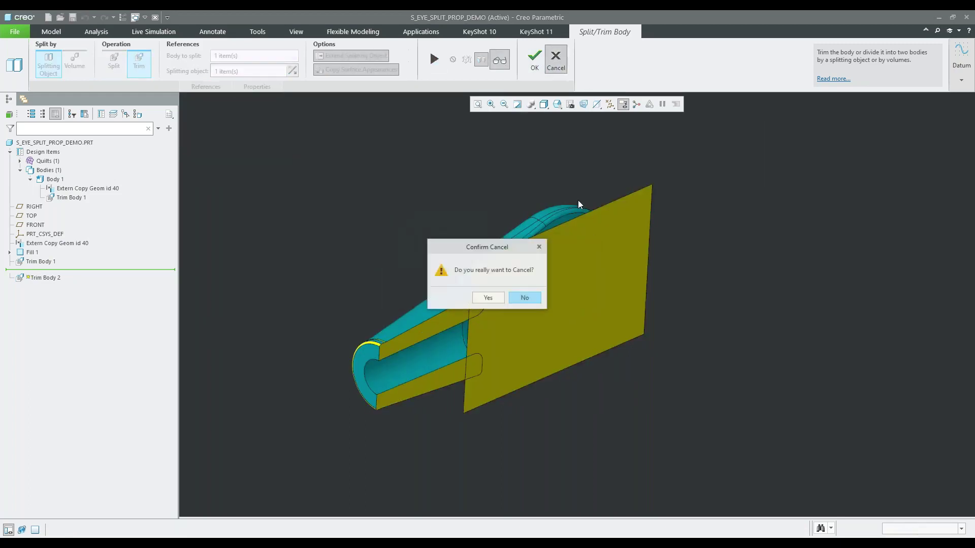
left_click(792, 228)
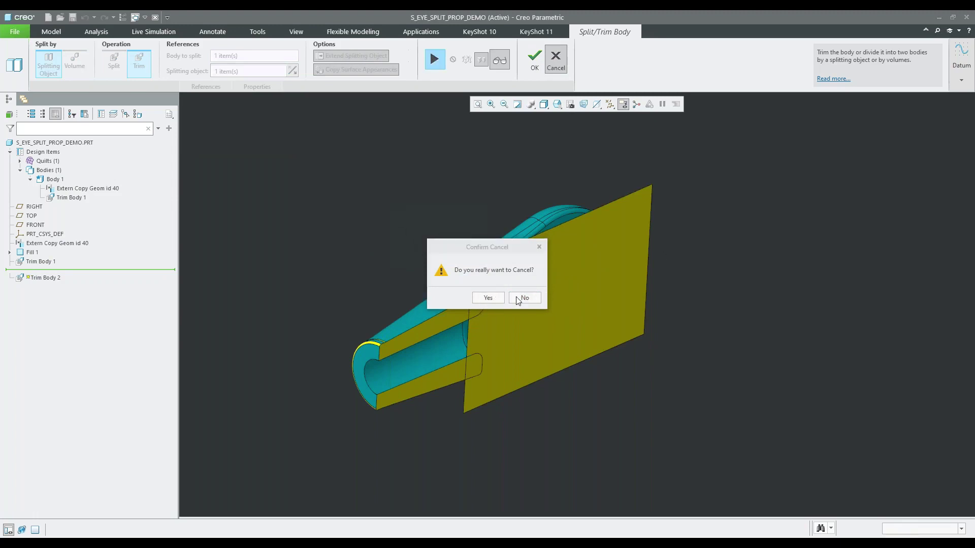
left_click(499, 301)
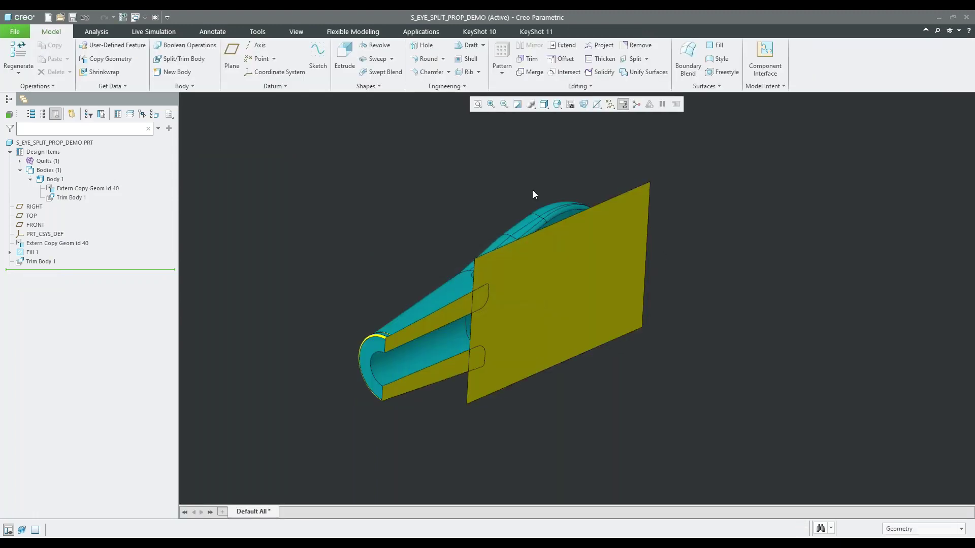
Close the S_EYE_SPLIT_PROP_DEMO part and erase all objects not displayed from the session.
left_click(155, 17)
left_click(132, 54)
left_click(496, 366)
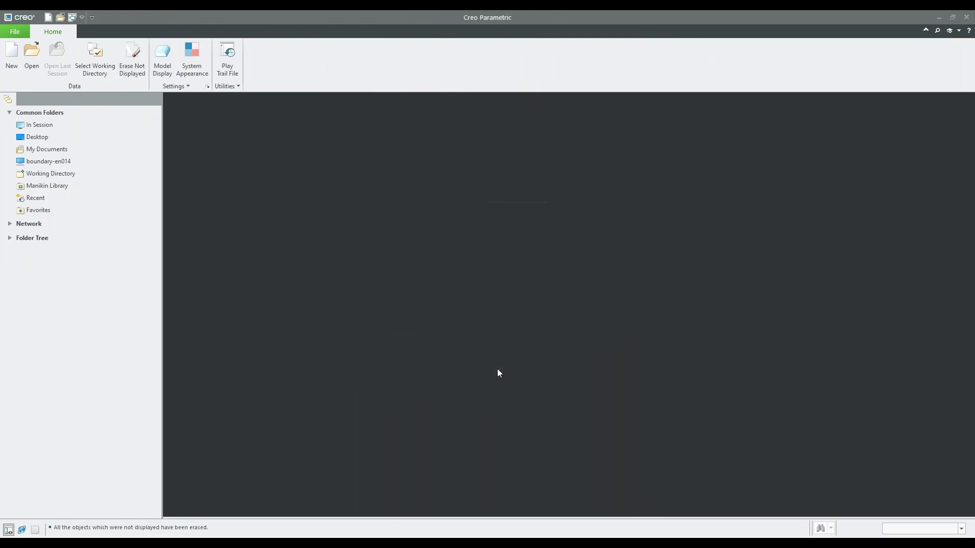
Open the part s_eye_demo_boolean_prop_3b.prt from the working directory.
left_click(74, 173)
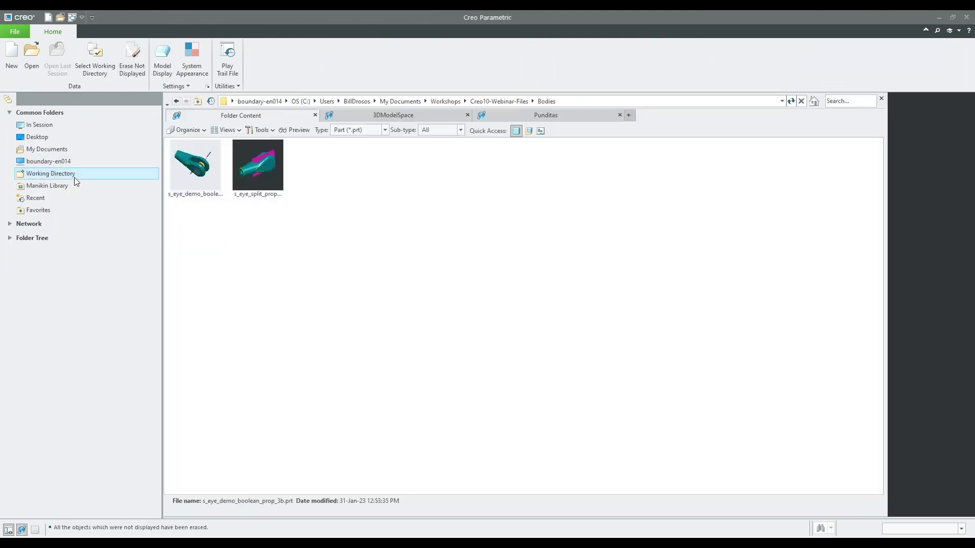
double_click(197, 166)
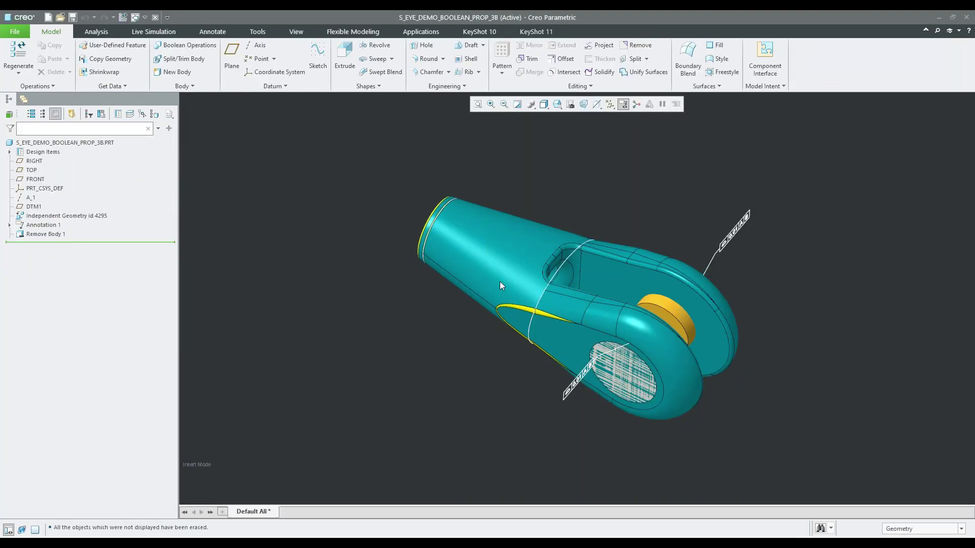
mouse_move(641, 328)
middle_mouse_down()
mouse_move(591, 307)
mouse_move(559, 259)
mouse_move(503, 265)
mouse_move(508, 285)
middle_mouse_up()
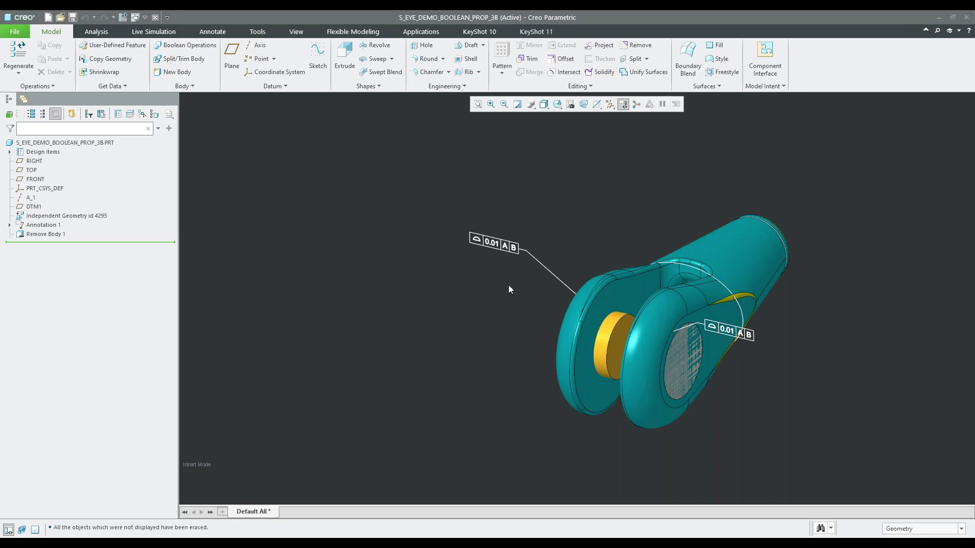
scroll(291, 344, "up", 3)
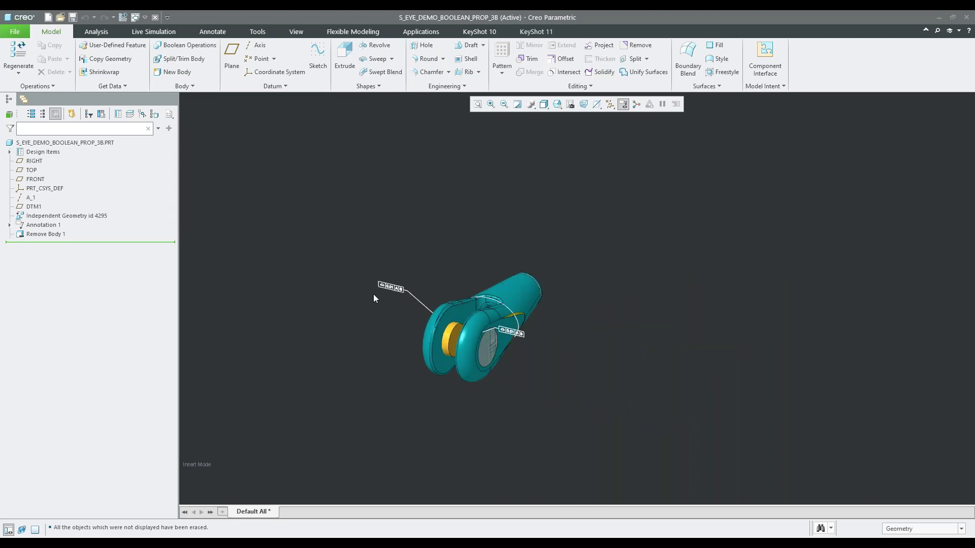
scroll(380, 302, "down", 2)
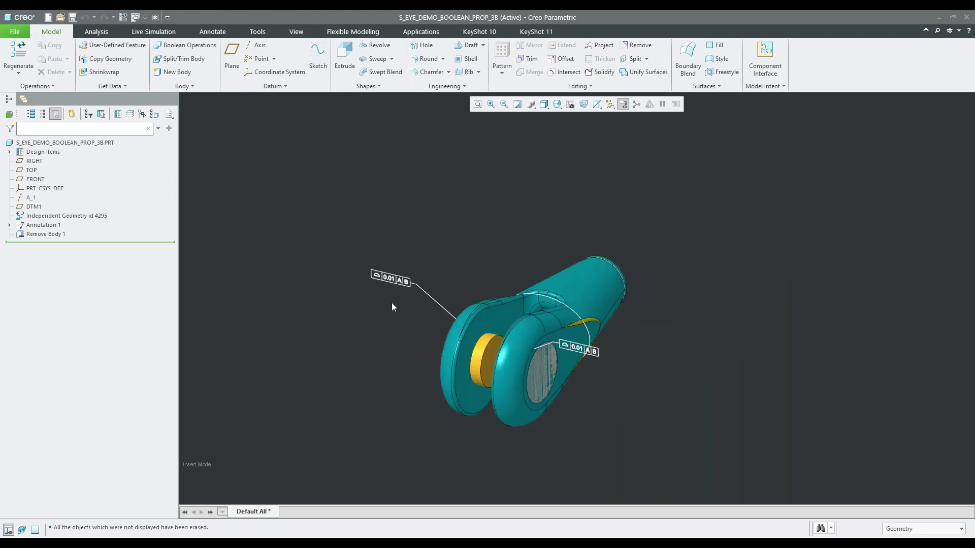
Expand the Bodies list in the annotation environment, toggle the visibility of Body 6, and hide Body 1.
left_click(219, 32)
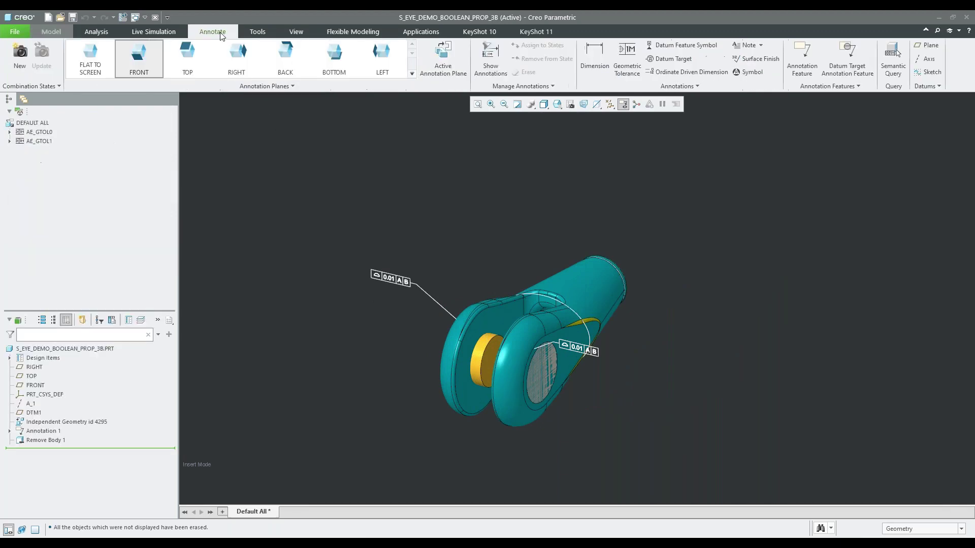
left_click(10, 358)
left_click(21, 368)
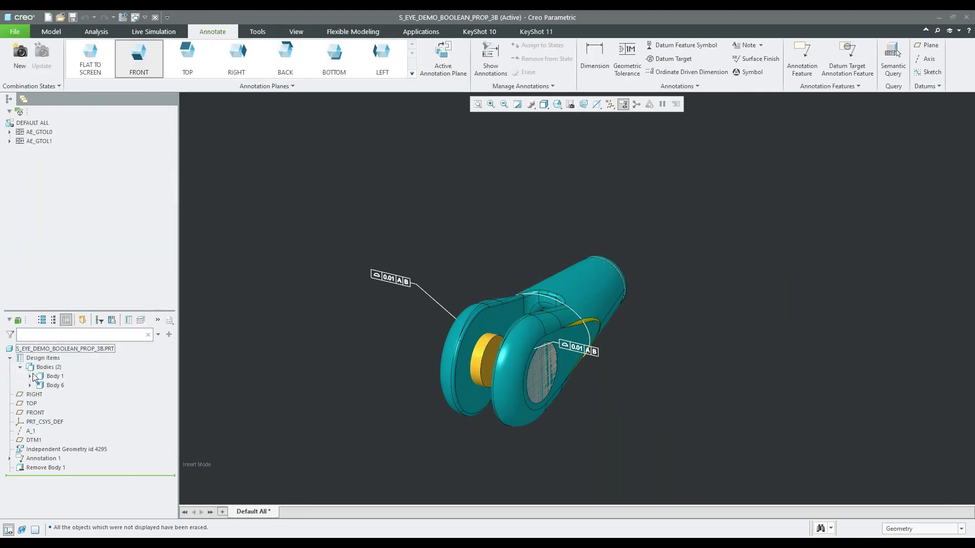
left_click(54, 386)
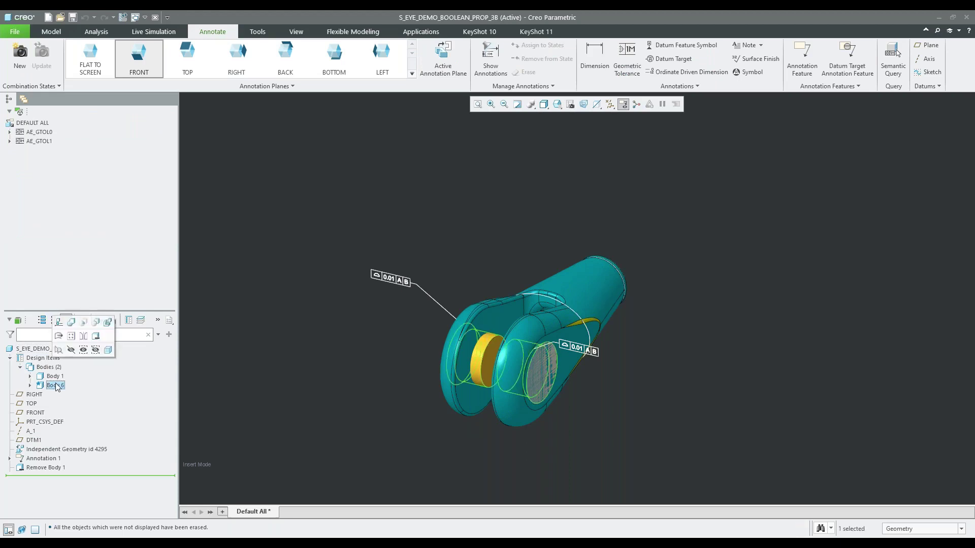
left_click(72, 350)
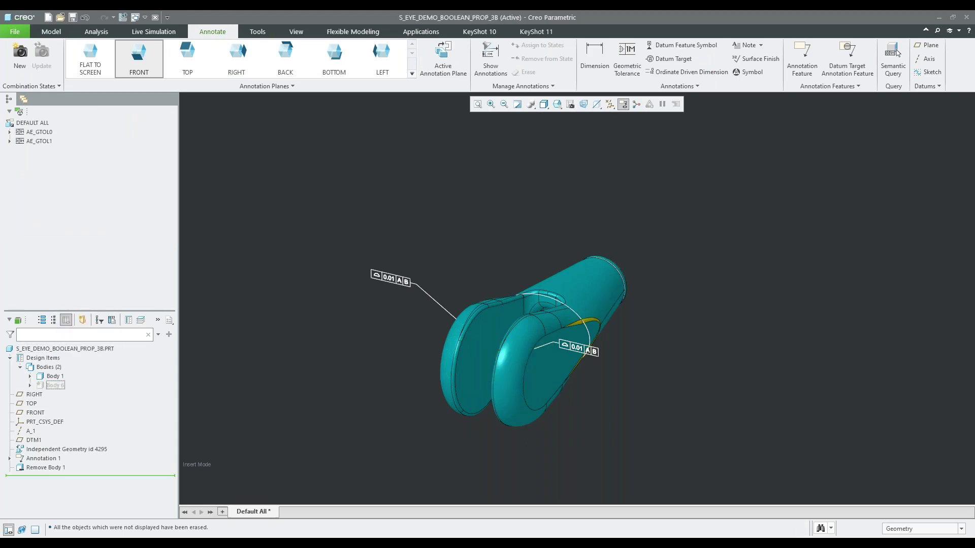
left_click(55, 385)
left_click(71, 350)
left_click(55, 376)
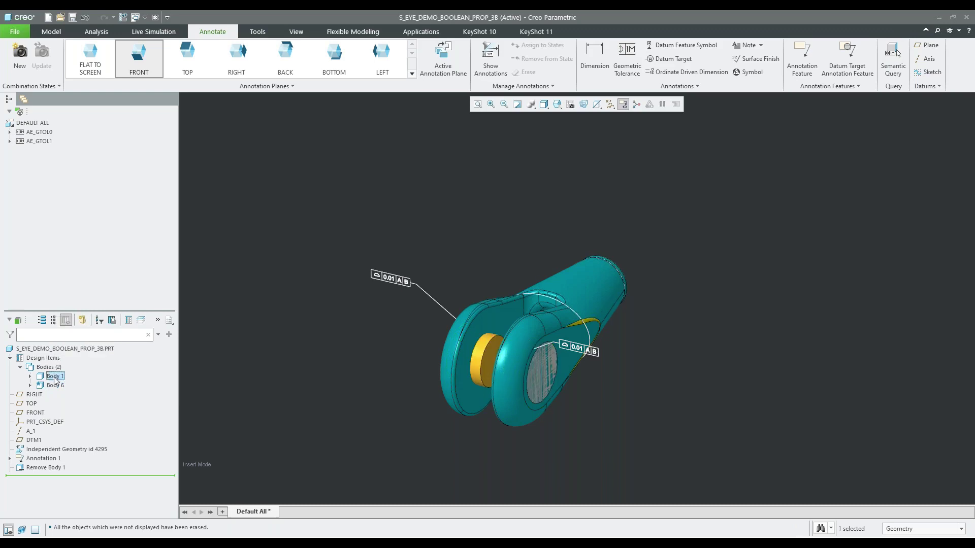
left_click(73, 349)
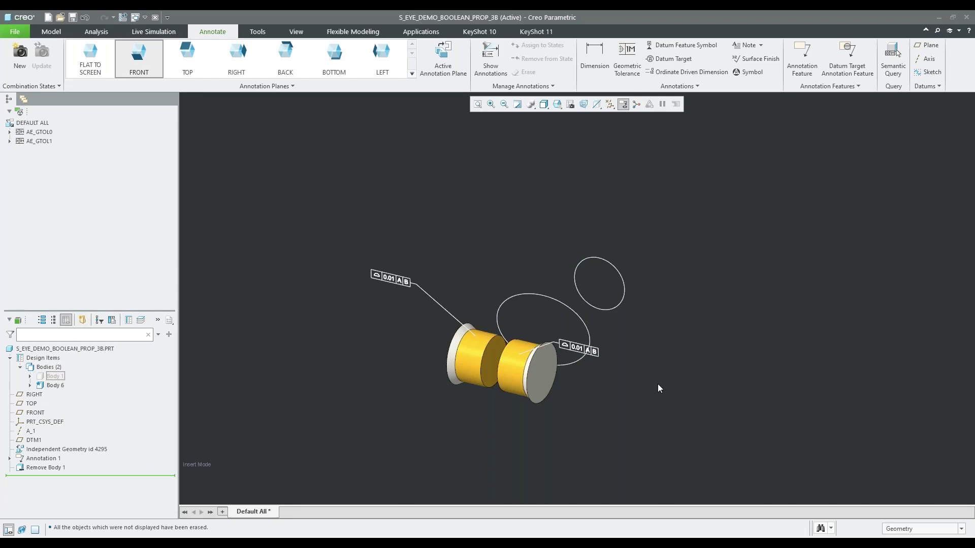
Run a semantic query on both 0.01 A B geometric tolerances, examine their referenced surfaces on Body 6, and clear the selection.
scroll(634, 375, "up", 2)
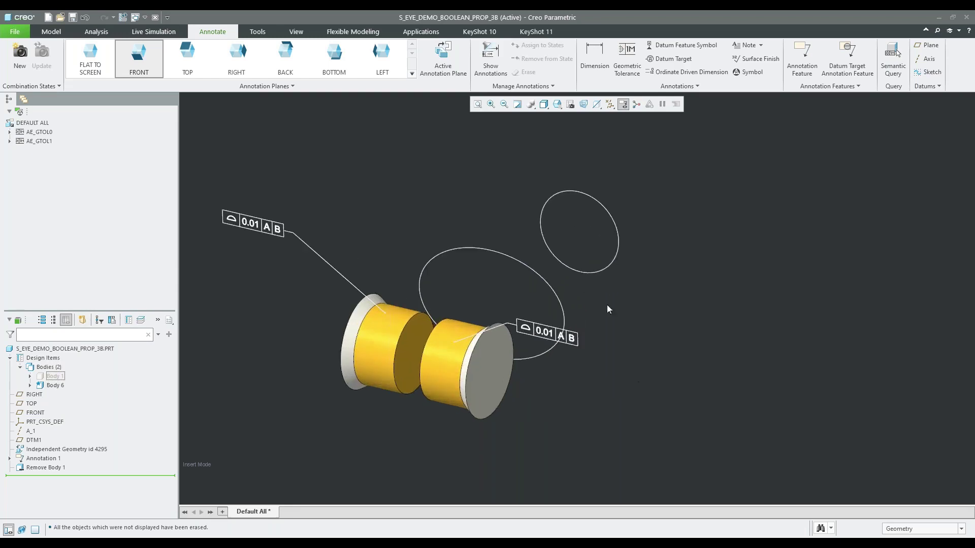
left_click(532, 328)
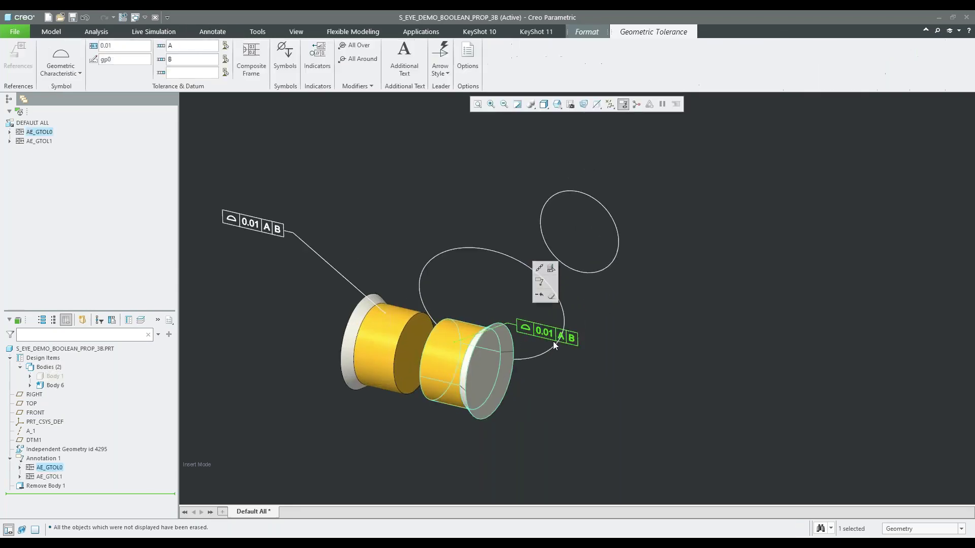
left_click(551, 268)
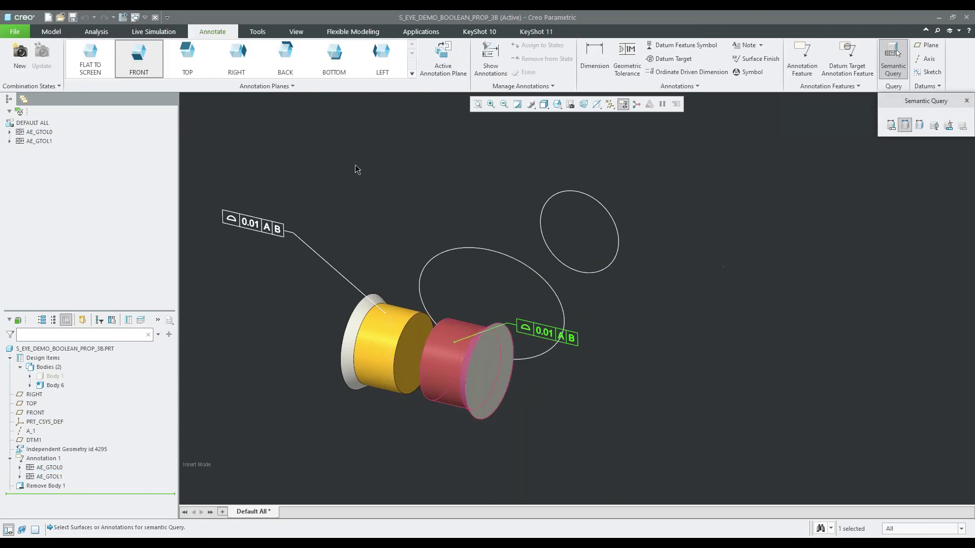
left_click(256, 224, "ctrl")
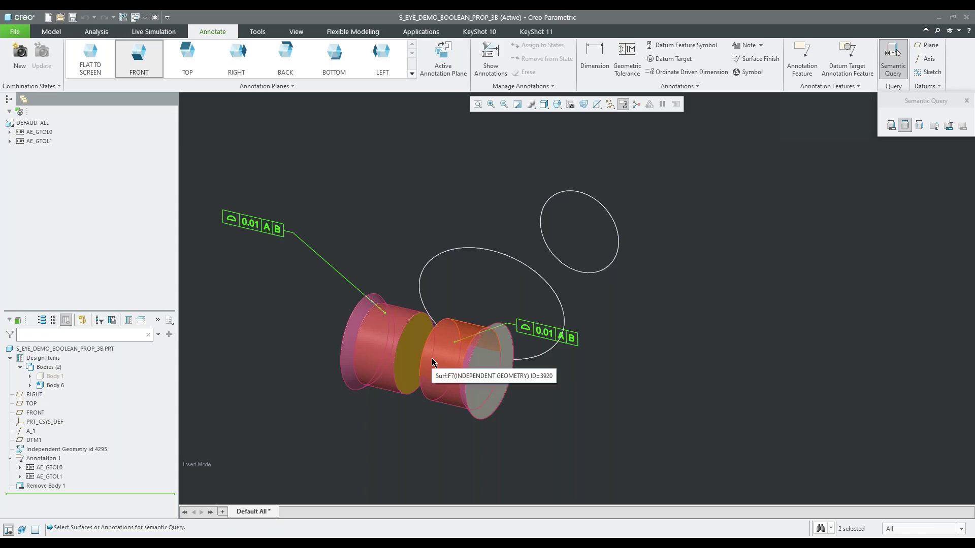
middle_click_drag(533, 346, 544, 319)
mouse_move(492, 345)
middle_mouse_down()
mouse_move(443, 333)
mouse_move(463, 353)
middle_mouse_up()
scroll(441, 343, "up", 3)
scroll(460, 391, "up", 2)
middle_click_drag(460, 391, 480, 342)
key("ctrl+d")
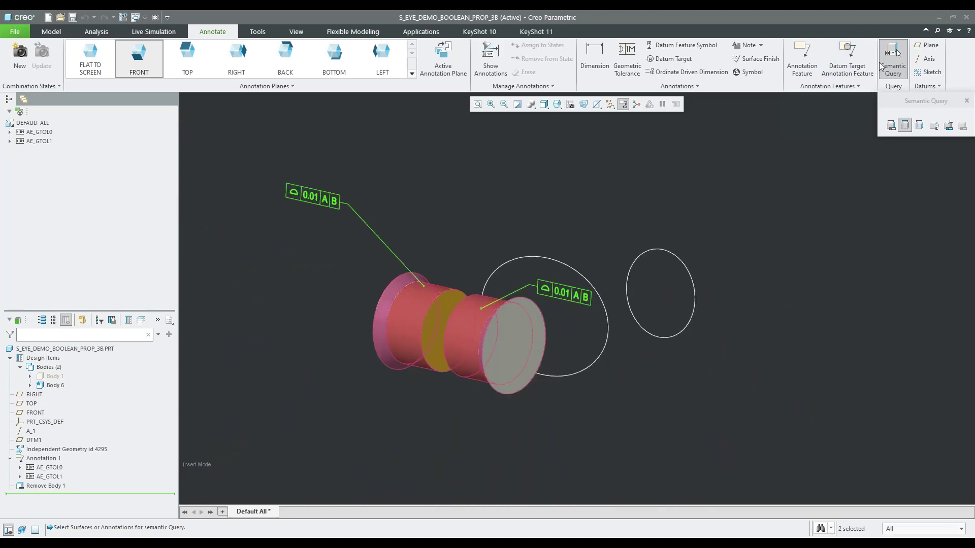
left_click(750, 179)
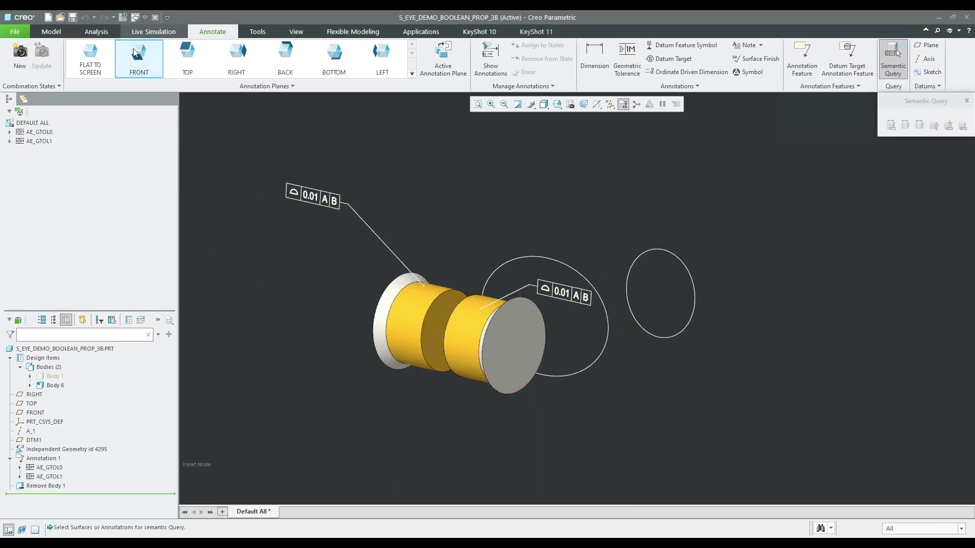
Return to the modeling environment and show the hidden Body 1.
left_click(51, 31)
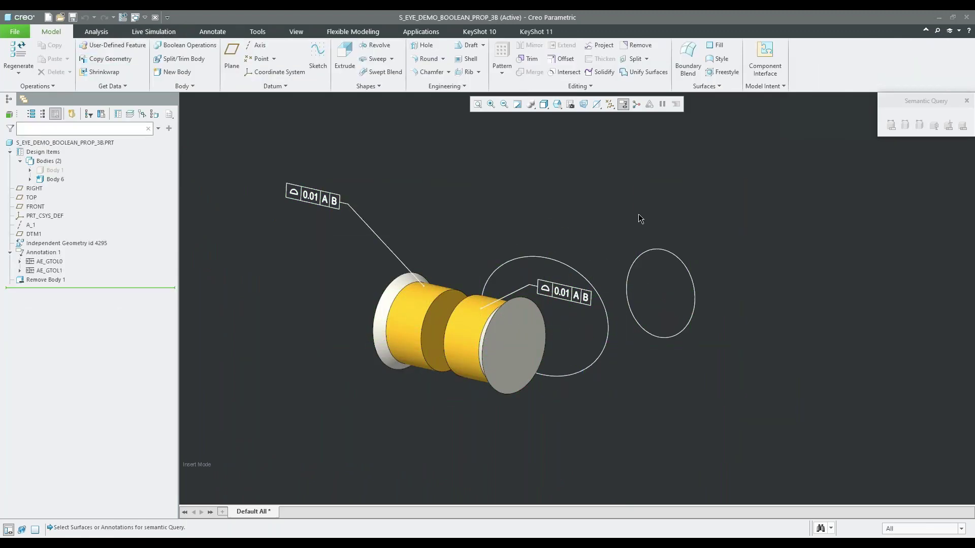
left_click(50, 172)
right_click(51, 172)
left_click(63, 174)
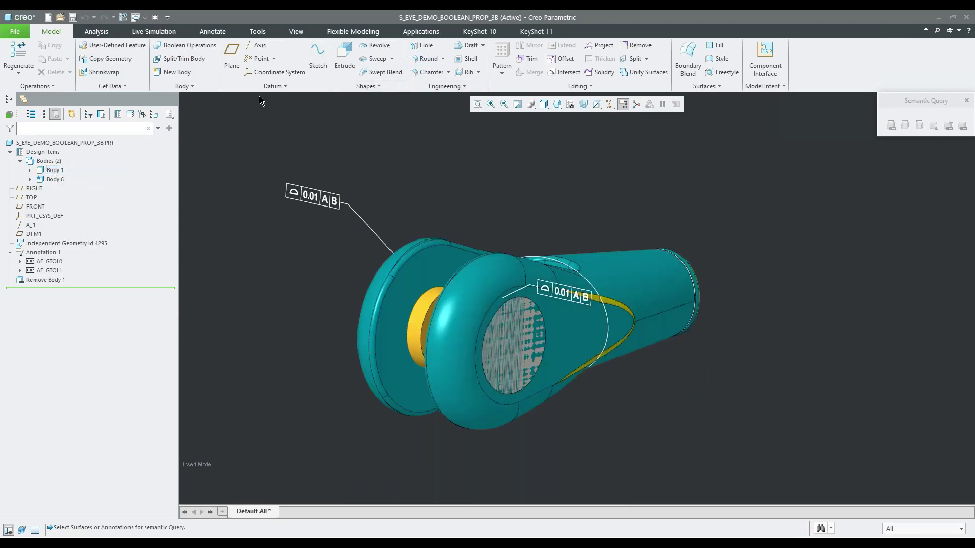
Subtract Body 6 from Body 1 with a Boolean operation, keeping Copy Surface Appearances on and turning Update References off.
left_click(192, 47)
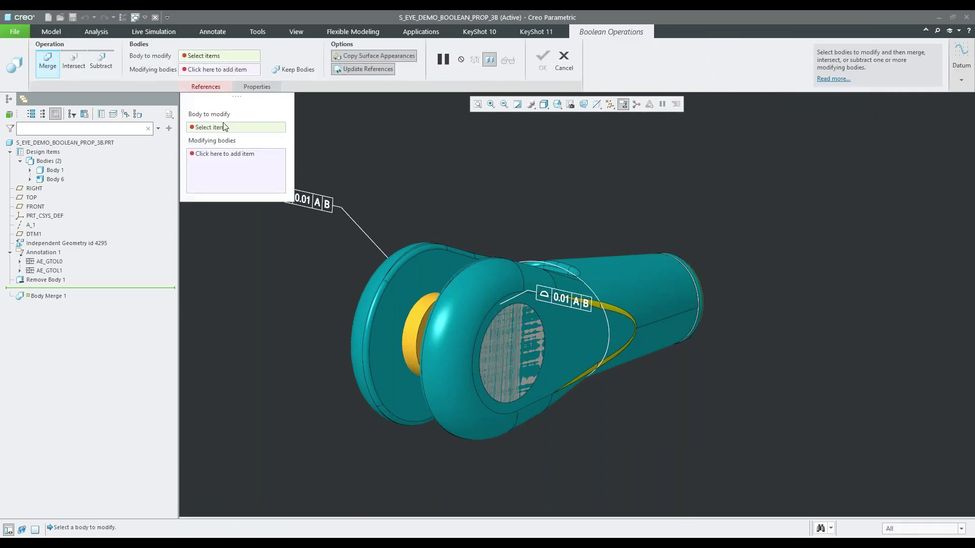
left_click(666, 302)
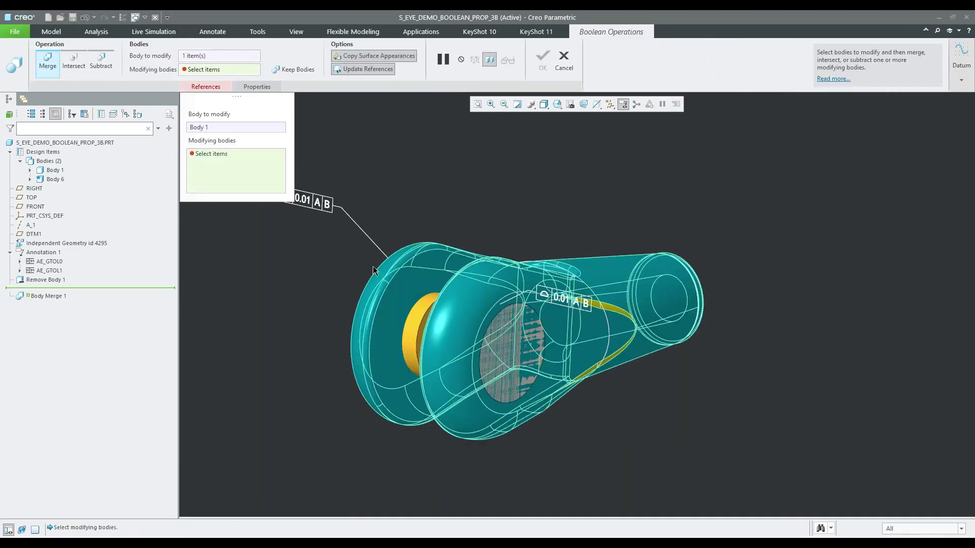
left_click(419, 321)
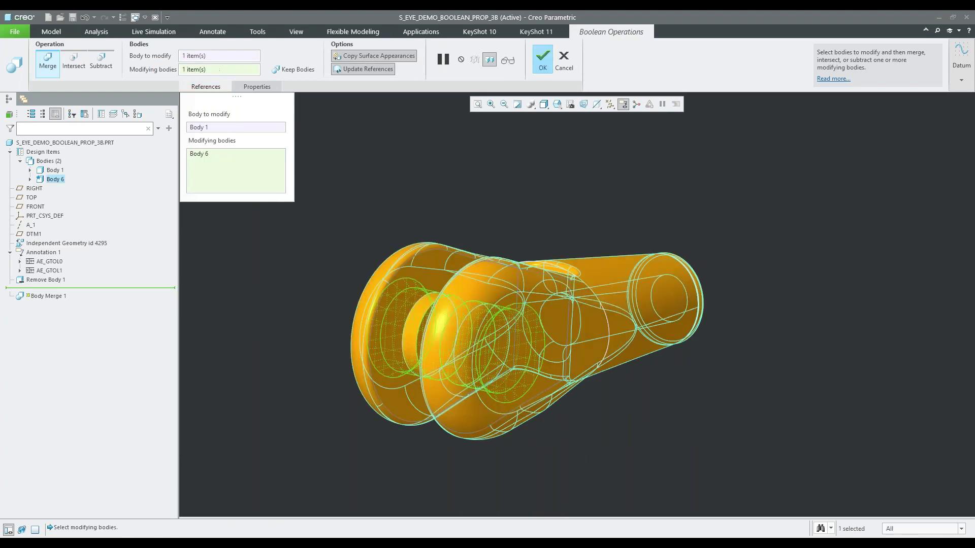
left_click(103, 63)
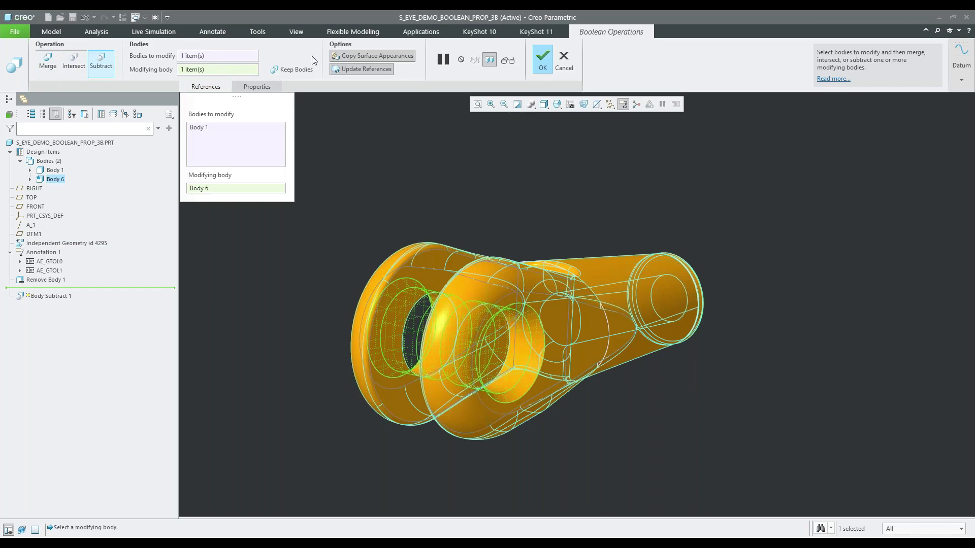
left_click(361, 71)
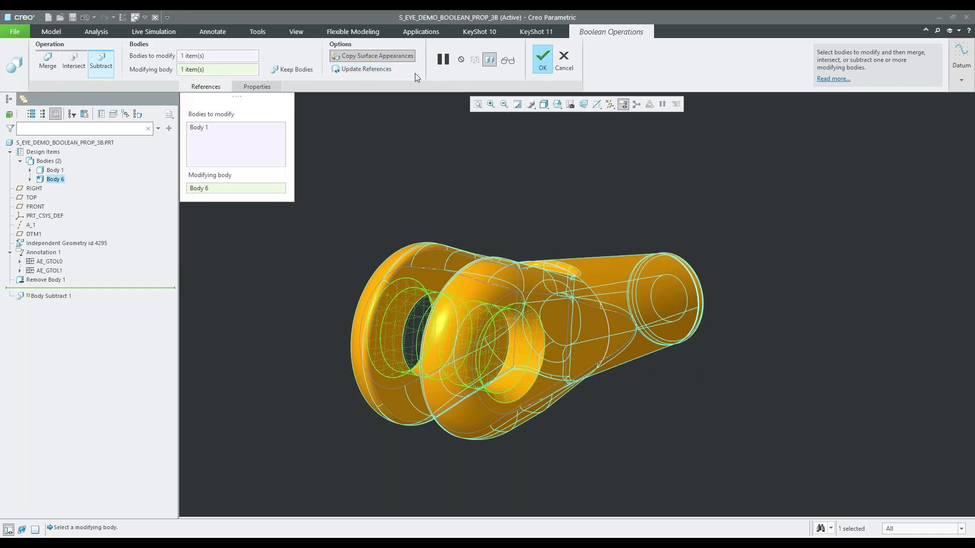
left_click(541, 57)
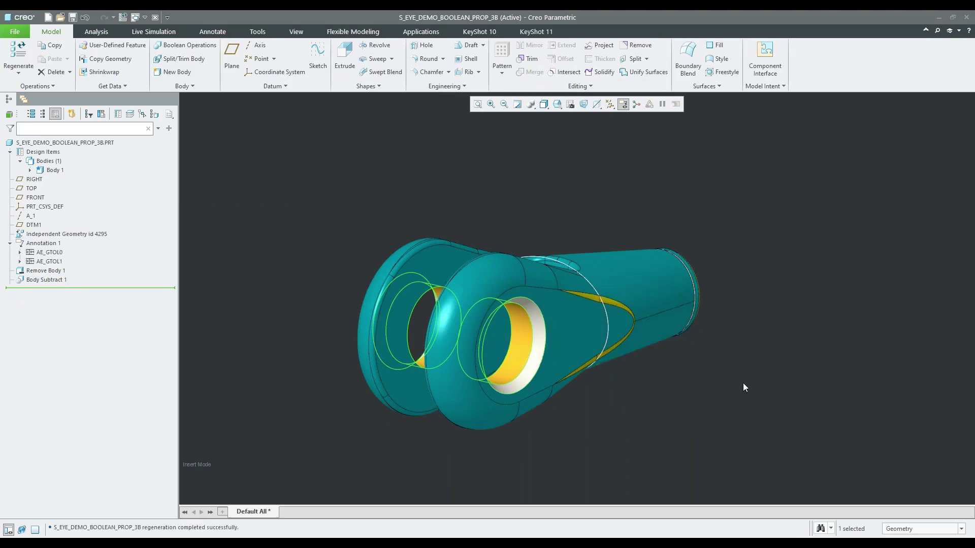
Toggle the annotation display off and on, and run a semantic query on geometric tolerance AE_GTOL1.
left_click(623, 105)
left_click(623, 104)
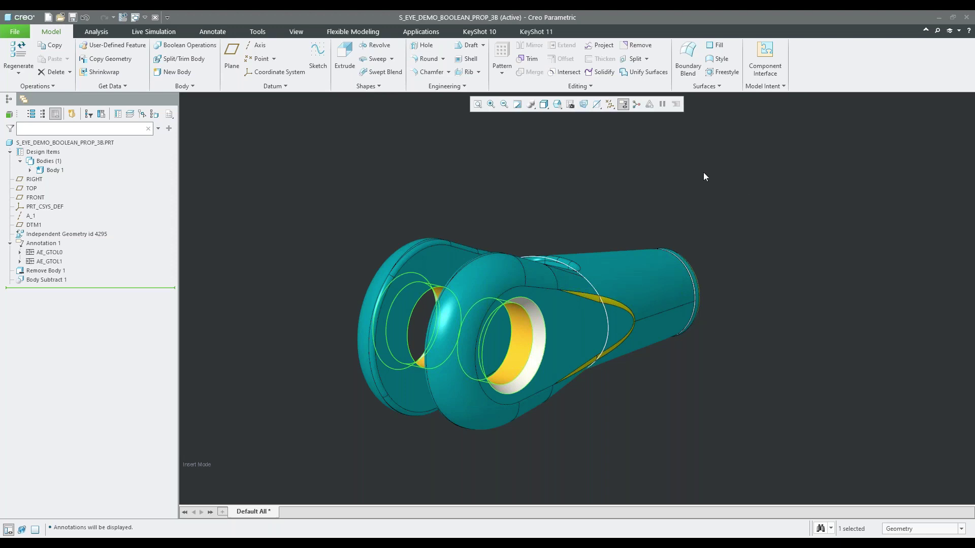
left_click(213, 32)
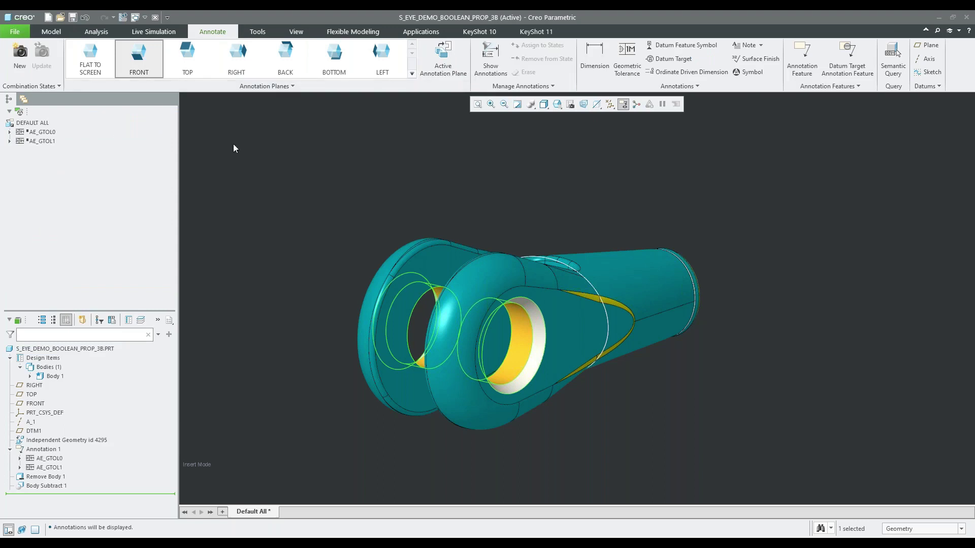
left_click(41, 140)
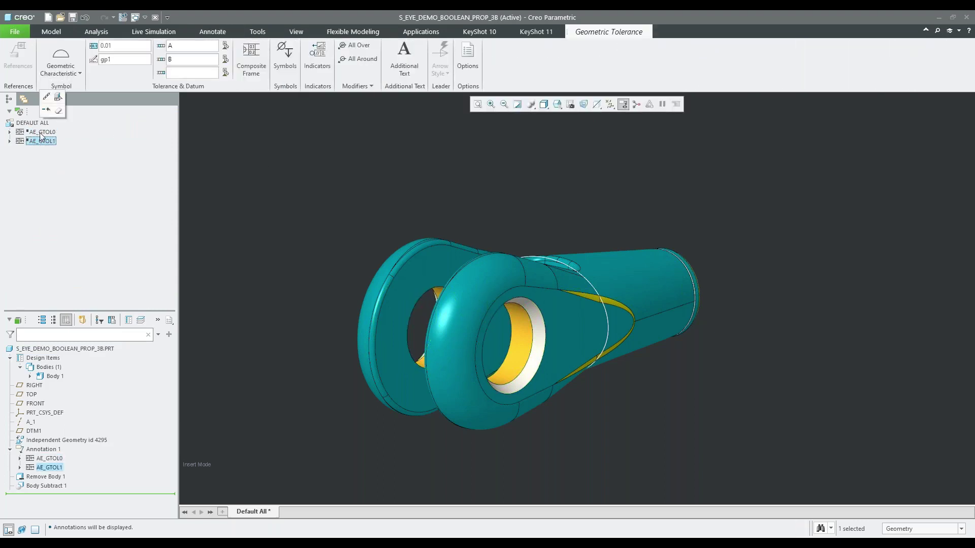
left_click(58, 96)
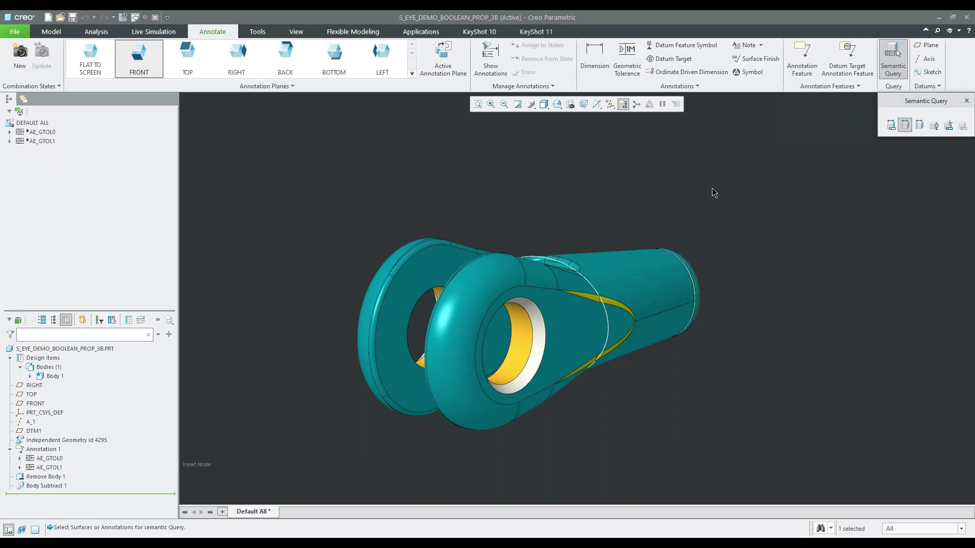
Redefine the Body Subtract 1 feature with Update References turned on.
left_click(56, 32)
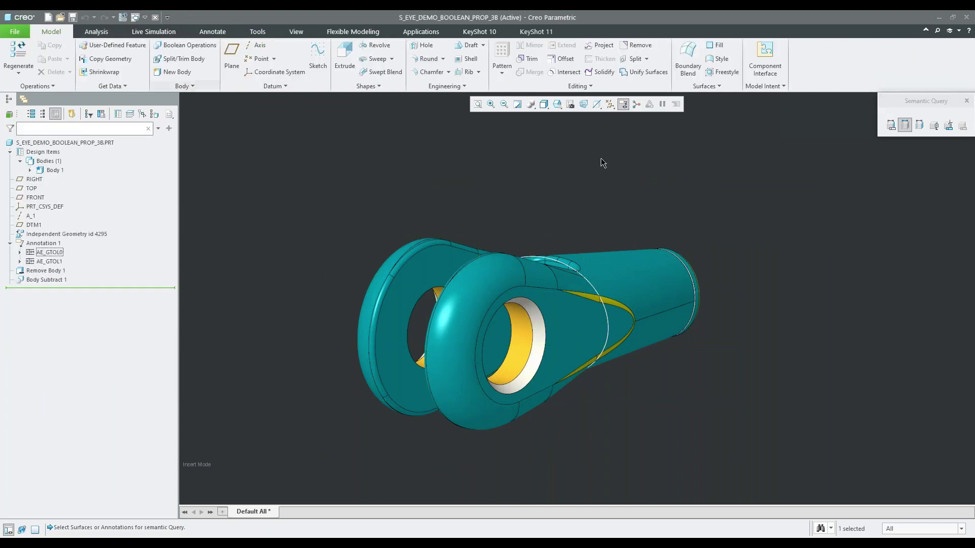
left_click(43, 280)
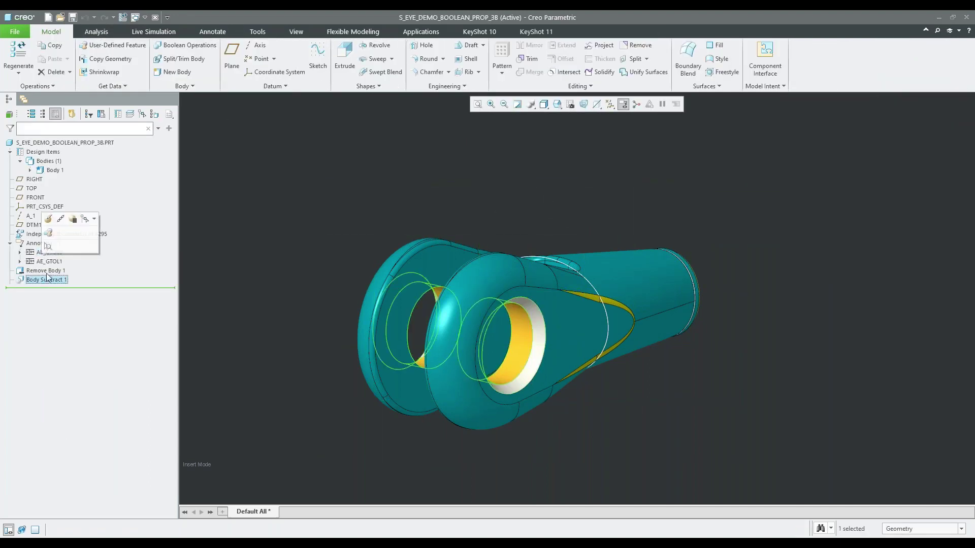
left_click(48, 220)
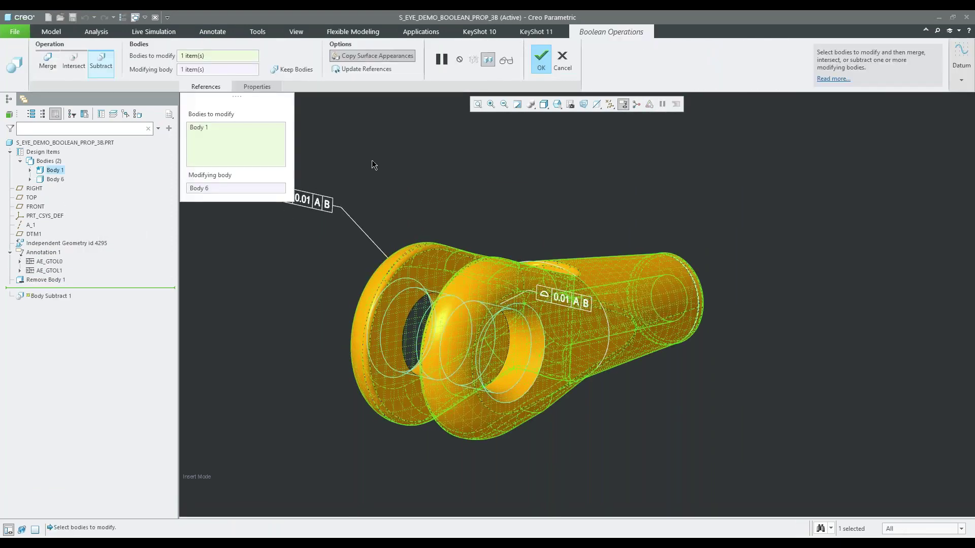
left_click(366, 71)
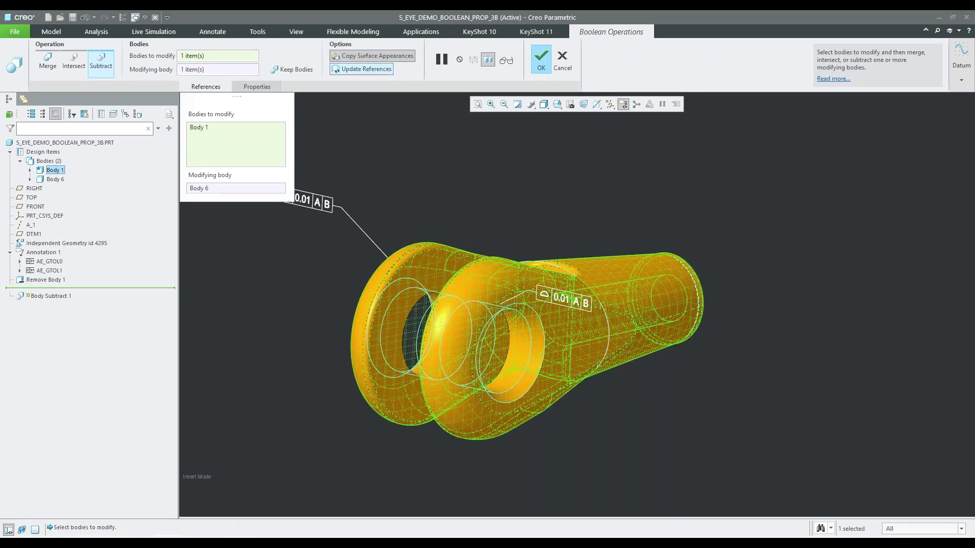
left_click(543, 60)
Inspect the subtracted hole surfaces and run a semantic query on geometric tolerance AE_GTOL0.
middle_click_drag(547, 343, 511, 298)
scroll(490, 310, "up", 5)
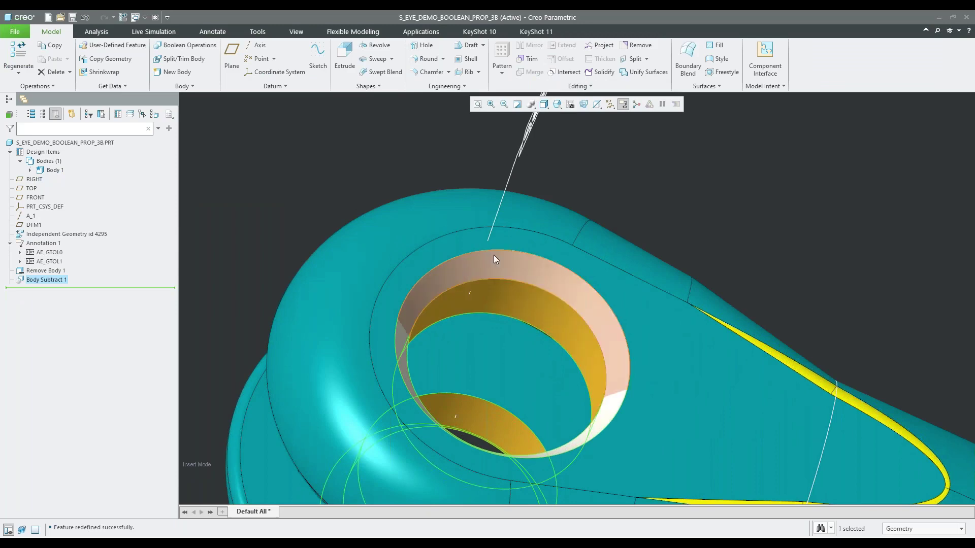
scroll(461, 227, "down", 5)
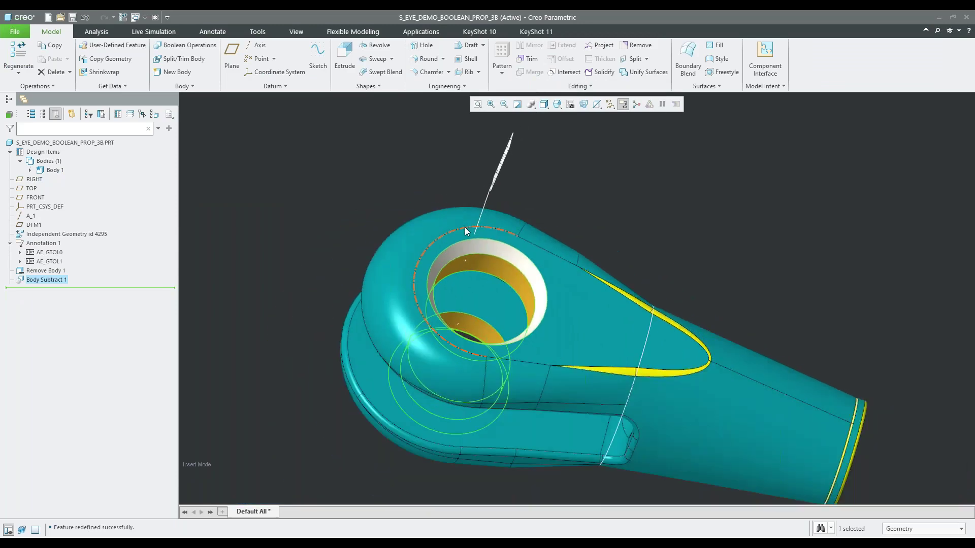
mouse_move(428, 227)
middle_mouse_down()
mouse_move(445, 253)
mouse_move(430, 227)
middle_mouse_up()
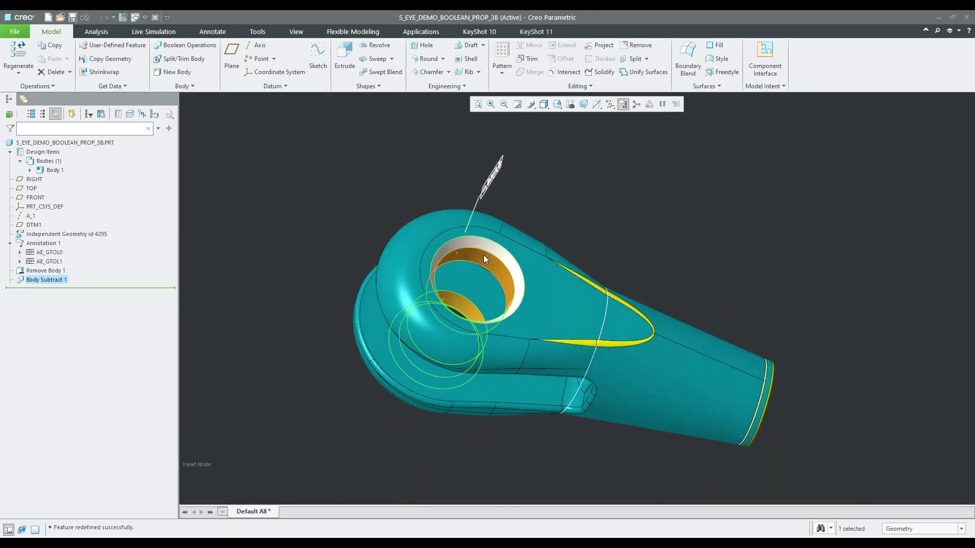
scroll(483, 255, "up", 2)
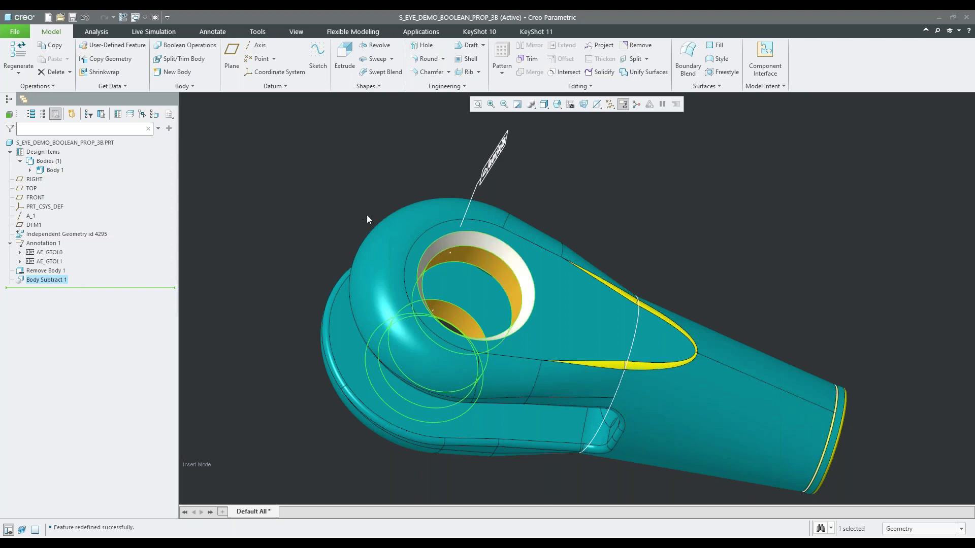
key("ctrl+d")
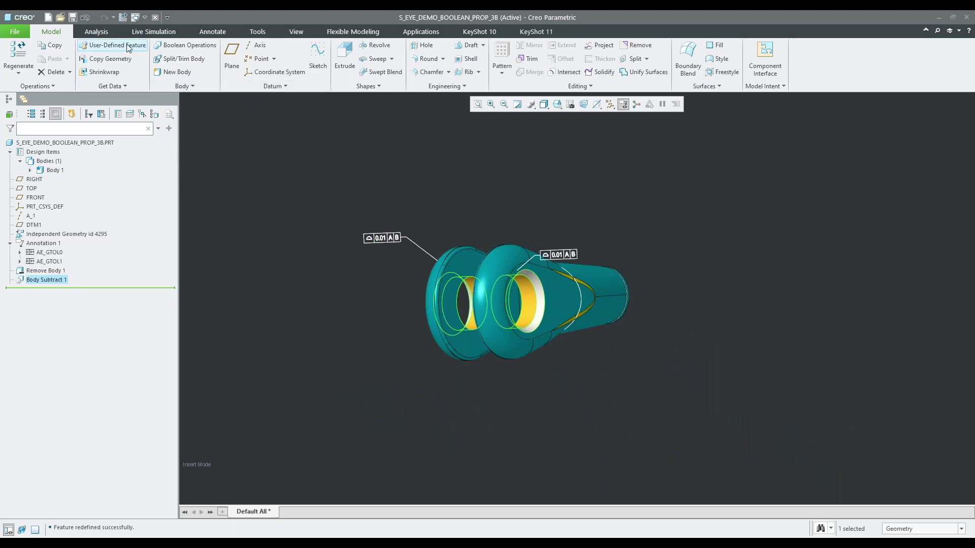
left_click(212, 32)
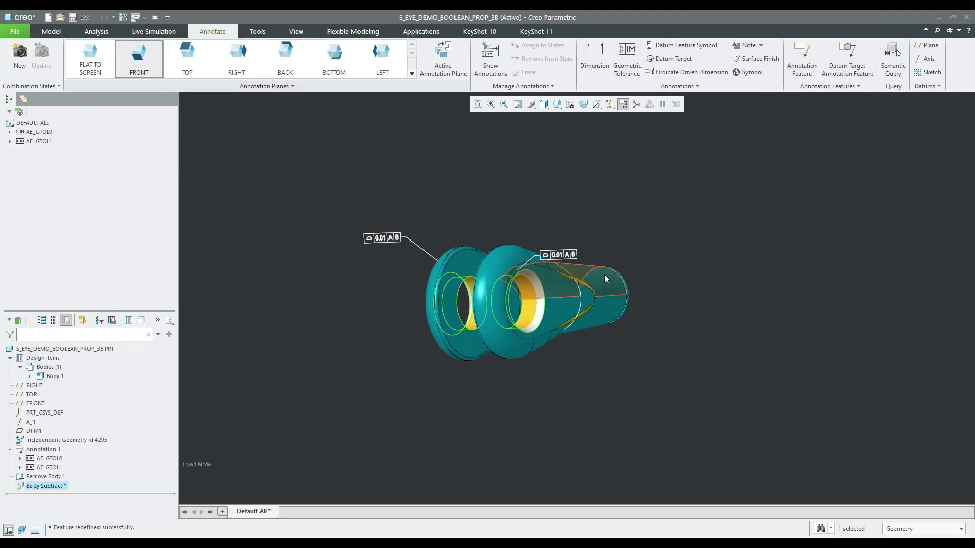
scroll(614, 280, "down", 5)
double_click(473, 217)
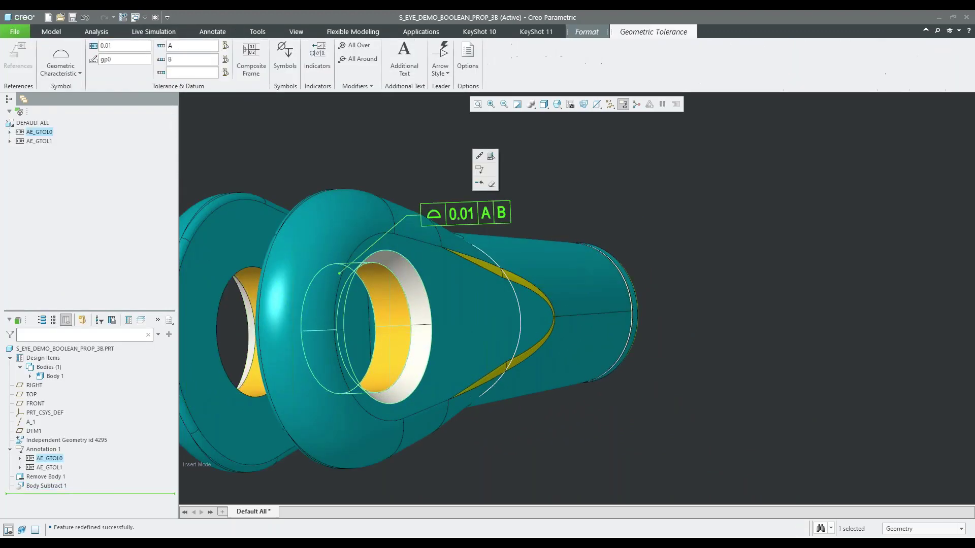
left_click(491, 156)
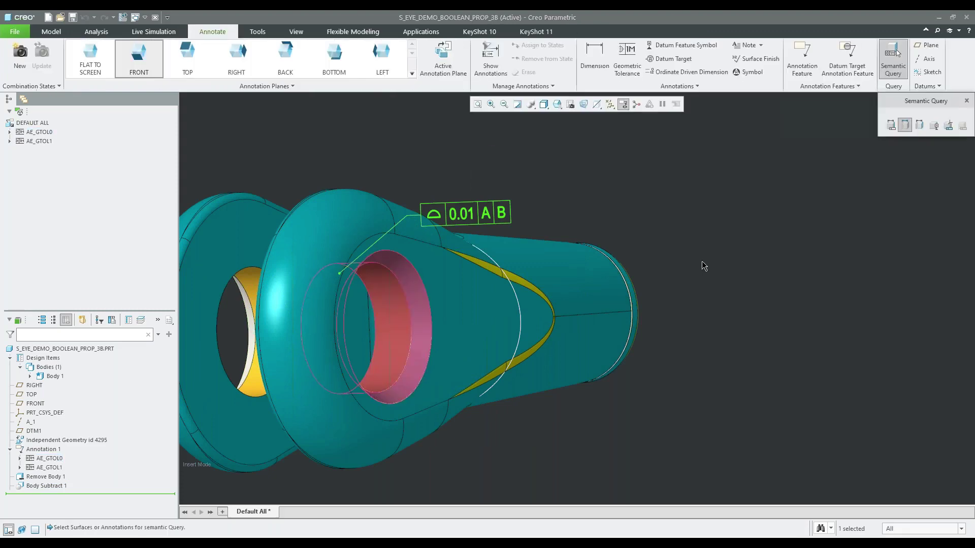
Examine the hole surfaces referenced by AE_GTOL0, close the semantic query, and restore the default orientation.
scroll(630, 264, "up", 3)
mouse_move(641, 300)
middle_mouse_down()
mouse_move(640, 290)
mouse_move(482, 193)
mouse_move(401, 168)
mouse_move(442, 217)
mouse_move(469, 203)
mouse_move(468, 234)
middle_mouse_up()
scroll(464, 226, "up", 3)
scroll(466, 186, "down", 2)
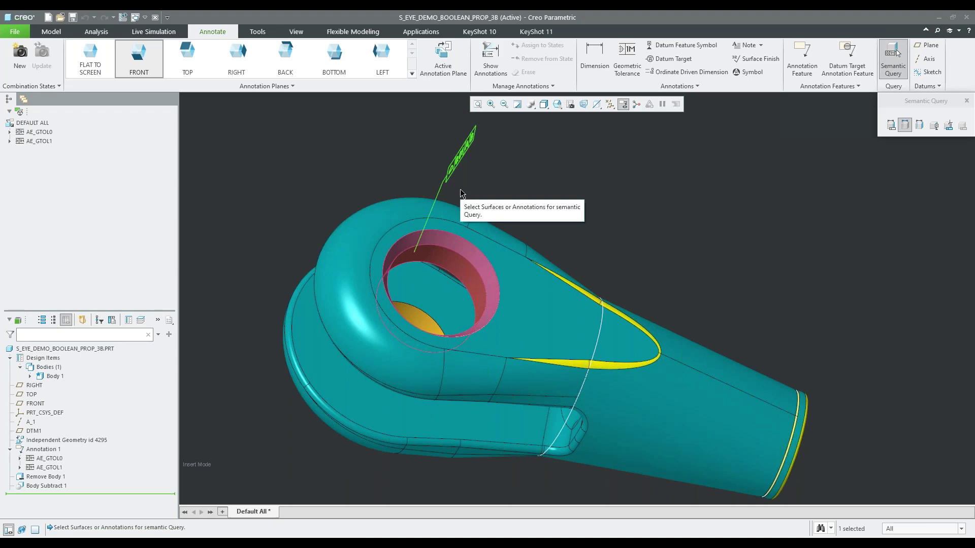
middle_click_drag(461, 193, 502, 167)
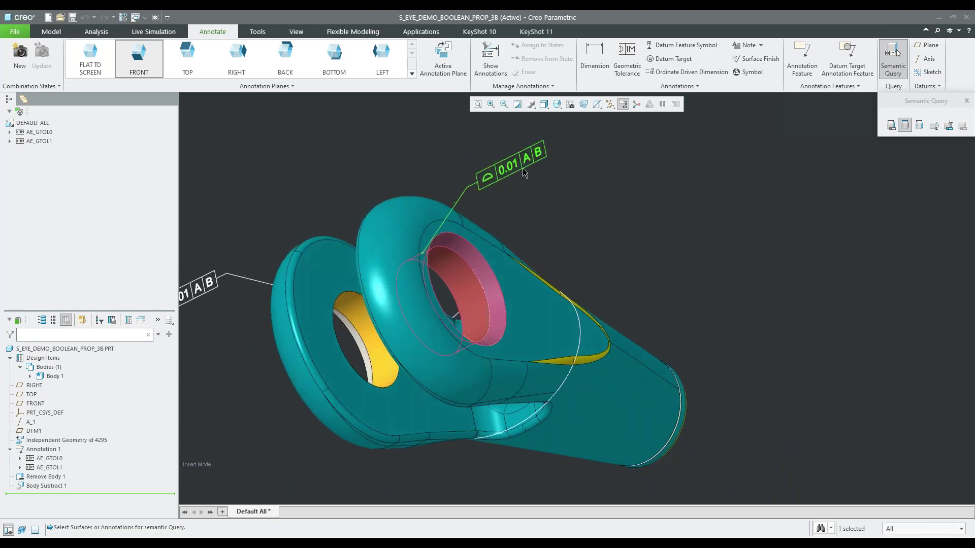
left_click(966, 101)
key("ctrl+d")
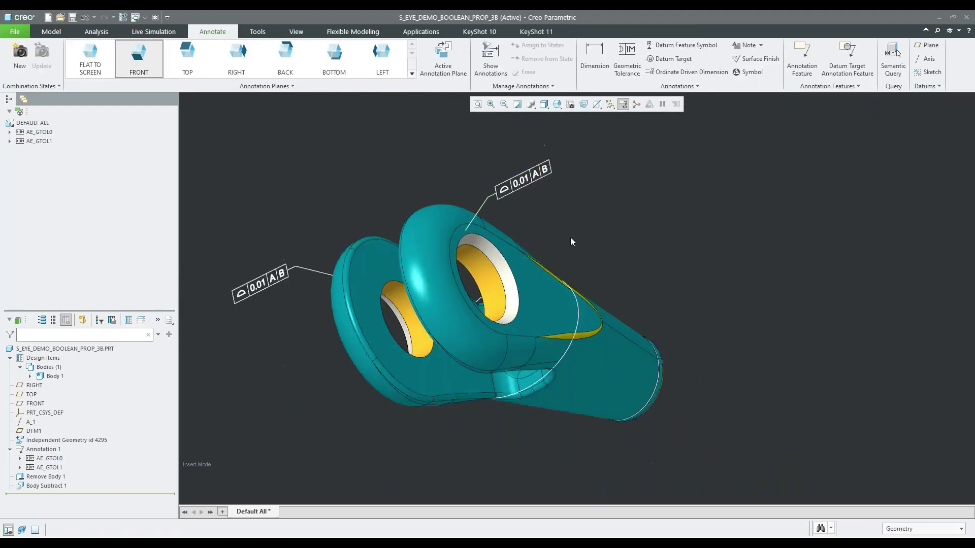
middle_click_drag(553, 181, 435, 228)
key("ctrl+d")
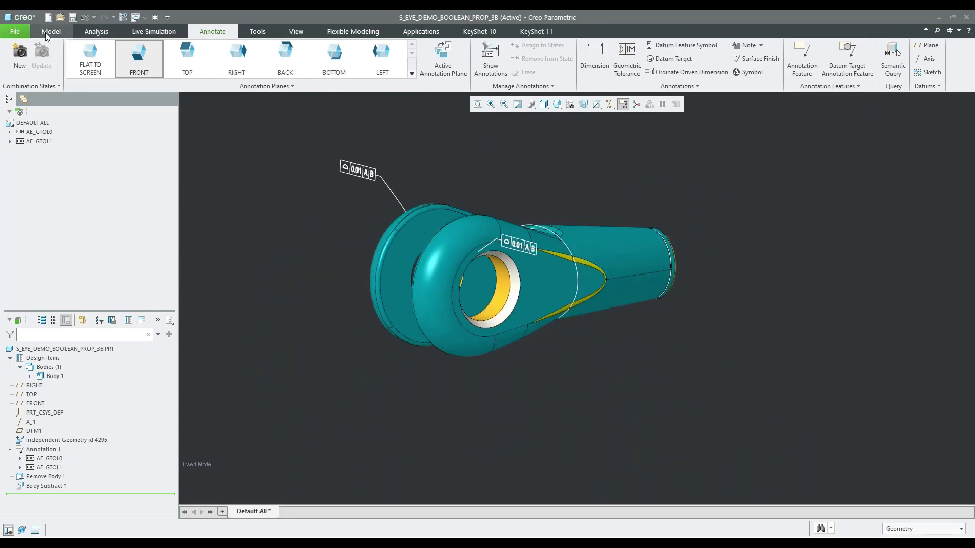
Close the S_EYE_DEMO_BOOLEAN_PROP_3B part and erase it from the session.
left_click(51, 31)
left_click(153, 18)
left_click(132, 58)
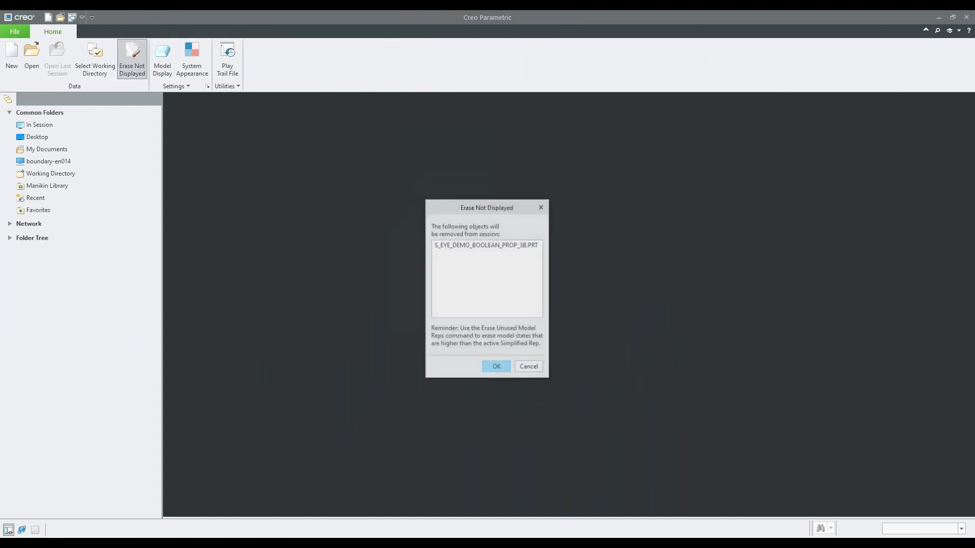
left_click(496, 365)
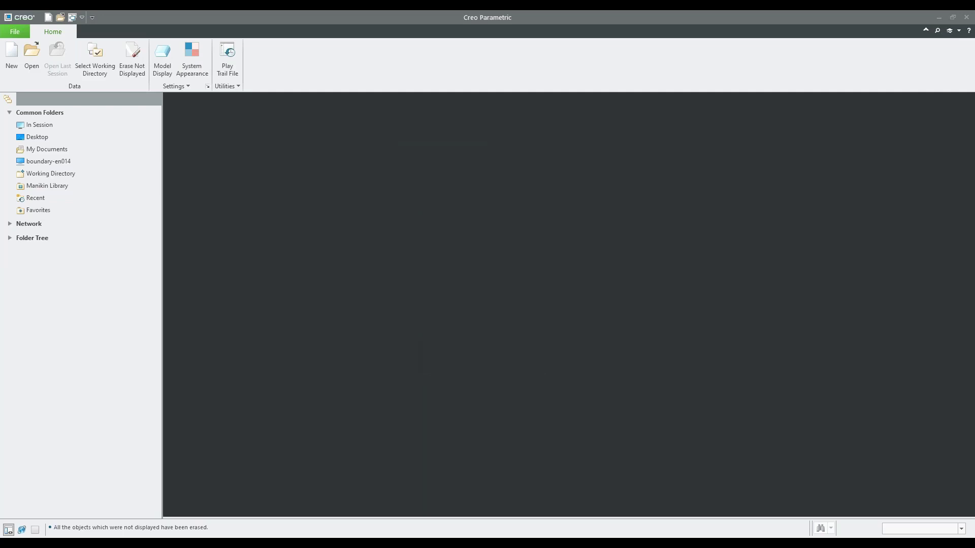
Switch to the PowerPoint slide show and advance to the Core Modeling – Surfacing Enhancements 02 slide.
mouse_move(534, 545)
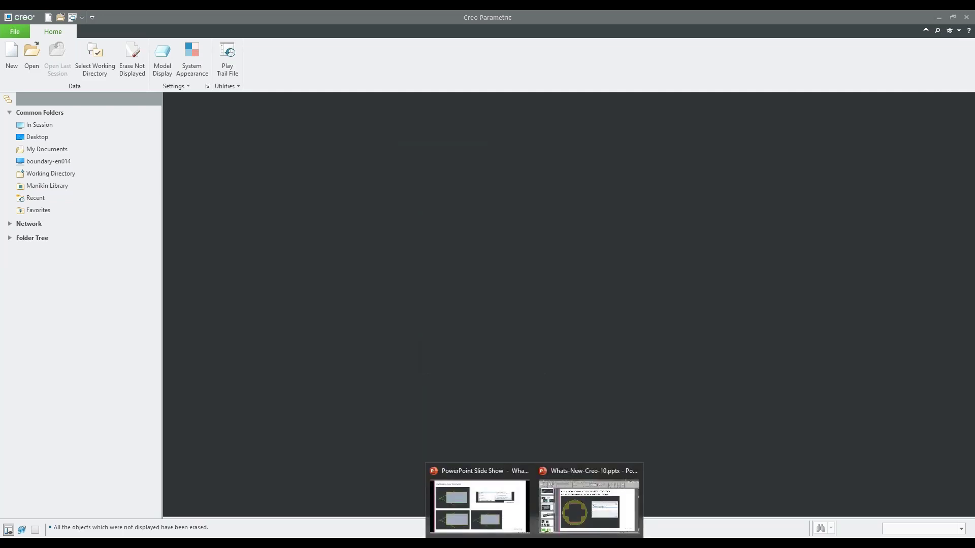
left_click(480, 506)
key("Right")
key("Right")
key("Right")
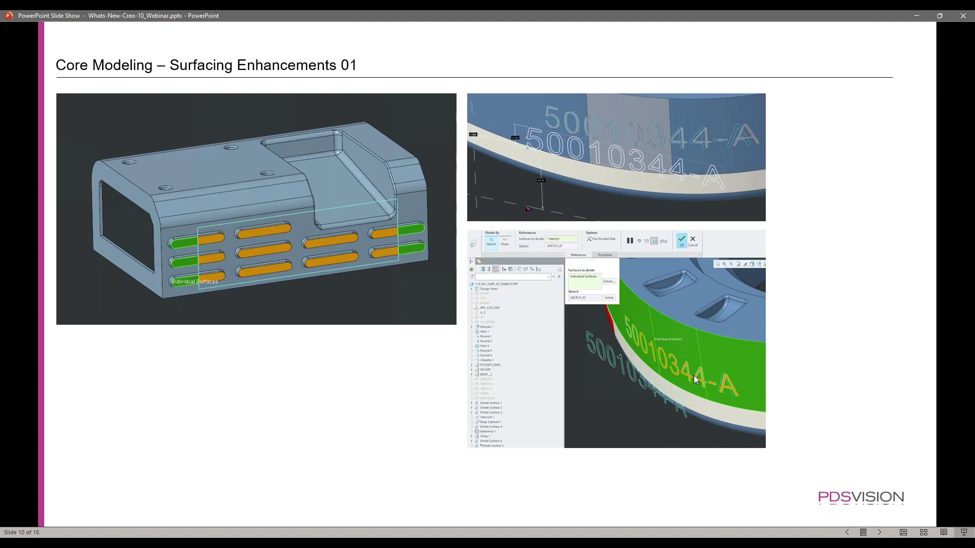
left_click(412, 382)
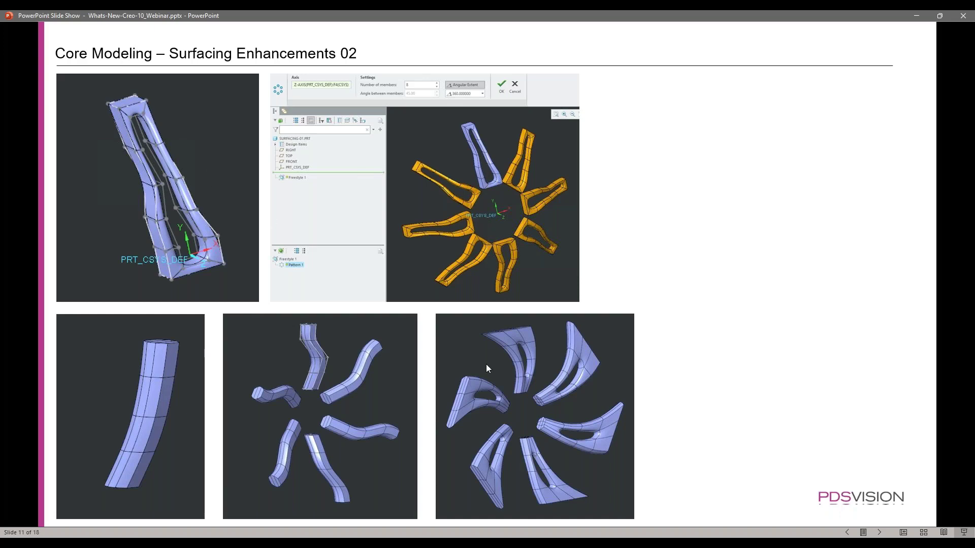
Return to Creo, set the Creo10-Webinar-Files Surfacing folder as working directory, and open the c10_div_surf_demo3_s part.
key("alt+Tab")
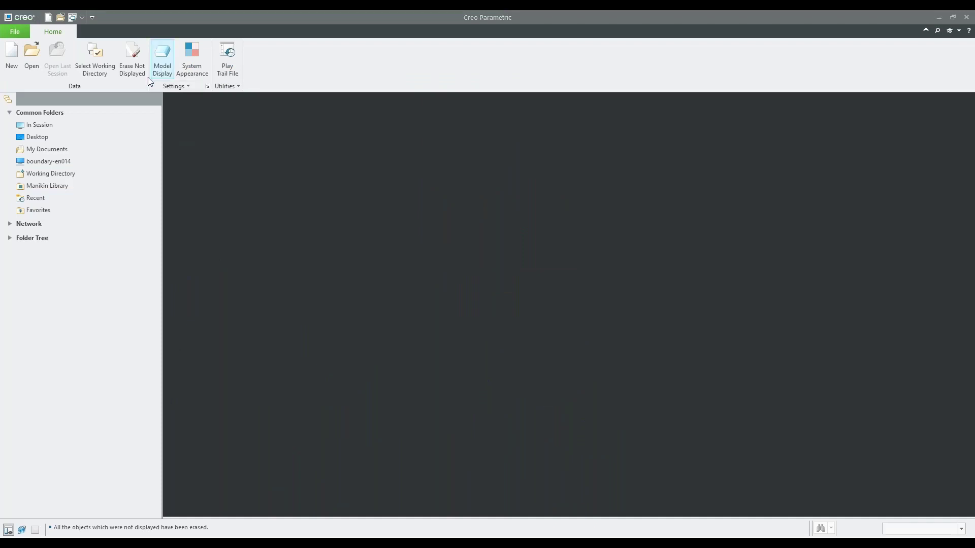
left_click(69, 174)
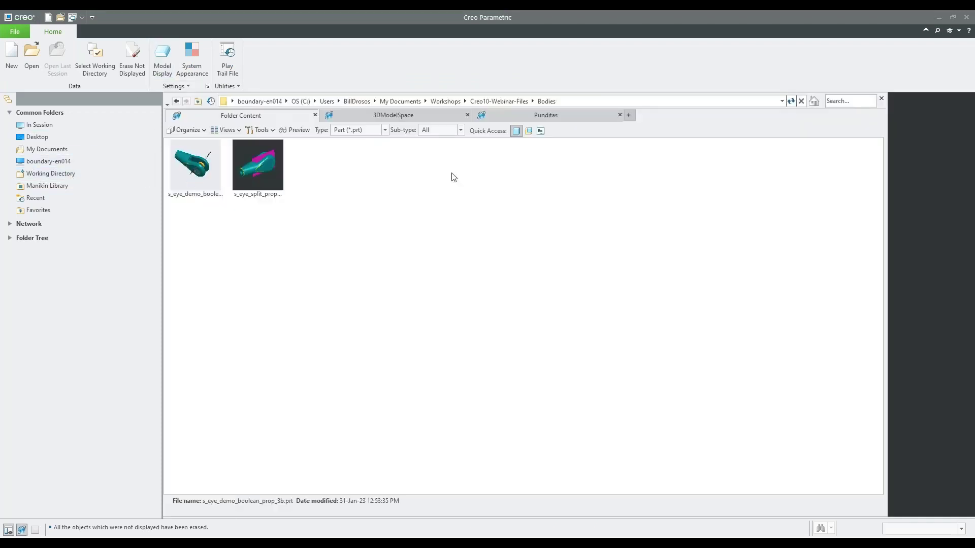
left_click(500, 101)
right_click(528, 176)
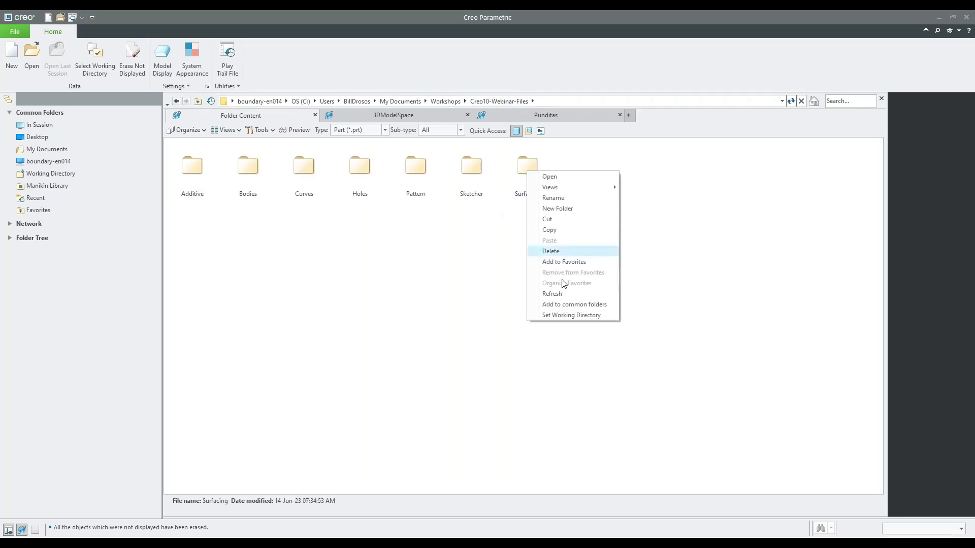
left_click(569, 315)
left_click(51, 175)
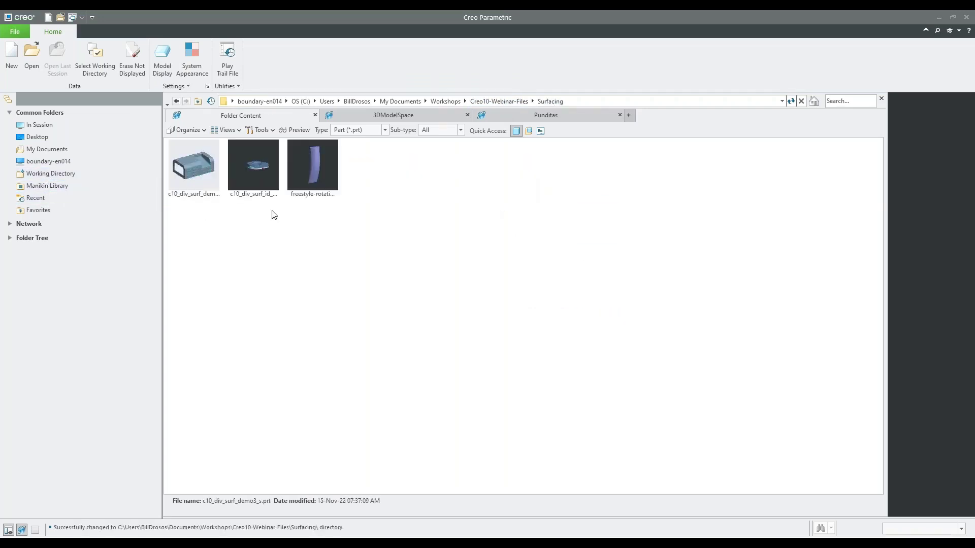
double_click(206, 172)
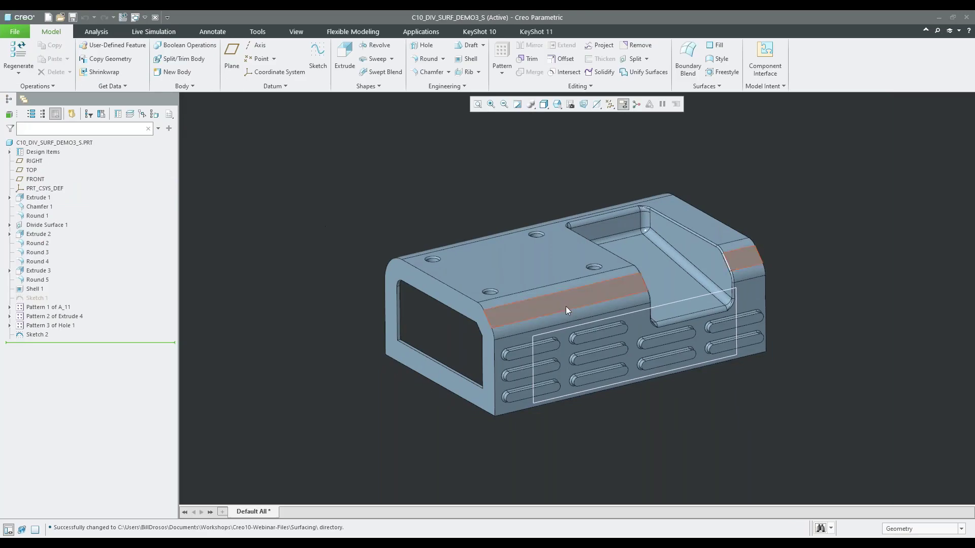
Start a Divide Surface feature and pick the recessed floor faces of the side slots as the surfaces to divide.
scroll(611, 379, "down", 5)
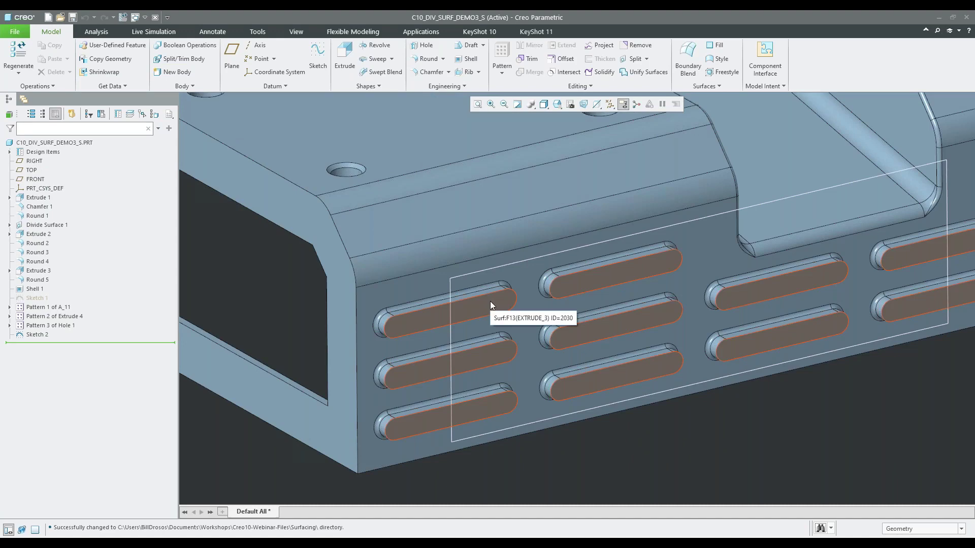
scroll(491, 305, "up", 3)
left_click(647, 58)
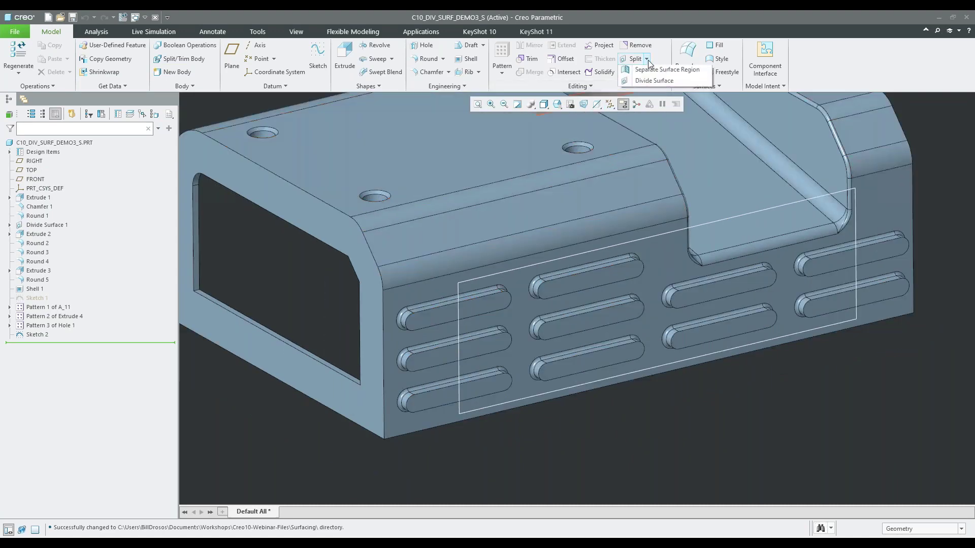
left_click(653, 80)
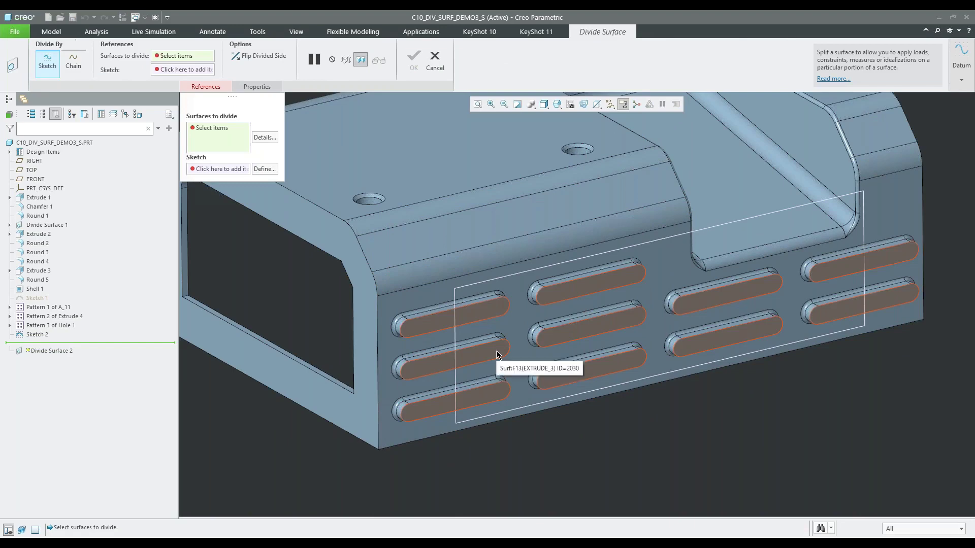
left_click(497, 354)
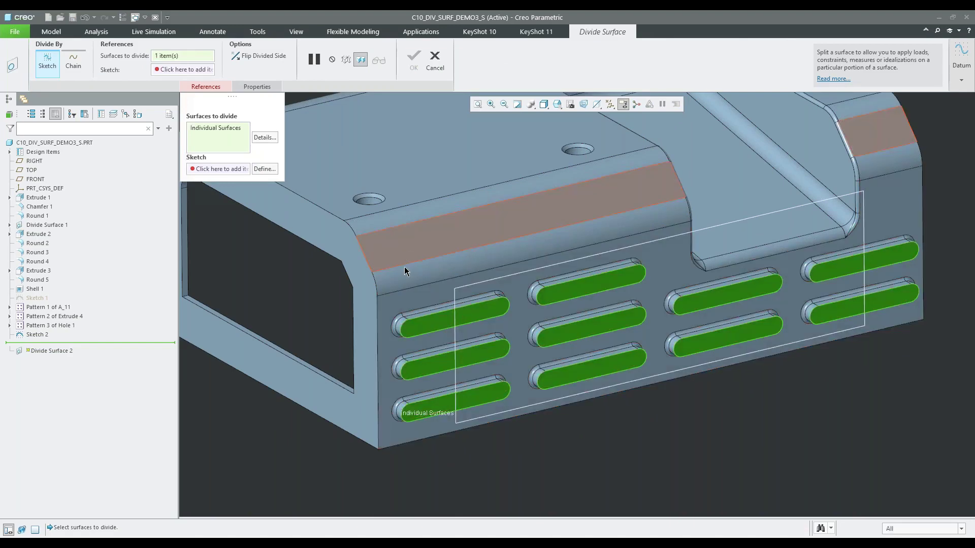
Use the rectangular Sketch 2 as the dividing sketch for the slot floors, inspect the divided regions, and complete the feature.
right_click(503, 452)
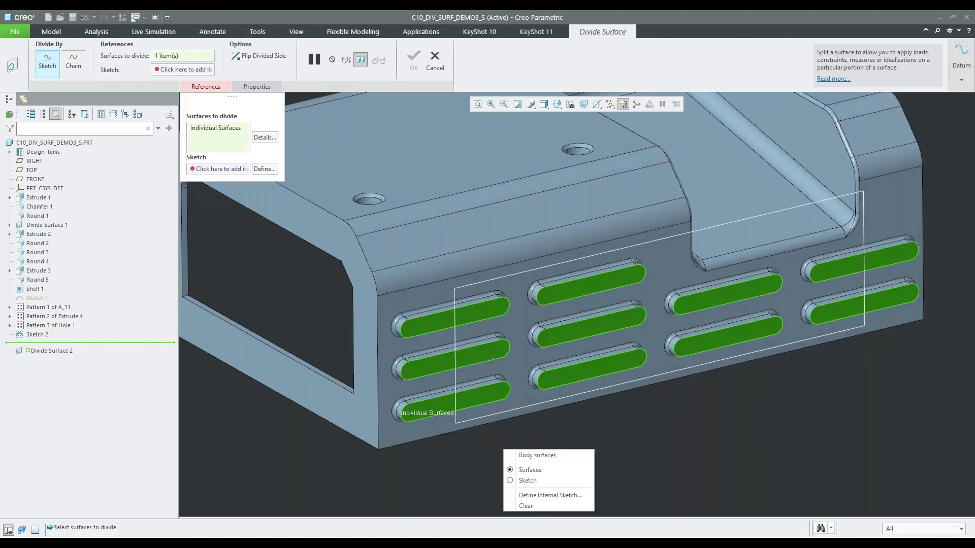
left_click(527, 481)
left_click(455, 339)
middle_click_drag(505, 409, 548, 350)
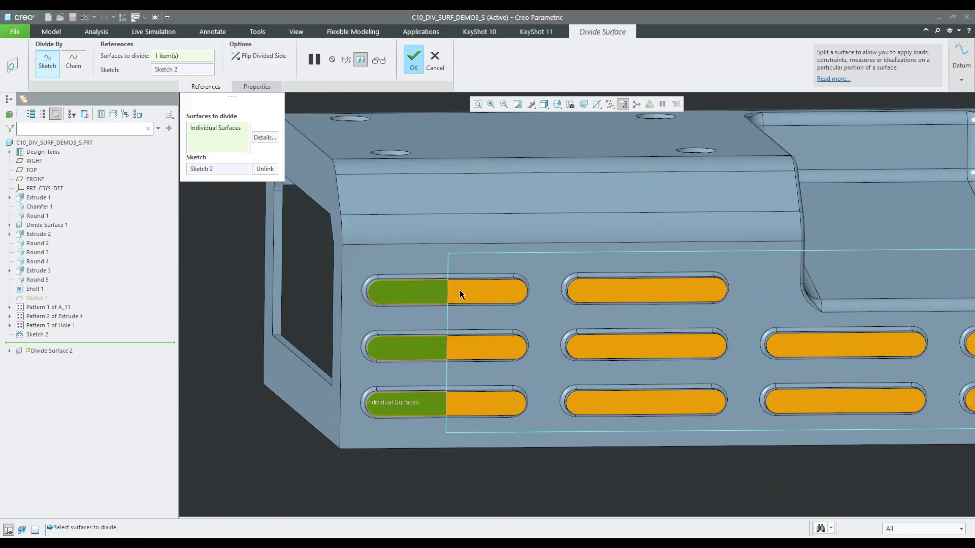
scroll(411, 341, "up", 3)
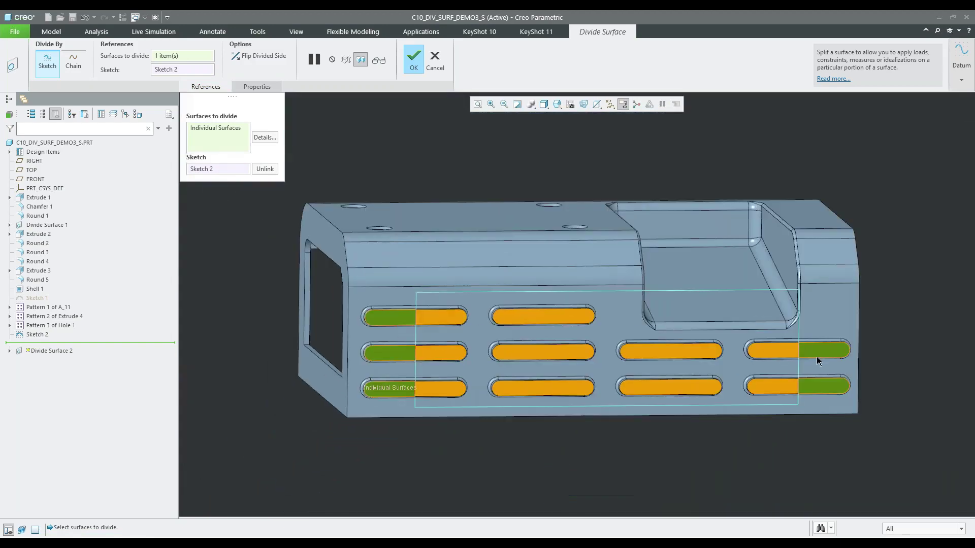
scroll(817, 360, "down", 2)
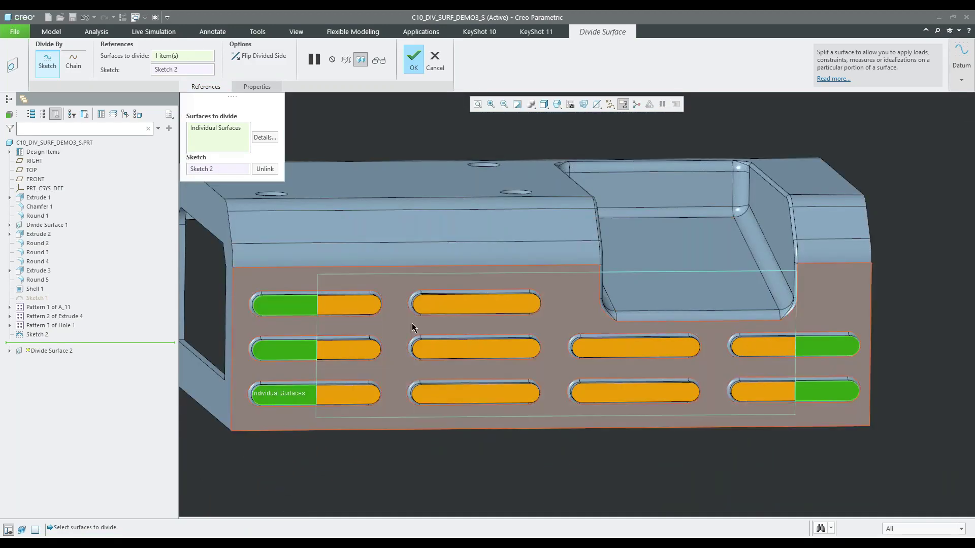
middle_click_drag(420, 279, 447, 286)
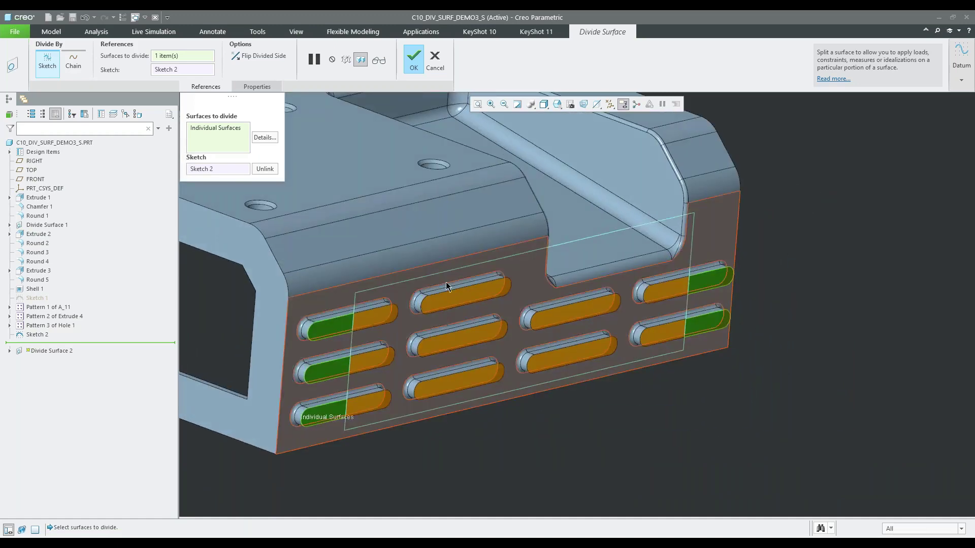
left_click(414, 58)
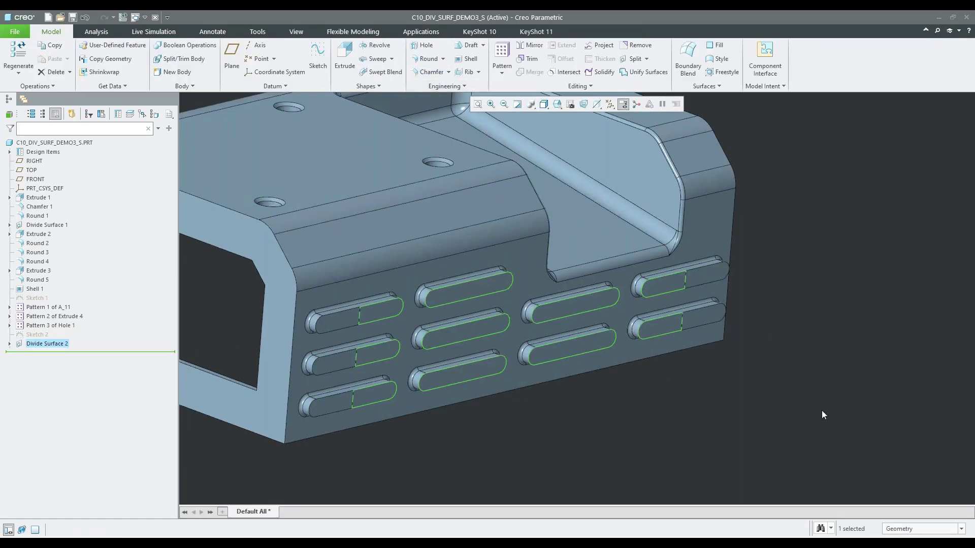
Close the current part, erase it from the session, and open the c10_div_surf_id_stability part from the working directory.
left_click(155, 17)
left_click(143, 62)
left_click(496, 367)
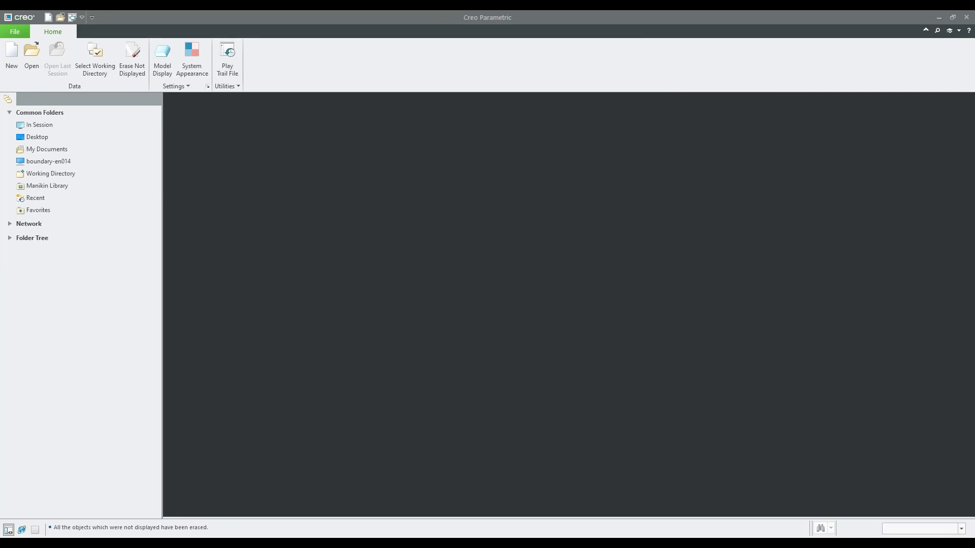
left_click(90, 174)
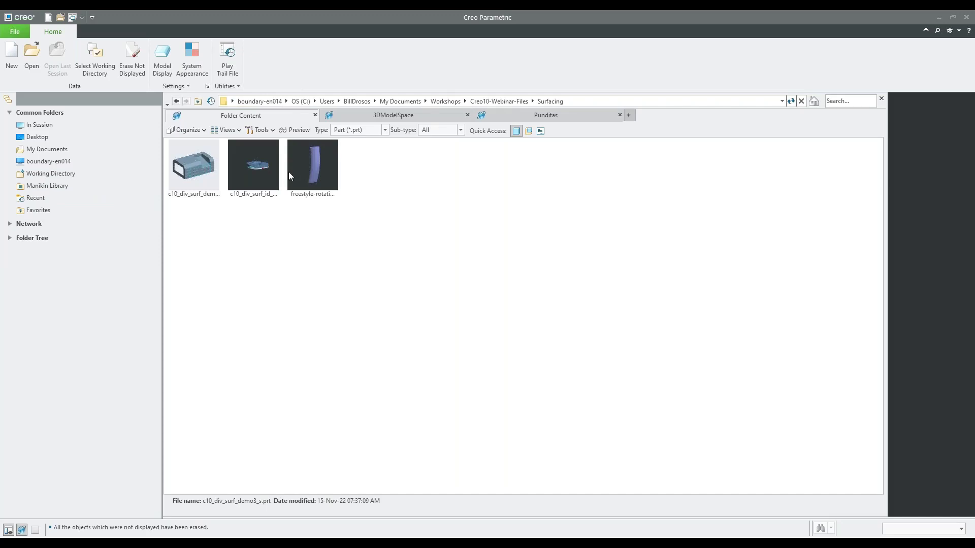
double_click(273, 167)
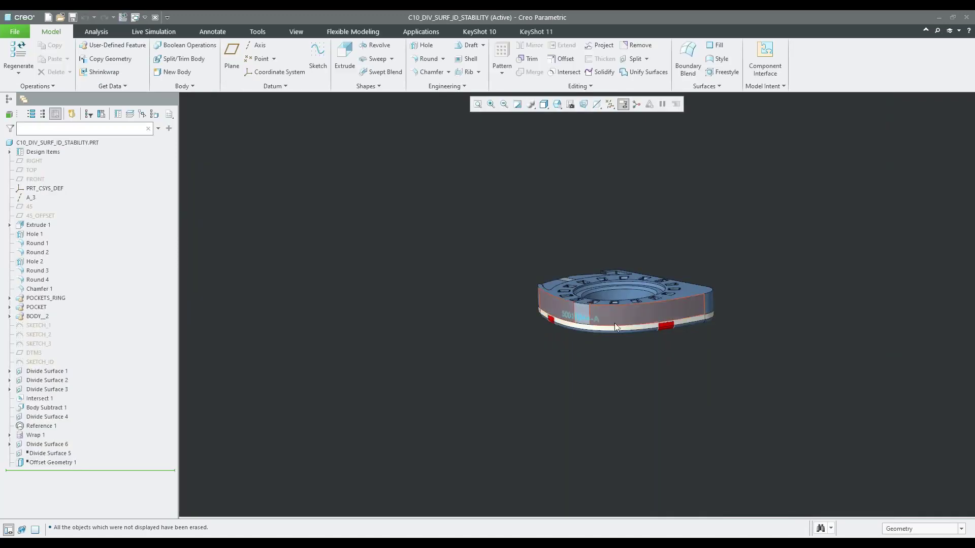
Divide the ring's outer side surface using the wrapped text curves of Wrap 1 as the chain.
scroll(605, 320, "down", 10)
left_click(34, 435)
left_click(646, 59)
left_click(654, 82)
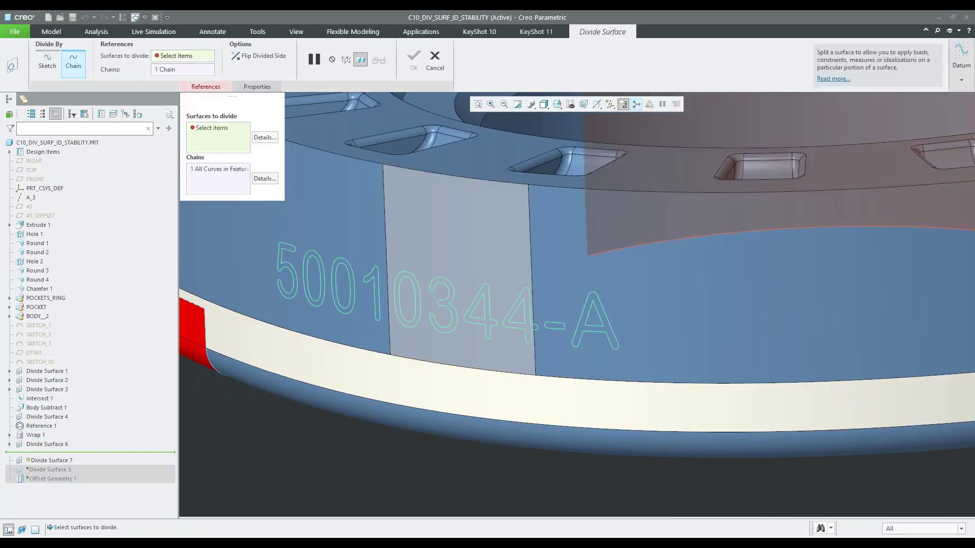
scroll(588, 266, "up", 4)
scroll(415, 220, "down", 2)
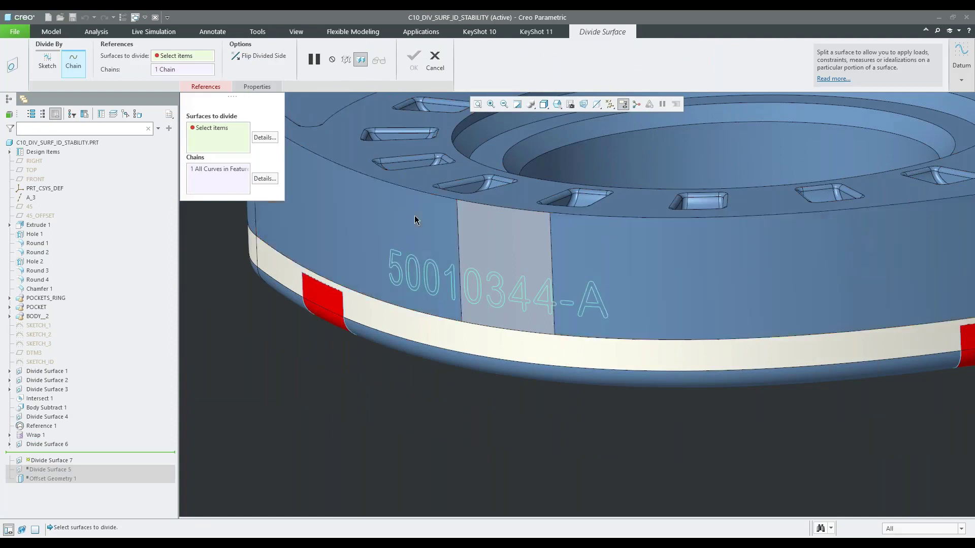
left_click(497, 241)
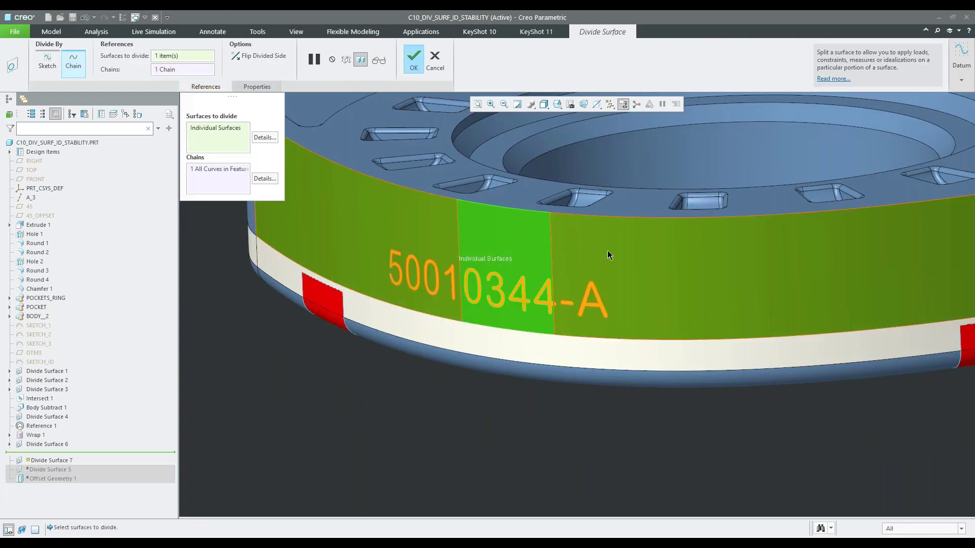
left_click(416, 57)
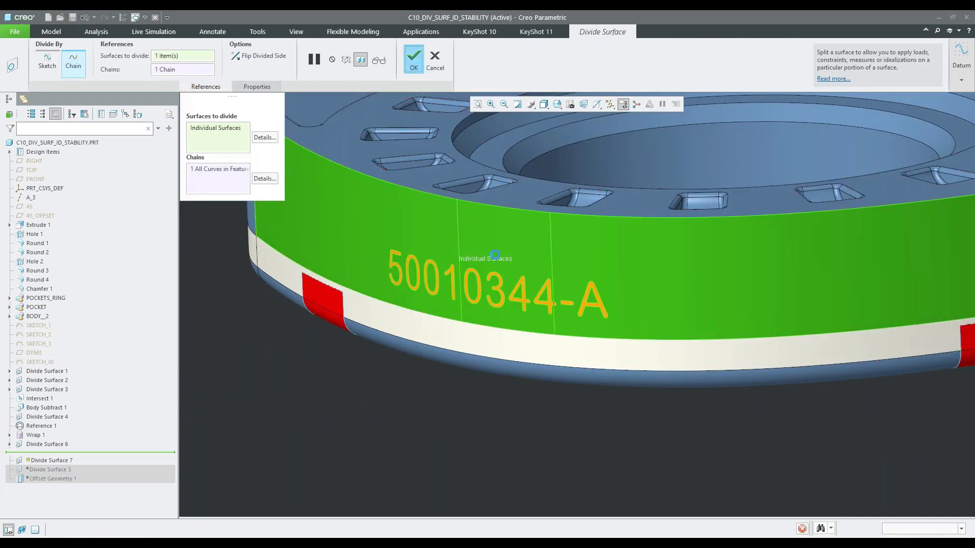
left_click(572, 453)
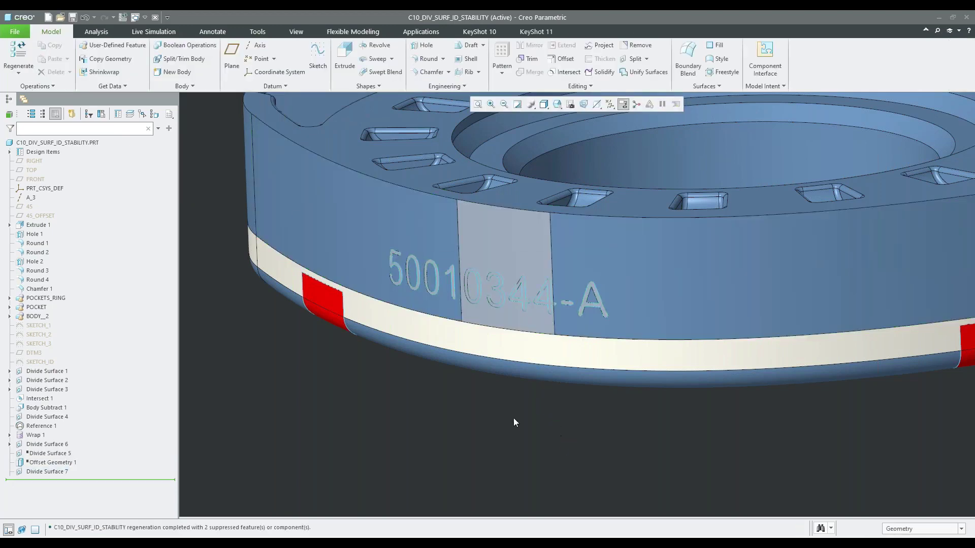
Apply the yellow appearance to all divided text regions on the ring's outer side surface.
left_click(296, 32)
left_click(105, 76)
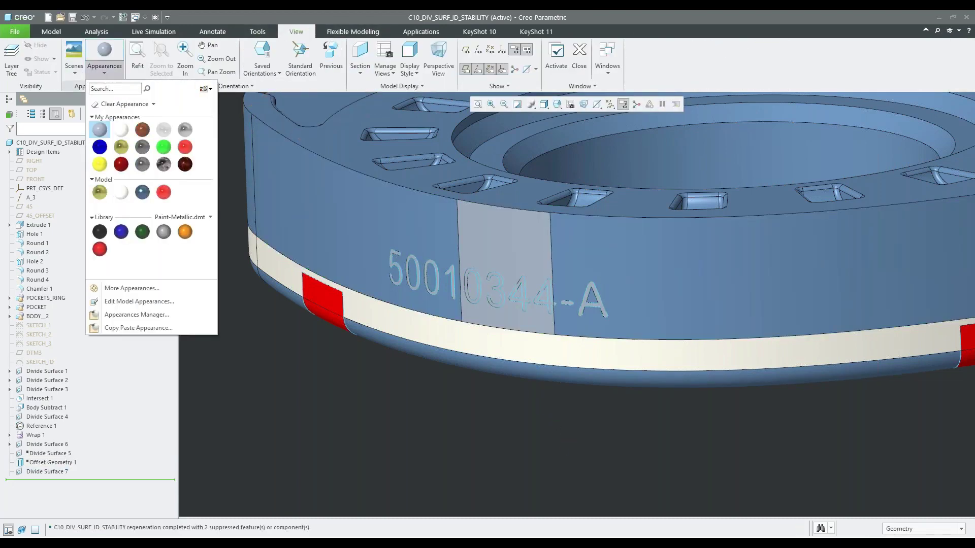
scroll(449, 289, "down", 2)
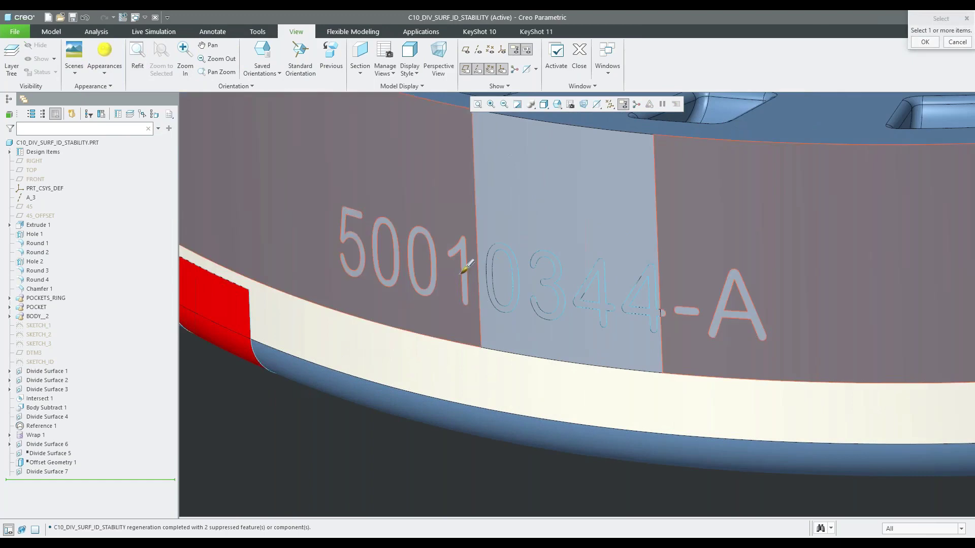
scroll(468, 267, "down", 2)
left_click(510, 249)
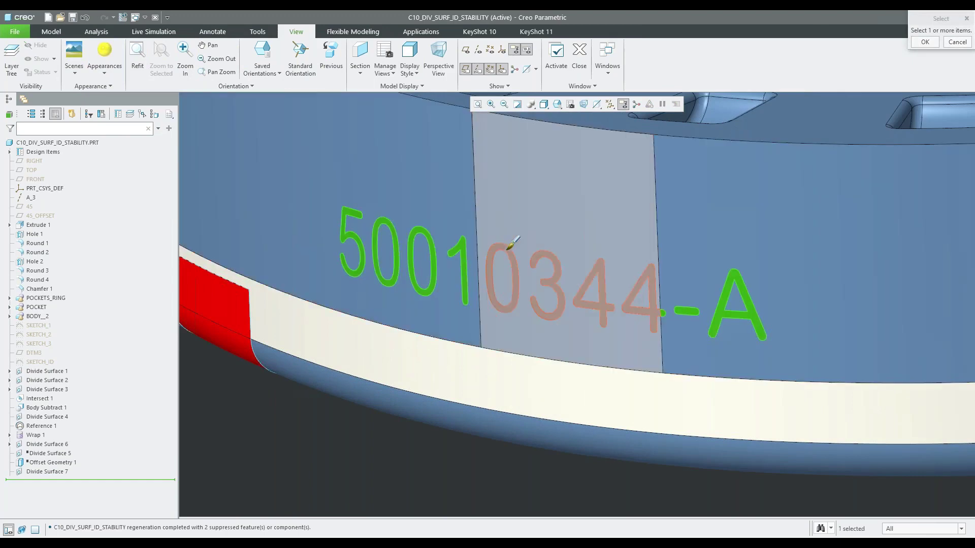
middle_click(548, 265)
scroll(491, 351, "up", 3)
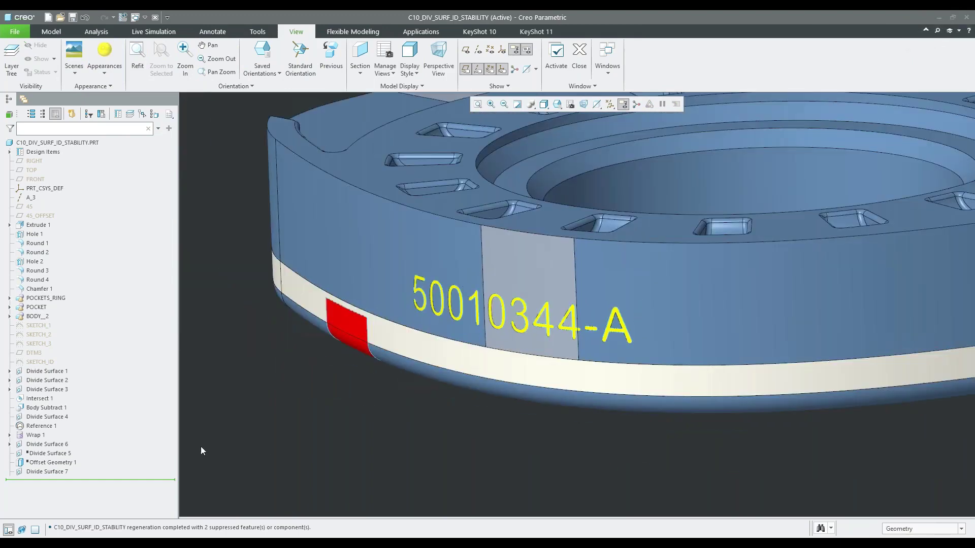
Edit SKETCH_ID's dimensions and move its text along the ring past the grey patch, about 38 above the horizontal reference.
left_click(54, 362)
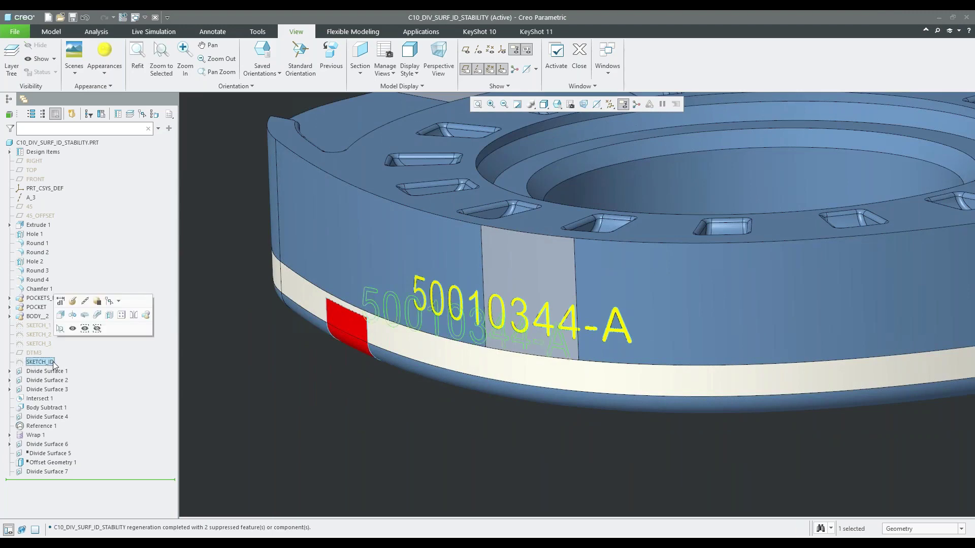
left_click(60, 301)
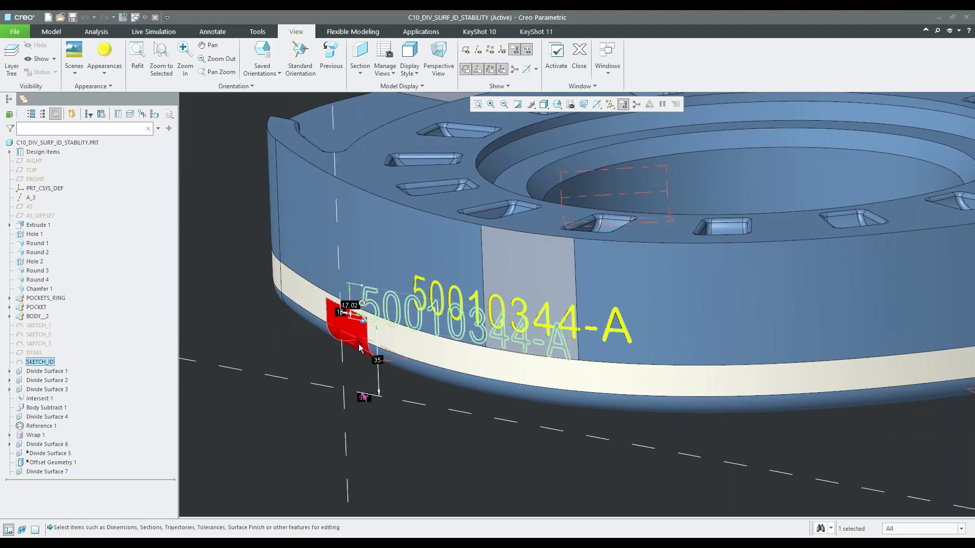
scroll(560, 315, "down", 5)
middle_click_drag(560, 315, 569, 332)
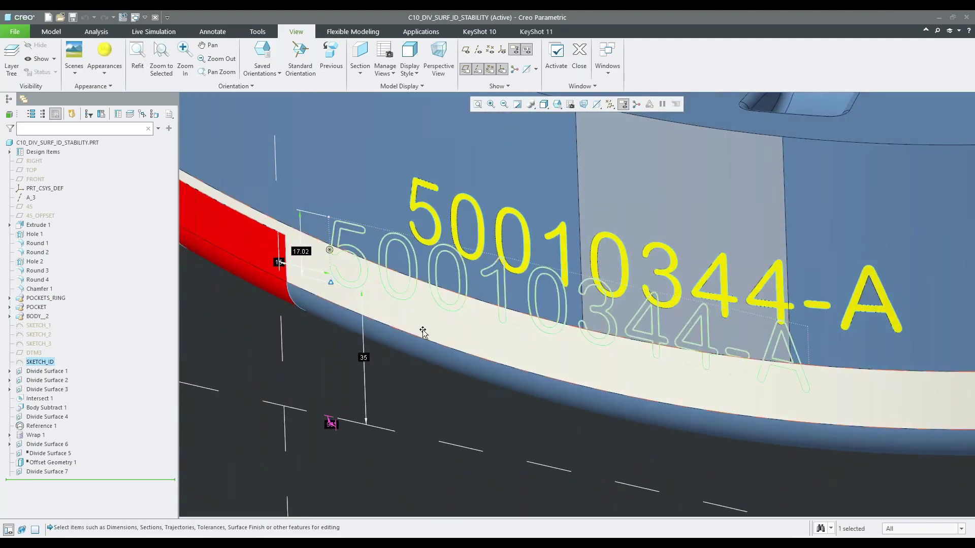
middle_click_drag(424, 332, 508, 285)
scroll(714, 233, "down", 2)
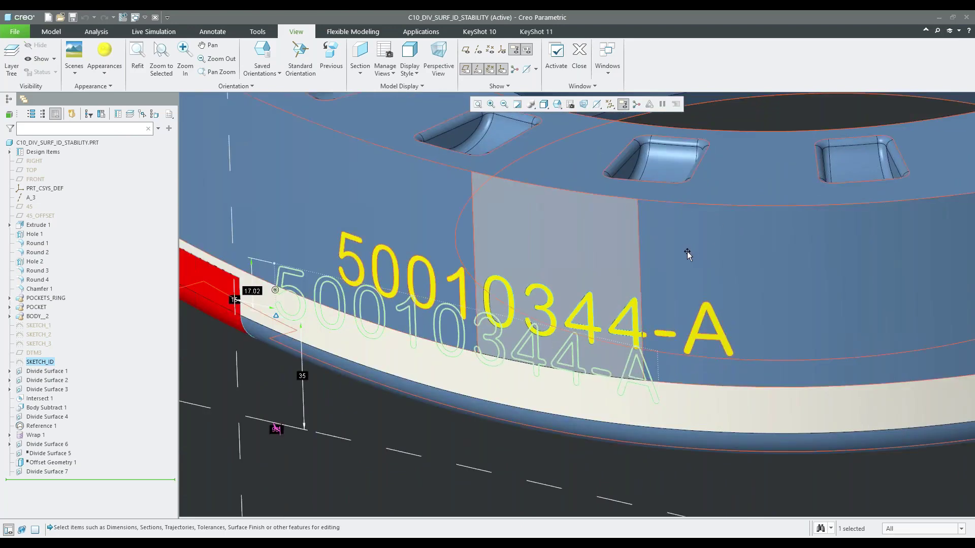
scroll(549, 269, "down", 3)
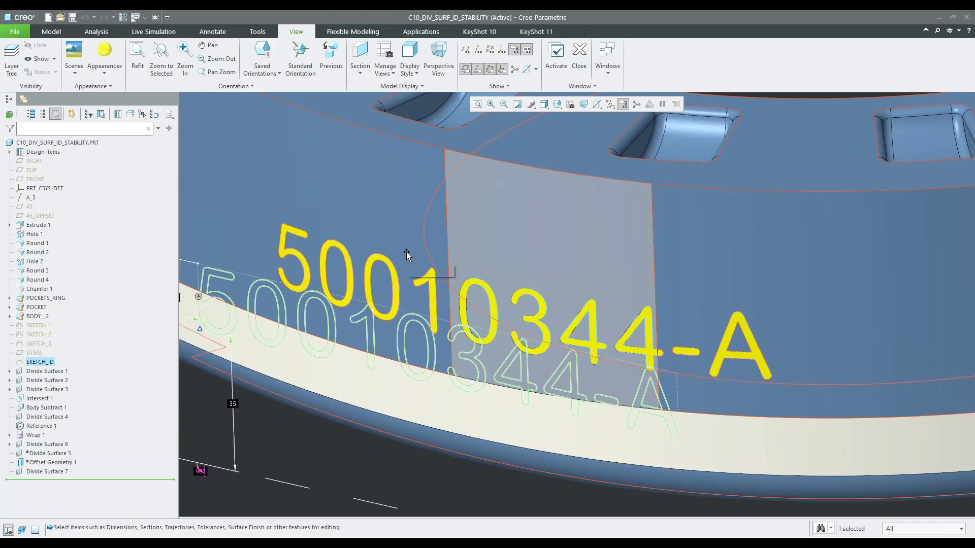
middle_click_drag(414, 253, 521, 304)
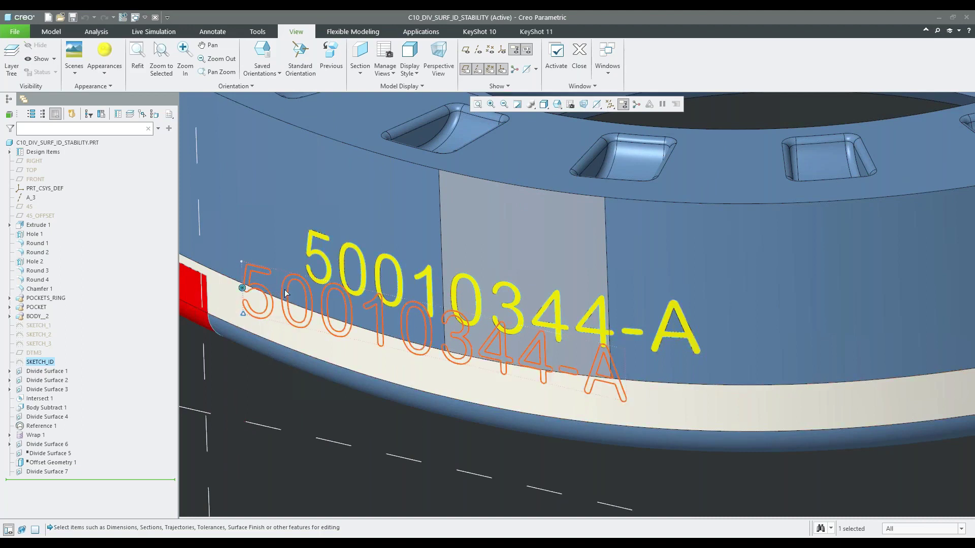
left_click(357, 316)
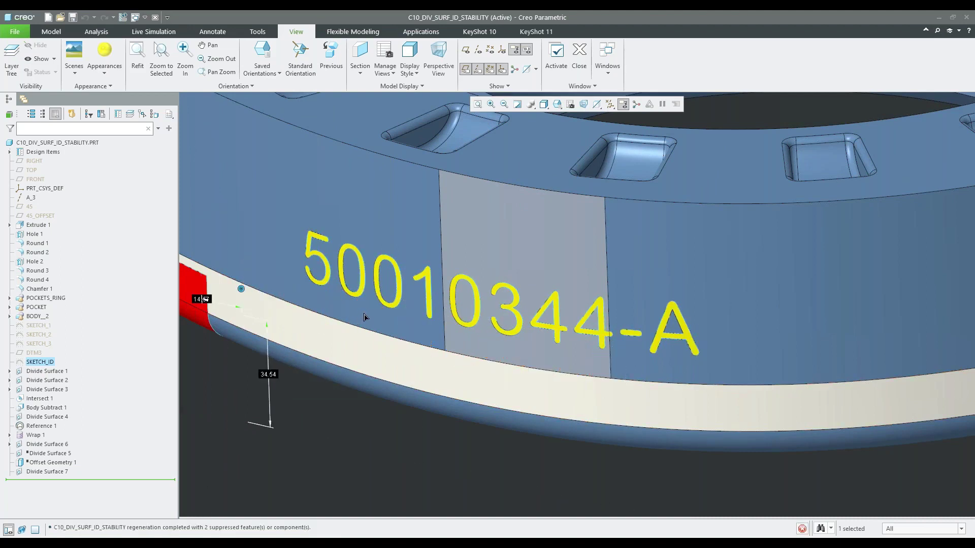
left_click_drag(378, 313, 465, 298)
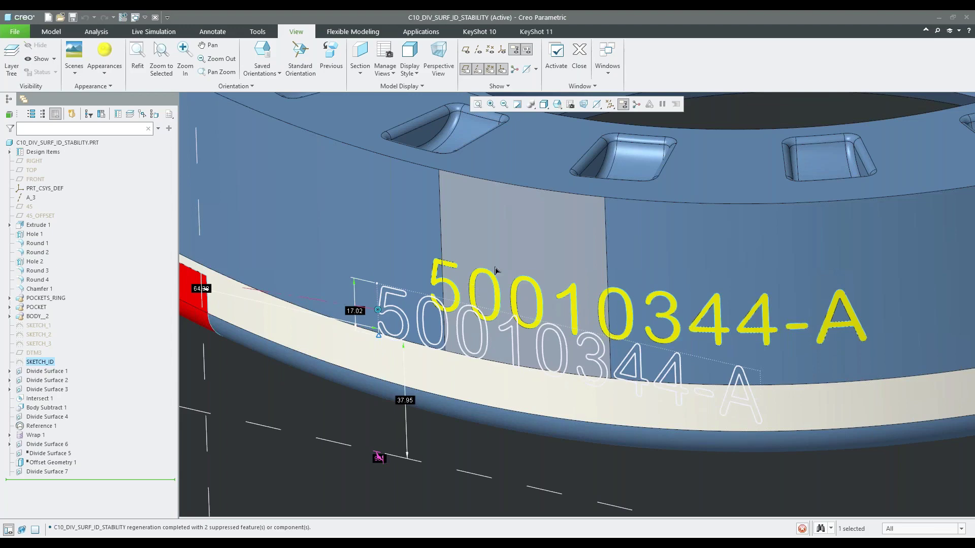
Move the SKETCH_ID text back across the grey patch, about 40 above the horizontal reference, and check the divided text regions.
scroll(495, 270, "up", 2)
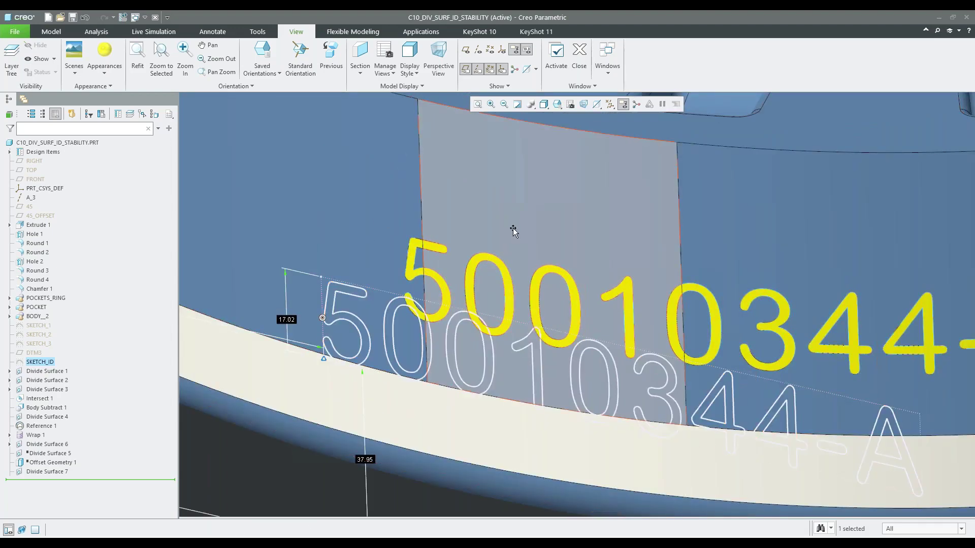
scroll(470, 289, "down", 2)
left_click(468, 290)
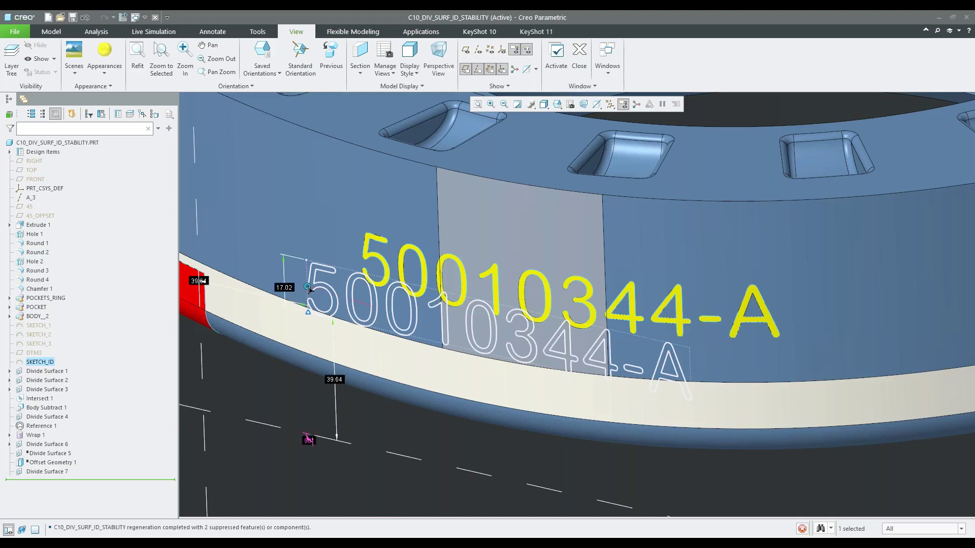
left_click(308, 285)
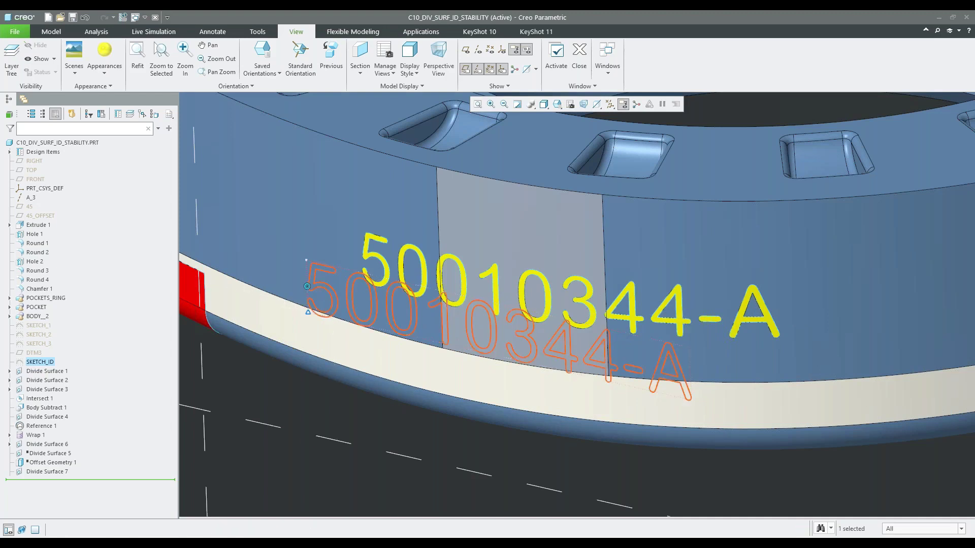
left_click_drag(307, 286, 256, 273)
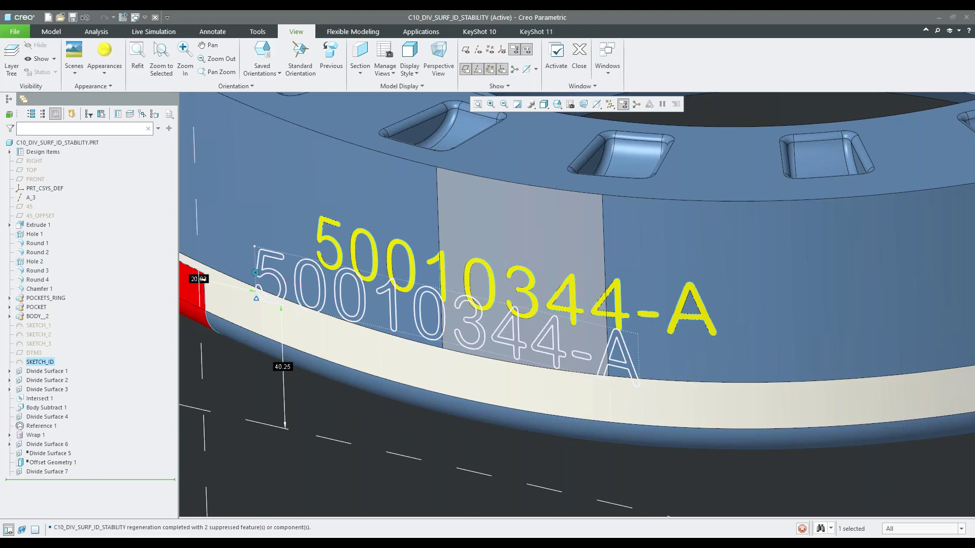
left_click(256, 273)
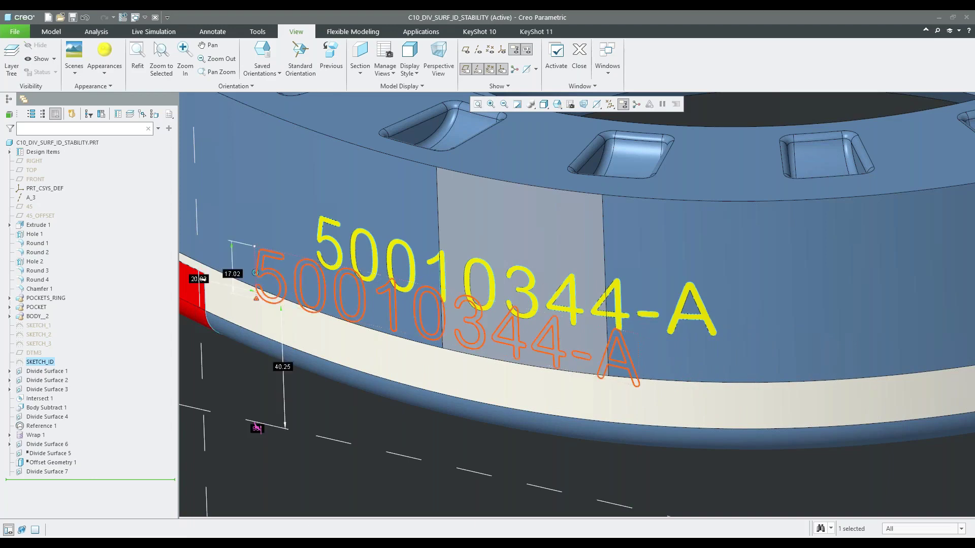
scroll(601, 353, "down", 3)
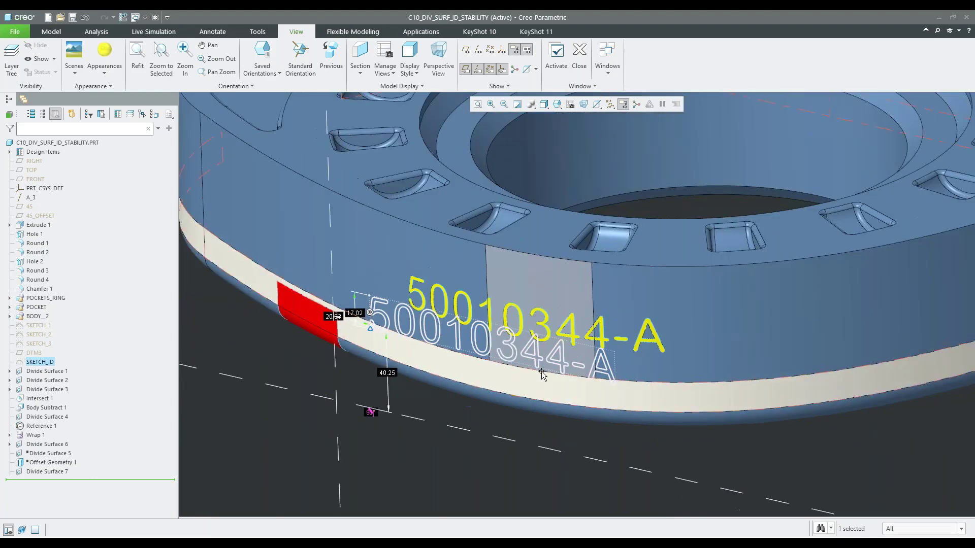
Close the C10_DIV_SURF_ID_STABILITY part and erase all models that are not displayed from the session.
middle_click(229, 340)
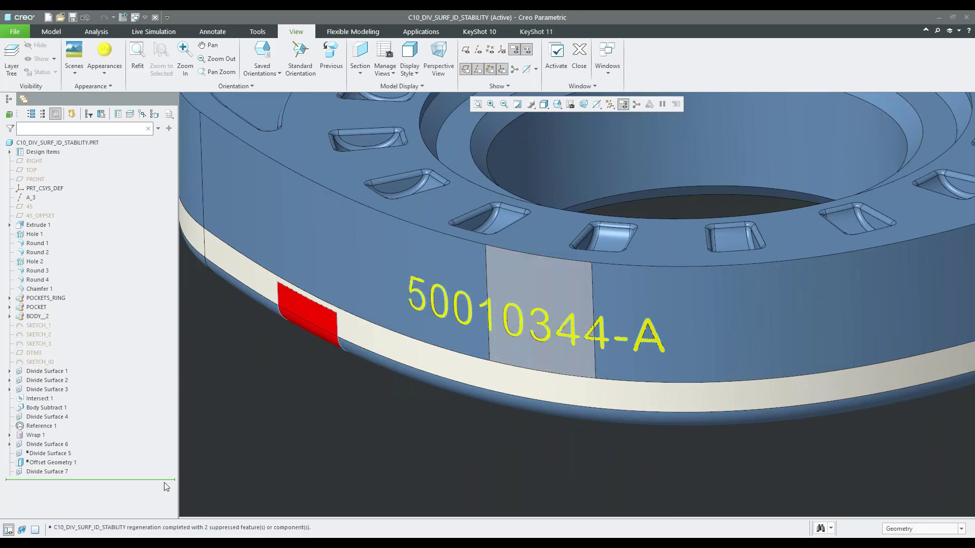
left_click(155, 17)
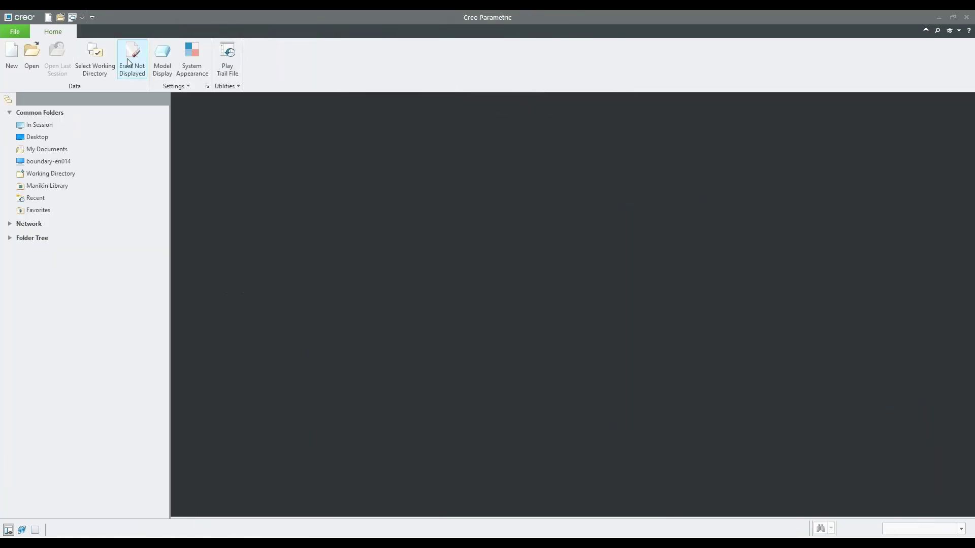
left_click(127, 62)
left_click(497, 366)
Open the freestyle-rotation part from the working directory and edit the definition of its Freestyle 1 feature.
left_click(50, 174)
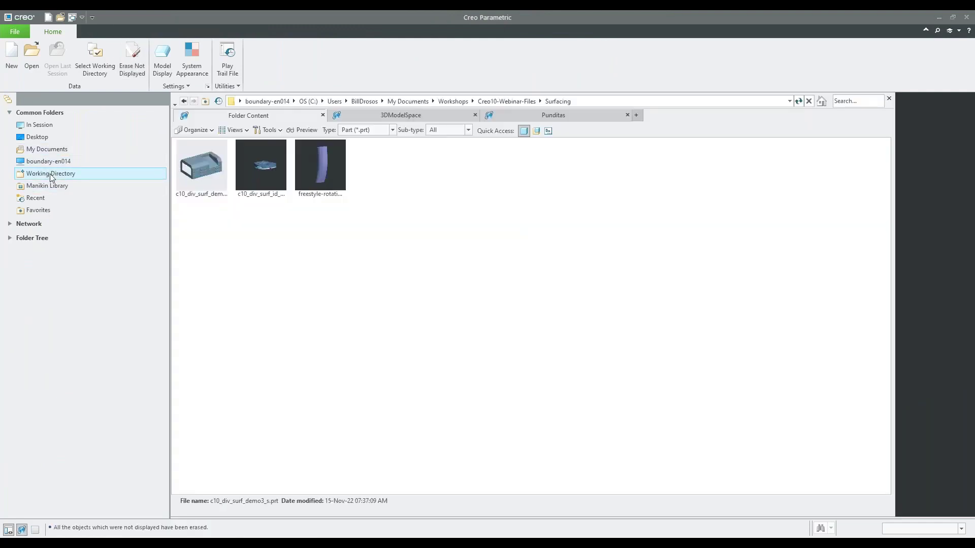
double_click(320, 167)
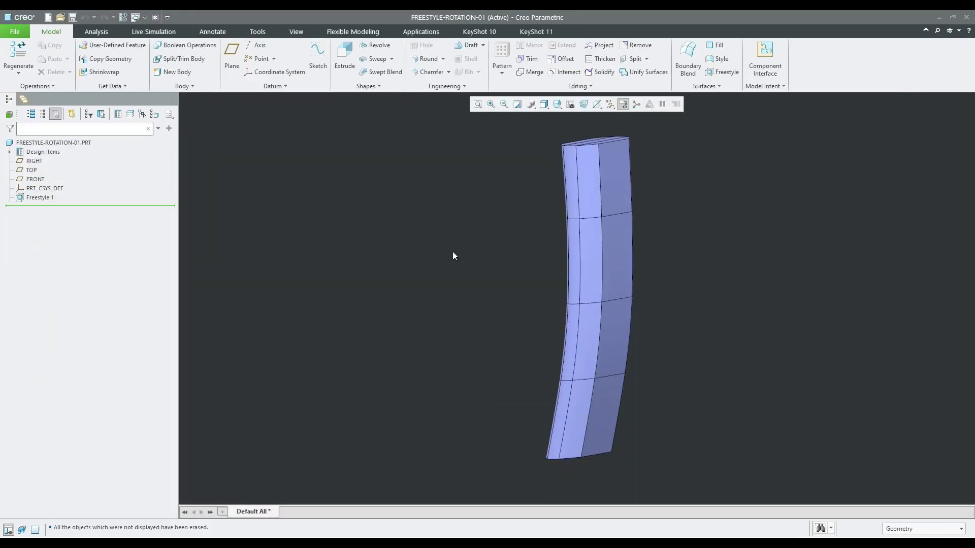
mouse_move(405, 309)
middle_mouse_down()
mouse_move(396, 300)
mouse_move(416, 304)
middle_mouse_up()
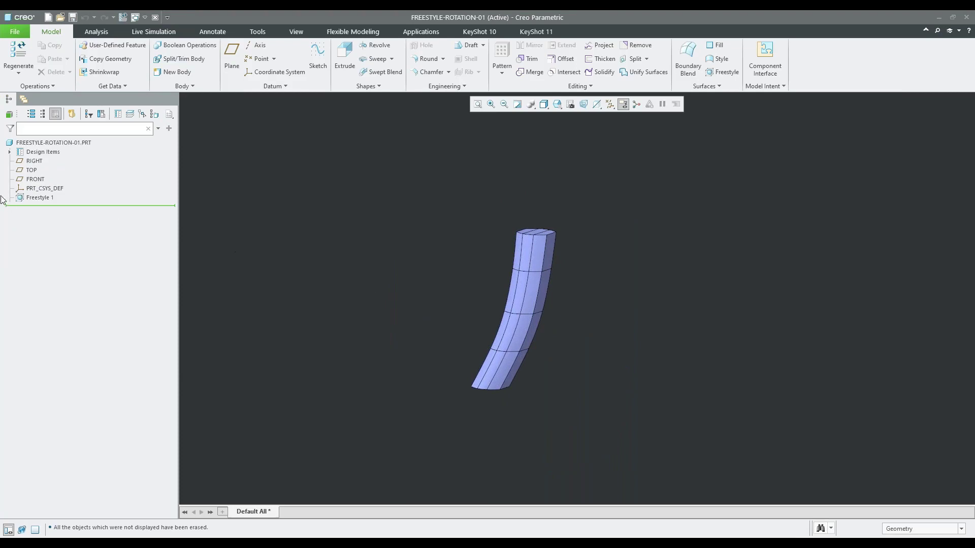
left_click(41, 198)
left_click(47, 138)
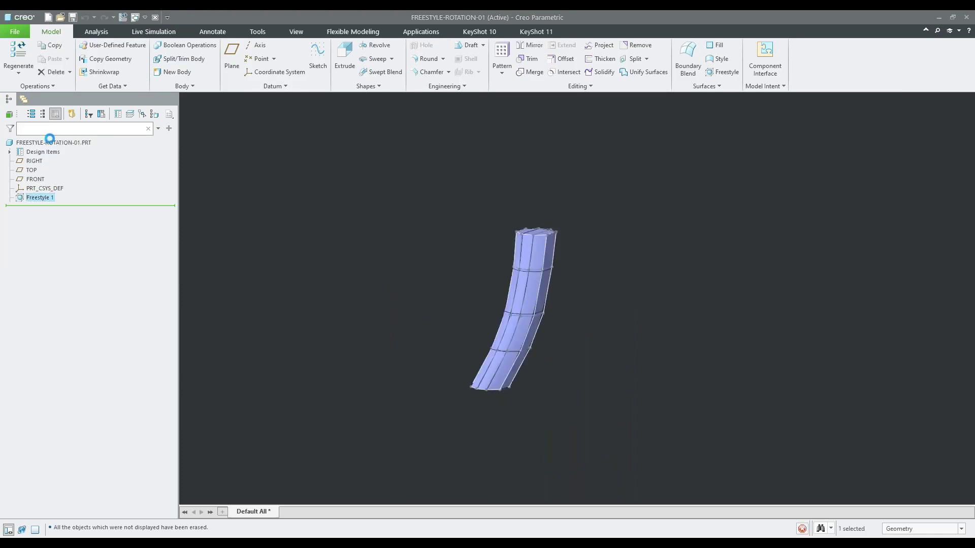
middle_click_drag(544, 339, 490, 335)
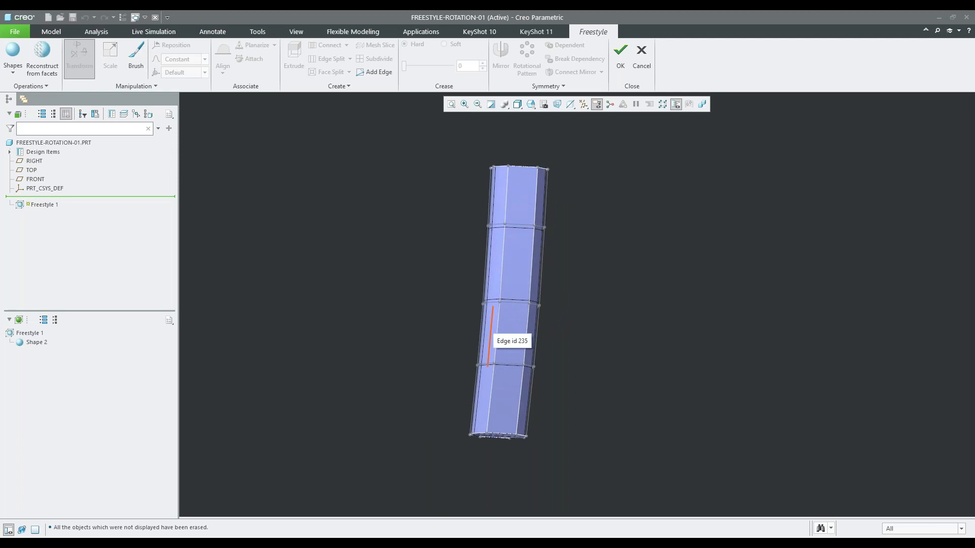
scroll(592, 210, "down", 3)
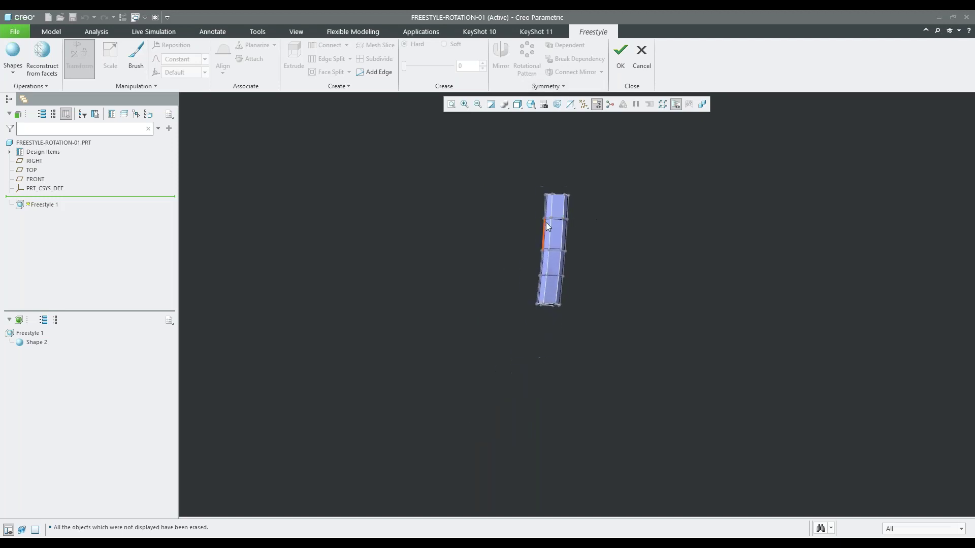
Show the coordinate systems and start a rotational pattern of Shape 2 about the Z axis of PRT_CSYS_DEF.
left_click(27, 343)
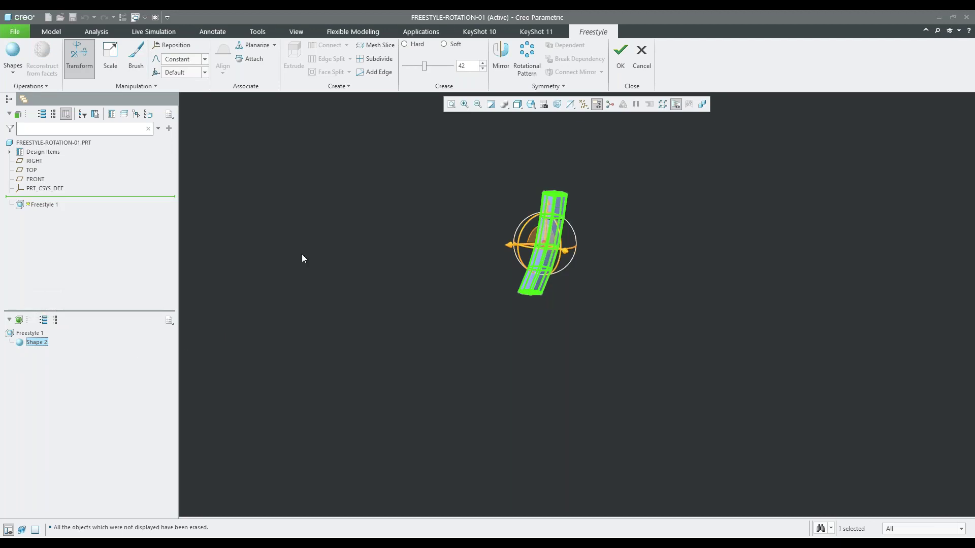
left_click(526, 58)
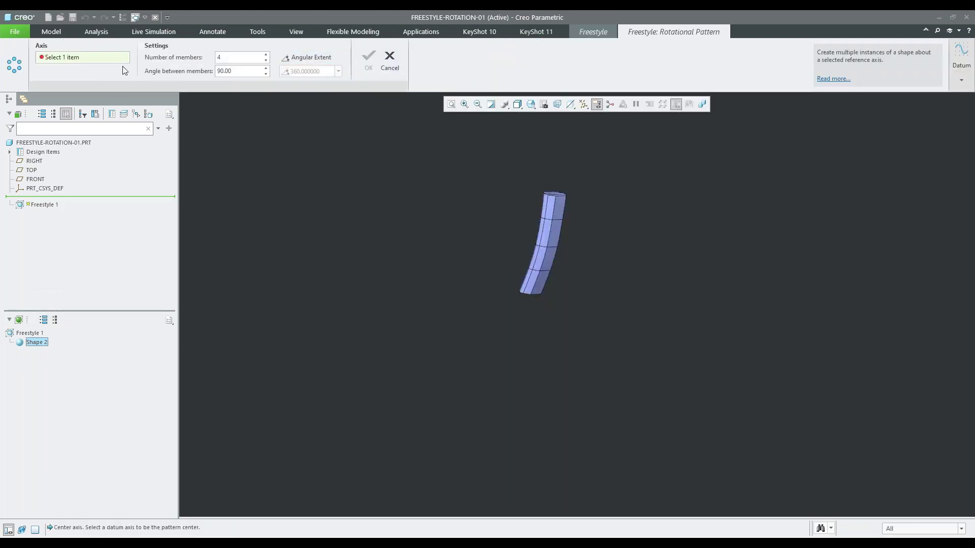
left_click(587, 104)
left_click(616, 150)
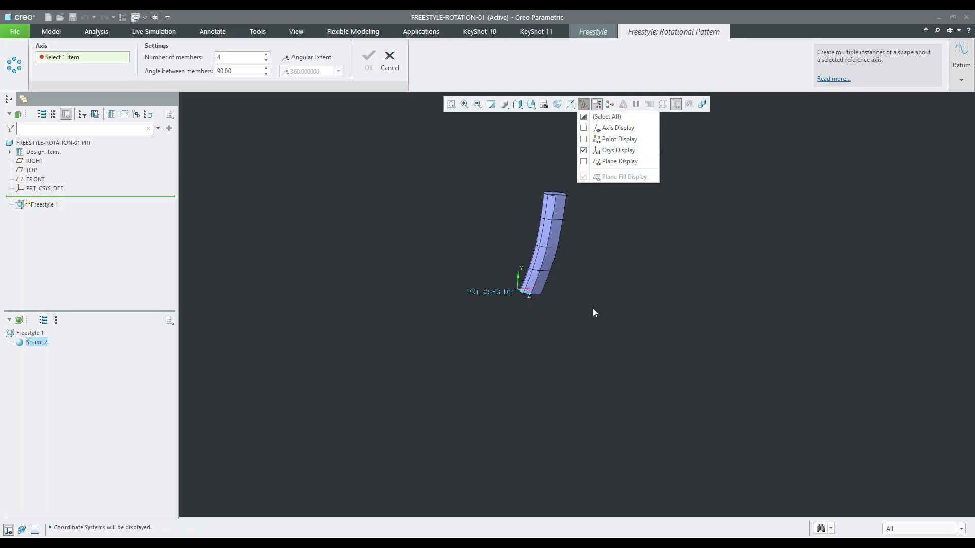
scroll(532, 298, "down", 2)
left_click(523, 296)
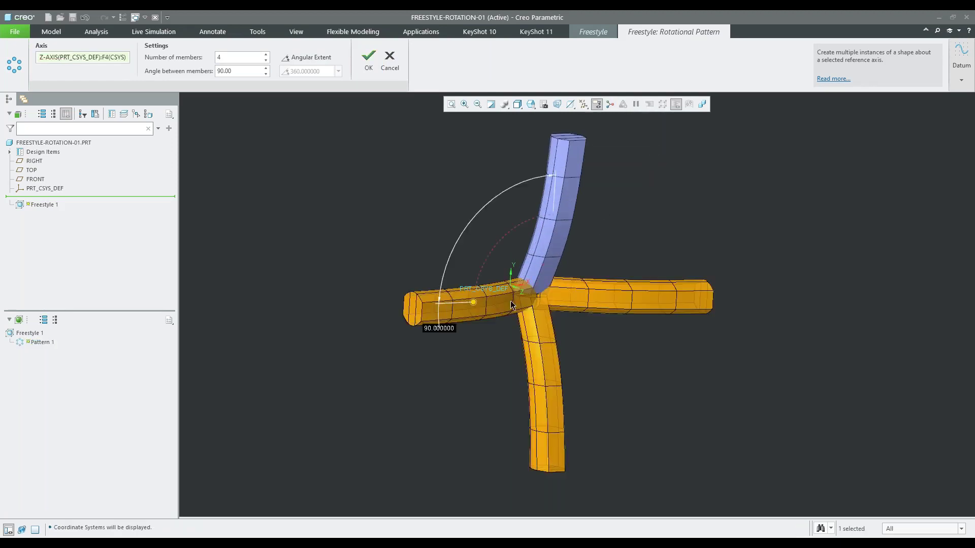
Set the rotational pattern to 6 members spread over a 360° angular extent and accept it.
scroll(435, 353, "up", 2)
middle_click_drag(419, 344, 449, 345)
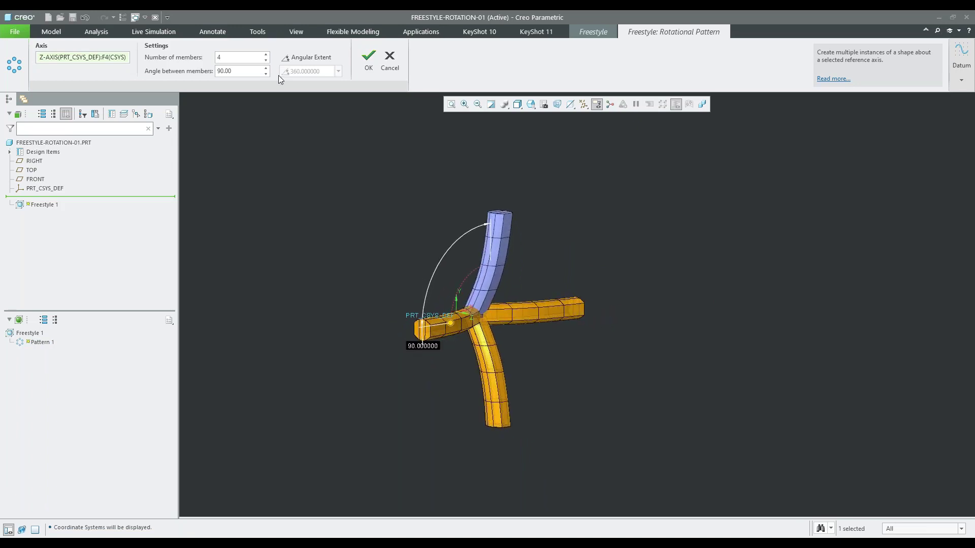
left_click(300, 61)
double_click(247, 57)
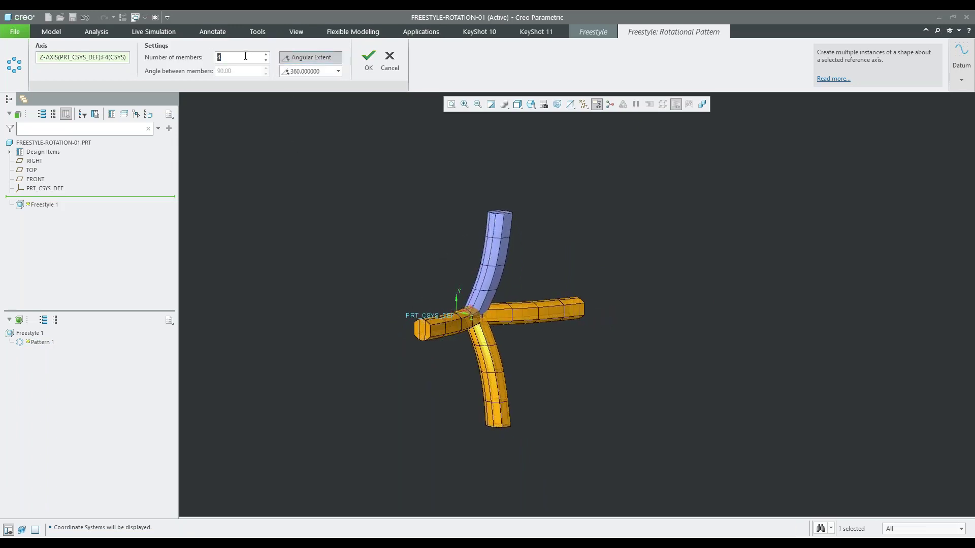
key("Return")
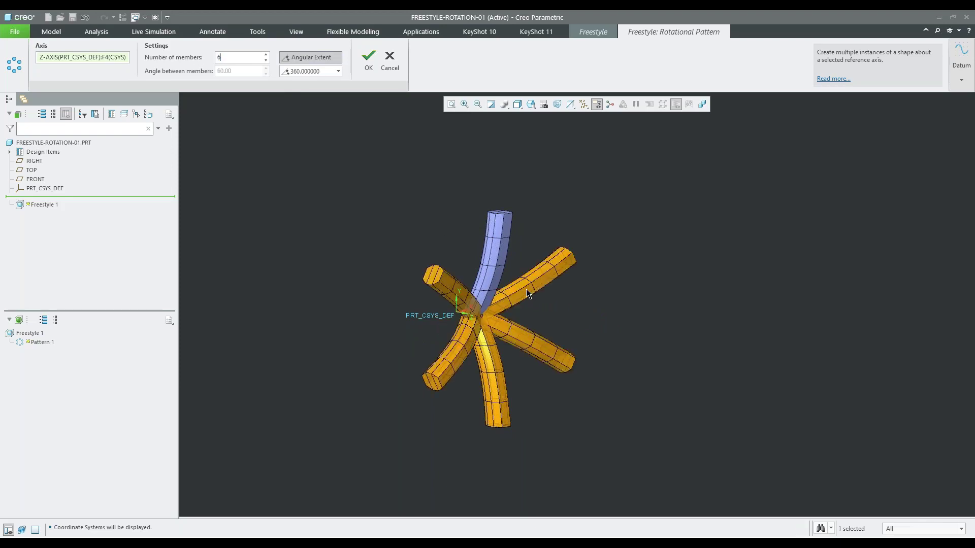
middle_click_drag(526, 289, 487, 305)
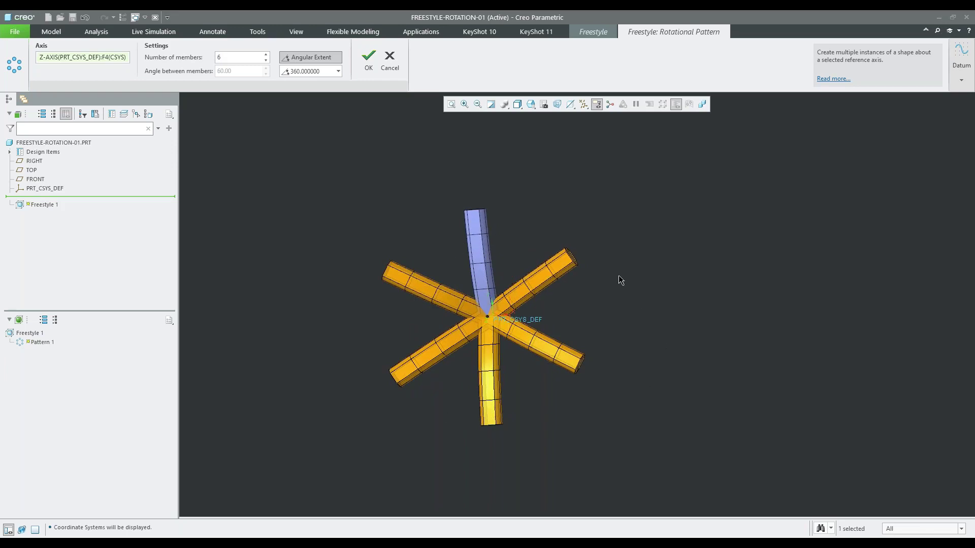
middle_click_drag(428, 298, 419, 319)
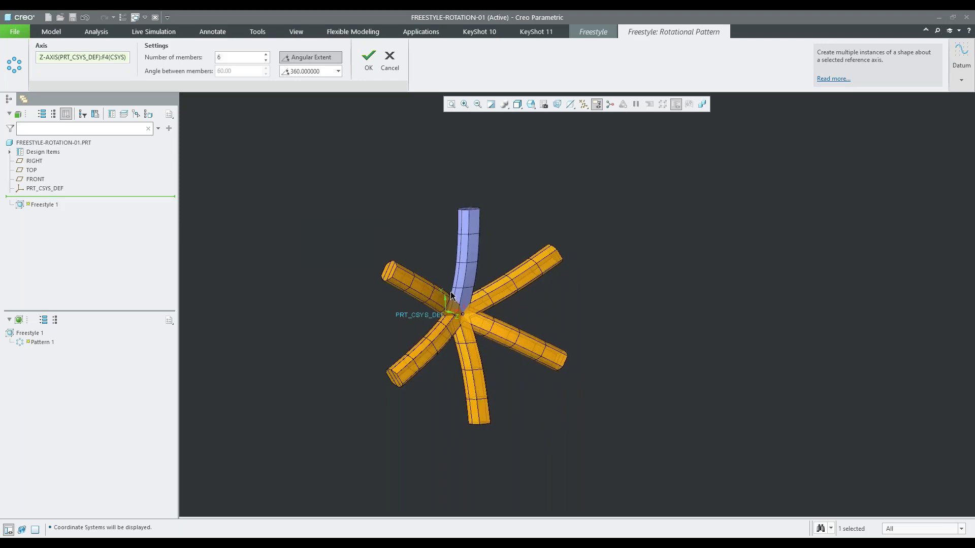
left_click(368, 56)
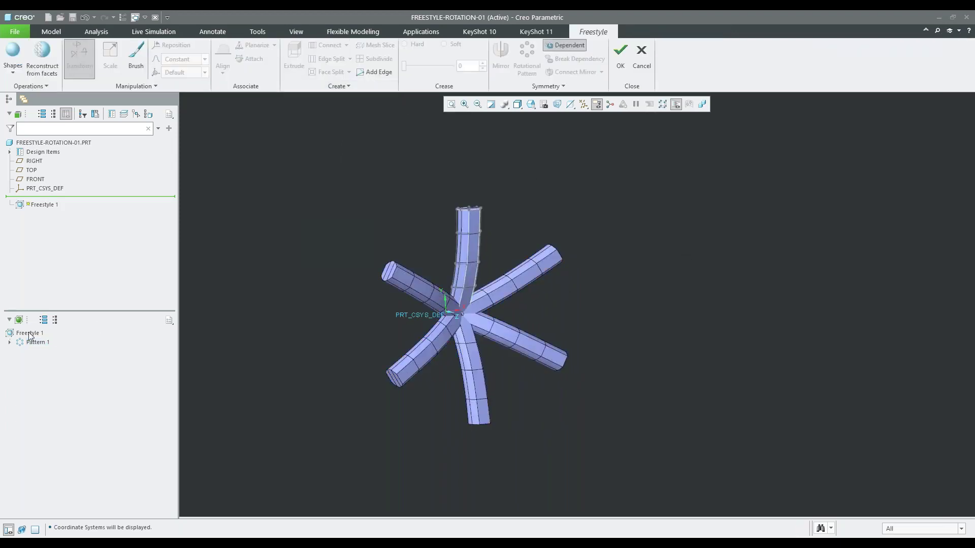
Expand Pattern 1 and move all control mesh points of the first member radially outward from the pattern centre.
left_click(10, 342)
mouse_move(462, 321)
middle_mouse_down()
mouse_move(416, 316)
mouse_move(417, 307)
mouse_move(427, 320)
middle_mouse_up()
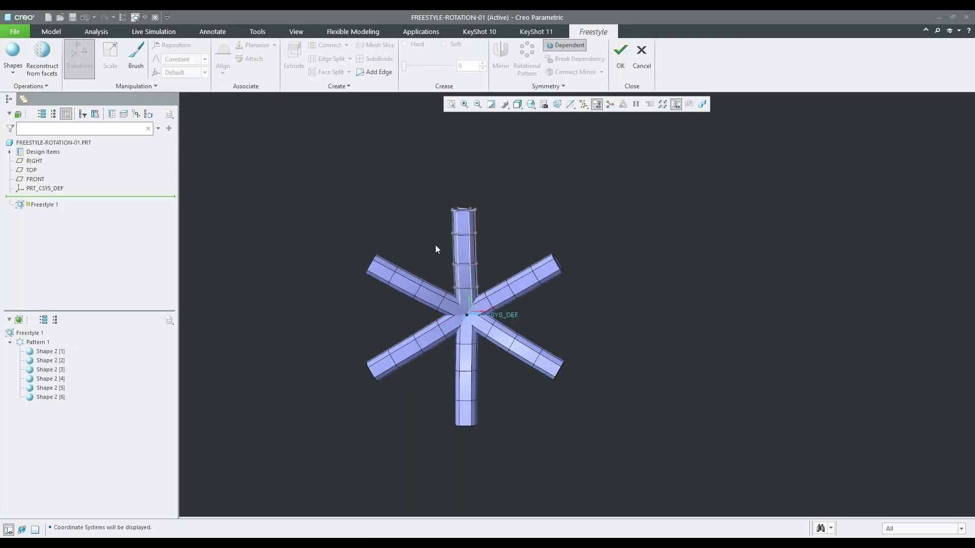
left_click_drag(426, 184, 518, 333)
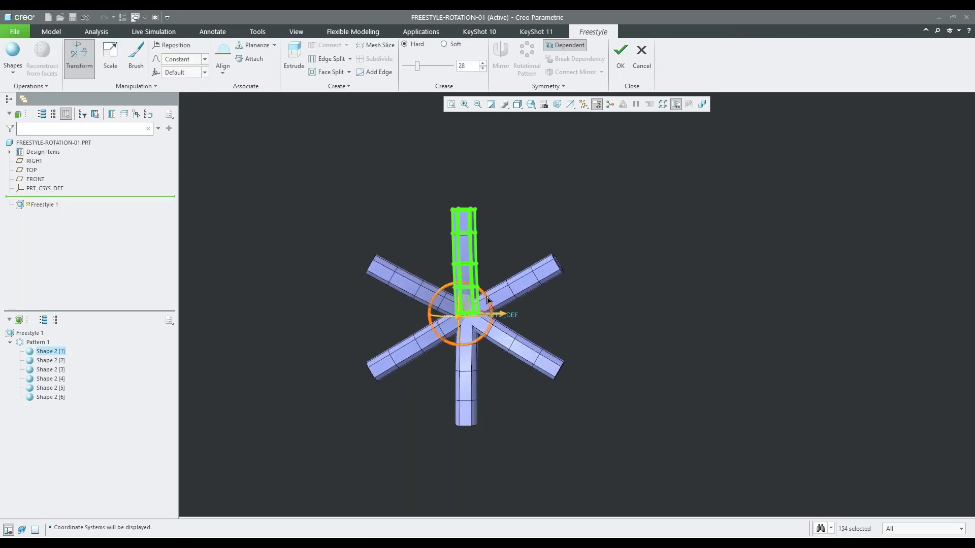
left_click_drag(463, 279, 461, 231)
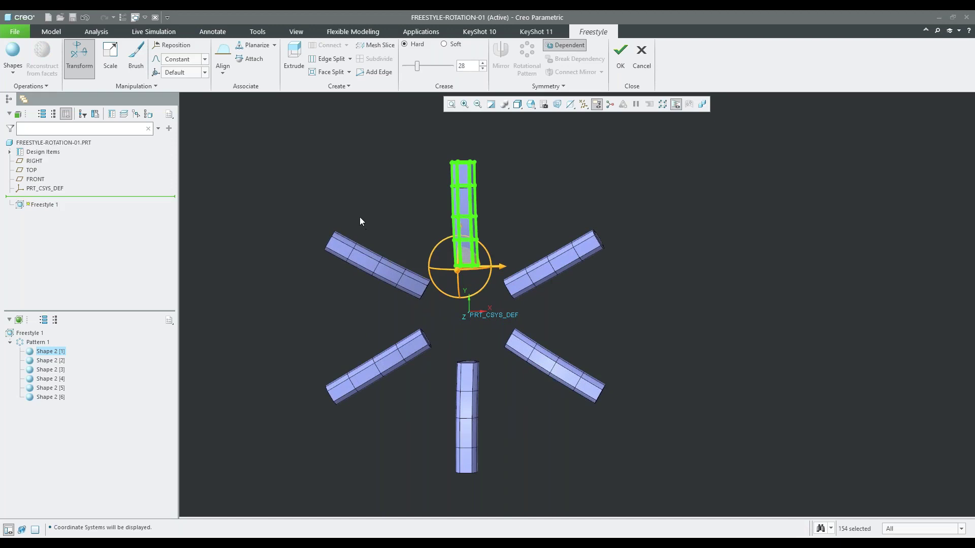
middle_click_drag(360, 216, 385, 218)
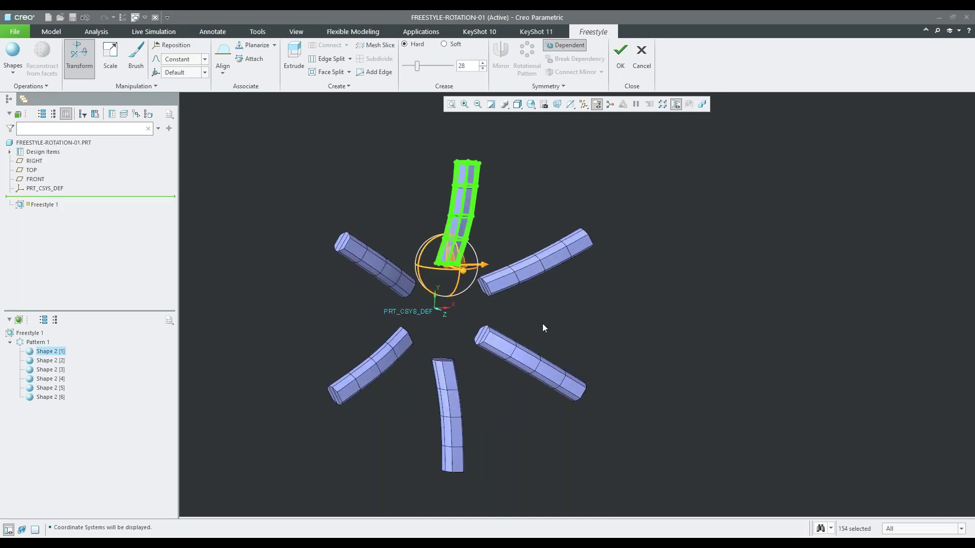
key("ctrl+d")
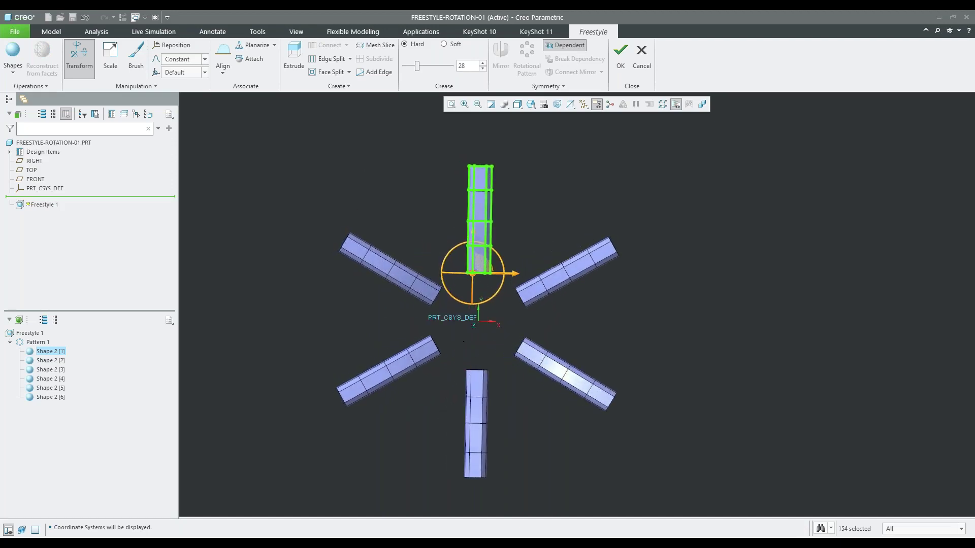
Reshape the first pattern member into a blade by flaring its outer end sideways and offsetting its straight outer edge.
left_click(591, 164)
scroll(450, 190, "down", 2)
left_click_drag(437, 140, 493, 247)
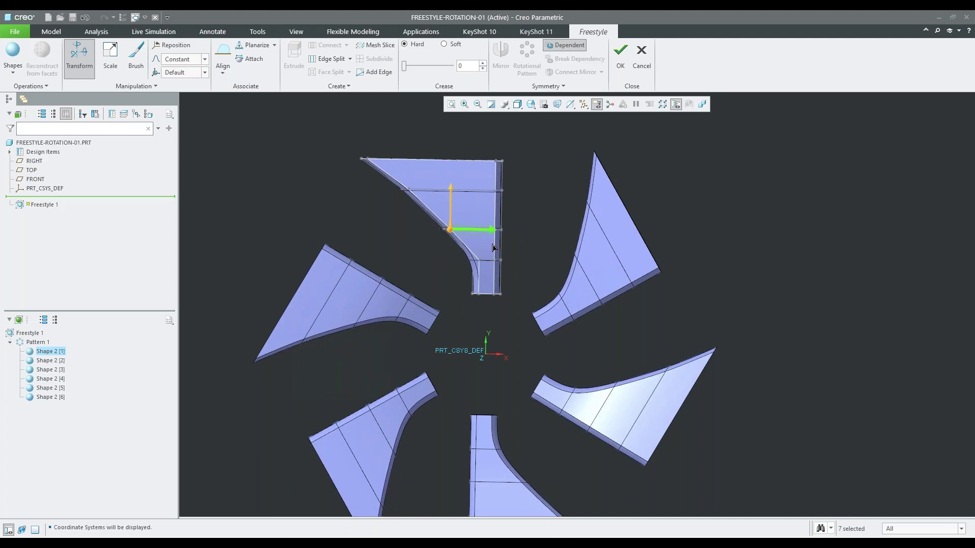
left_click_drag(472, 133, 505, 169)
Split the four front and four back faces of the first blade's control mesh with an inset face split.
left_click(429, 182)
scroll(459, 217, "up", 2)
left_click(458, 216, "ctrl")
left_click(491, 251, "ctrl")
left_click(495, 294, "ctrl")
middle_click_drag(494, 294, 386, 162)
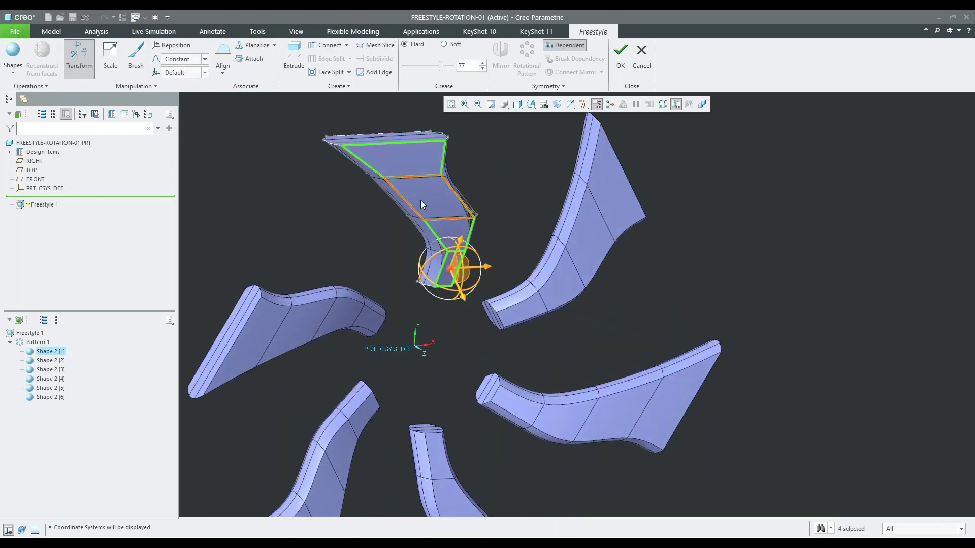
left_click(394, 162, "ctrl")
left_click(422, 195, "ctrl")
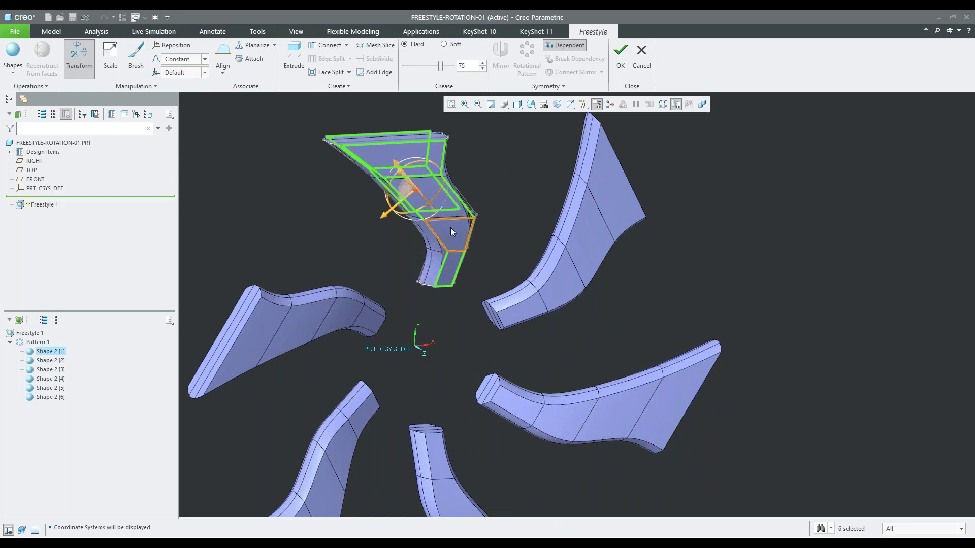
left_click(449, 228, "ctrl")
scroll(477, 271, "up", 5)
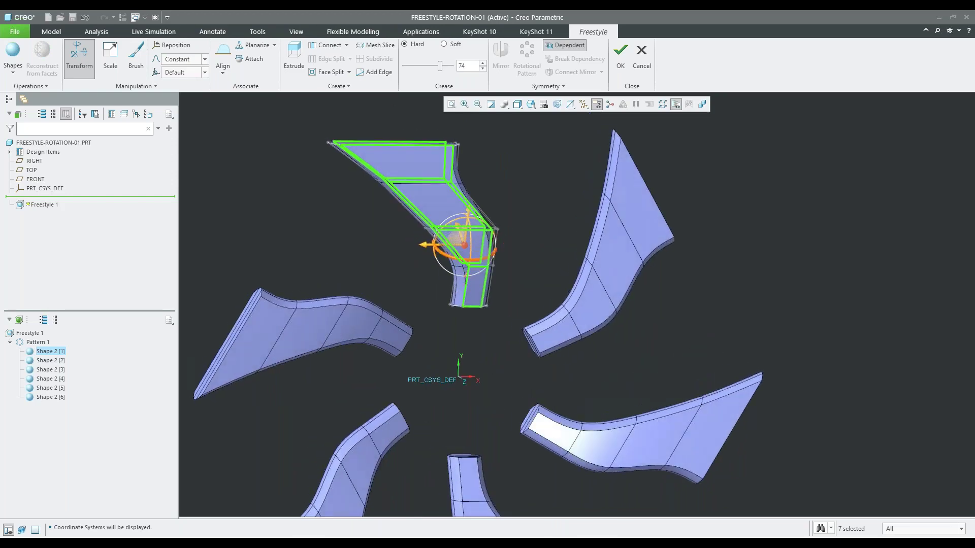
left_click(474, 278, "ctrl")
scroll(502, 297, "down", 5)
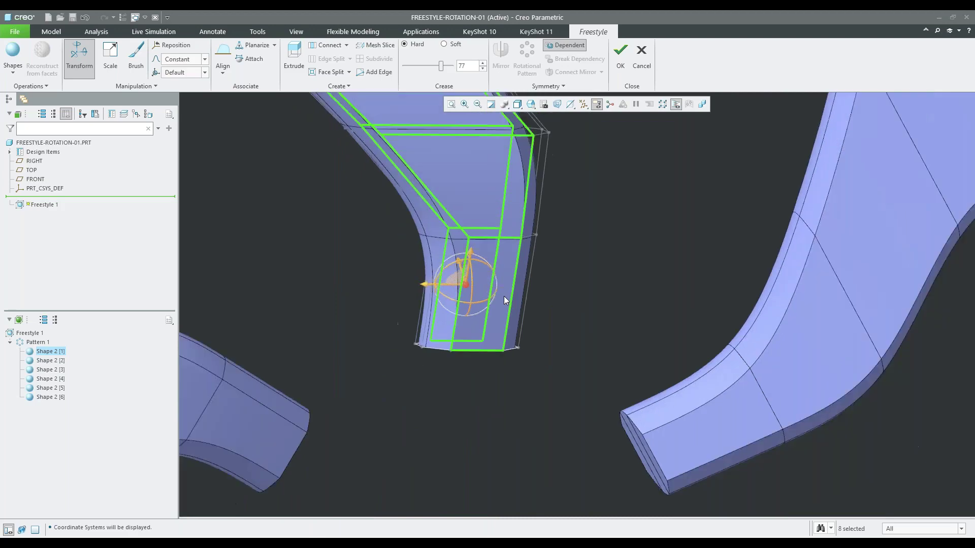
scroll(501, 322, "down", 3)
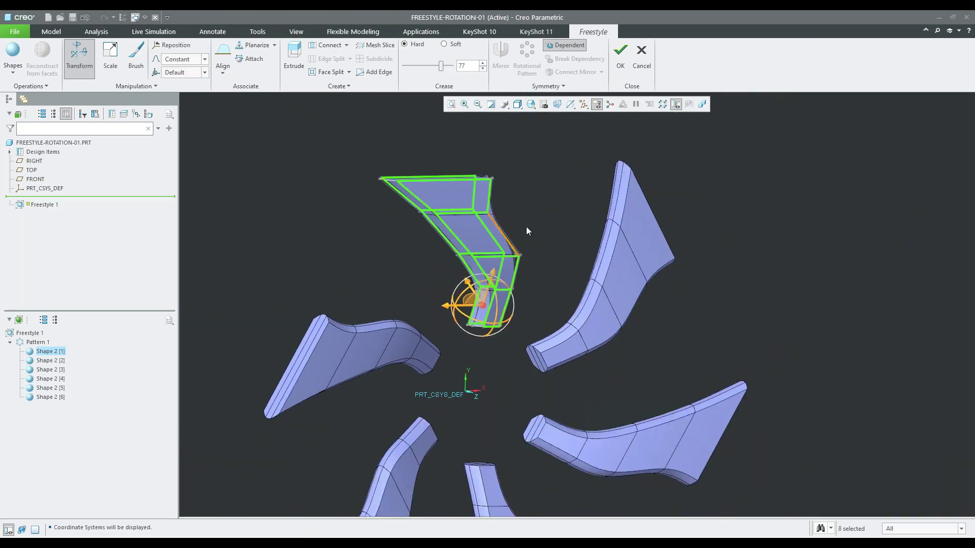
right_click(538, 186)
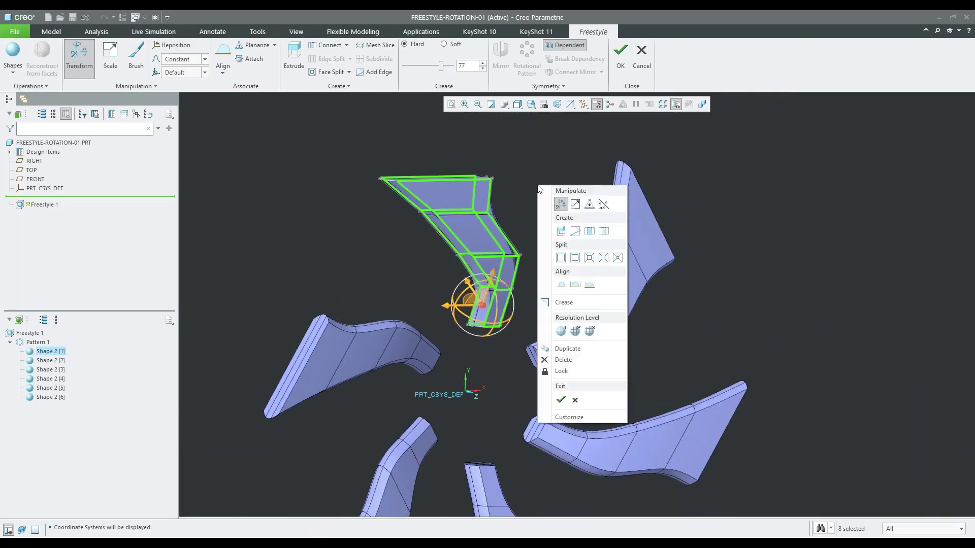
left_click(589, 257)
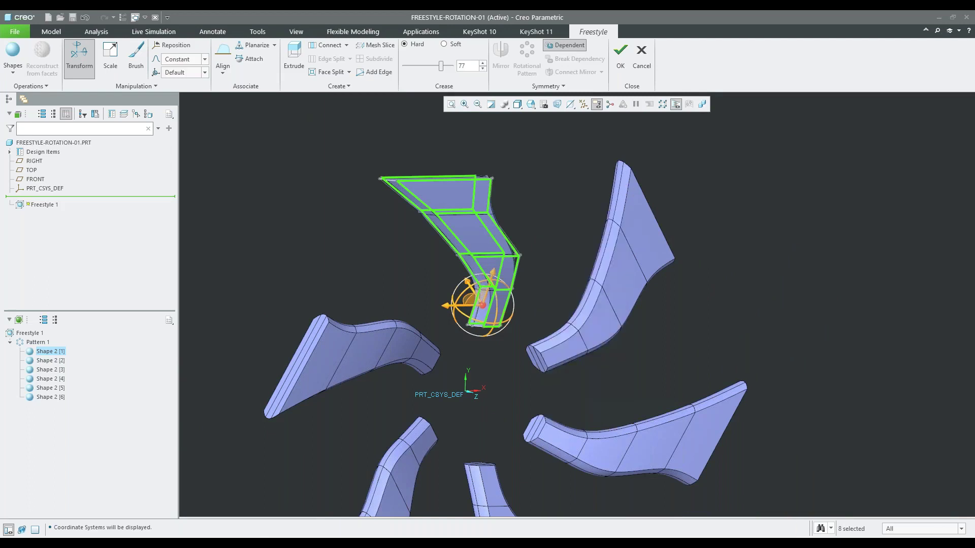
Connect the inset front and back faces of the first blade to cut an elongated opening through it.
right_click(563, 206)
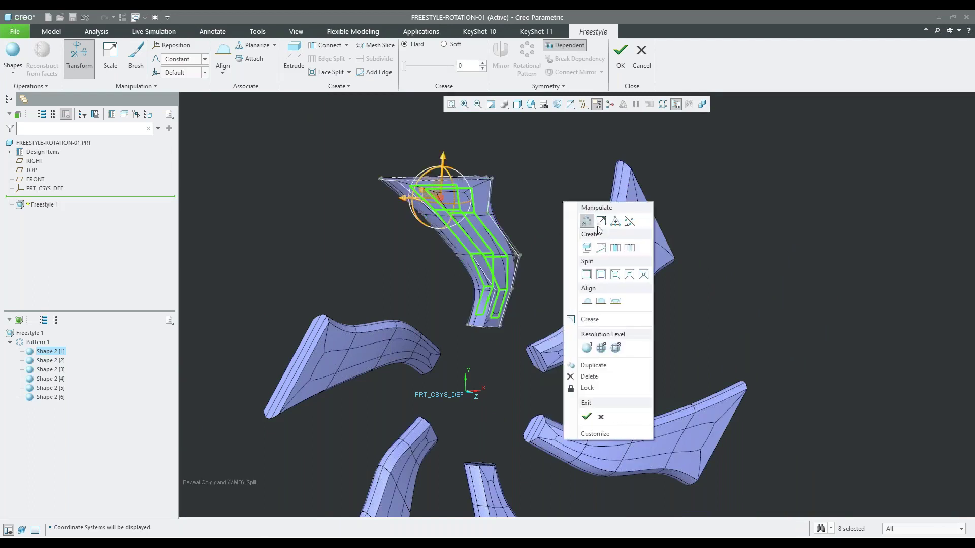
left_click(612, 248)
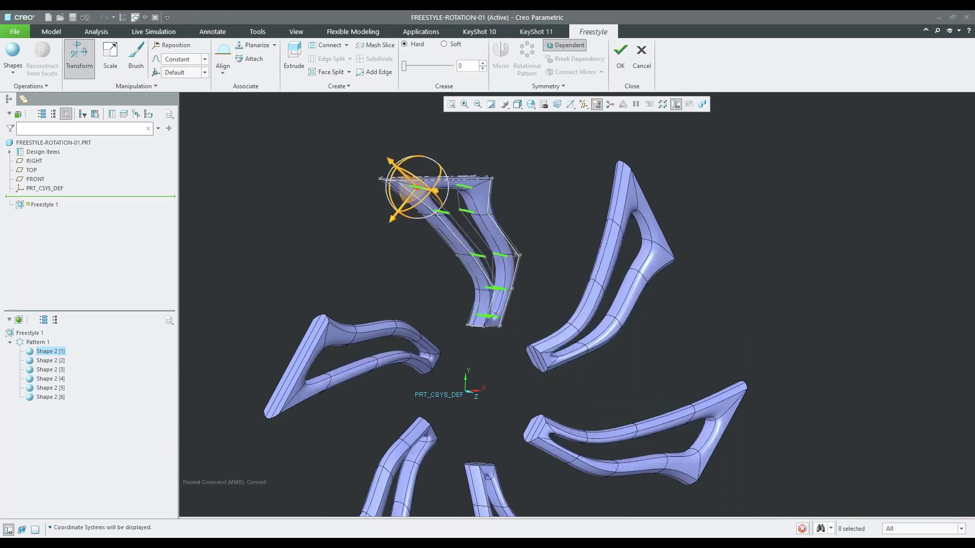
left_click(537, 195)
Move the control mesh points at the first blade's blunt outer corner toward its pointed tip to narrow the outer end.
middle_click_drag(533, 217, 400, 169)
left_click_drag(436, 162, 424, 183)
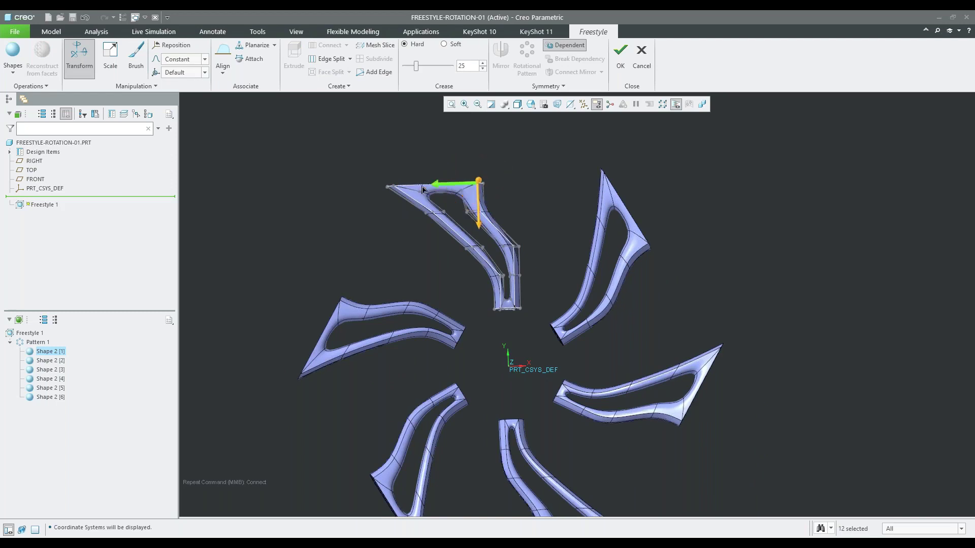
left_click(539, 215)
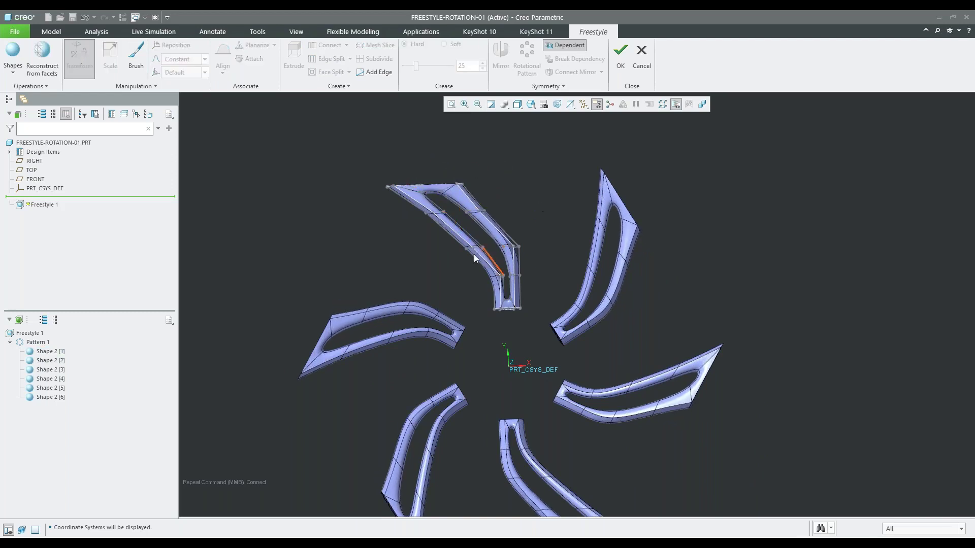
Shift the row of control mesh points across the first blade's middle sideways into an S-shaped bend, and finish the Freestyle feature.
left_click_drag(443, 235, 526, 257)
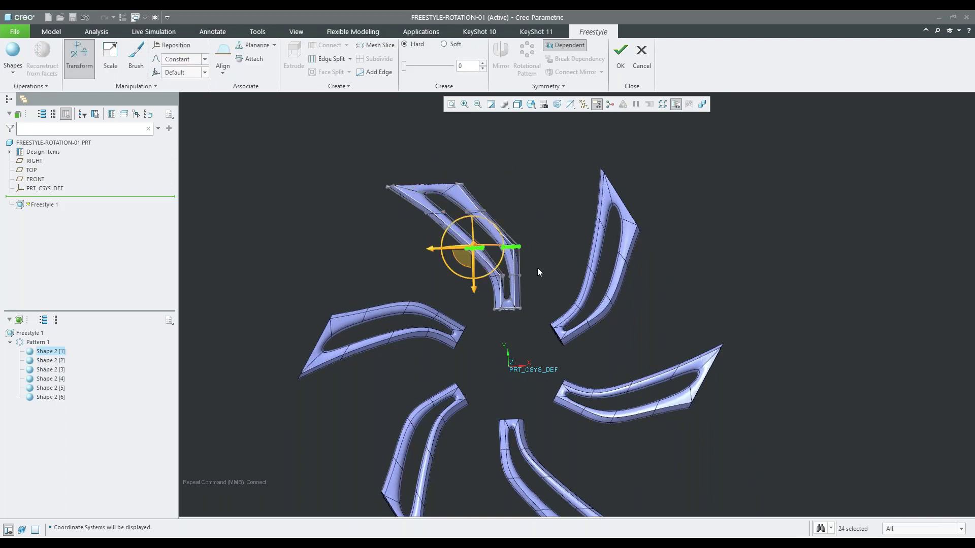
left_click_drag(437, 253, 376, 262)
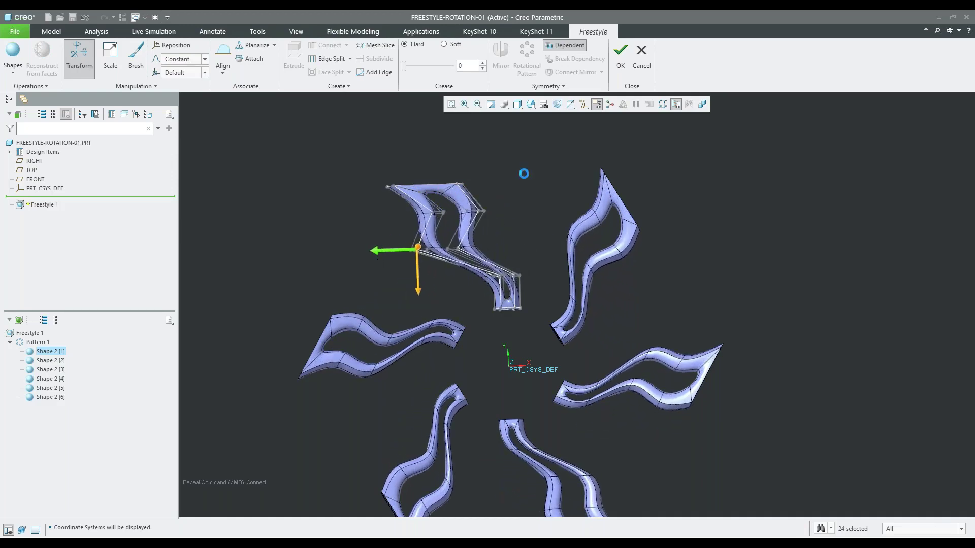
left_click(621, 51)
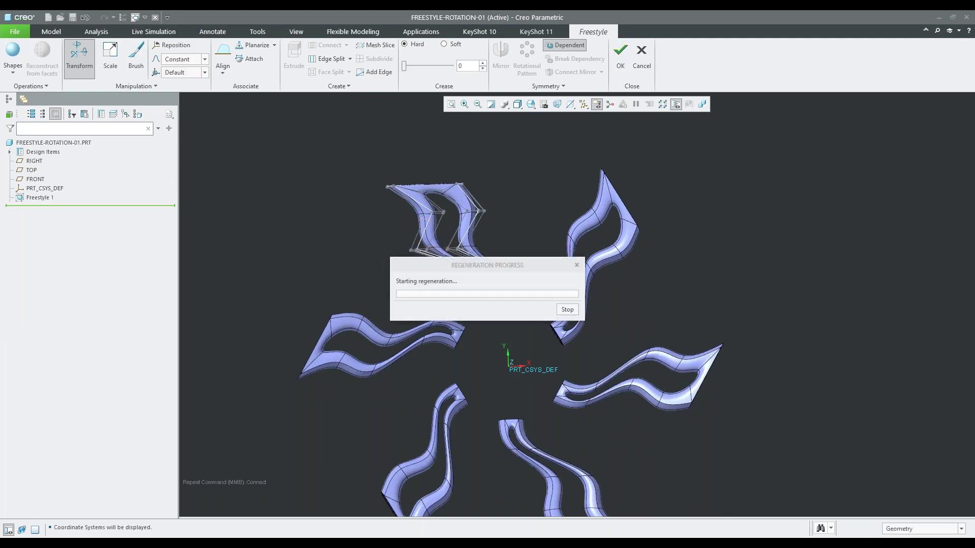
Close the FREESTYLE-ROTATION-01 part and erase it from the session.
left_click(156, 19)
left_click(132, 58)
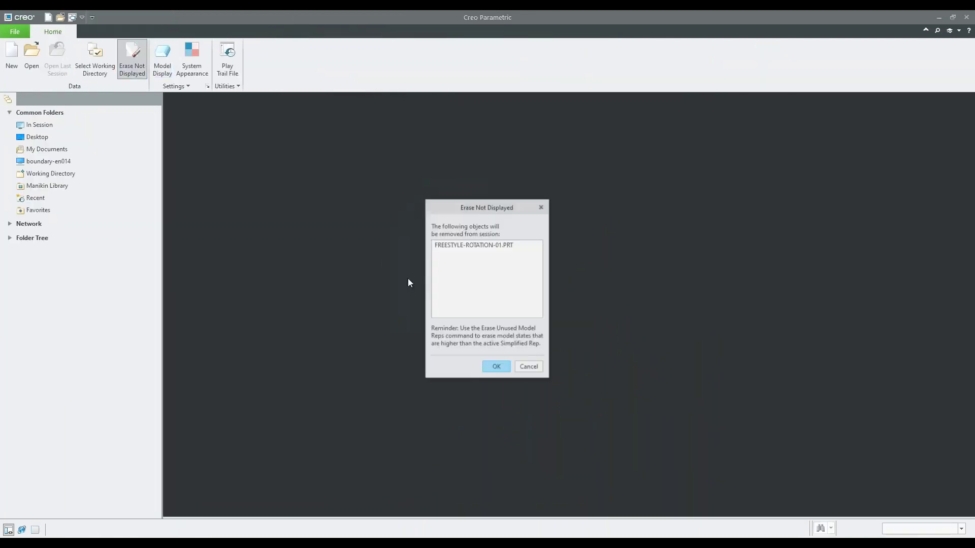
left_click(497, 366)
Switch to the PowerPoint slide show, view the Core Modeling – Hole Enhancements slide, and return to Creo Parametric.
mouse_move(534, 542)
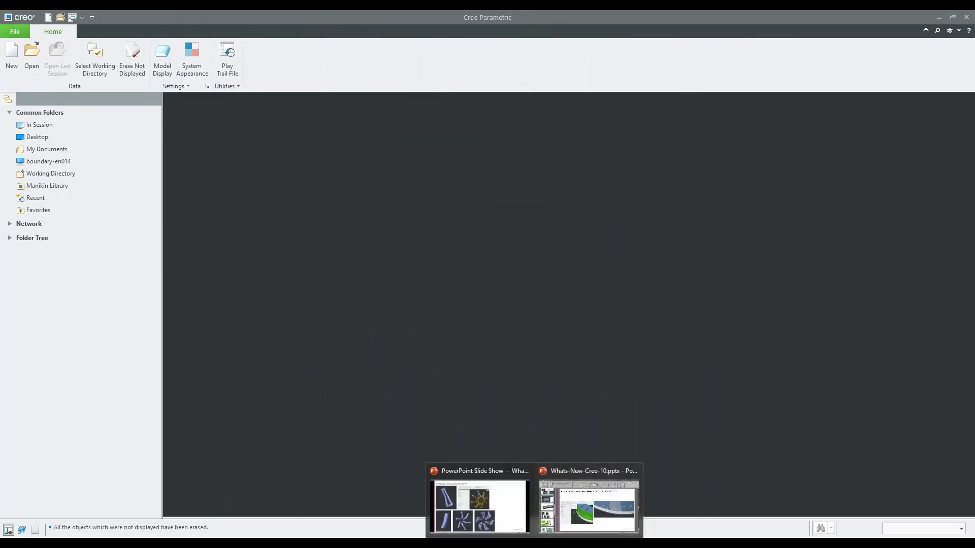
left_click(495, 519)
left_click(355, 388)
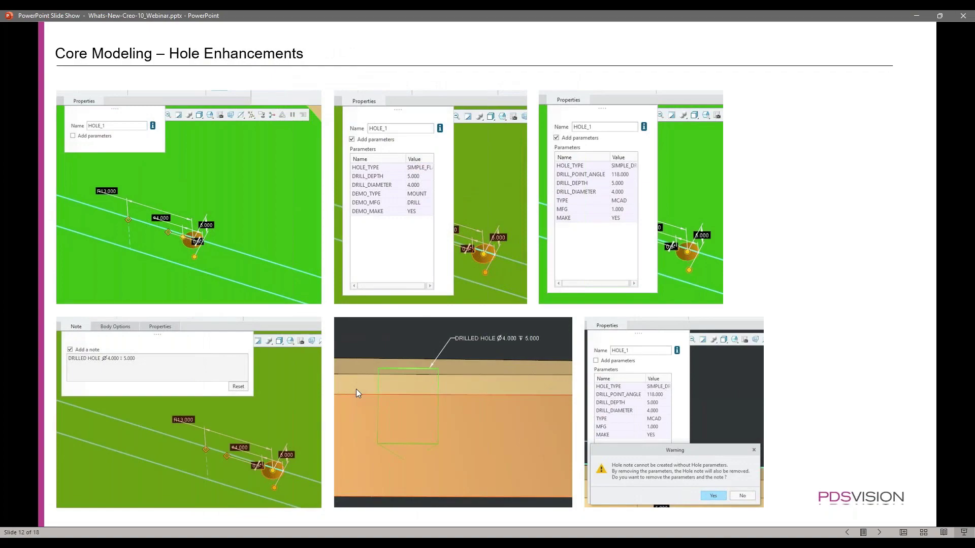
key("alt+Tab")
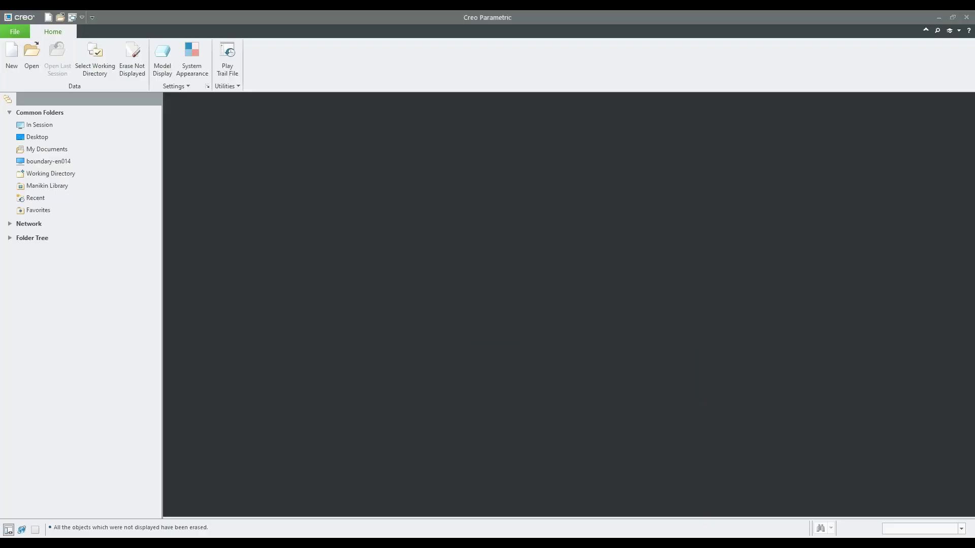
Set the Holes folder inside Creo10-Webinar-Files as the working directory and show its contents.
left_click(50, 173)
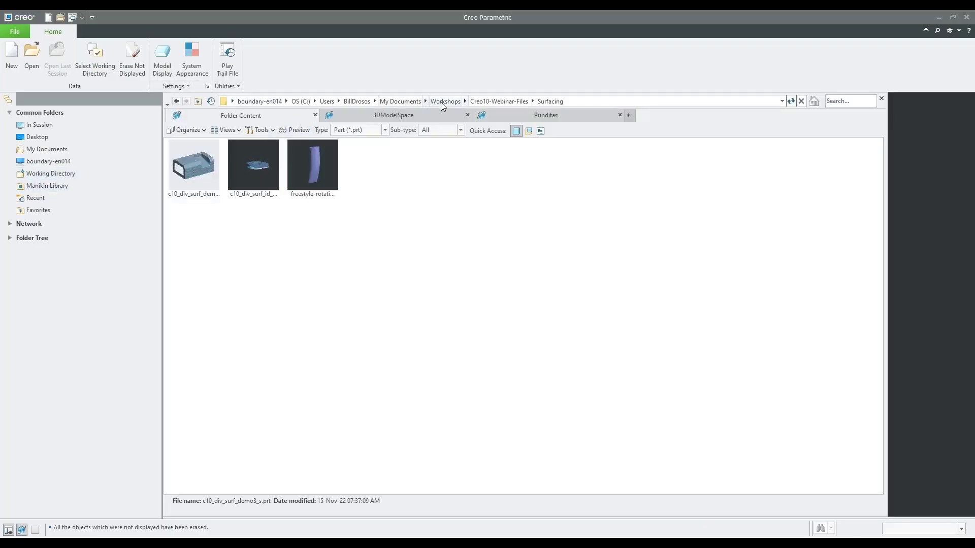
left_click(499, 101)
right_click(365, 174)
key("Escape")
right_click(366, 174)
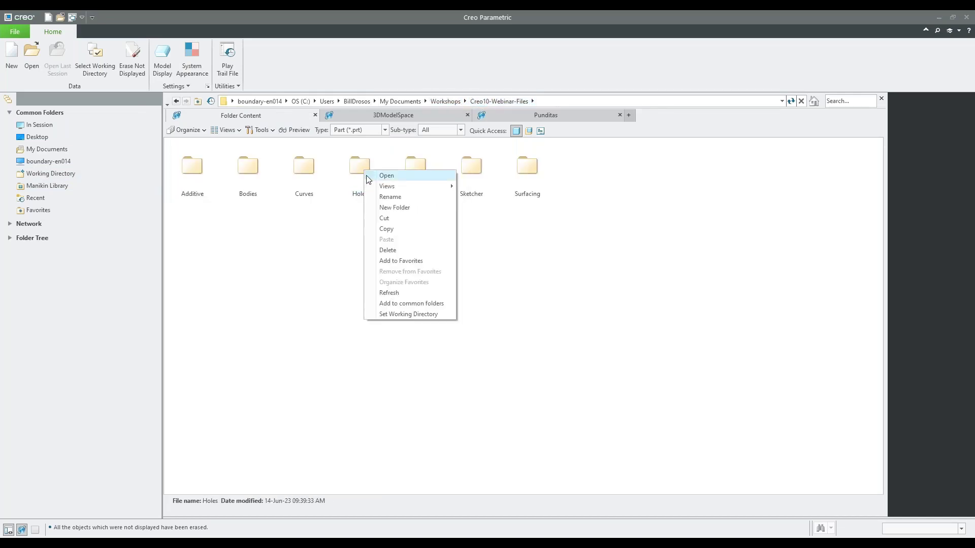
left_click(406, 311)
left_click(81, 174)
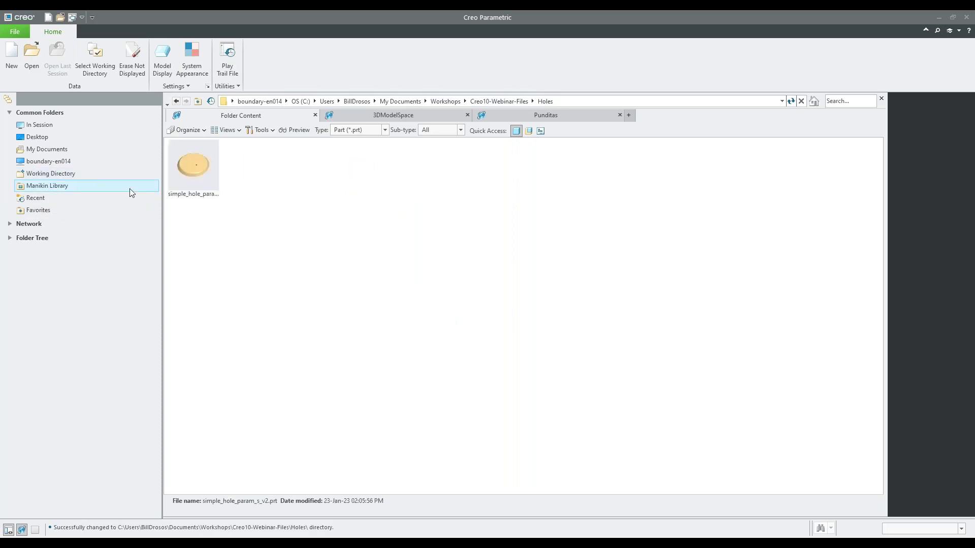
Open the part simple_hole_param_s_v2.prt from the Holes folder.
double_click(184, 166)
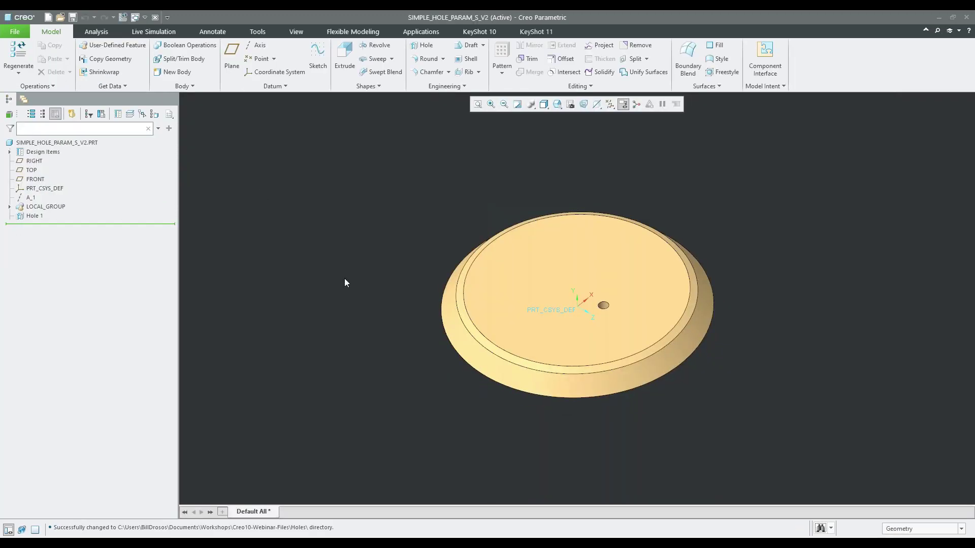
scroll(465, 308, "up", 2)
scroll(465, 309, "down", 5)
scroll(598, 282, "down", 3)
scroll(598, 282, "down", 1)
scroll(599, 282, "up", 2)
scroll(472, 356, "up", 2)
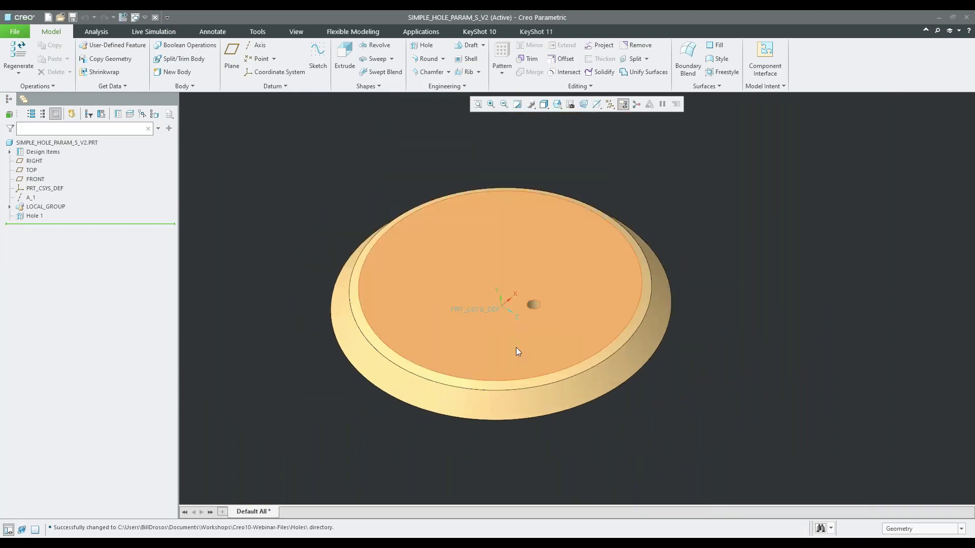
scroll(551, 339, "down", 2)
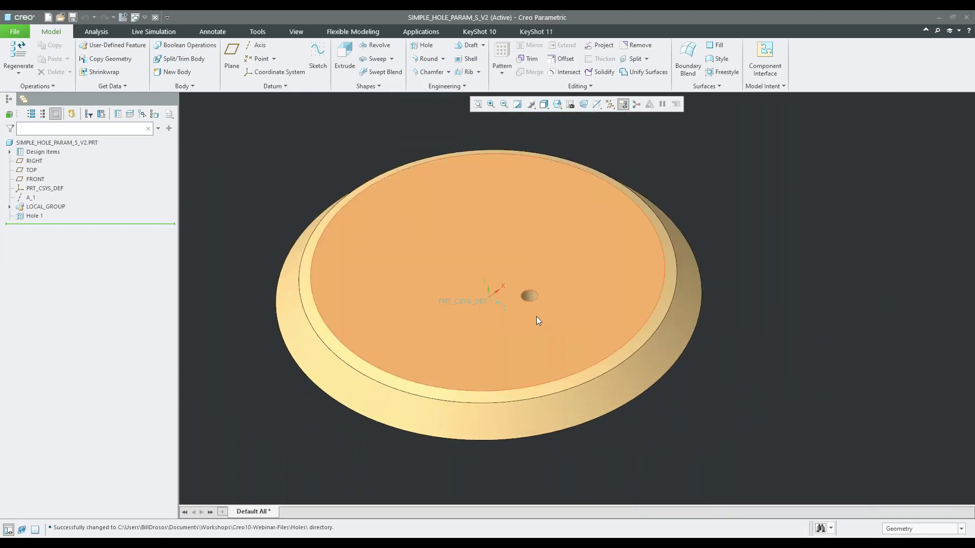
Redefine the small hole on the disc's upper face and enable adding parameters in its properties.
left_click(530, 298)
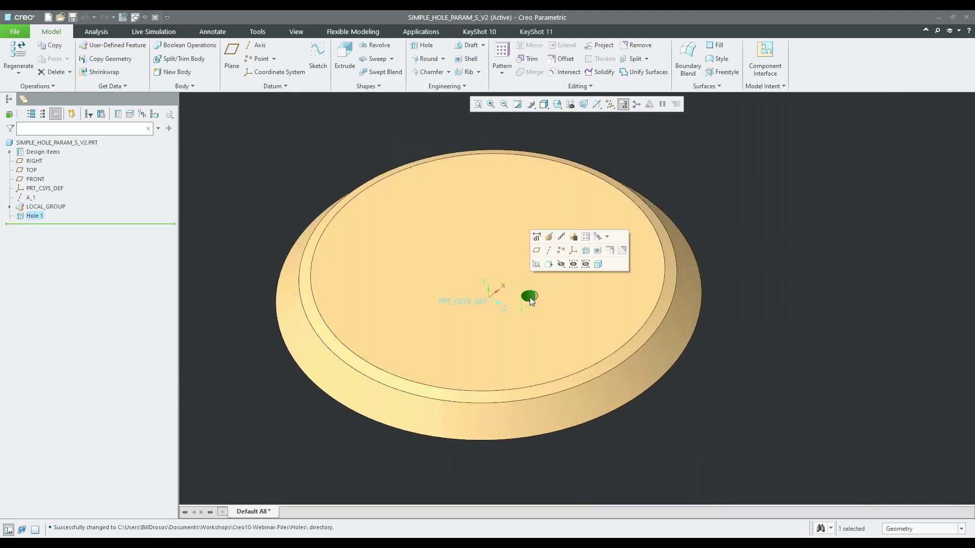
double_click(530, 300)
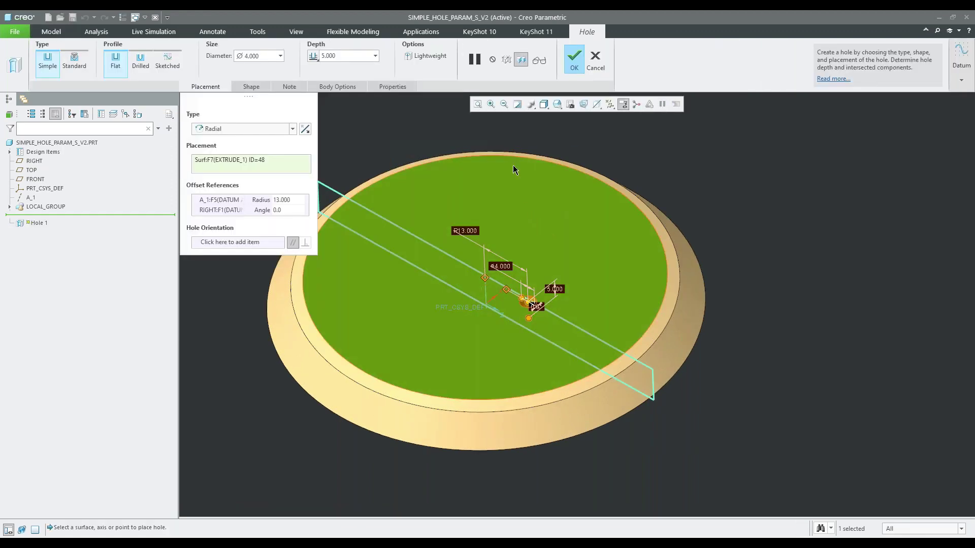
left_click(396, 87)
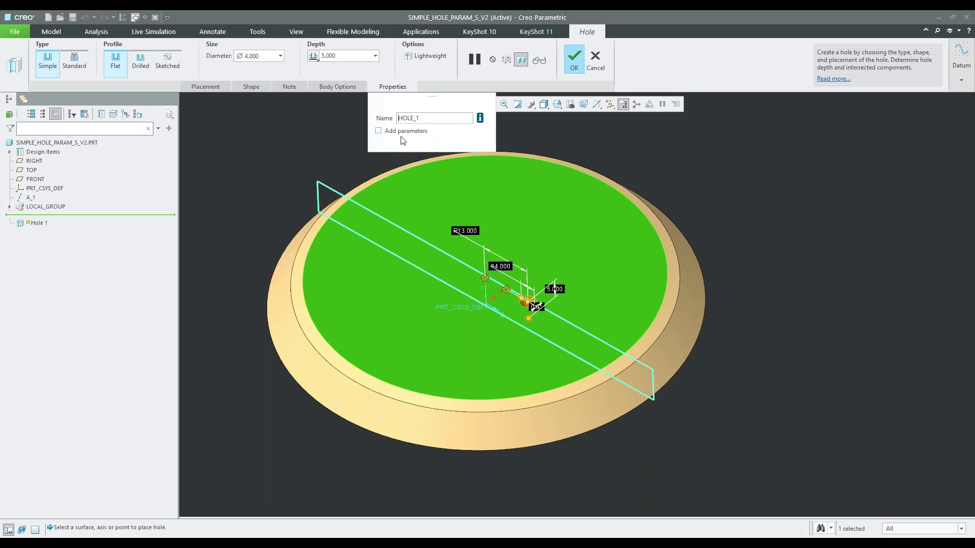
left_click(378, 132)
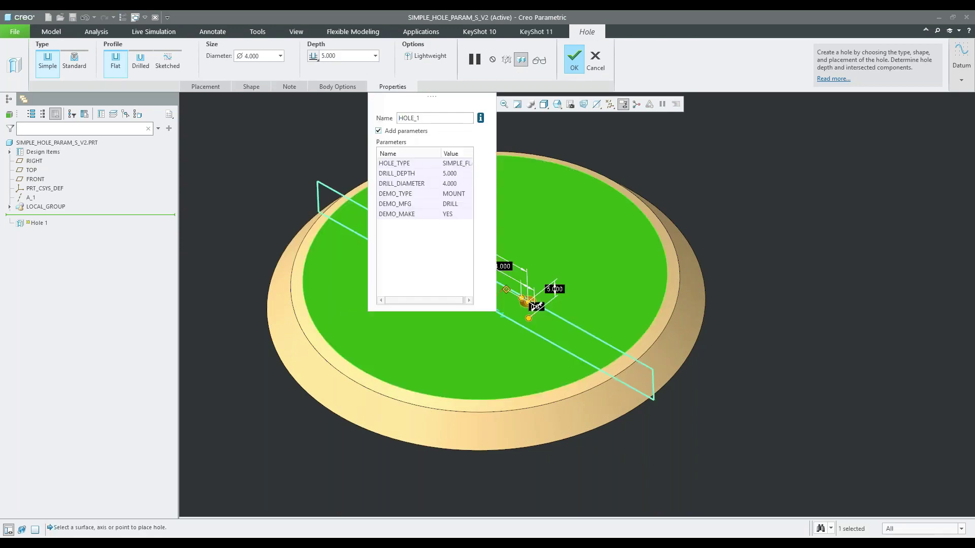
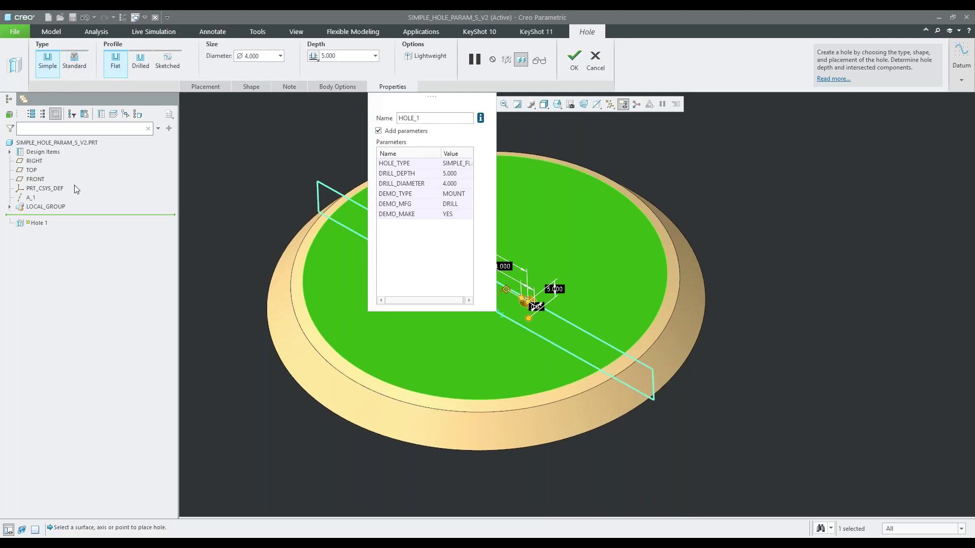
Switch to Notepad++ and compare the USER_PARAMETERS in simple_flat.hol with the parameters listed for the hole.
key("alt+Tab")
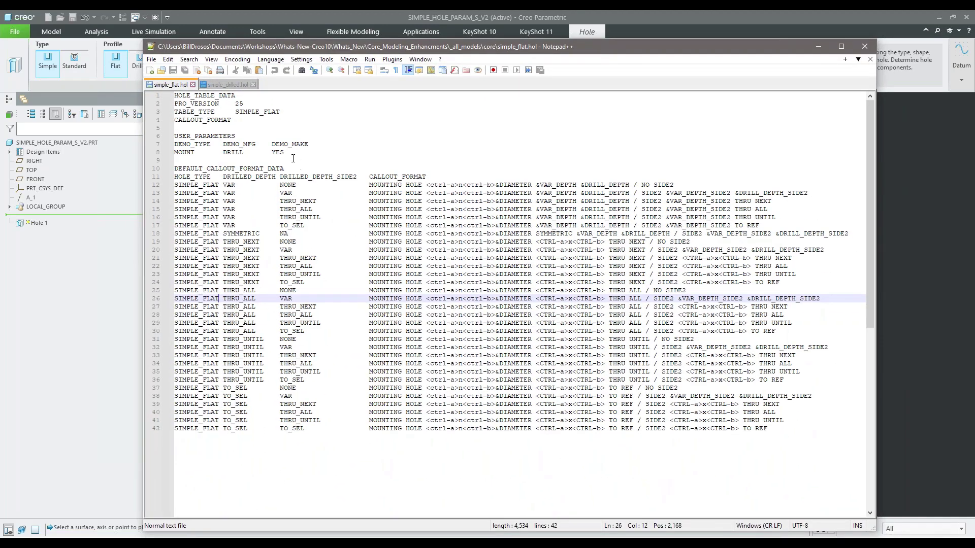
left_click(293, 159)
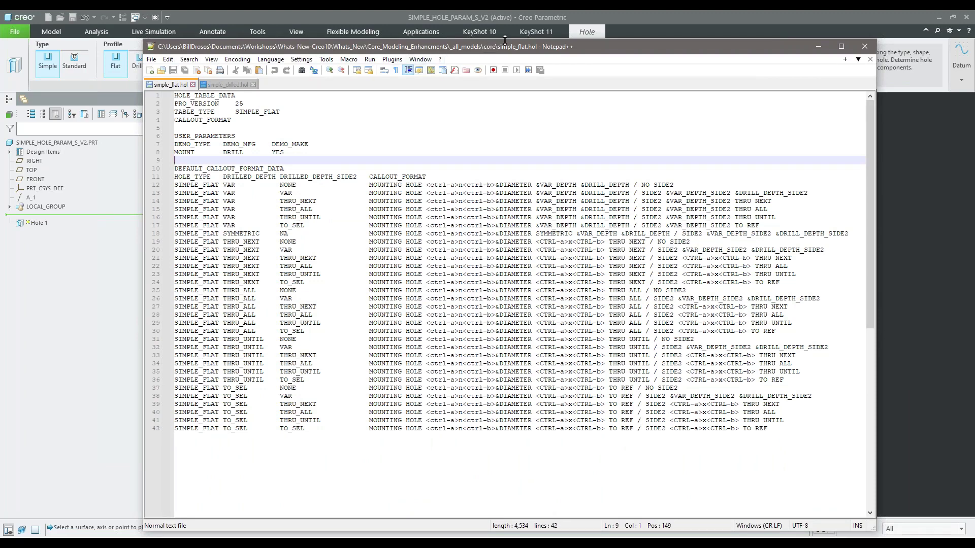
left_click_drag(508, 43, 513, 260)
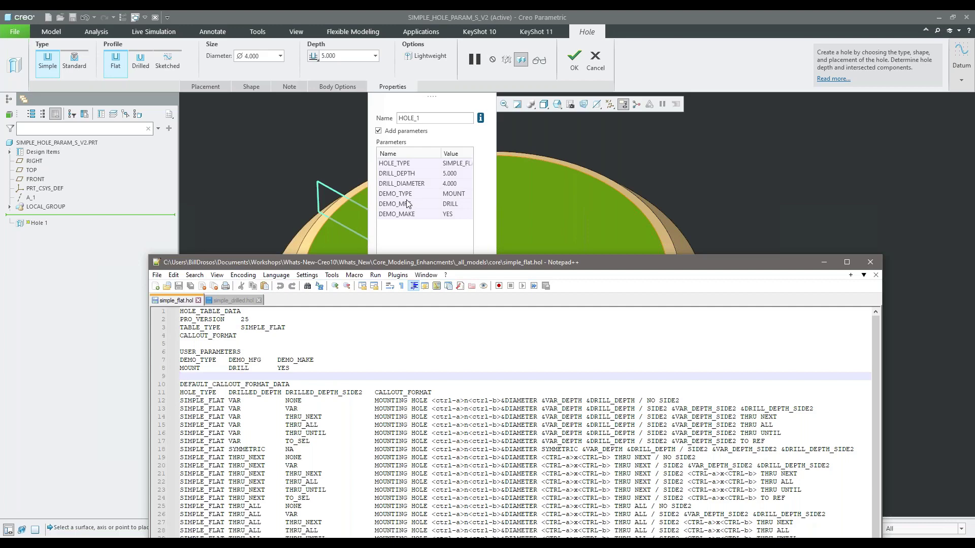
left_click(261, 360)
left_click(248, 368)
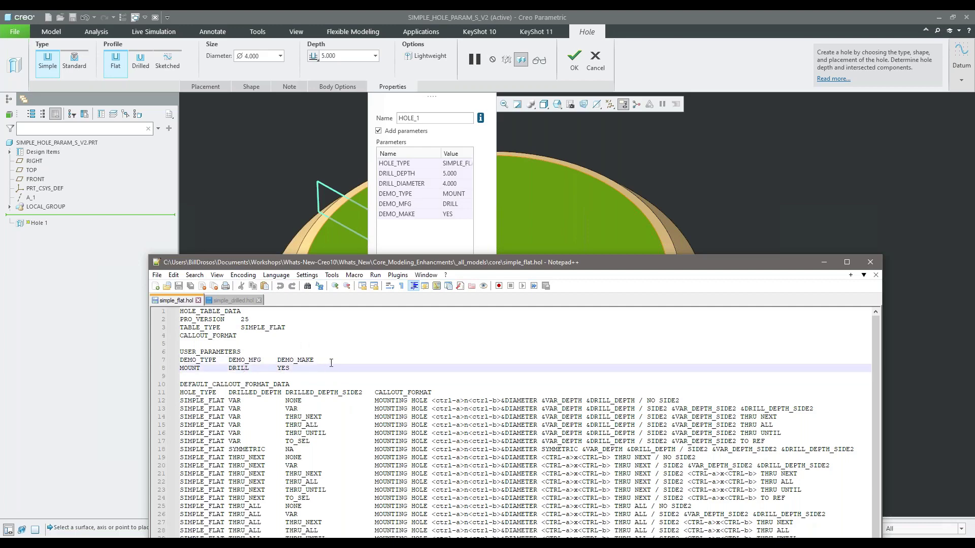
left_click(288, 404)
left_click(279, 369)
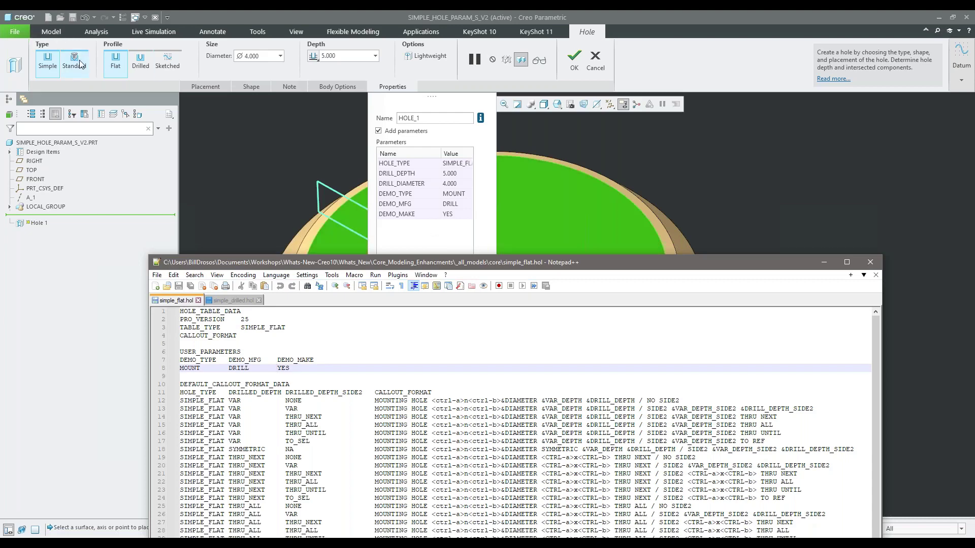
Change the simple hole's profile to Drilled and examine the USER_PARAMETERS in simple_drilled.hol in Notepad++.
left_click(141, 63)
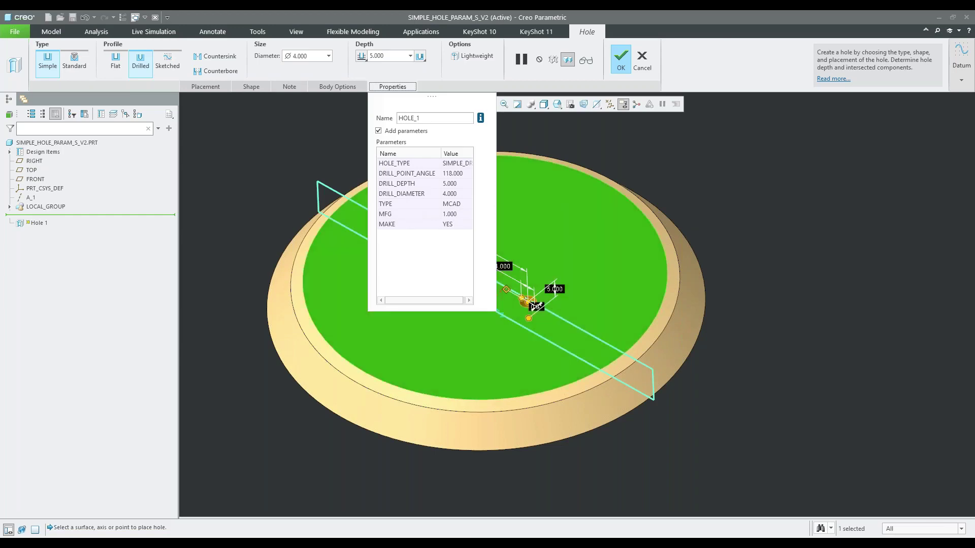
key("alt+Tab")
left_click(232, 300)
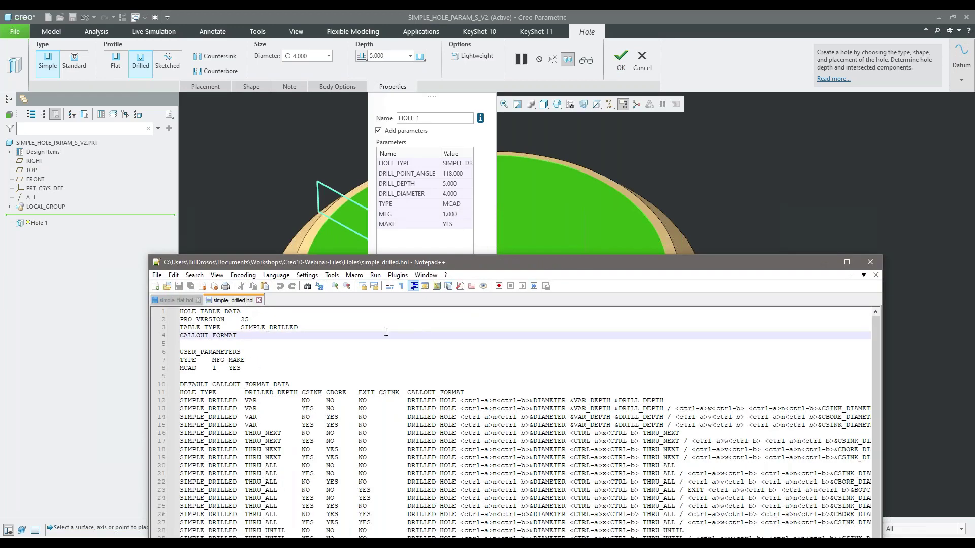
left_click_drag(256, 367, 180, 352)
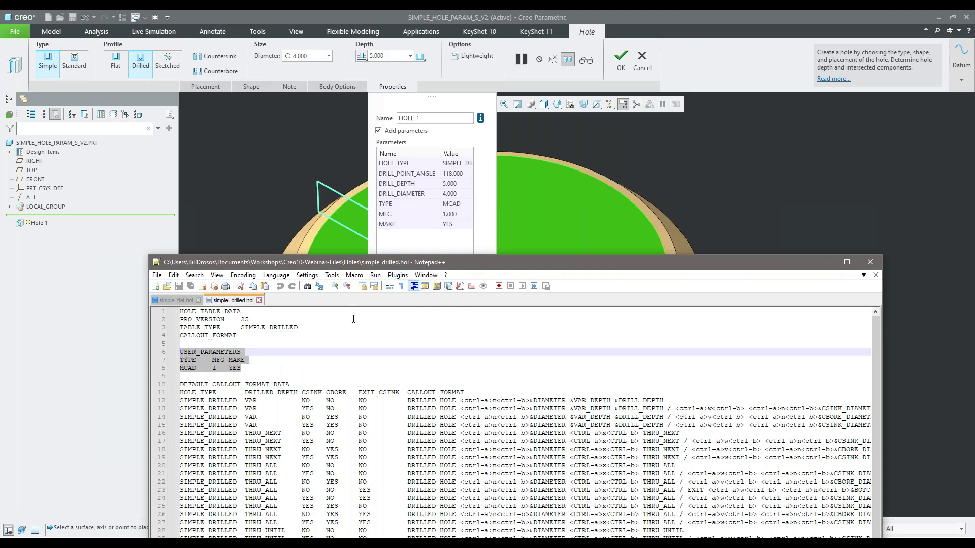
left_click(317, 327)
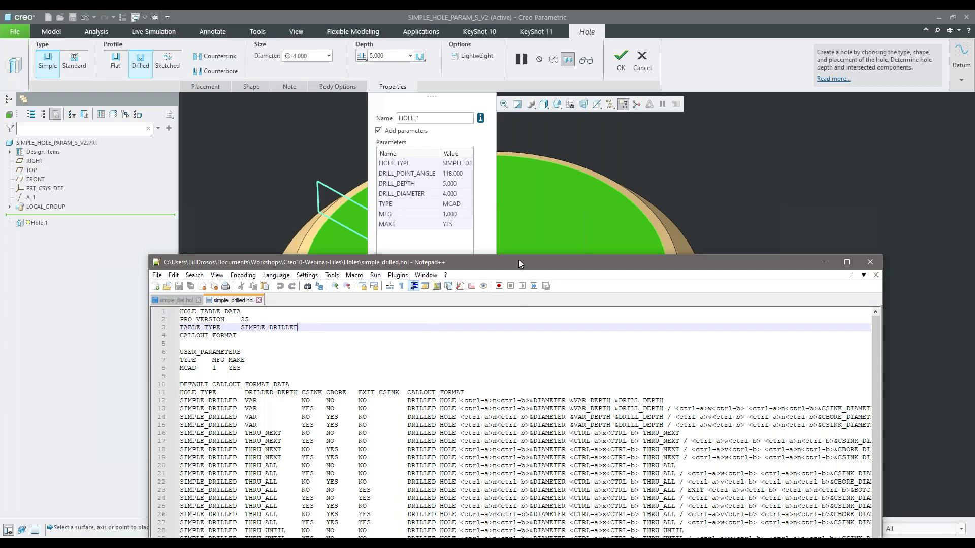
left_click_drag(584, 265, 579, 547)
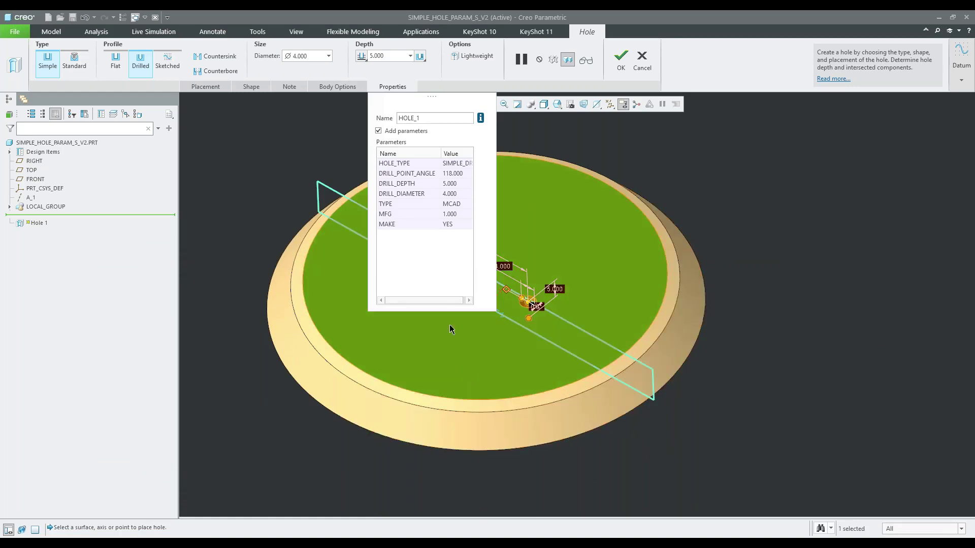
Add a note to the drilled hole and accept the redefined hole feature.
left_click(457, 263)
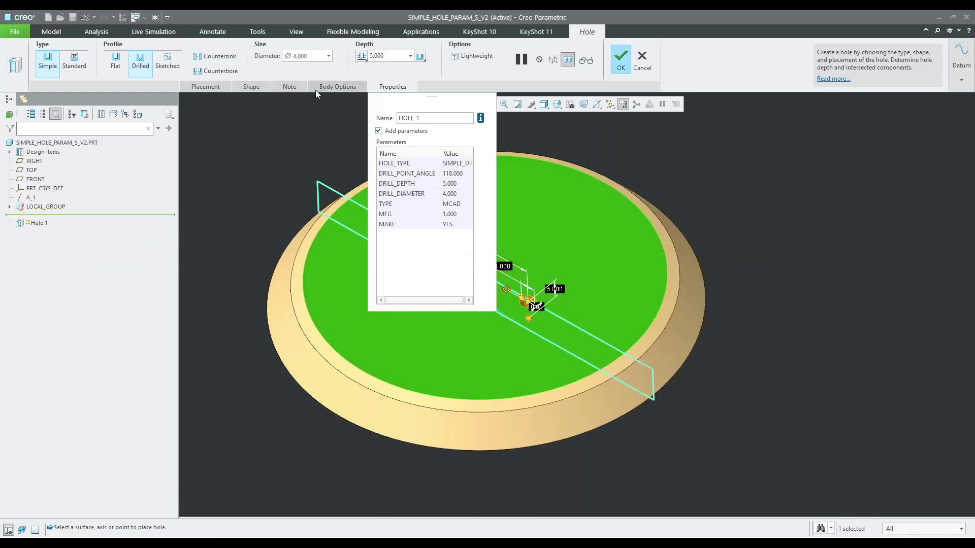
left_click(279, 87)
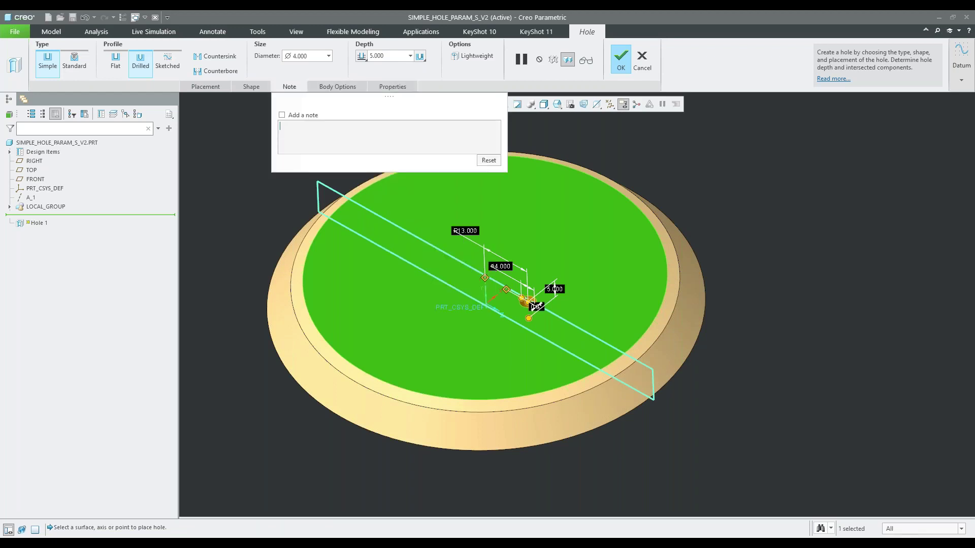
left_click(282, 115)
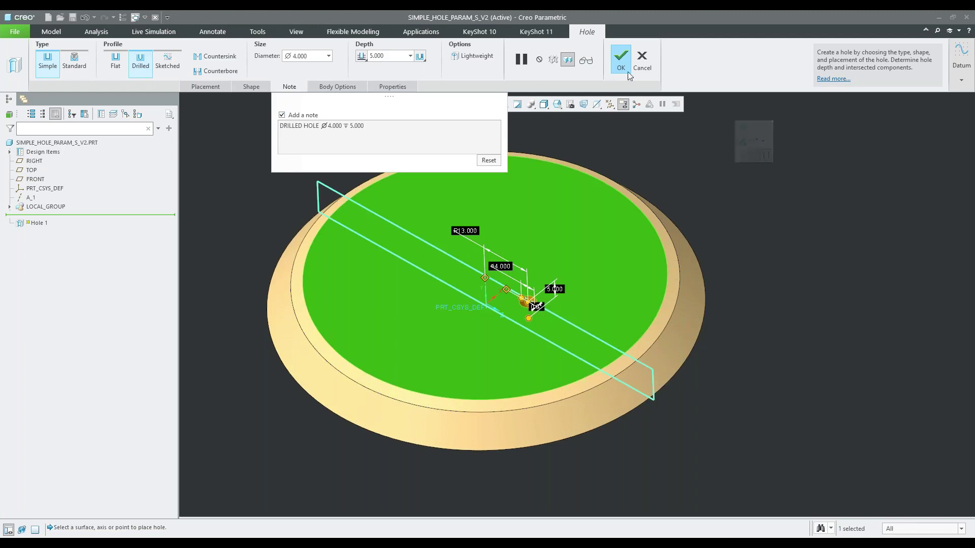
left_click(620, 60)
mouse_move(597, 277)
middle_mouse_down()
mouse_move(594, 255)
mouse_move(598, 275)
mouse_move(579, 261)
mouse_move(584, 282)
middle_mouse_up()
scroll(589, 274, "down", 3)
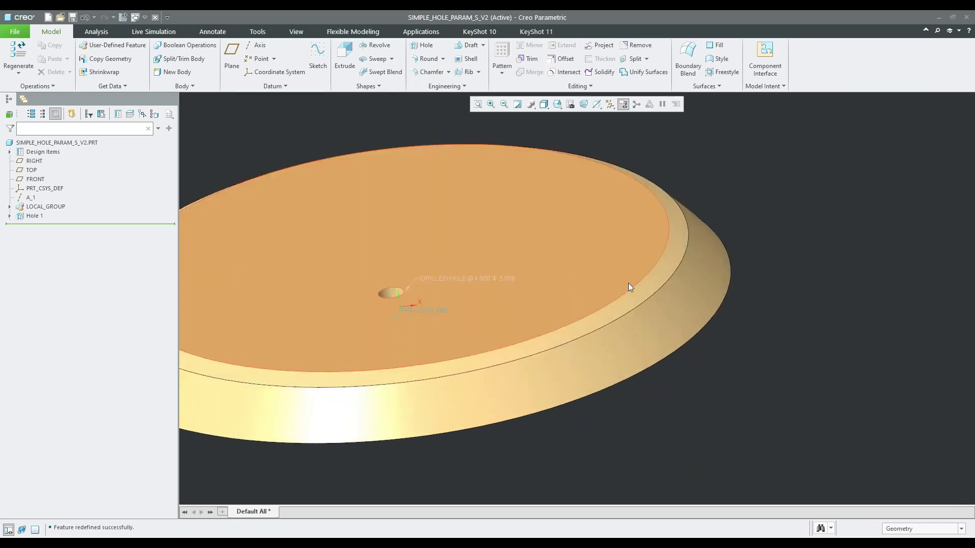
scroll(610, 280, "up", 3)
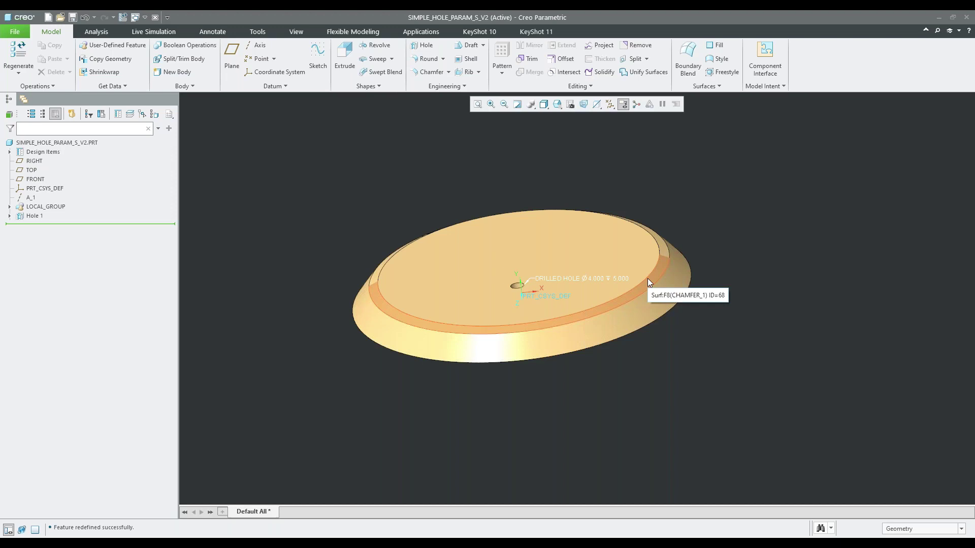
Examine the drilled hole's feature-level parameters, including HOLE_TYPE, in the model's parameter table.
left_click(758, 90)
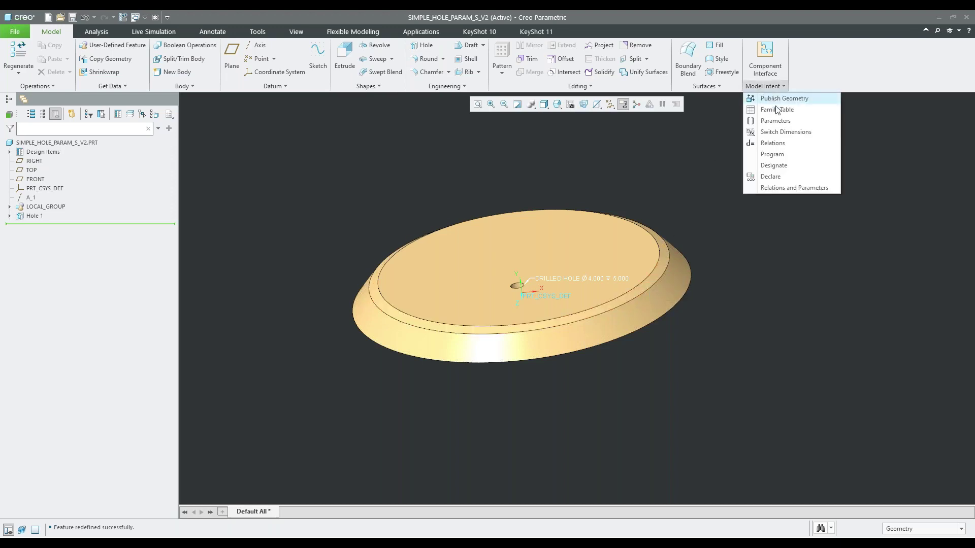
left_click(781, 122)
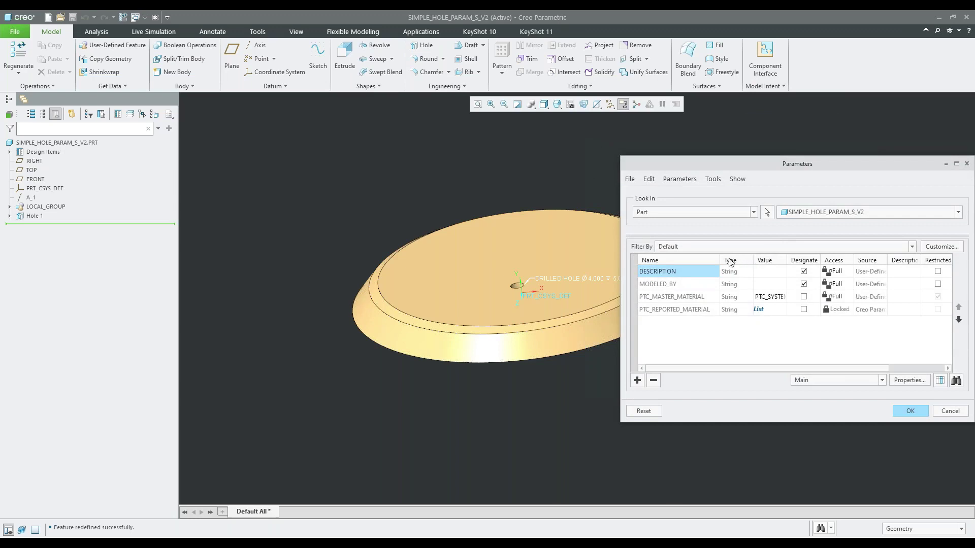
left_click_drag(719, 260, 752, 260)
left_click(752, 214)
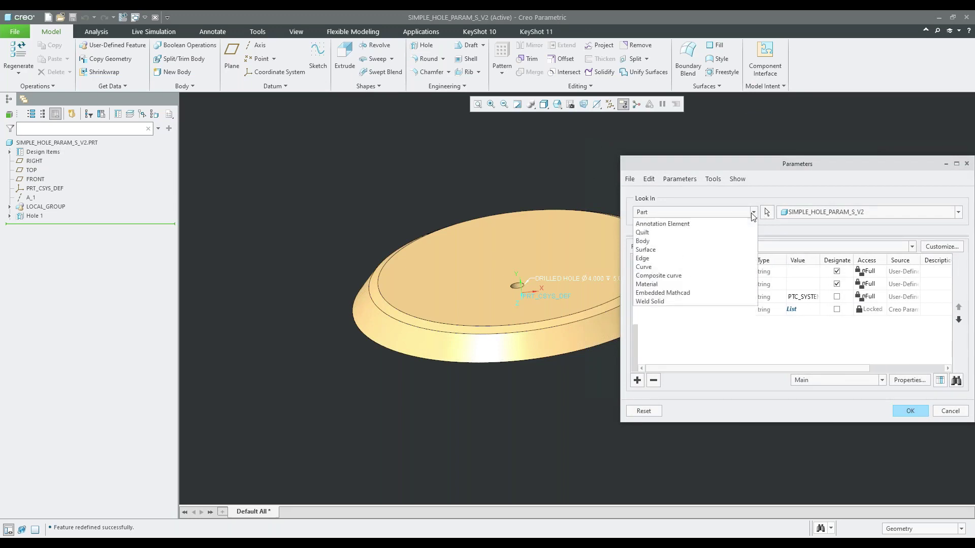
left_click(709, 237)
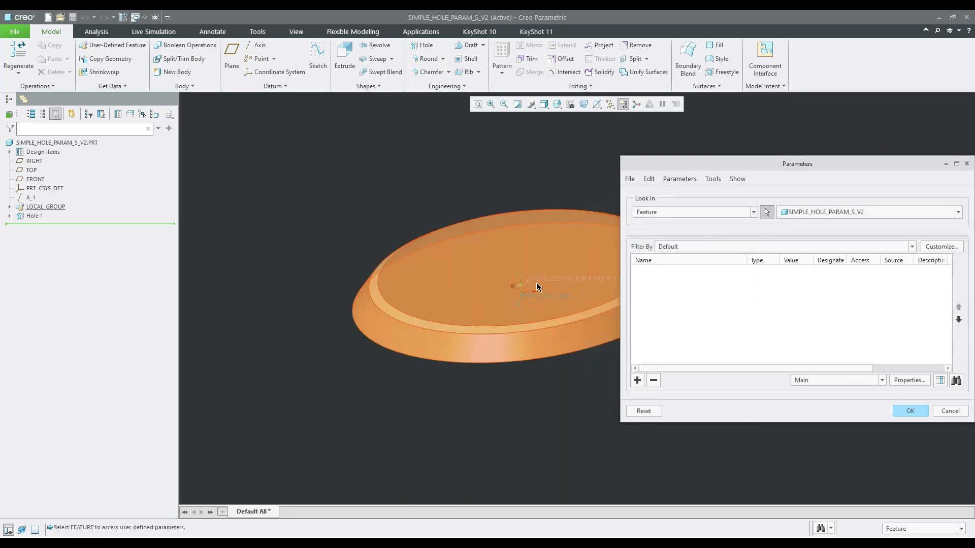
left_click(520, 287)
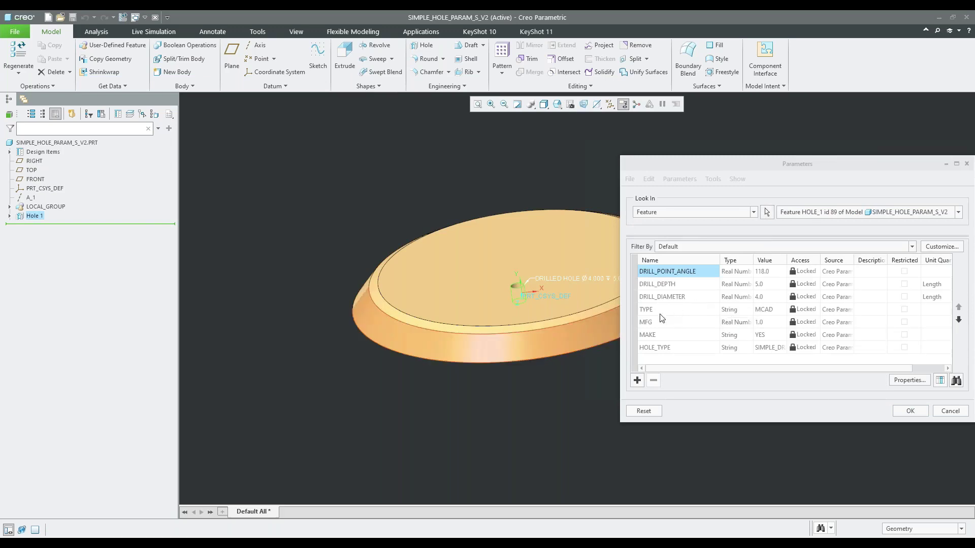
left_click(767, 348)
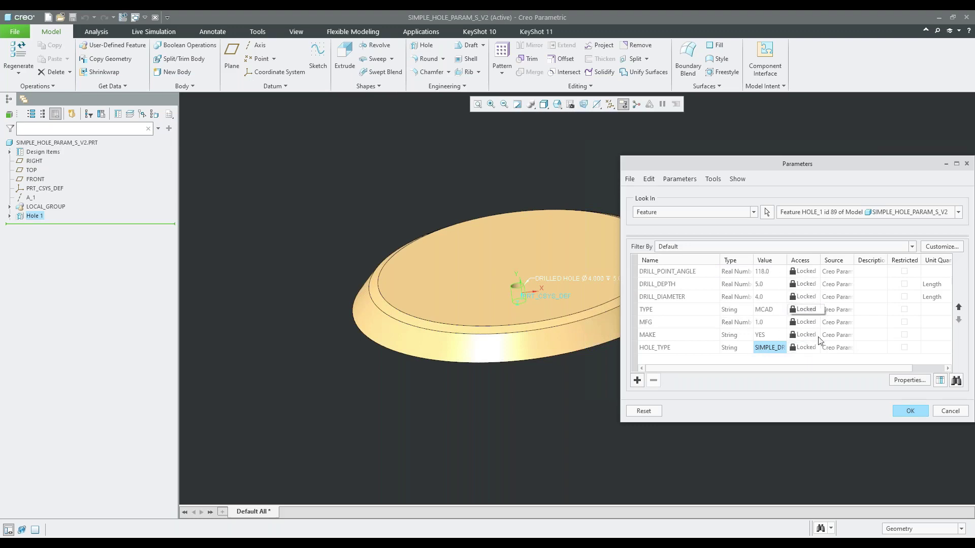
left_click(903, 410)
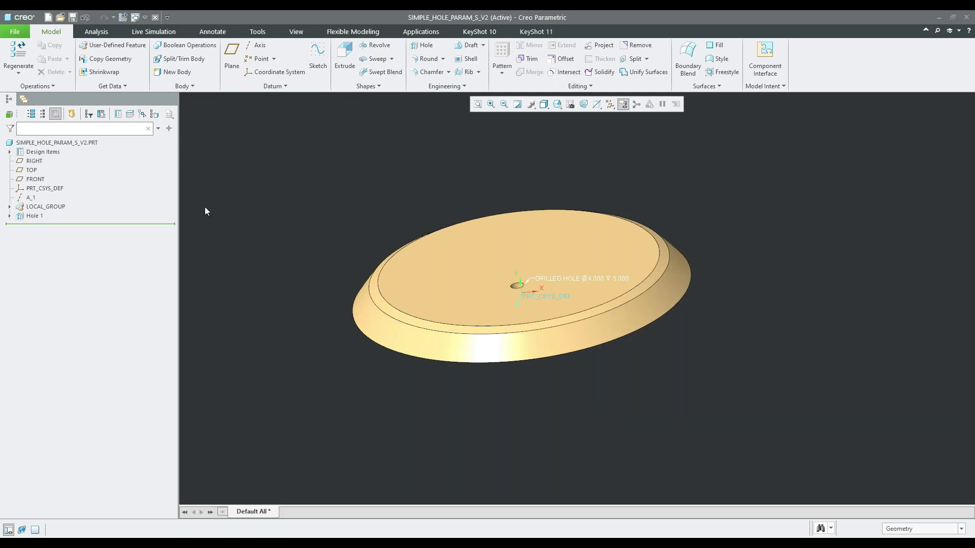
Redefine Hole 1 with a drill point angle of 115 degrees and check the parameter list in its properties.
left_click(31, 216)
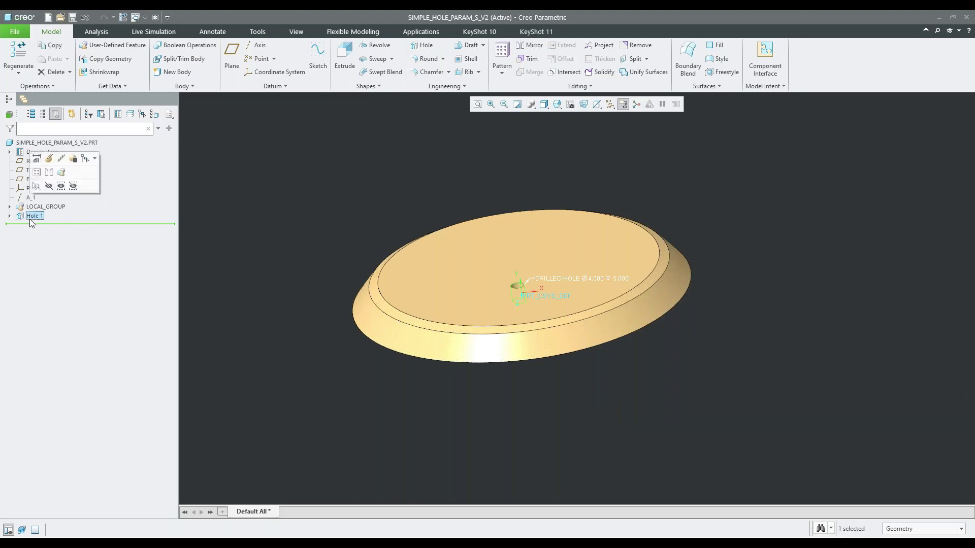
left_click(49, 159)
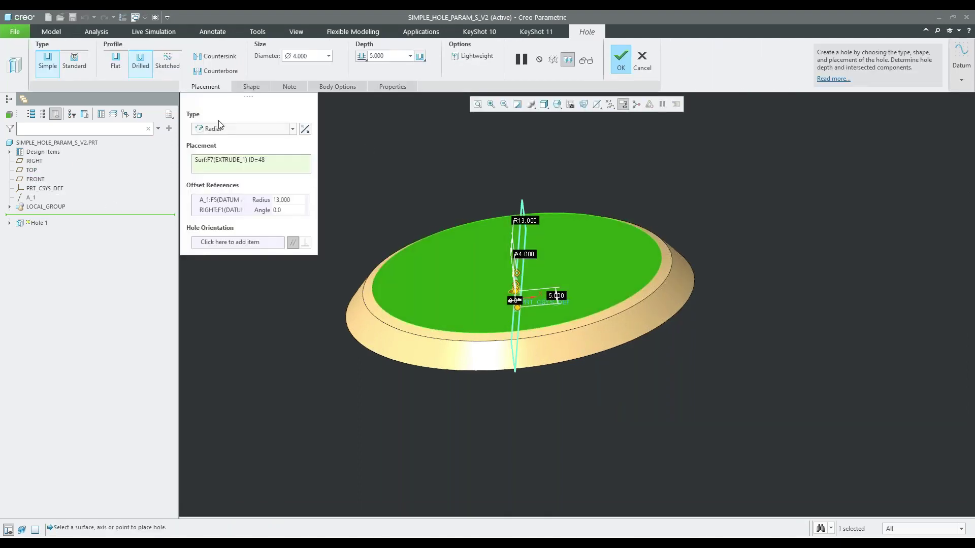
left_click(252, 86)
left_click(318, 212)
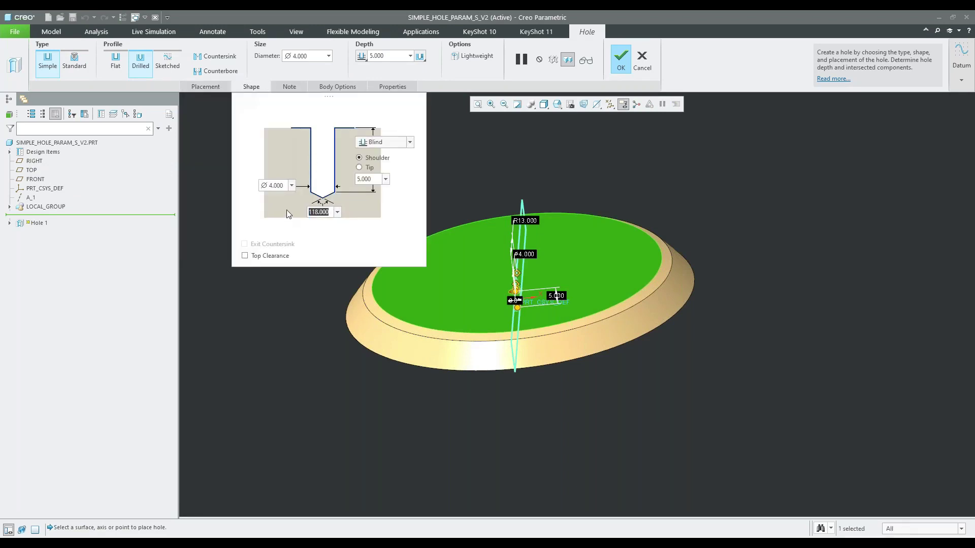
type("115")
key("Return")
left_click(401, 86)
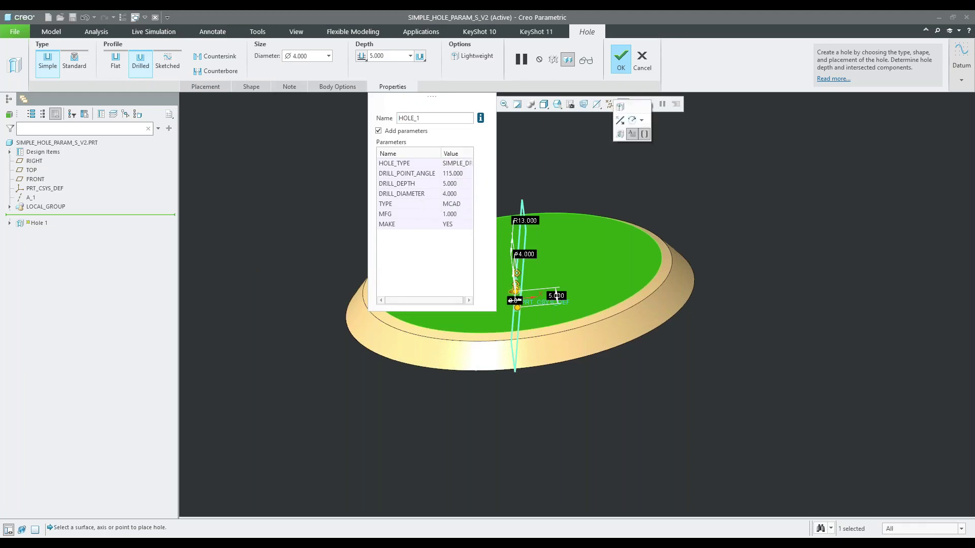
left_click(620, 137)
Check the DRILL_POINT_ANGLE value of the redefined hole in the parameter table at feature level.
left_click(765, 85)
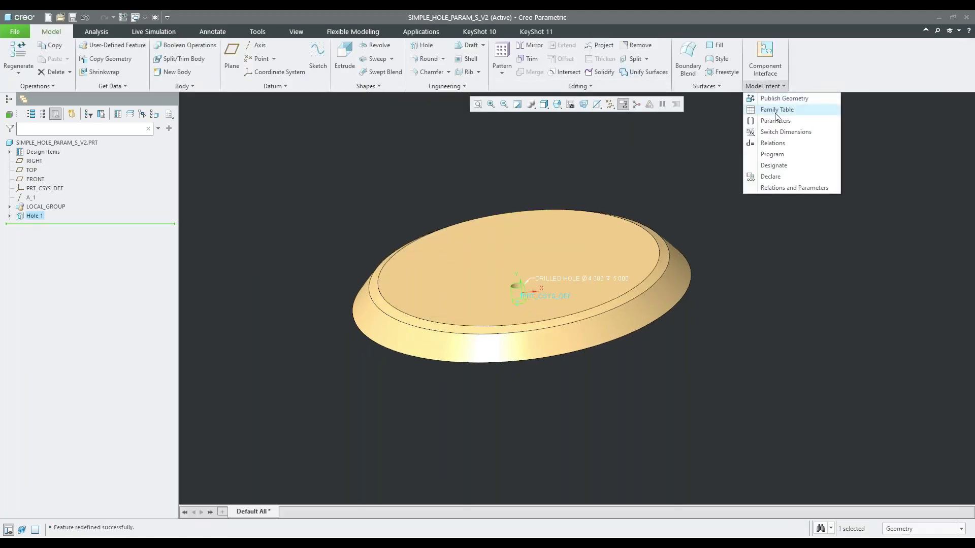
left_click(779, 120)
left_click(754, 213)
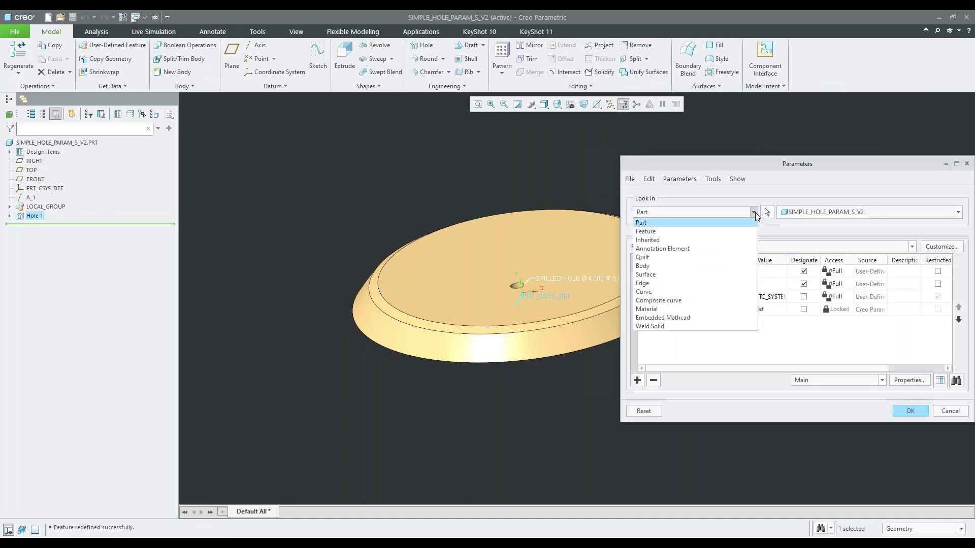
left_click(705, 230)
left_click(515, 285)
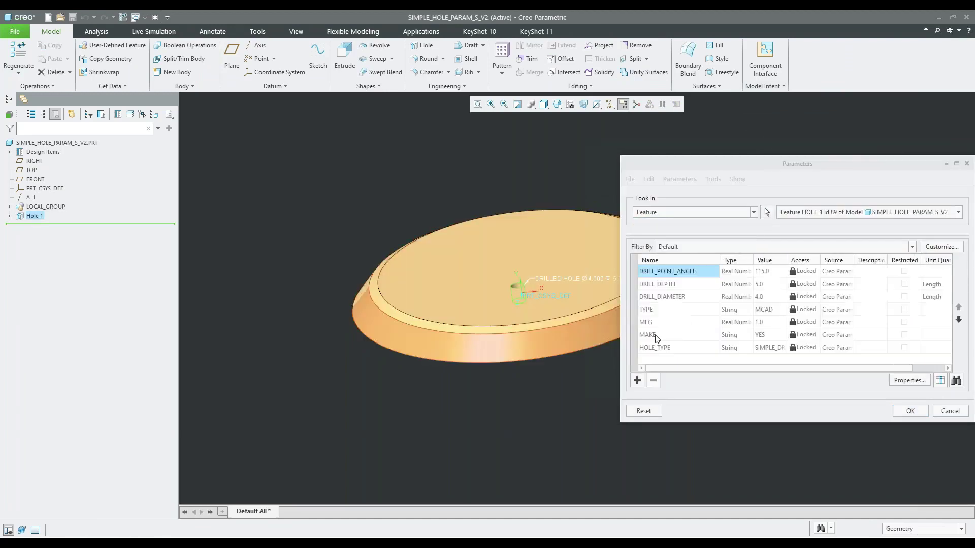
left_click(763, 274)
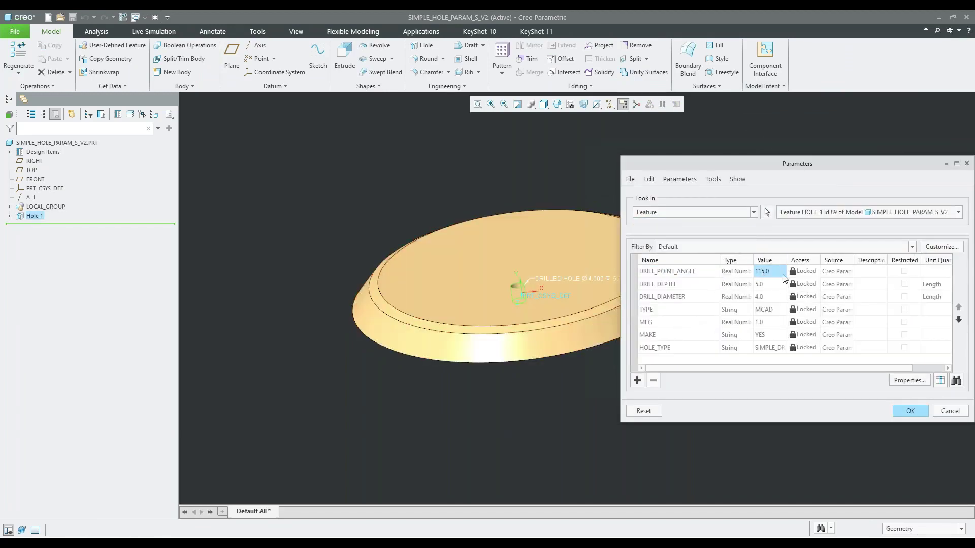
left_click(919, 411)
Close the hole part and erase all models that are not displayed from the session.
key("ctrl+w")
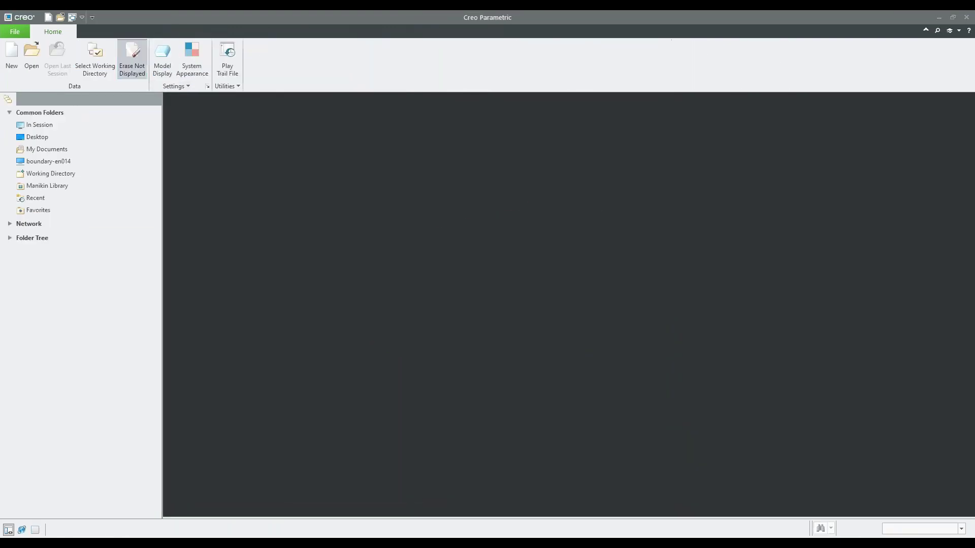
left_click(132, 59)
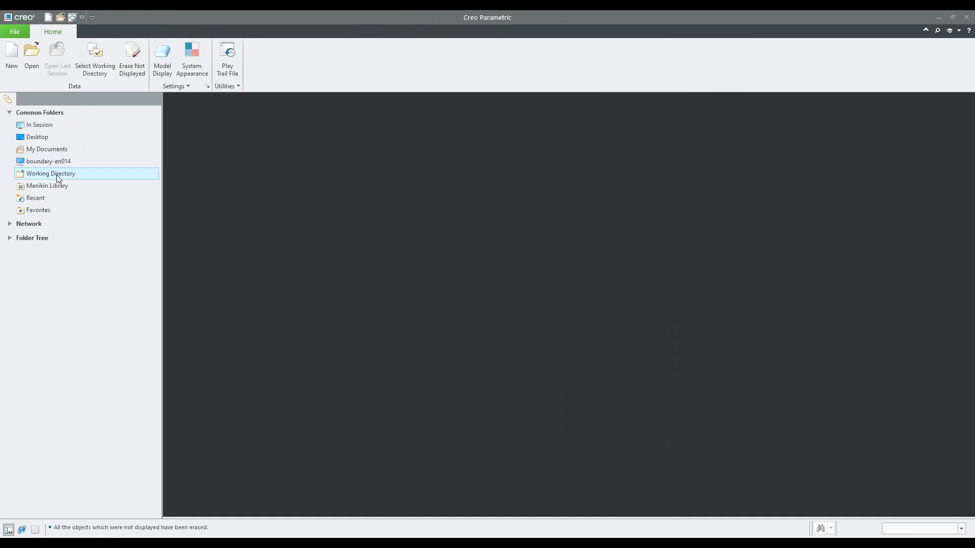
Set the Pattern folder in Creo10-Webinar-Files as the working directory and open c10_nested_pattern_incr_demo1_s.prt.
left_click(56, 174)
left_click(503, 101)
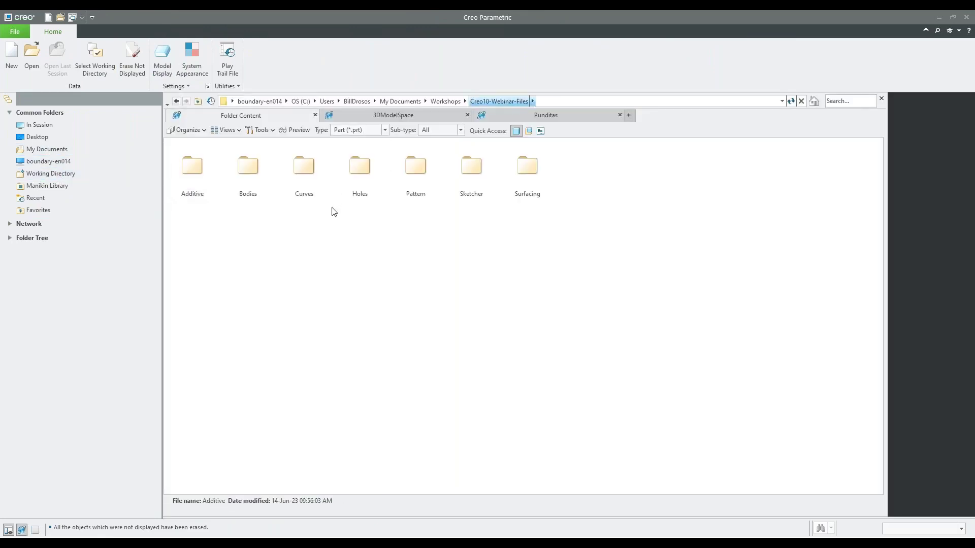
right_click(418, 171)
left_click(460, 314)
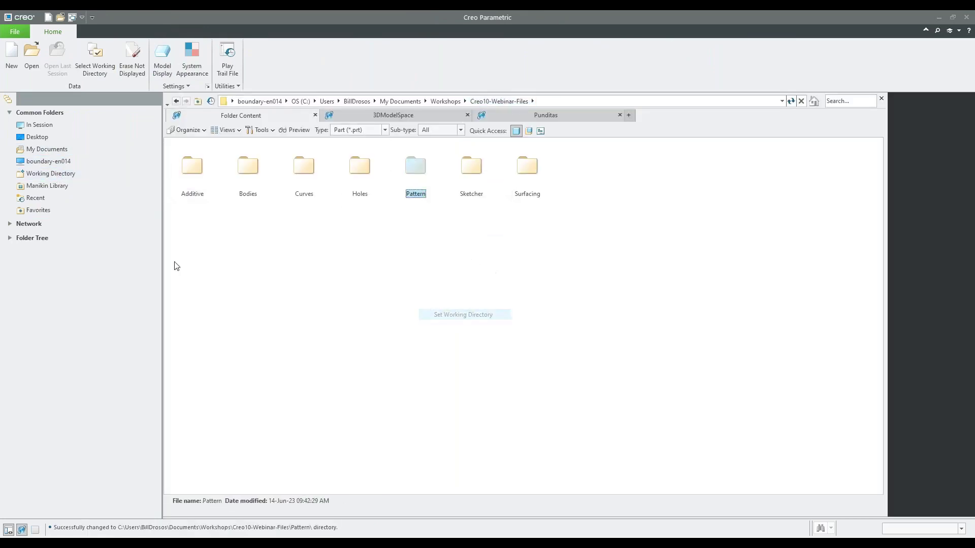
double_click(421, 178)
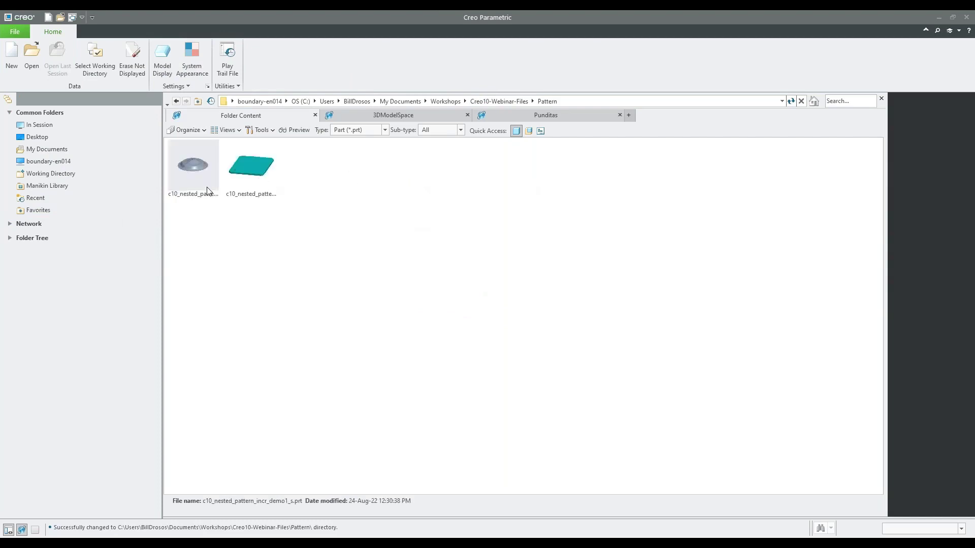
double_click(201, 168)
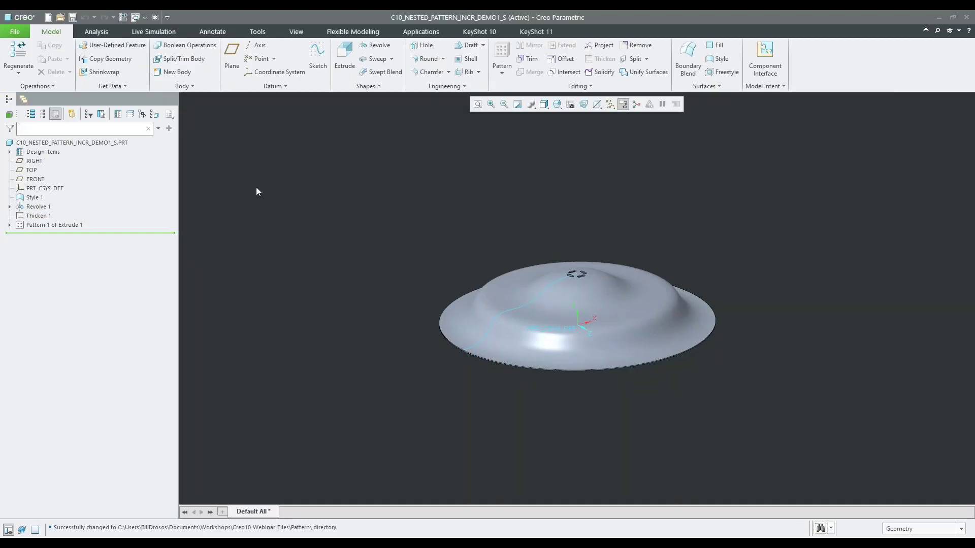
Examine how the dome is built, from the Style 1 curve and Thicken 1 to the first patterned slot cut.
middle_click_drag(552, 308, 538, 321)
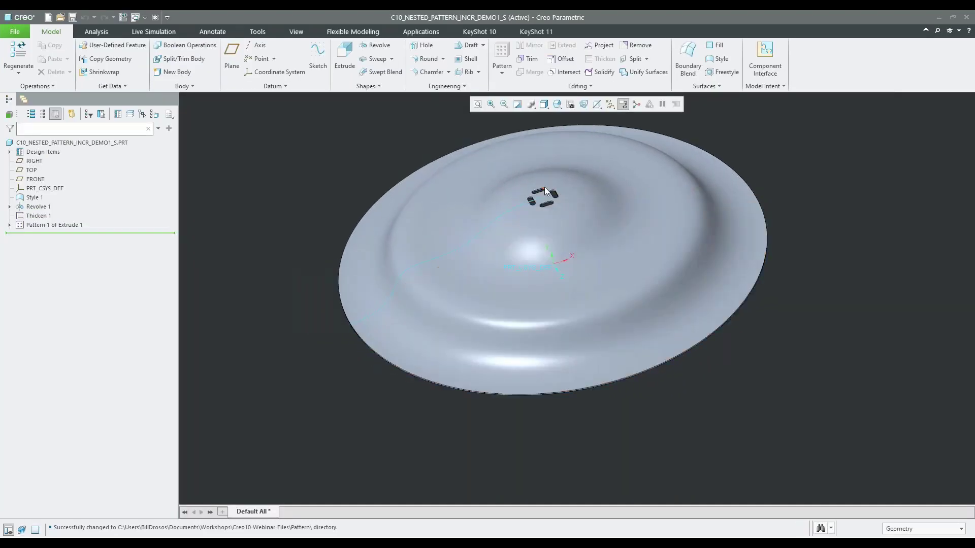
scroll(544, 187, "up", 6)
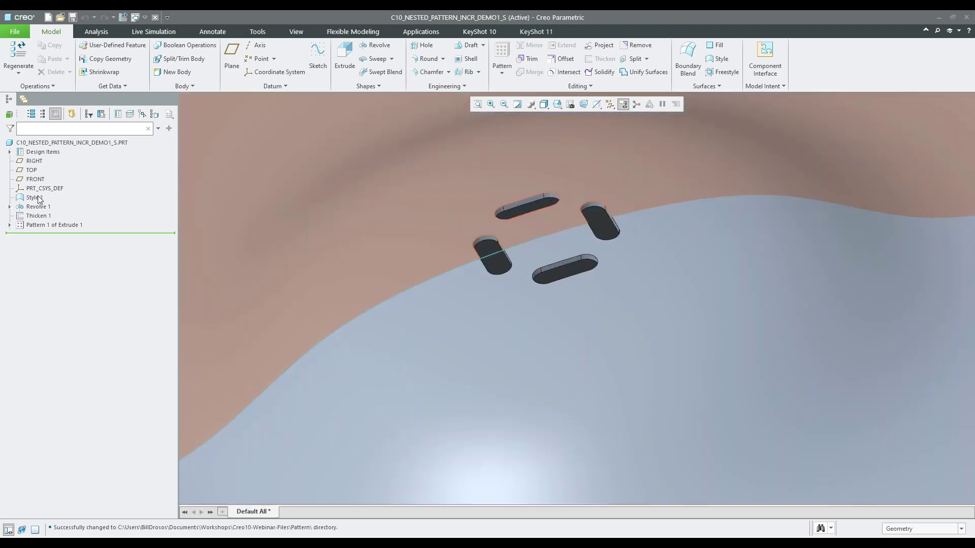
left_click(34, 197)
scroll(535, 264, "down", 4)
scroll(534, 264, "down", 5)
middle_click_drag(534, 264, 399, 351)
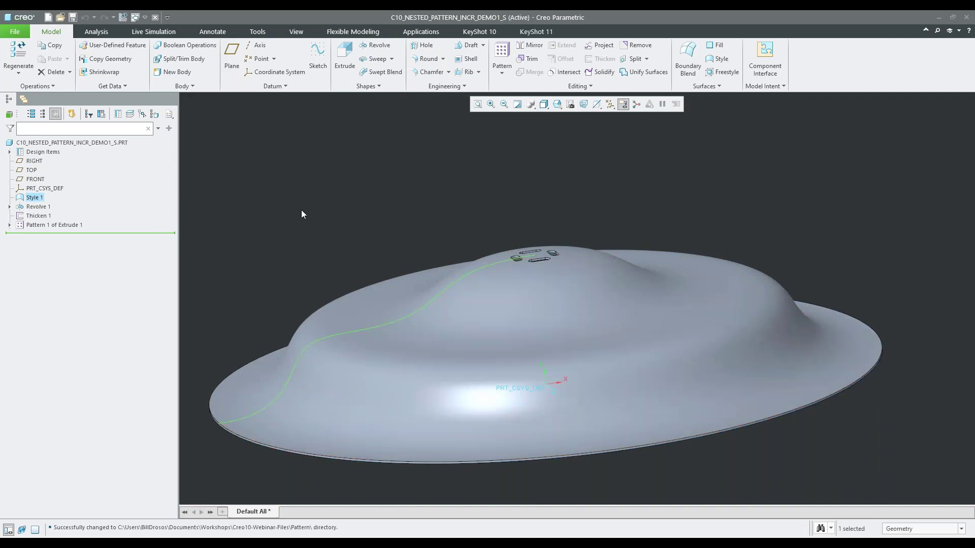
left_click(51, 216)
left_click(63, 216, "ctrl")
left_click(10, 224)
left_click(42, 234)
middle_click_drag(334, 208, 342, 228)
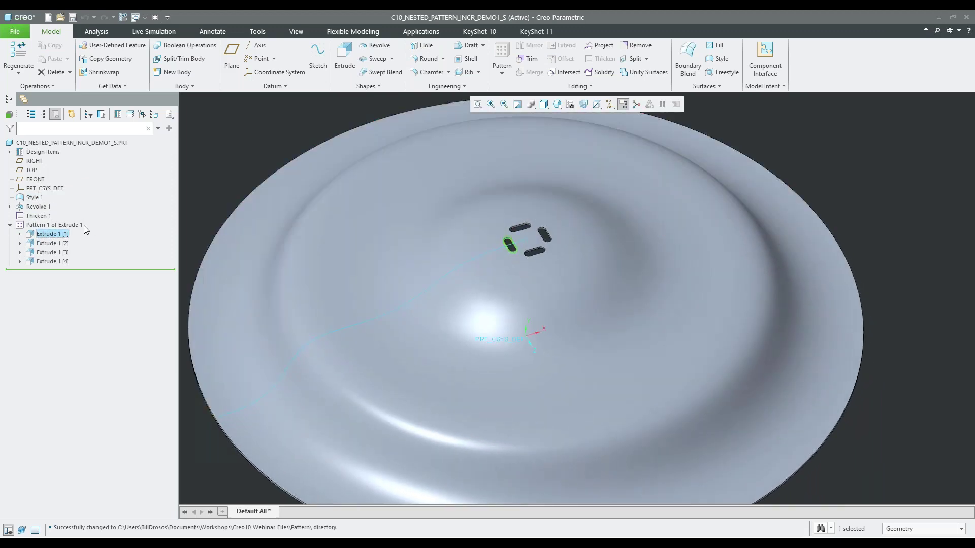
Open the slot cut's axis pattern definition, review its member and angle settings, and accept it.
left_click(77, 225)
left_click(76, 190)
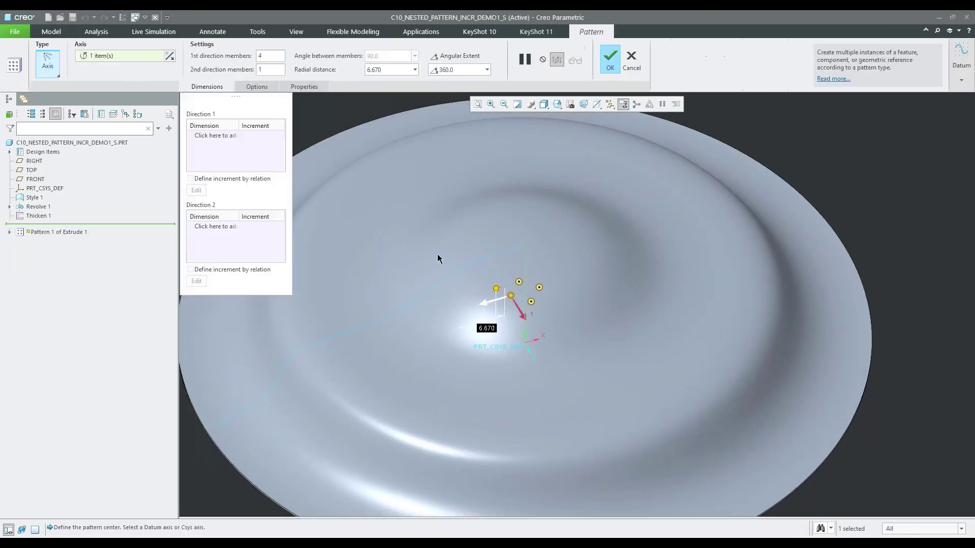
scroll(571, 279, "up", 3)
scroll(515, 279, "down", 4)
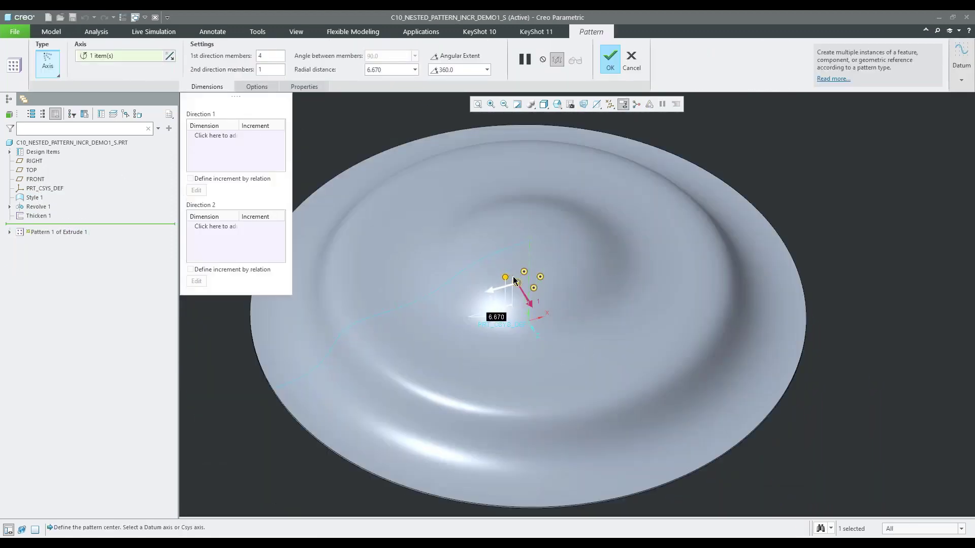
middle_click_drag(552, 277, 554, 305)
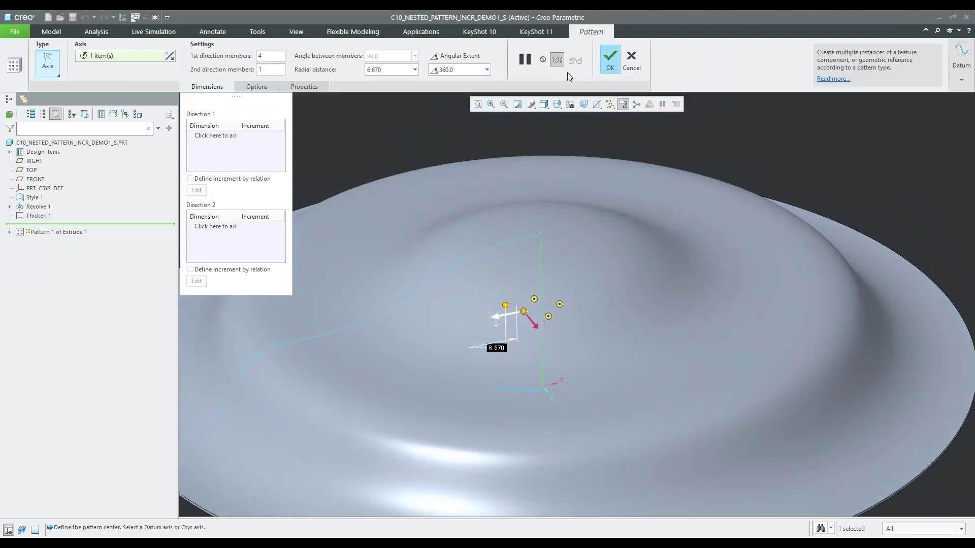
left_click(610, 58)
Start a dimension pattern of the existing four-slot pattern and examine the dimensions available as increments, including the datum point's 0.05 offset.
scroll(584, 180, "up", 3)
scroll(572, 203, "down", 5)
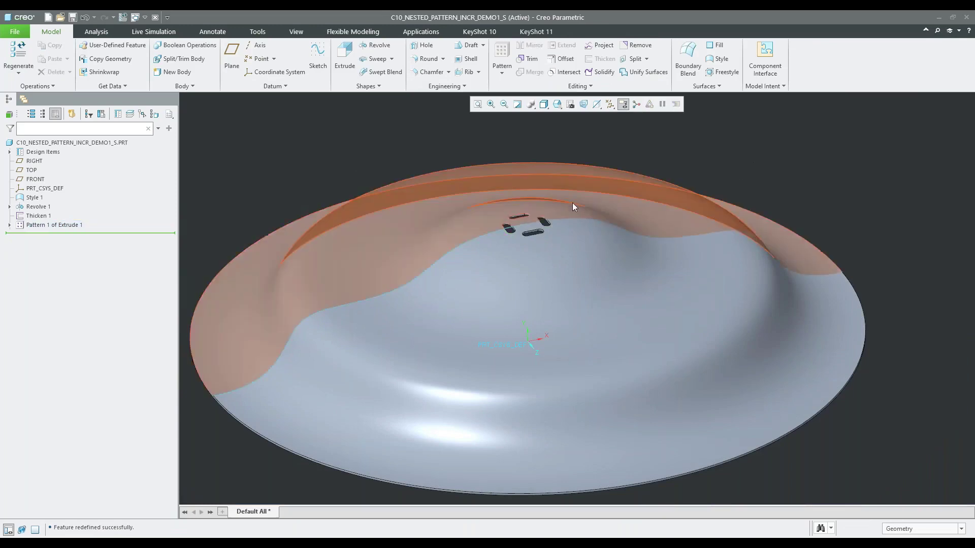
middle_click_drag(542, 203, 498, 254)
scroll(504, 275, "up", 6)
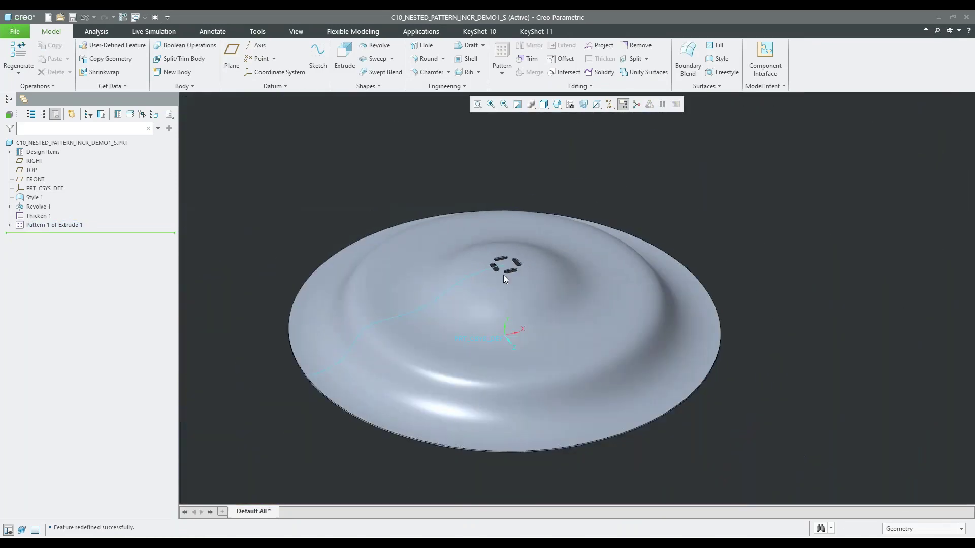
scroll(503, 275, "down", 5)
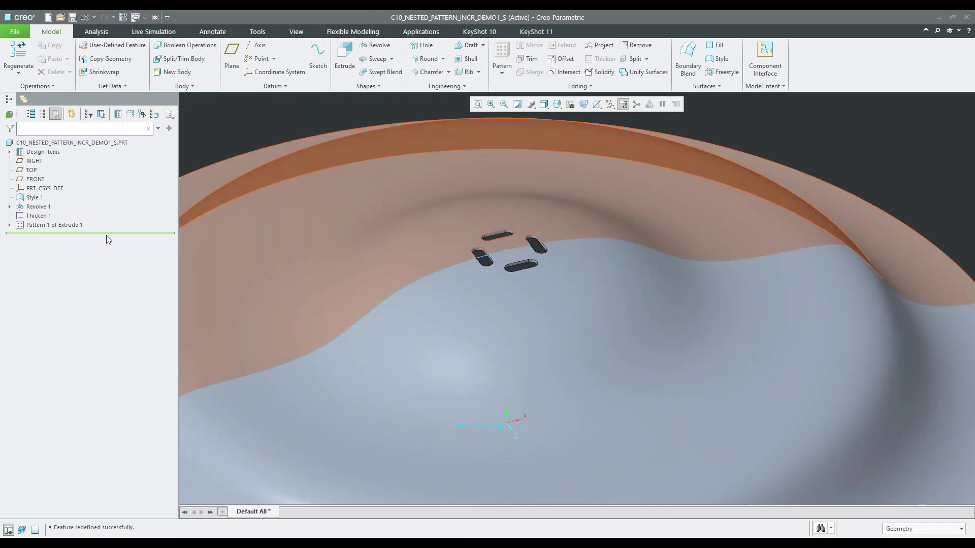
left_click(92, 227)
left_click(77, 167)
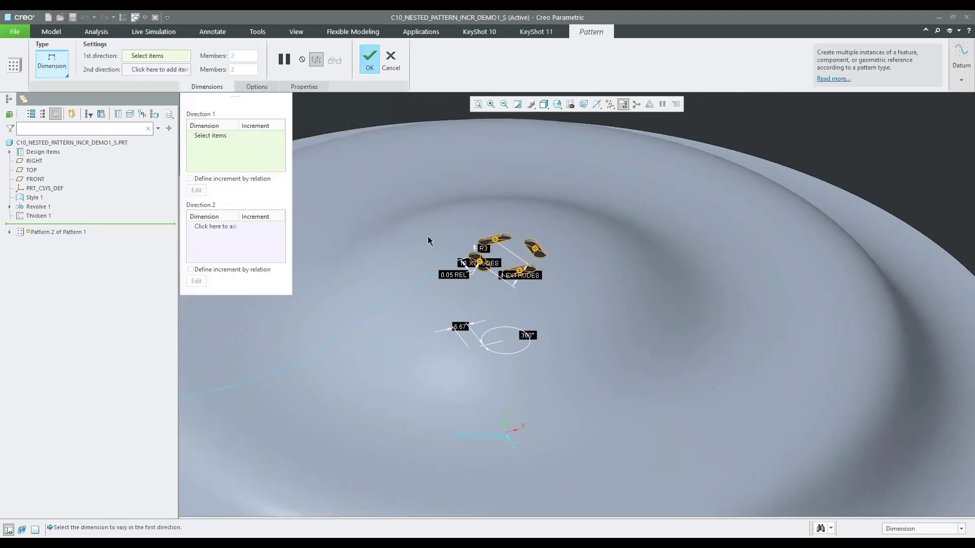
mouse_move(576, 252)
middle_mouse_down()
mouse_move(570, 289)
mouse_move(568, 276)
mouse_move(563, 287)
mouse_move(509, 279)
mouse_move(511, 290)
middle_mouse_up()
scroll(525, 319, "down", 5)
scroll(639, 326, "up", 4)
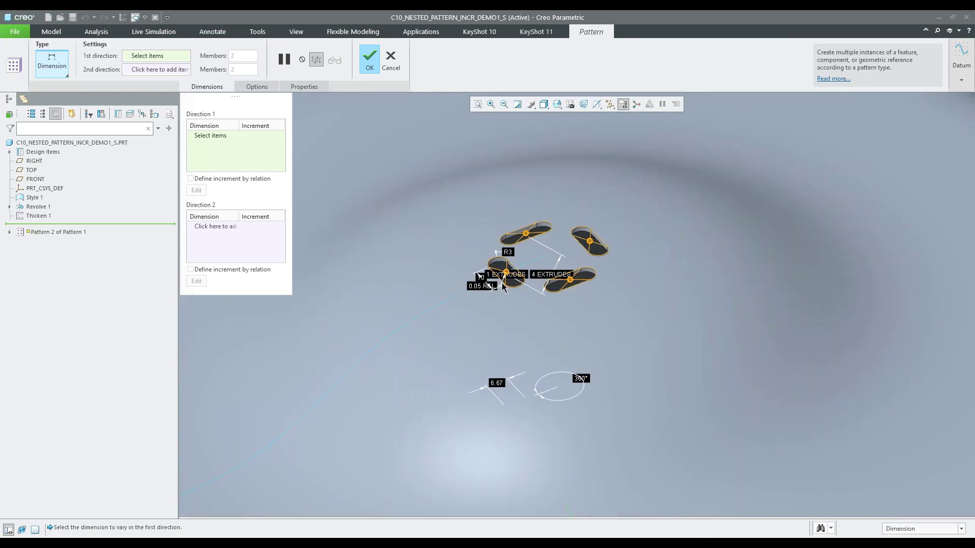
scroll(496, 285, "down", 6)
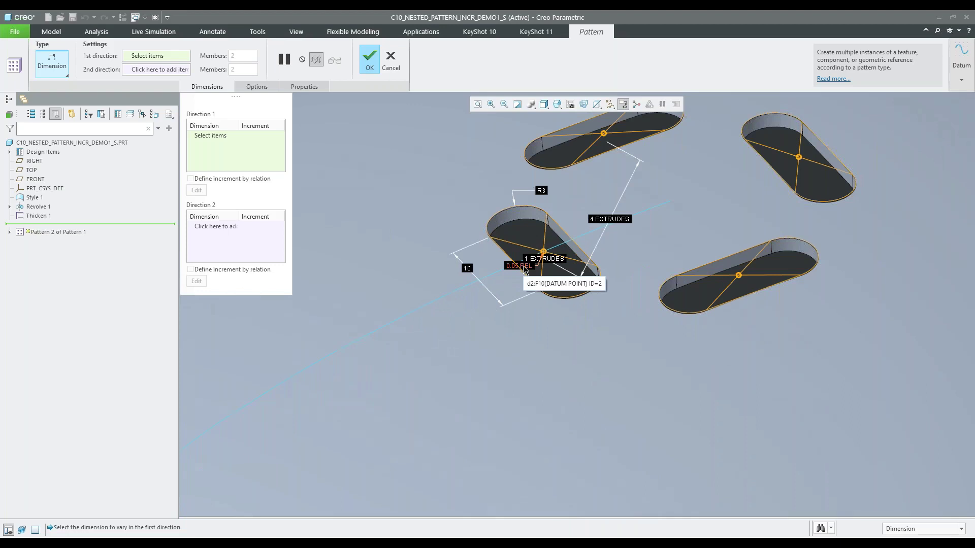
scroll(437, 156, "up", 3)
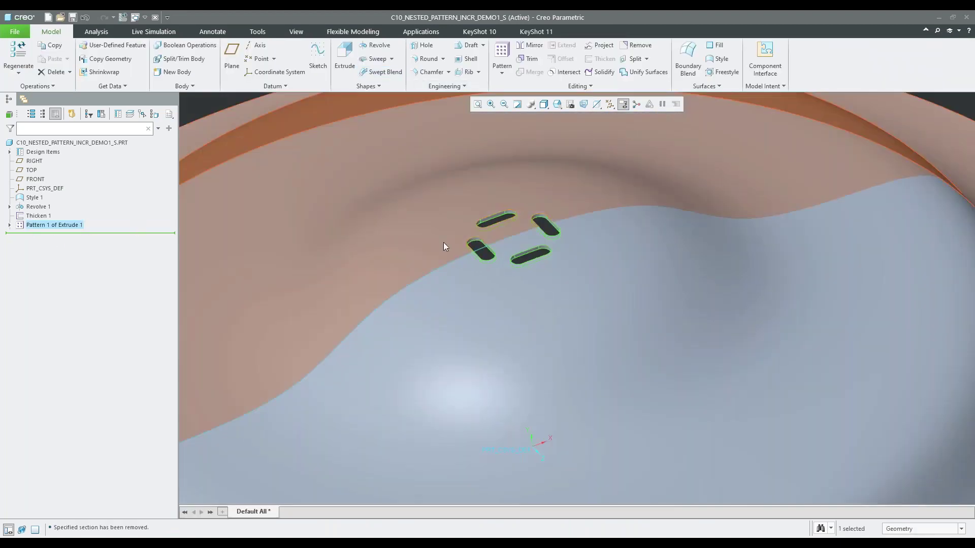
Open the definition of the POINT_ON_LEAD_CURVE datum point embedded in the first slot extrude of the pattern.
scroll(443, 246, "up", 3)
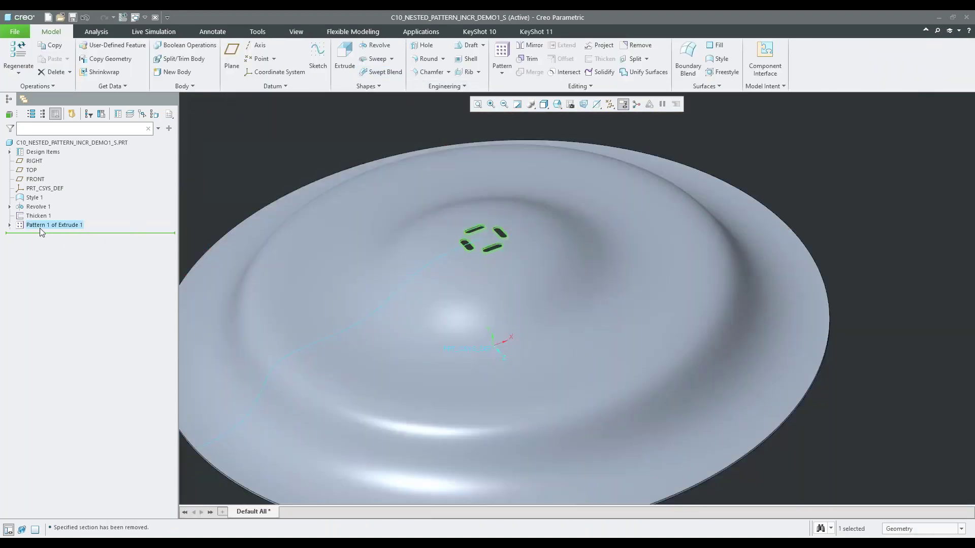
left_click(10, 225)
left_click(20, 234)
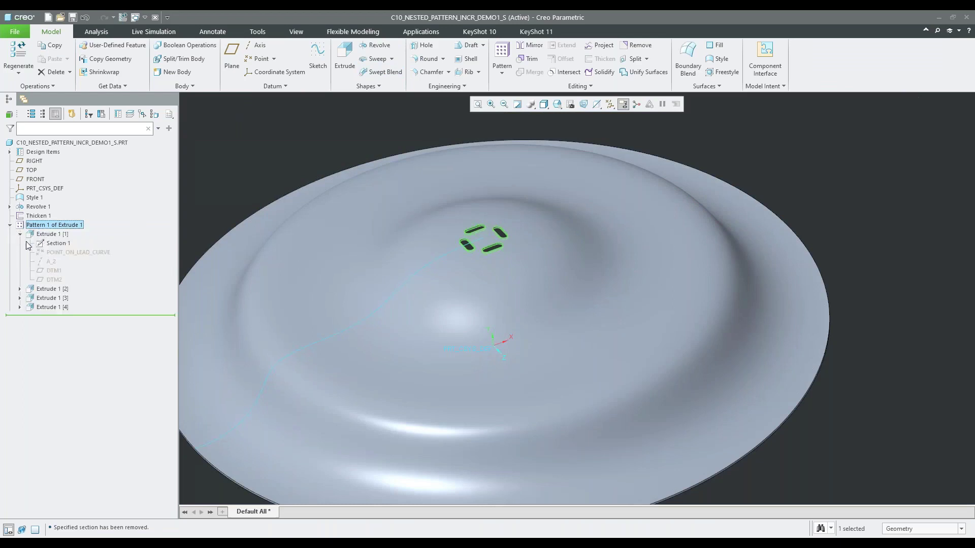
left_click(54, 251)
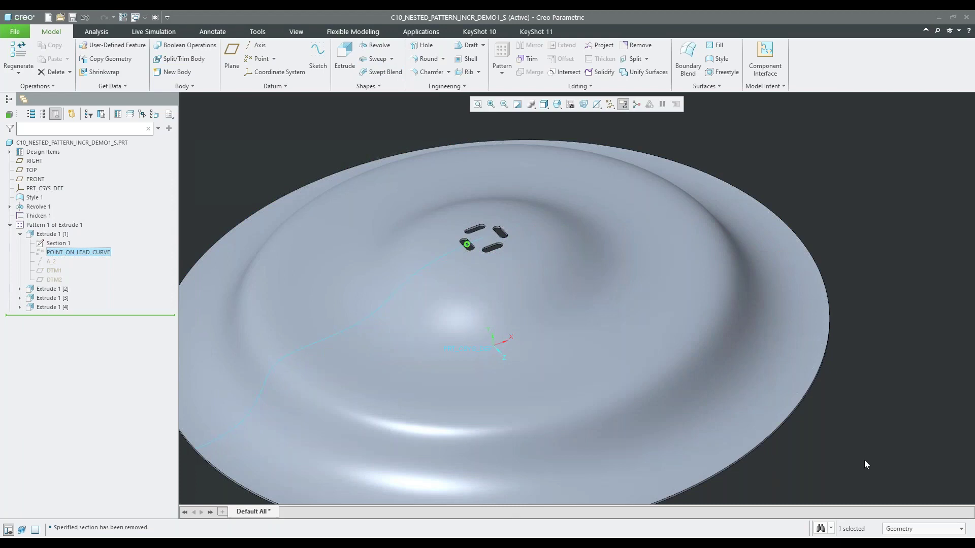
left_click(80, 252)
left_click(84, 221)
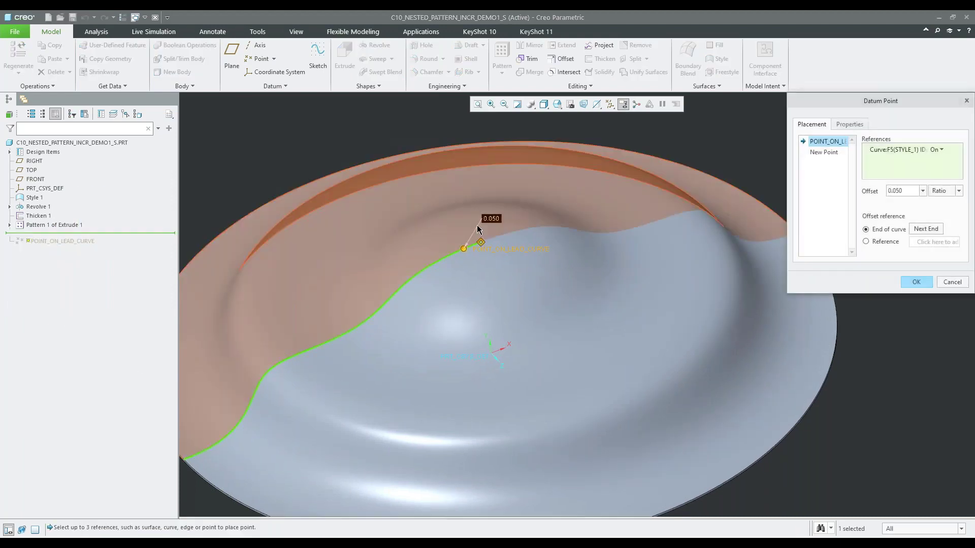
Examine the datum point's ratio offset along the Style 1 curve and accept its definition.
scroll(477, 226, "down", 3)
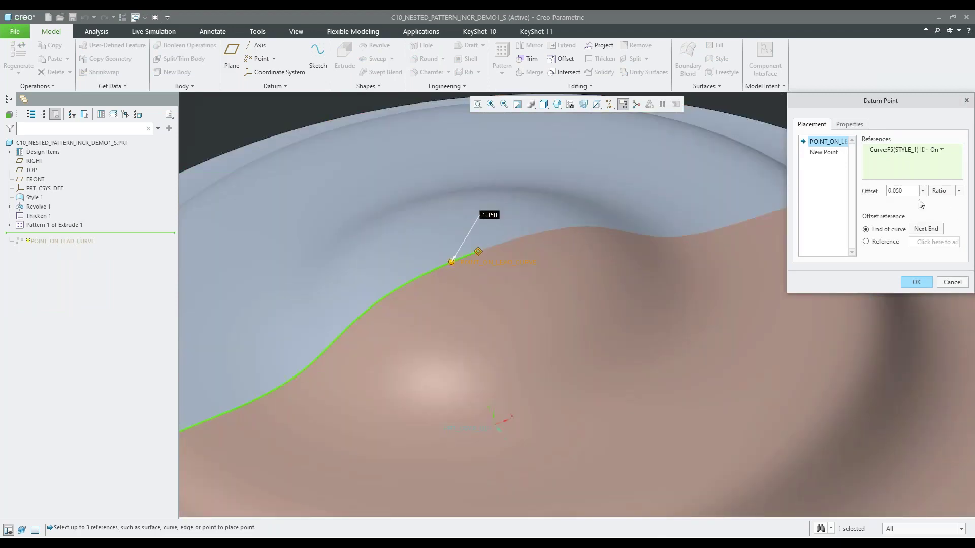
scroll(551, 233, "up", 4)
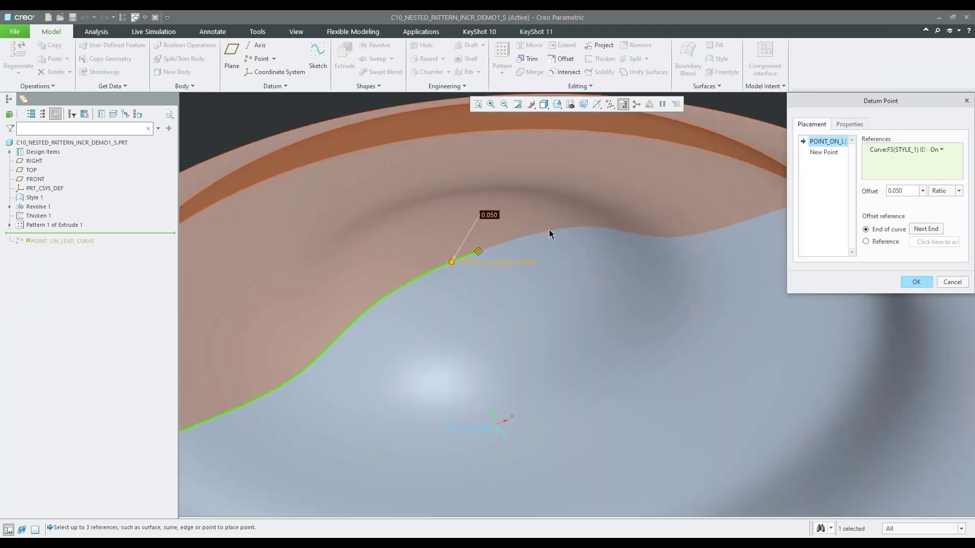
scroll(550, 232, "down", 2)
scroll(548, 229, "up", 3)
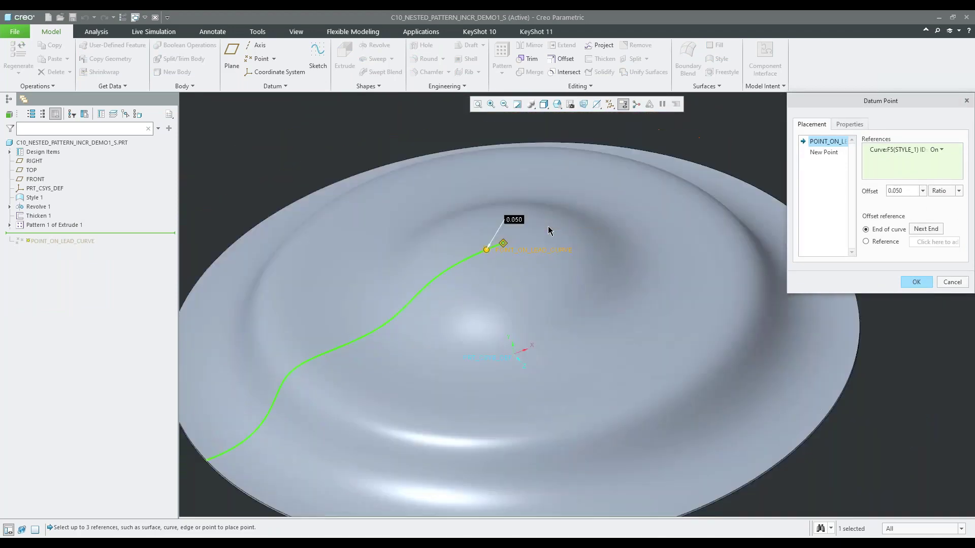
scroll(548, 228, "down", 2)
scroll(501, 245, "down", 3)
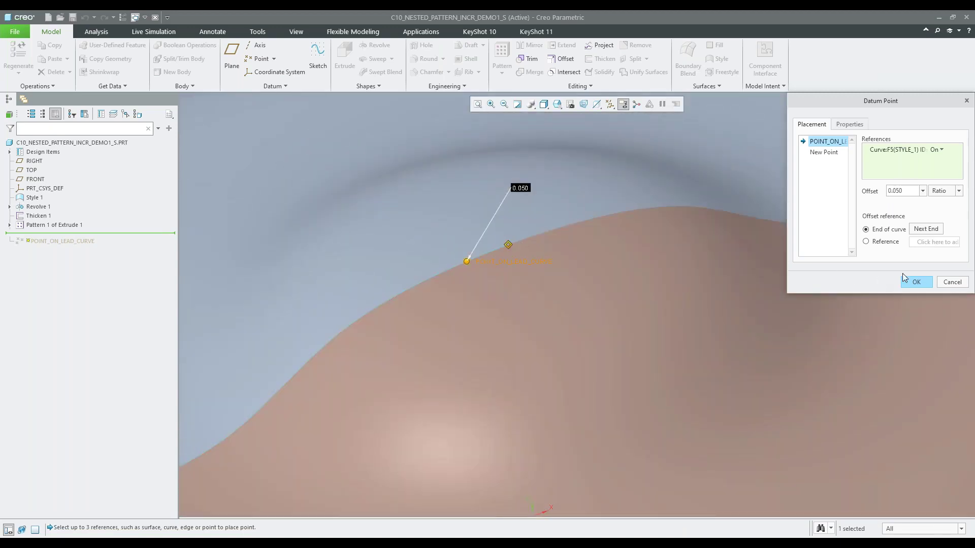
left_click(913, 281)
scroll(659, 236, "up", 5)
scroll(827, 219, "down", 3)
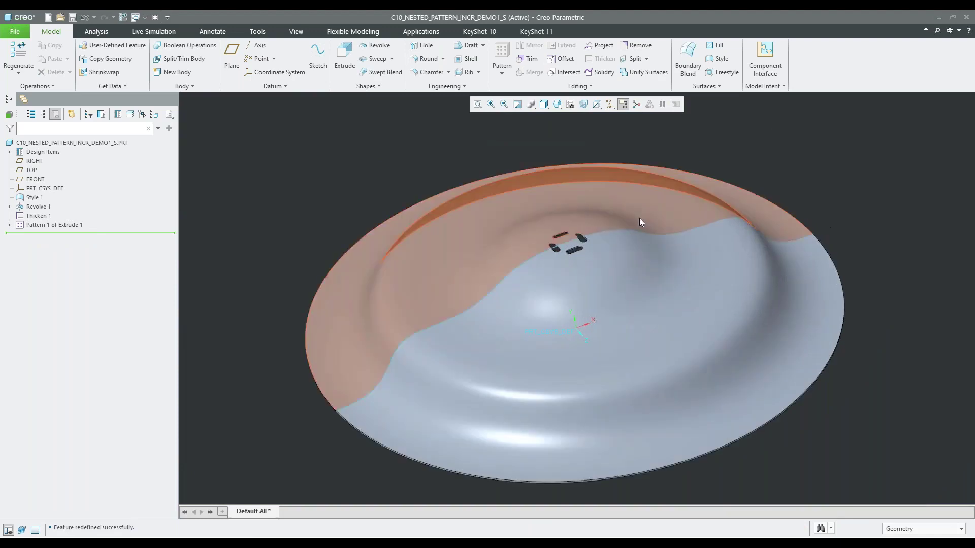
Start a dimension pattern of the four-slot pattern, using the datum point's curve offset in the first direction with an increment of 0.05.
left_click(53, 225)
left_click(502, 58)
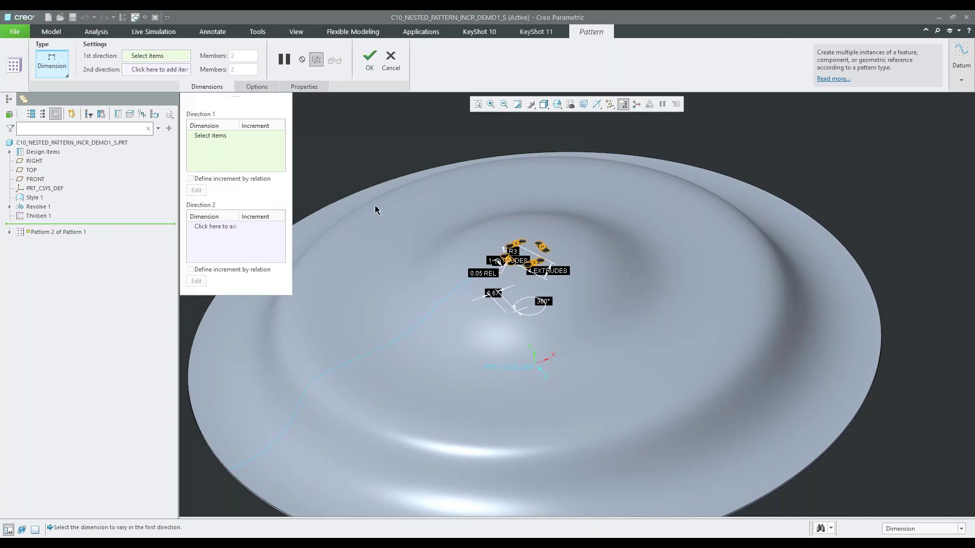
scroll(489, 268, "up", 2)
left_click(486, 273)
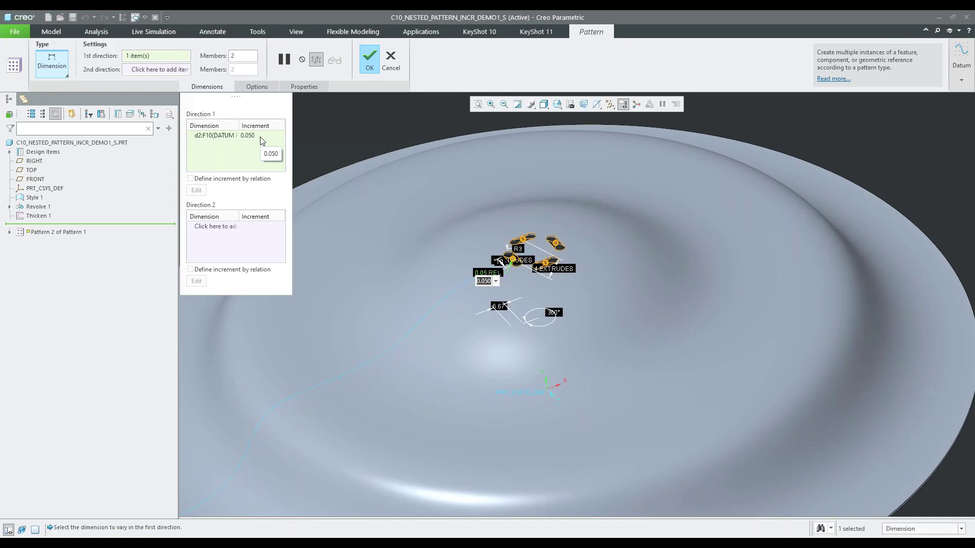
Add the slot count to the first direction with an increment of 4, set 12 members, and complete the nested pattern.
middle_click_drag(617, 241, 616, 235)
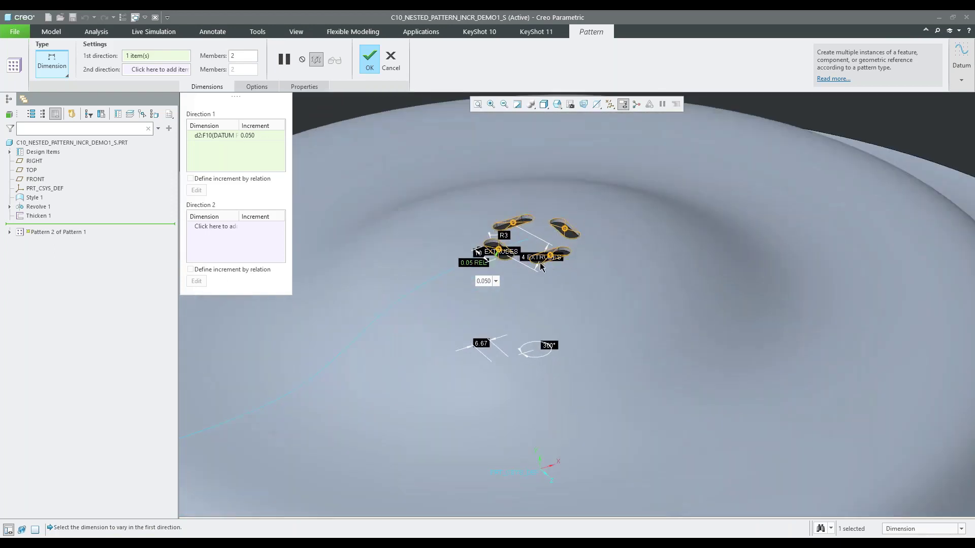
middle_click_drag(561, 300, 579, 290)
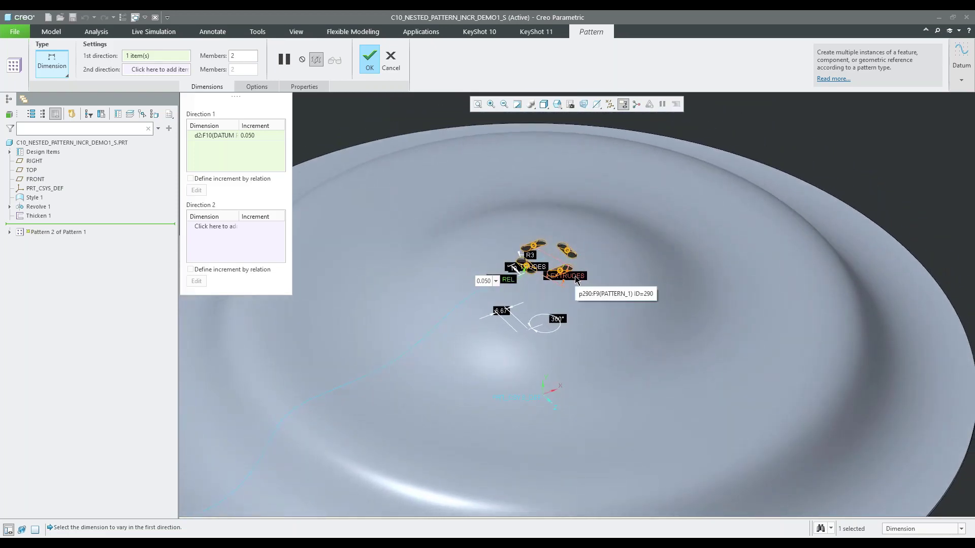
left_click(577, 278, "ctrl")
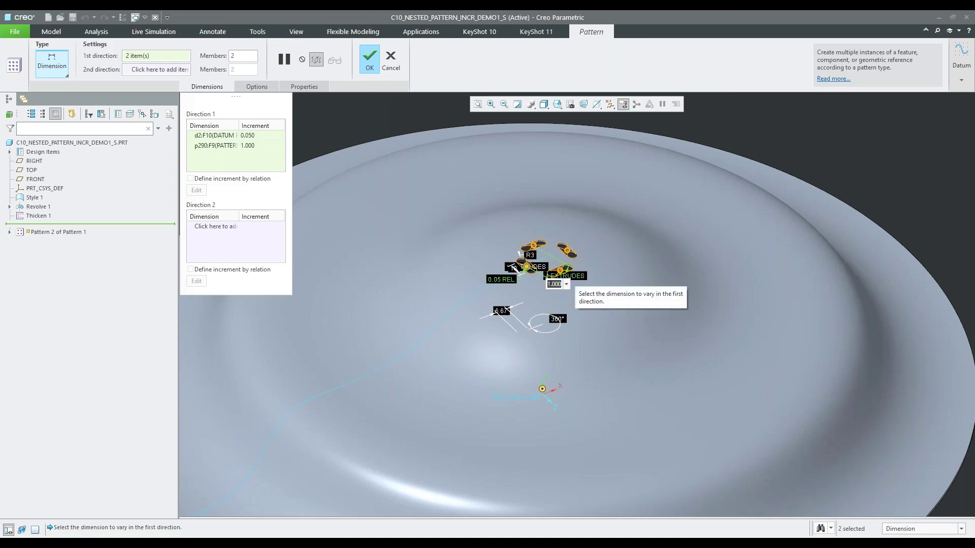
type("4")
key("Return")
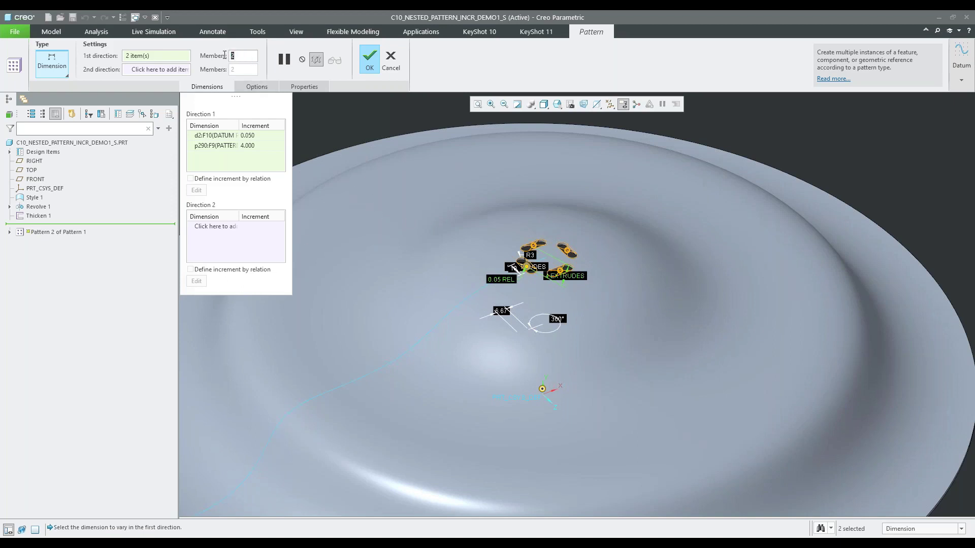
type("12")
left_click(370, 59)
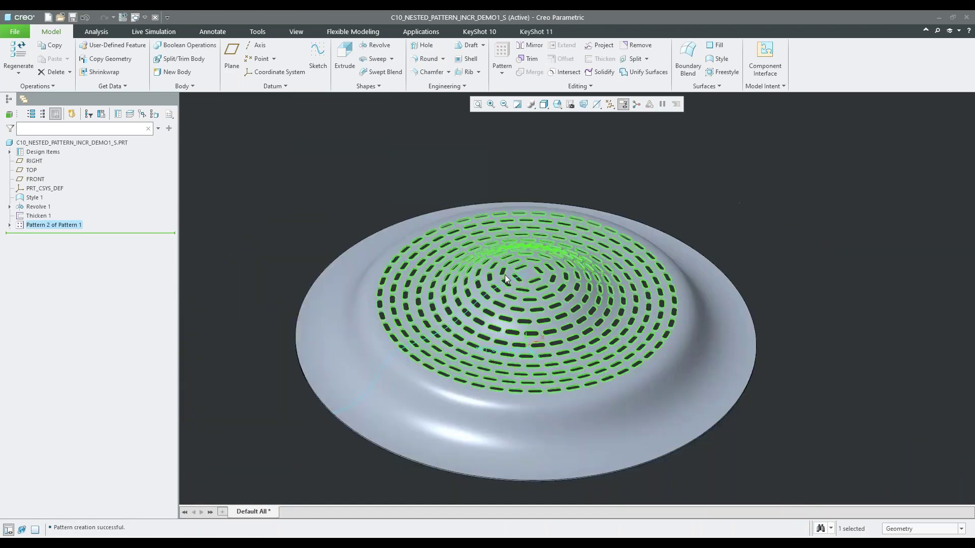
Reopen the nested slot pattern's definition, examine the slot-count and point-offset dimensions driving it, and accept it.
mouse_move(505, 275)
middle_mouse_down()
mouse_move(485, 305)
mouse_move(496, 277)
middle_mouse_up()
scroll(497, 312, "up", 3)
left_click(100, 240)
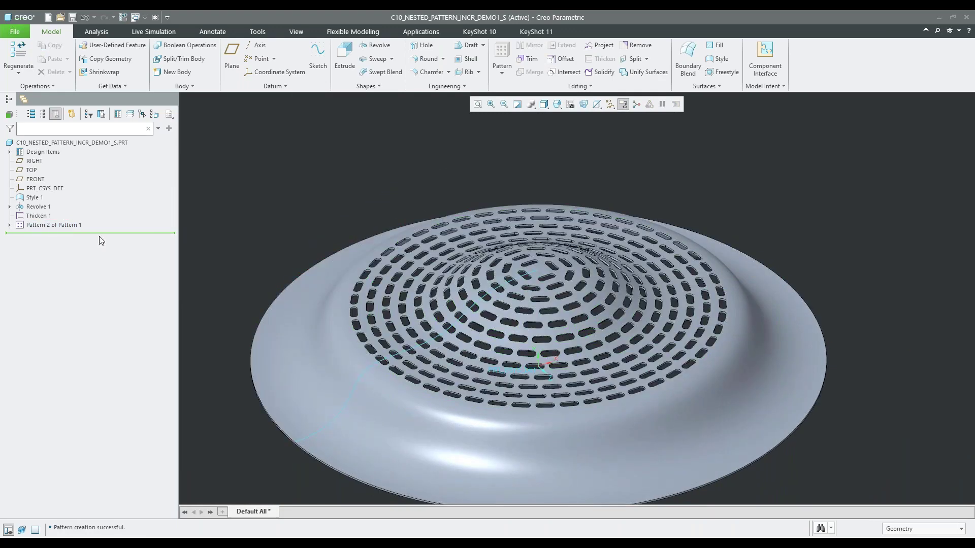
left_click(58, 226)
left_click(70, 173)
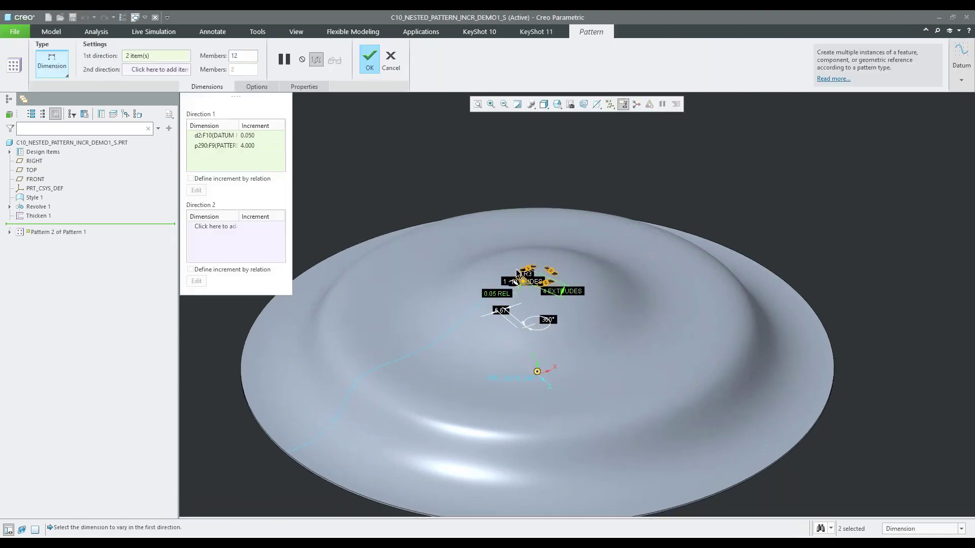
scroll(517, 274, "up", 6)
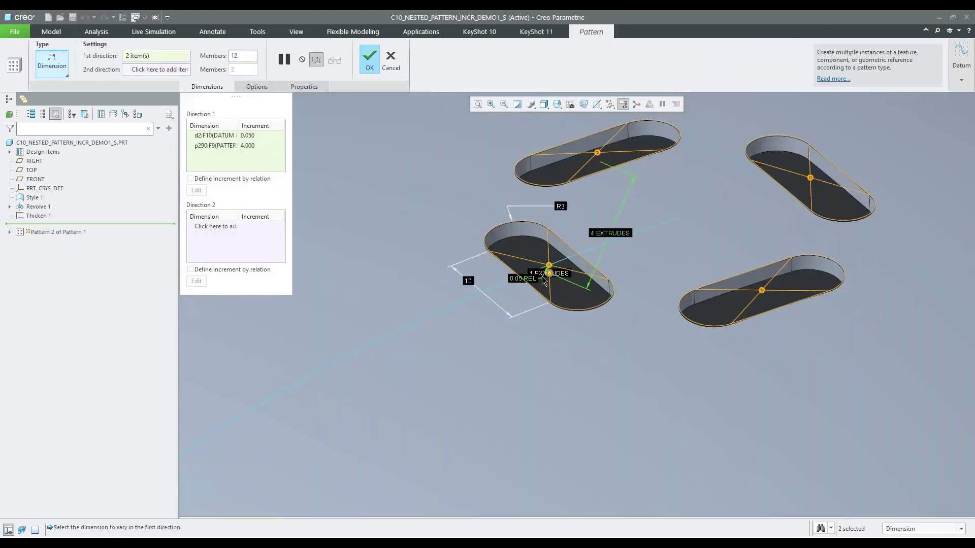
scroll(546, 277, "up", 1)
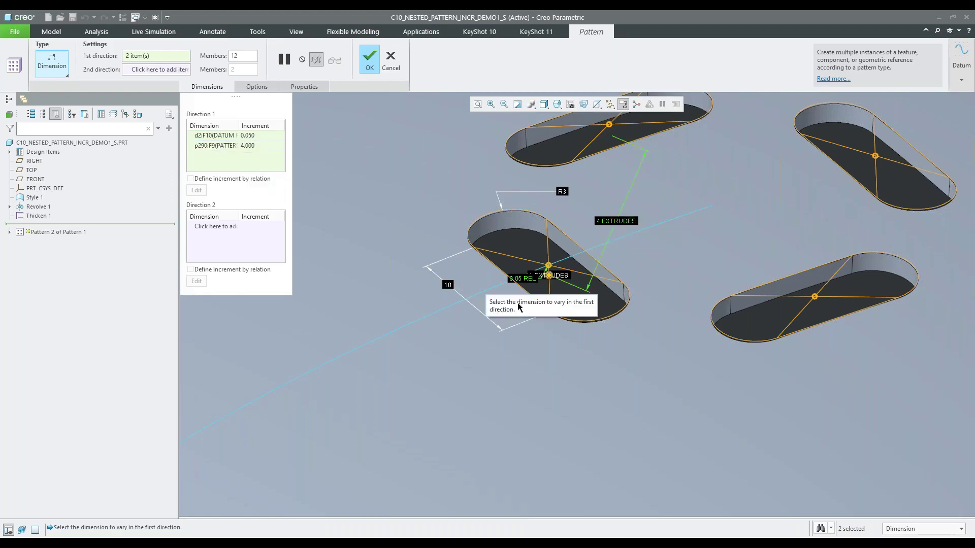
scroll(569, 325, "down", 3)
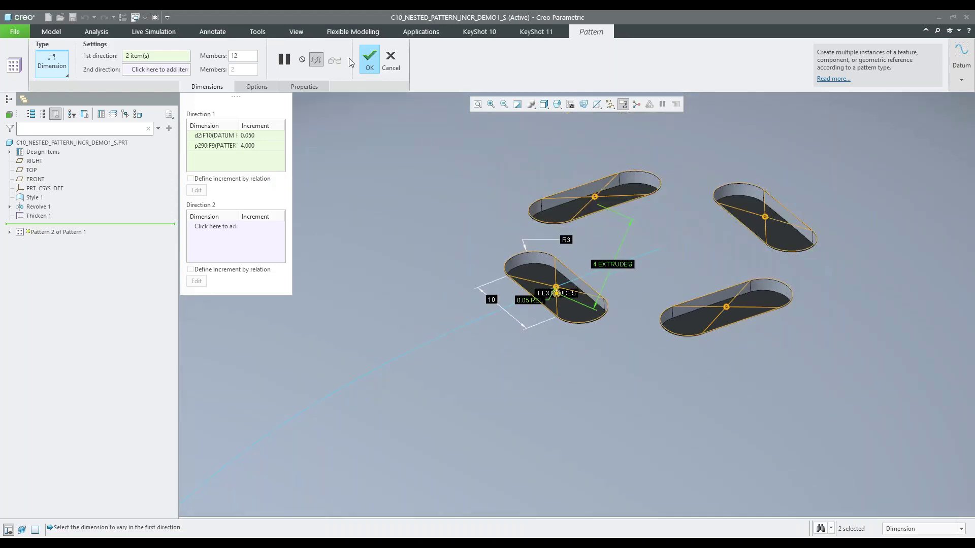
left_click(370, 59)
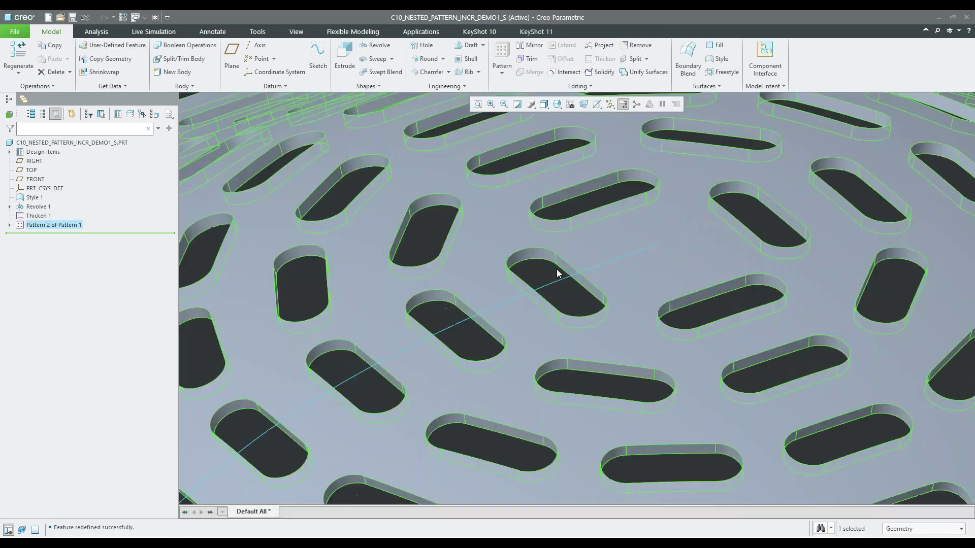
scroll(557, 273, "down", 10)
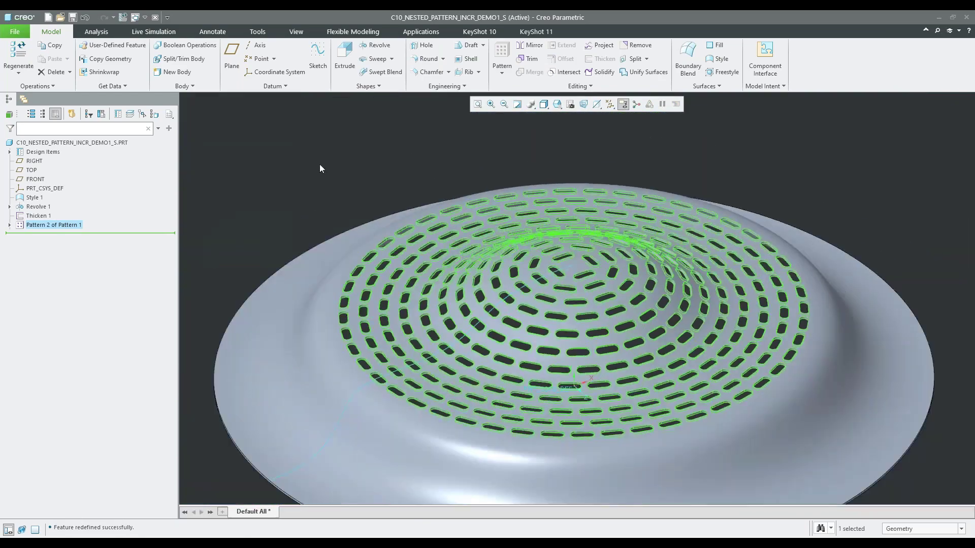
Close the dome part, erase it from the session, and open c10_nested_pattern_incr_demo2bs.prt from the working directory.
left_click(319, 168)
left_click(155, 18)
left_click(132, 59)
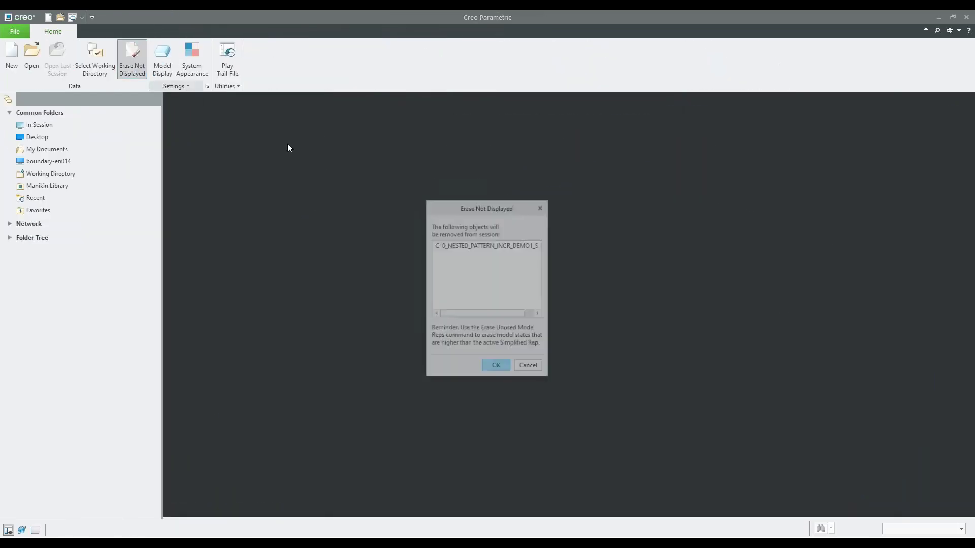
left_click(496, 365)
left_click(61, 174)
double_click(251, 165)
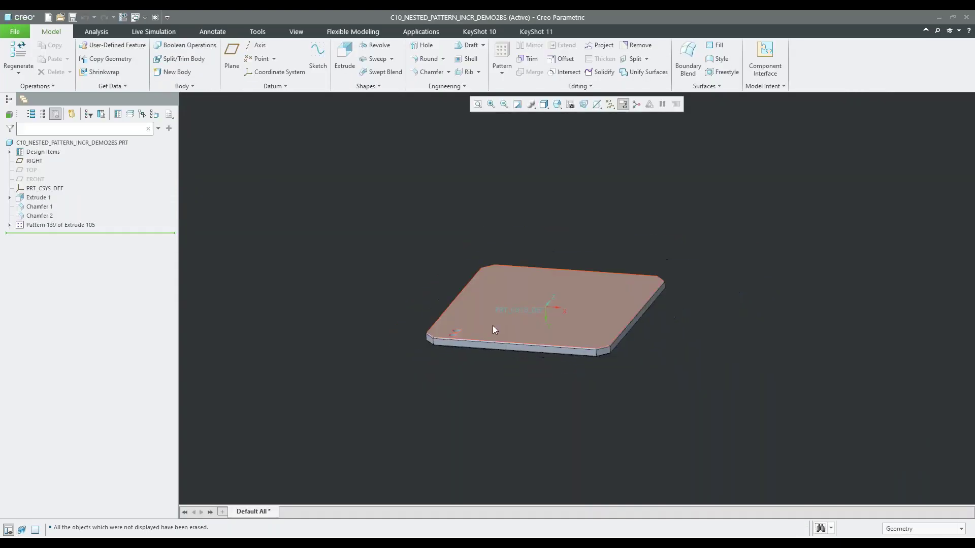
Start a dimension pattern of the plate's two-hole pattern, varying the 140 dimension in the first direction by -40.
middle_click_drag(495, 330, 412, 455)
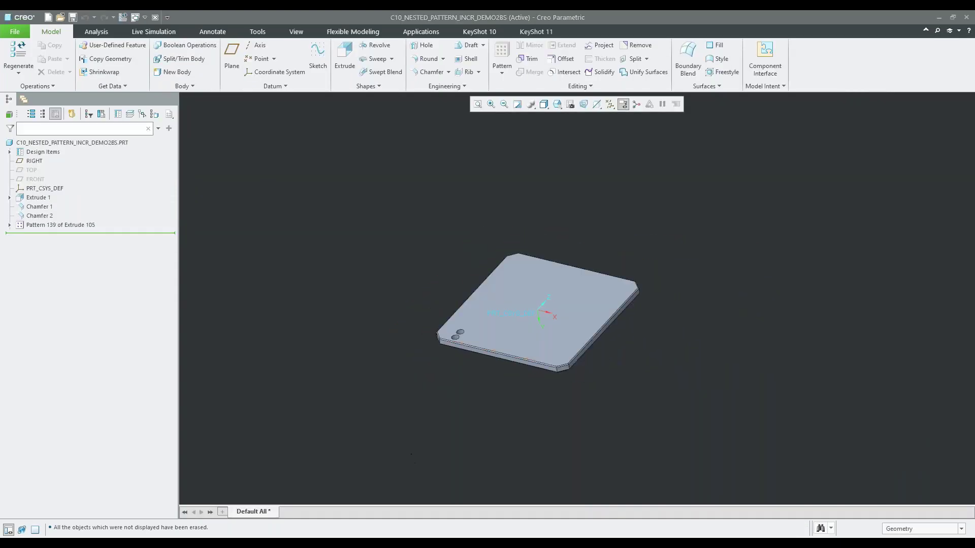
left_click(67, 224)
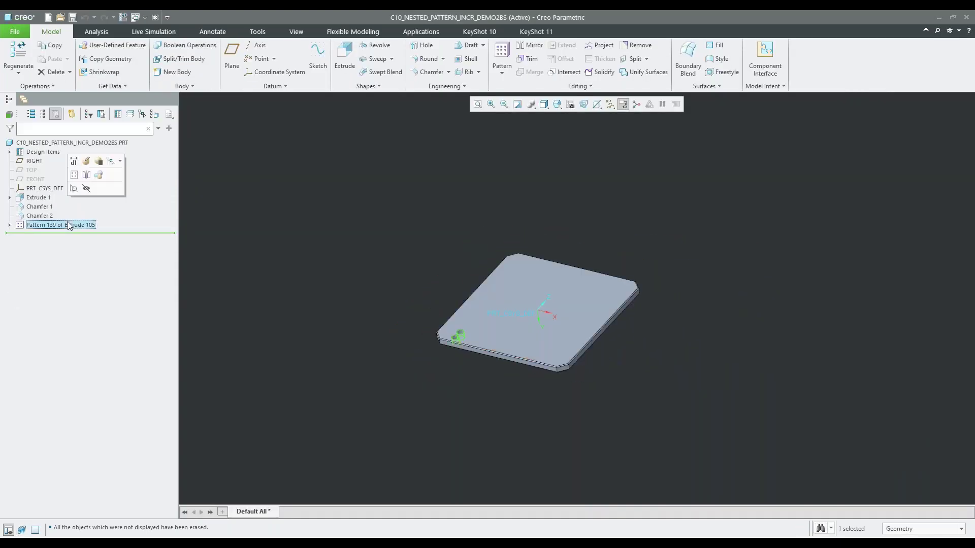
left_click(79, 174)
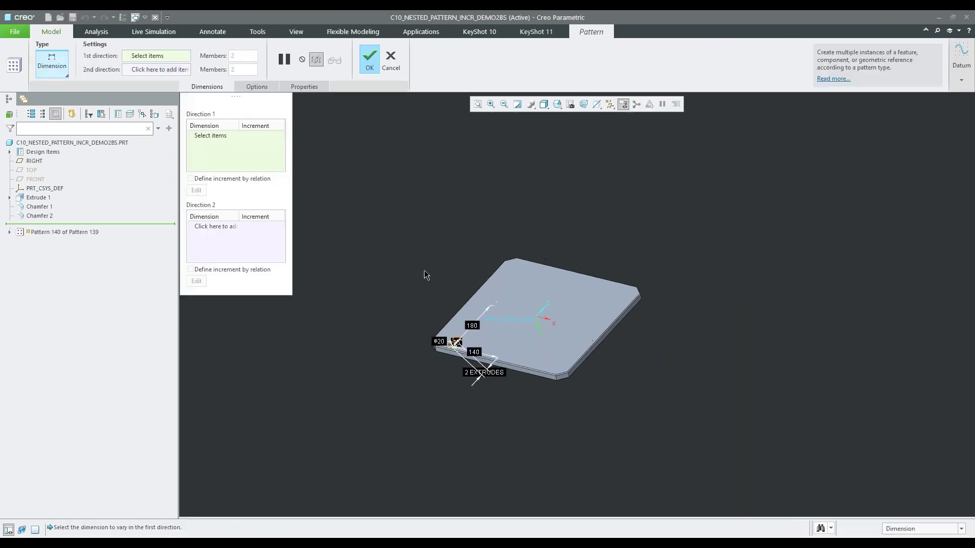
scroll(468, 348, "up", 5)
scroll(469, 348, "up", 3)
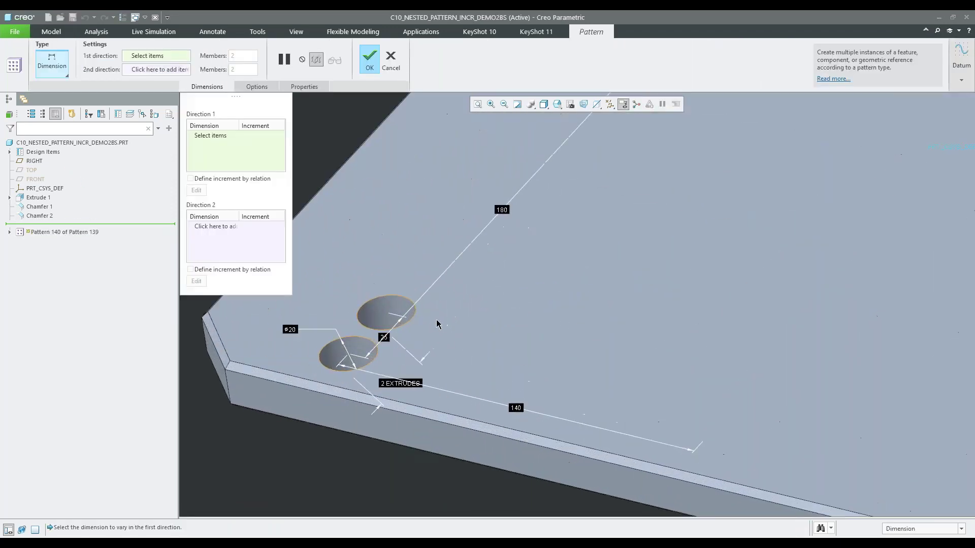
left_click(515, 408)
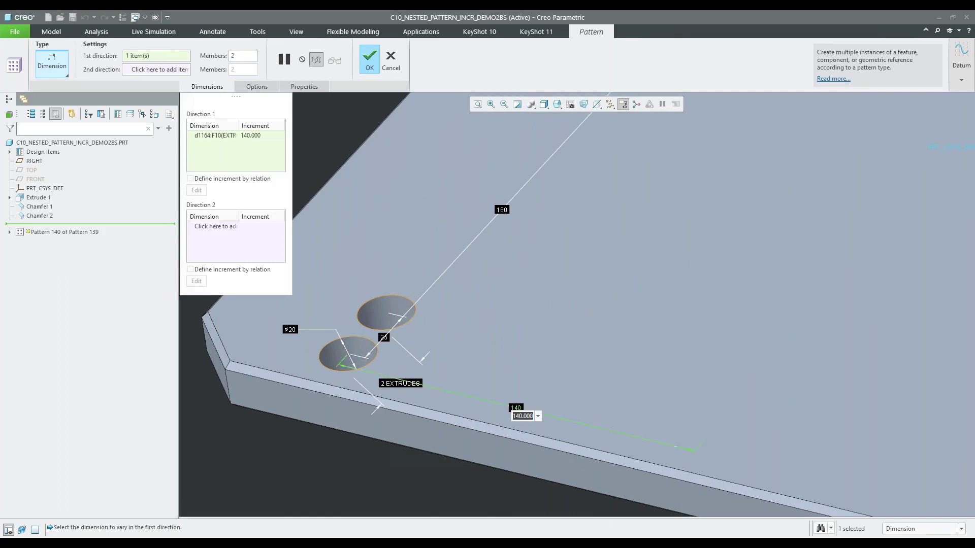
type("-40")
key("Return")
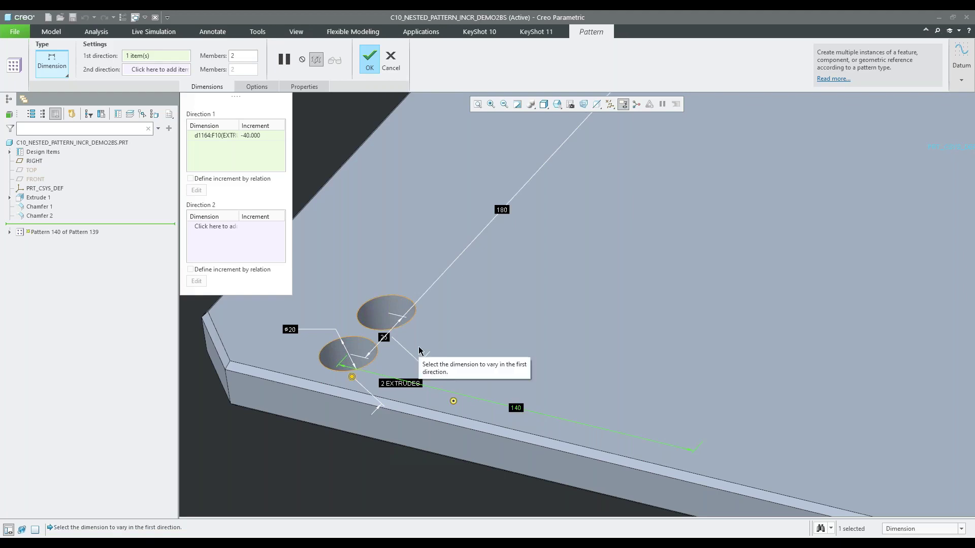
Add the hole count to the first direction with an increment of 2, set 4 members, and complete the nested pattern.
left_click(401, 395, "ctrl")
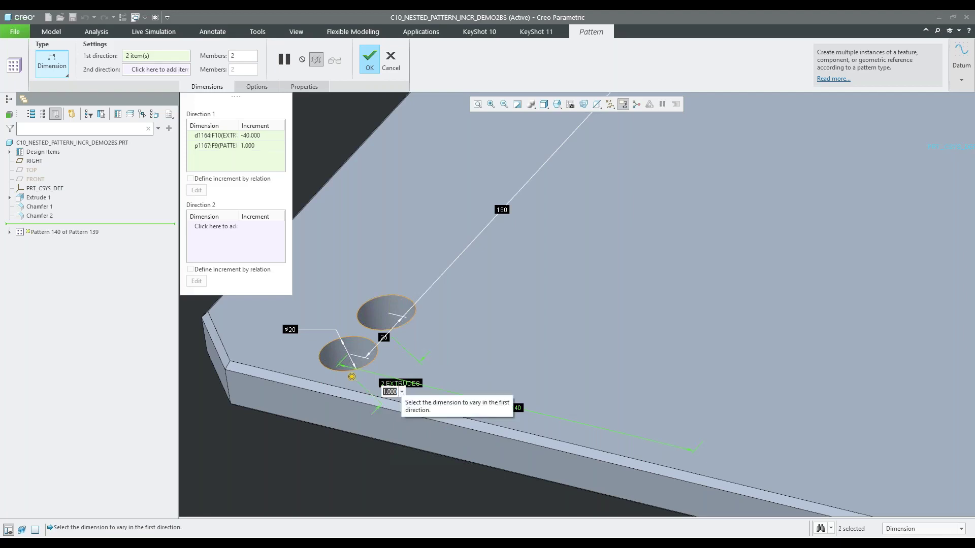
type("2")
key("Return")
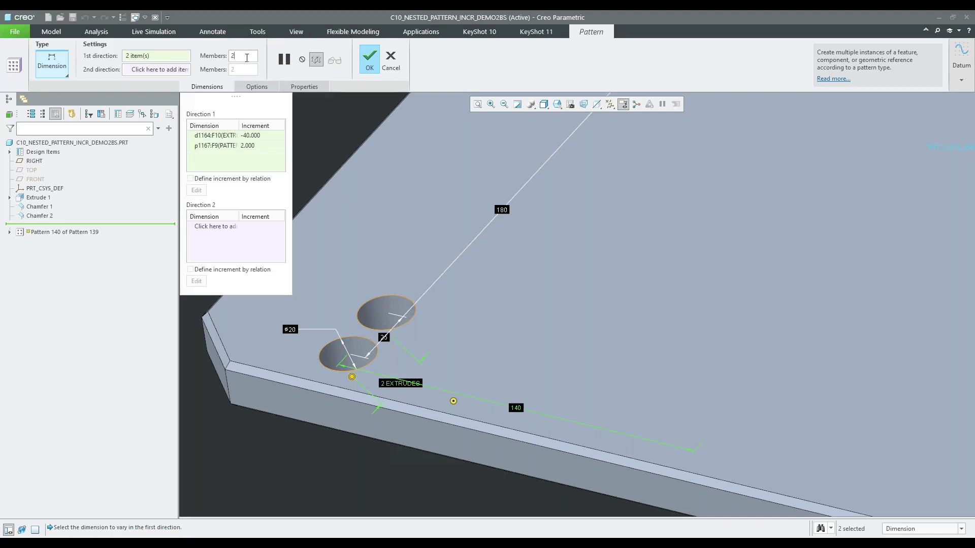
key("Return")
scroll(549, 304, "up", 2)
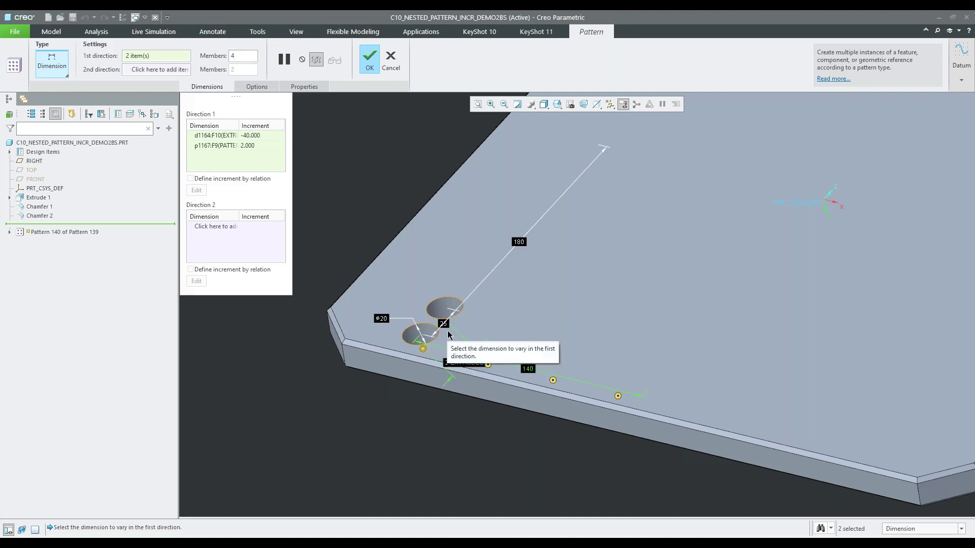
left_click(369, 60)
Mirror the nested hole pattern about the RIGHT datum plane, and undo the mirror.
scroll(338, 355, "down", 3)
left_click(76, 225)
left_click(82, 176)
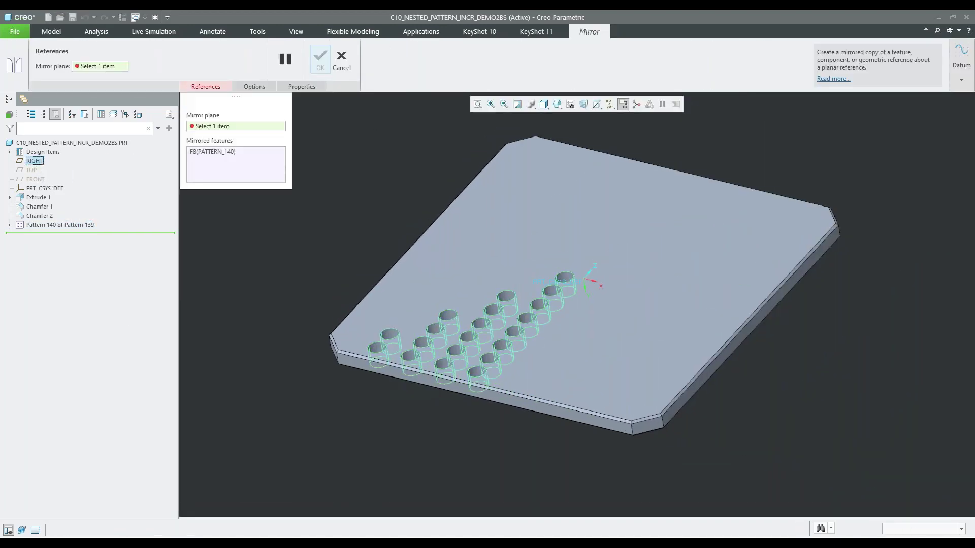
left_click(34, 161)
left_click(319, 59)
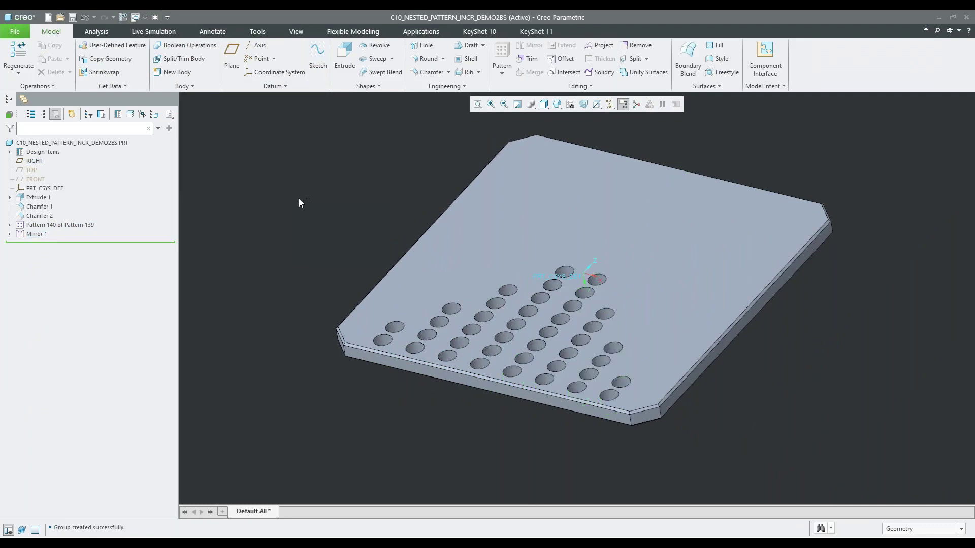
key("ctrl+z")
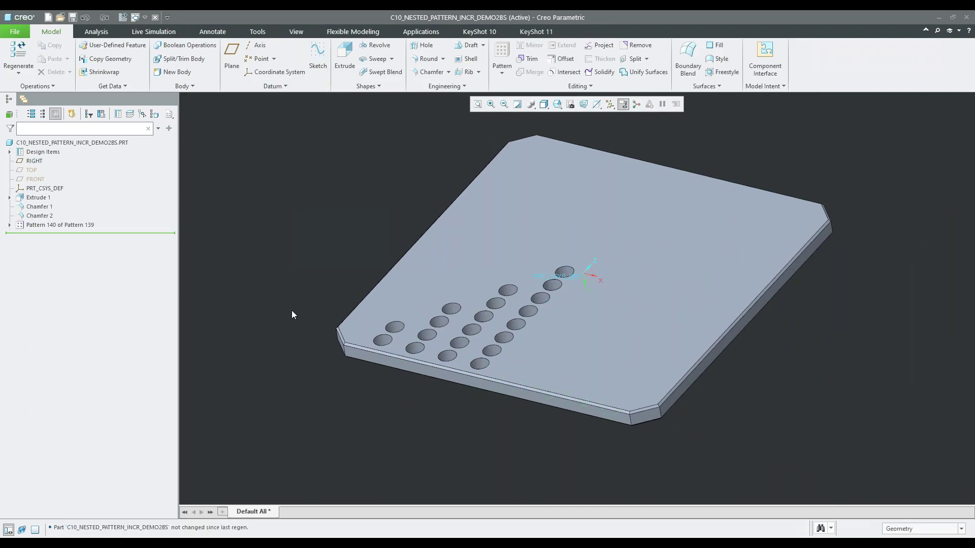
Redefine the nested pattern, driving the hole-count increment by relation: memb_i=2 if idx1<4, memb_i=0 if idx1==4, memb_i=-2 if idx1>4.
left_click(71, 225)
left_click(87, 158)
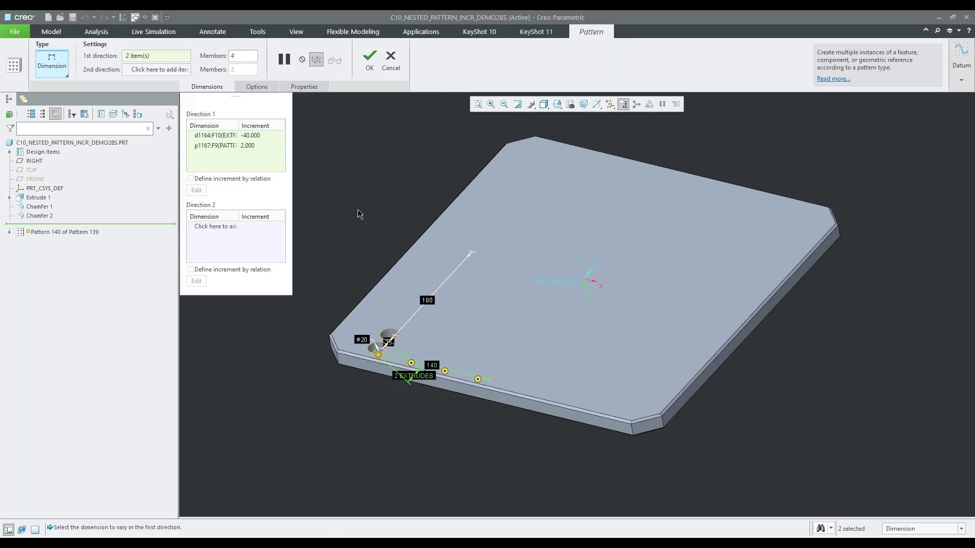
left_click(228, 146)
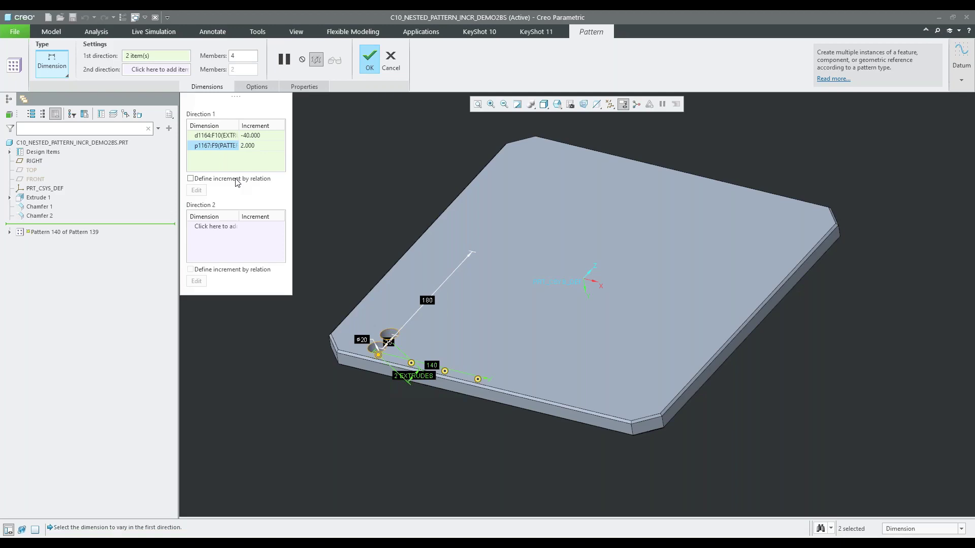
left_click(190, 179)
left_click(197, 191)
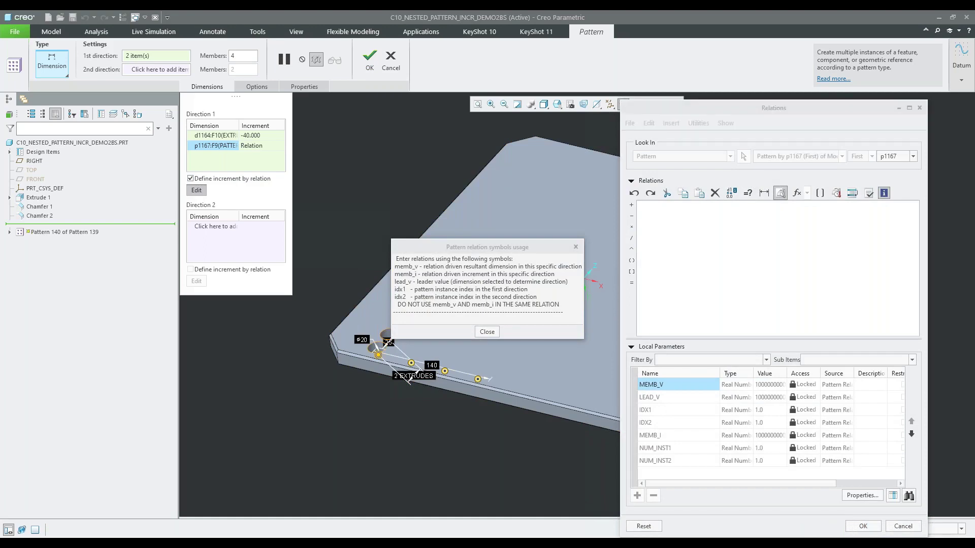
left_click(797, 248)
type("if idx1<4 memb_i=2 endif if idx1==4 memb_i=0 endif if idx1>4 memb_i= -2 endif")
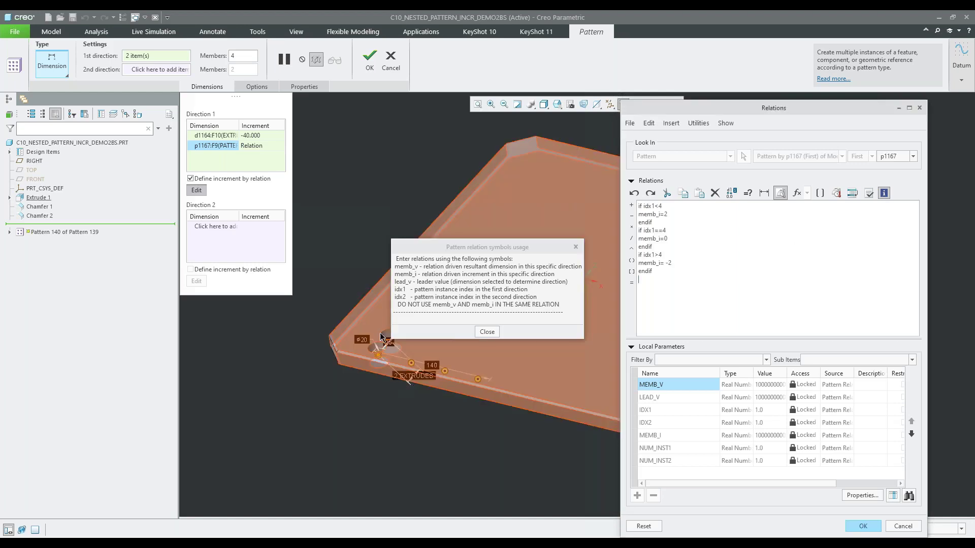
left_click(493, 331)
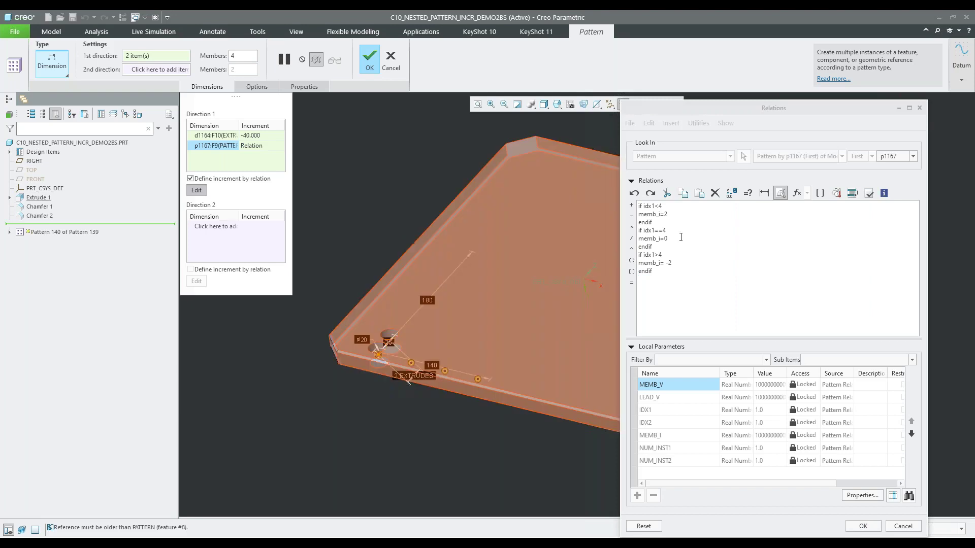
scroll(371, 304, "down", 3)
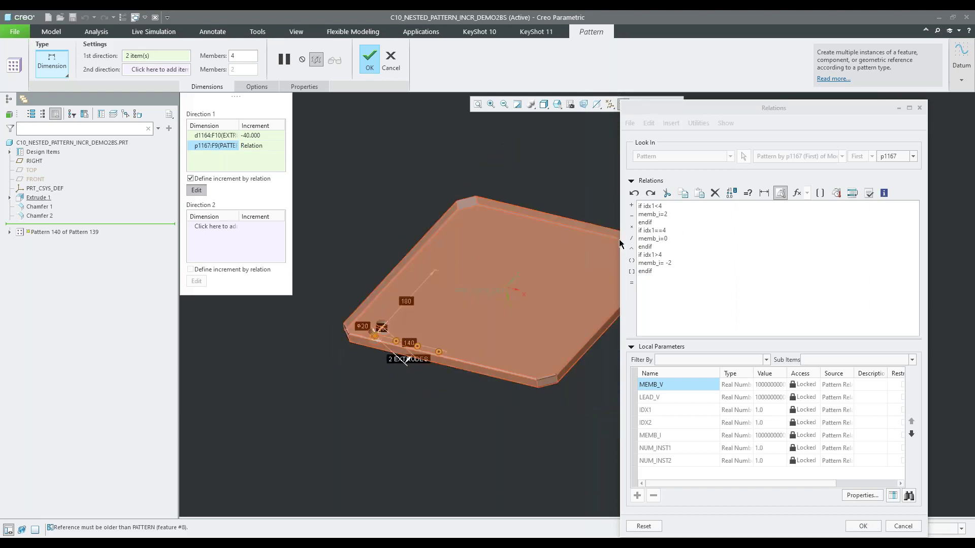
Set the nested pattern's first direction to 8 members.
double_click(242, 56)
type("8")
key("Return")
key("Return")
Re-enter the hole-count relation with memb_i 2 for idx1<4, 0 for idx1==4 and -2 for idx1>4, and complete the pattern.
left_click(196, 189)
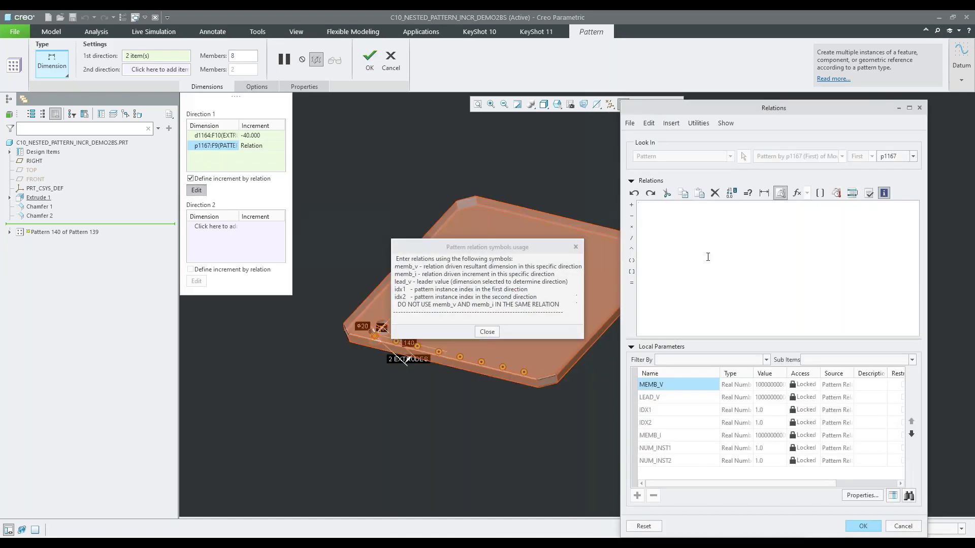
left_click(487, 331)
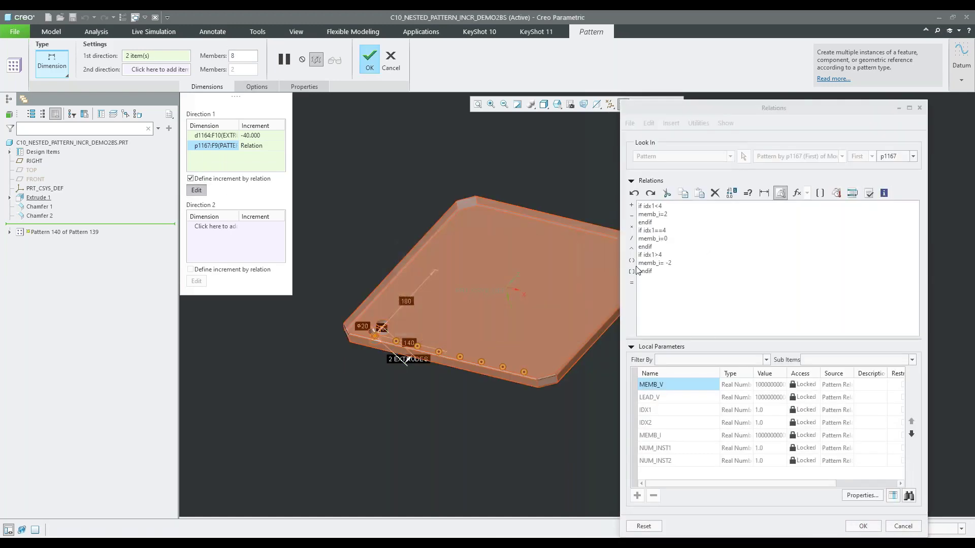
left_click(457, 264)
scroll(457, 264, "up", 2)
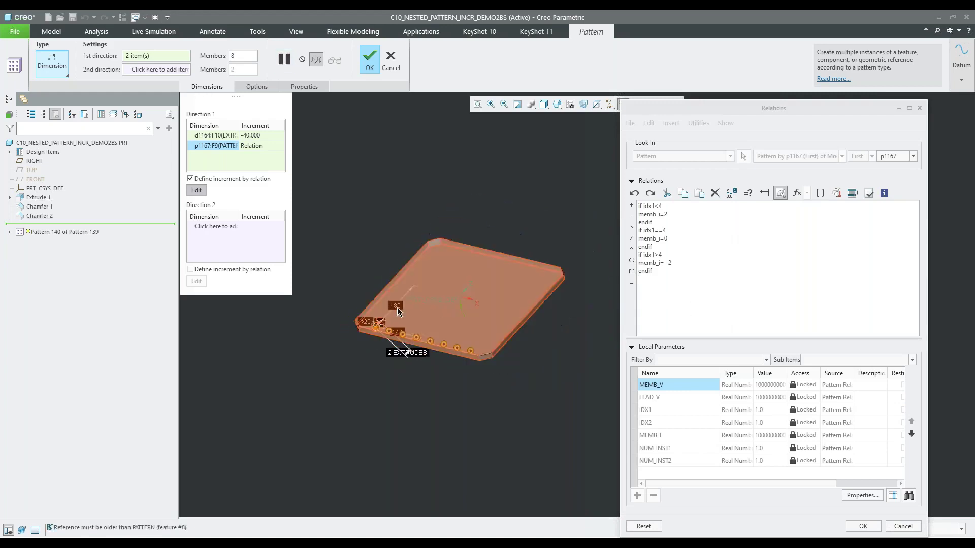
scroll(475, 291, "down", 4)
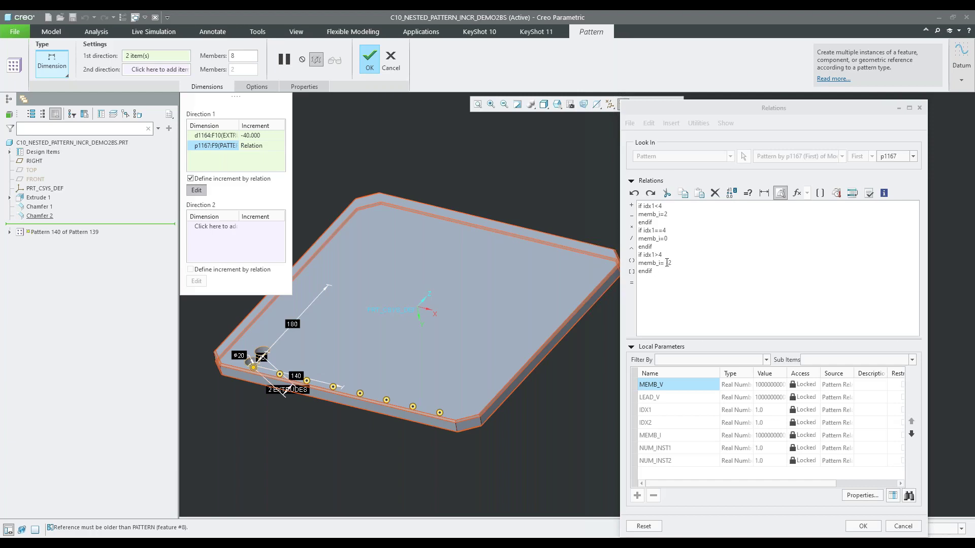
left_click(864, 526)
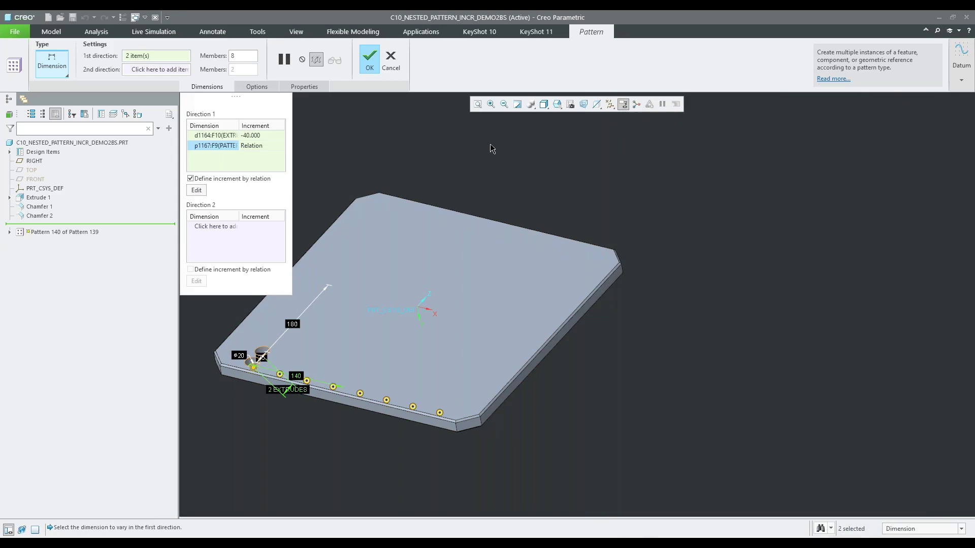
left_click(370, 58)
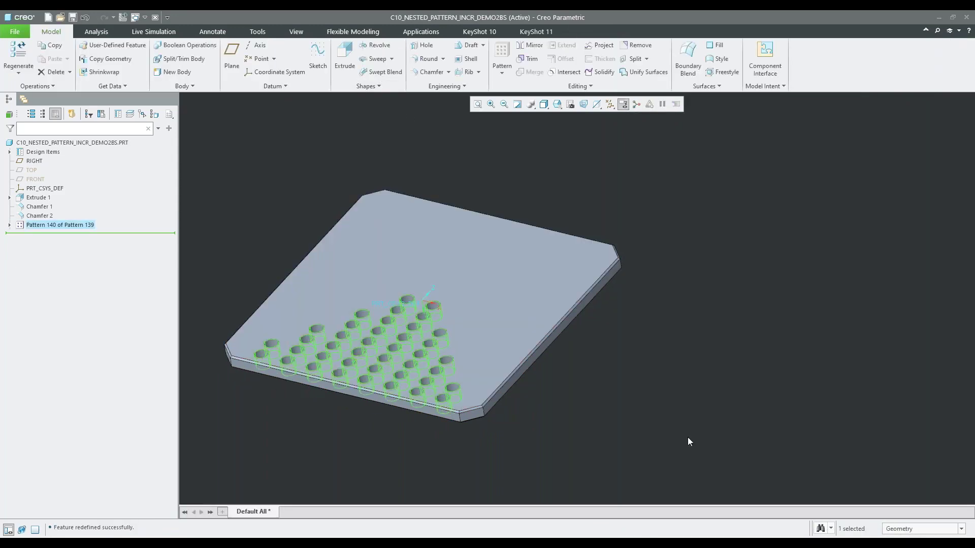
Examine how the number of holes changes from row to row across the plate.
left_click(688, 442)
scroll(351, 350, "up", 2)
scroll(358, 344, "down", 3)
scroll(369, 337, "up", 2)
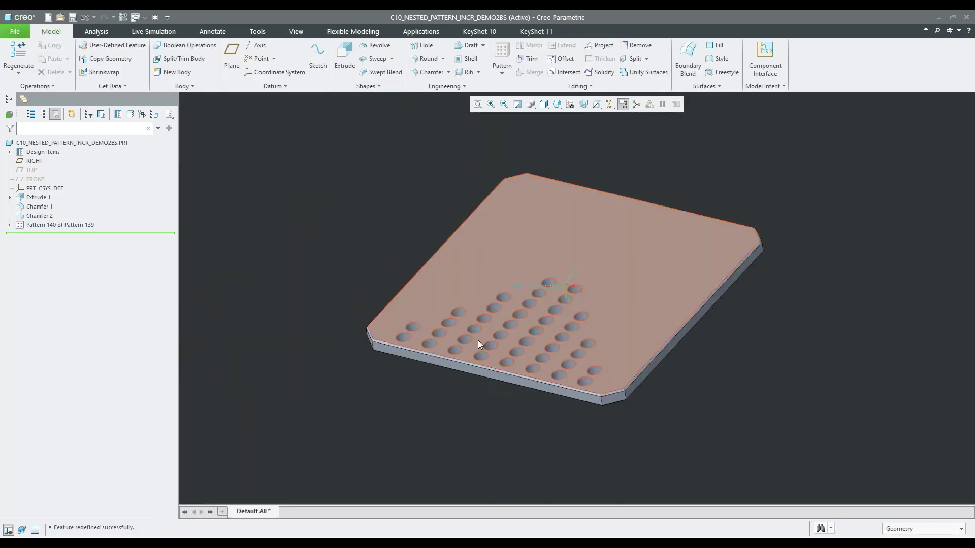
scroll(478, 341, "up", 3)
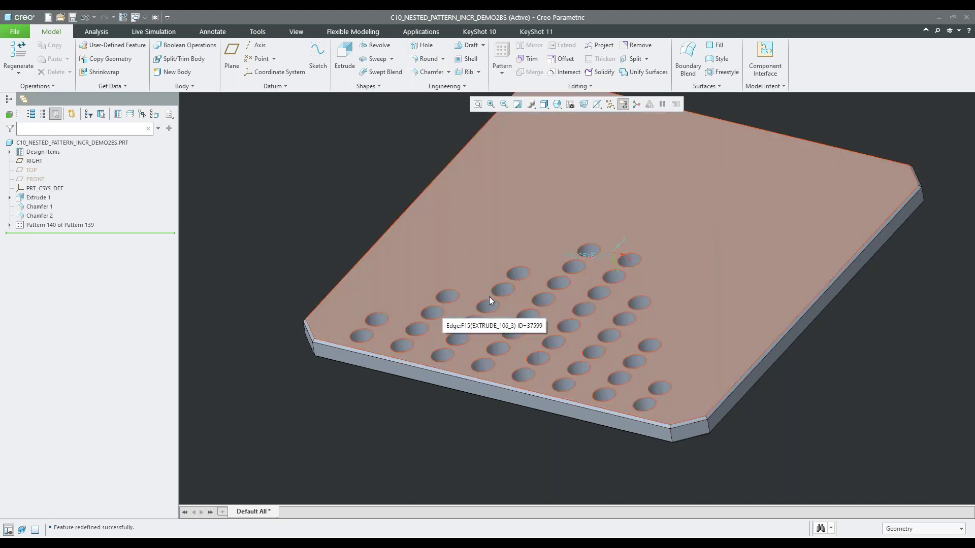
scroll(276, 343, "up", 3)
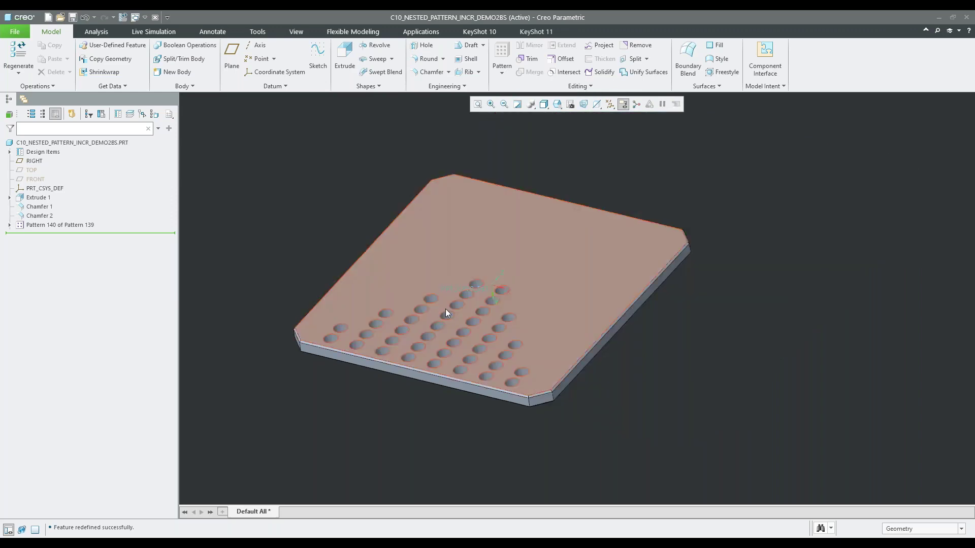
scroll(445, 310, "down", 3)
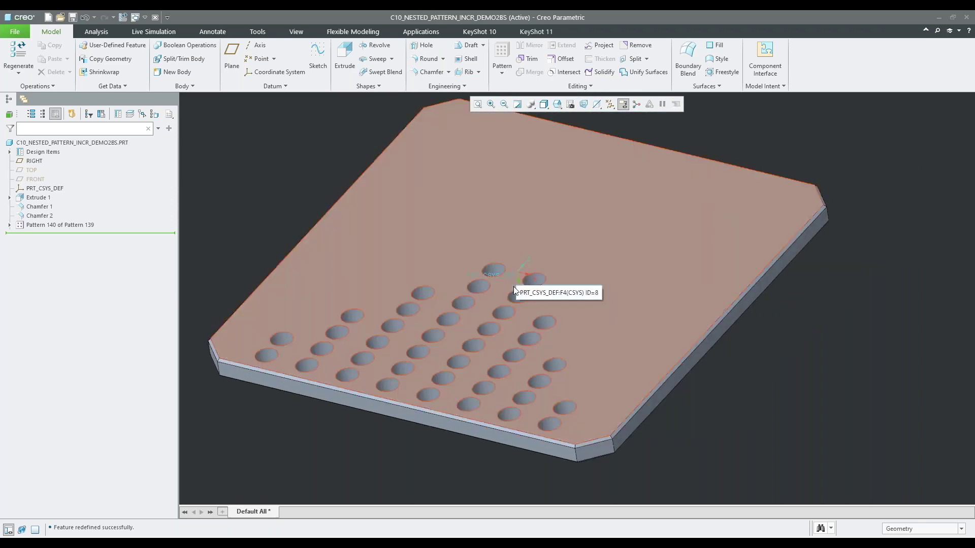
left_click(94, 224)
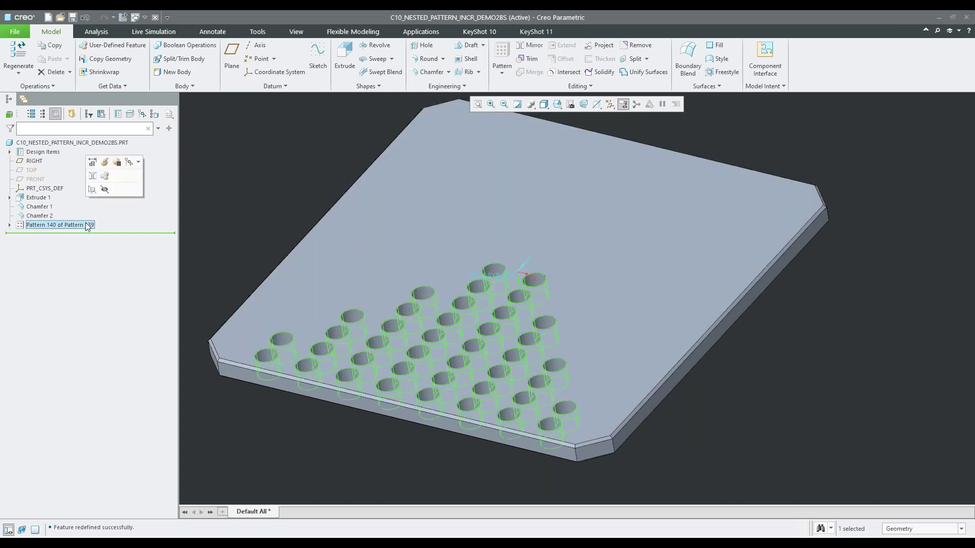
left_click(107, 168)
left_click(213, 136)
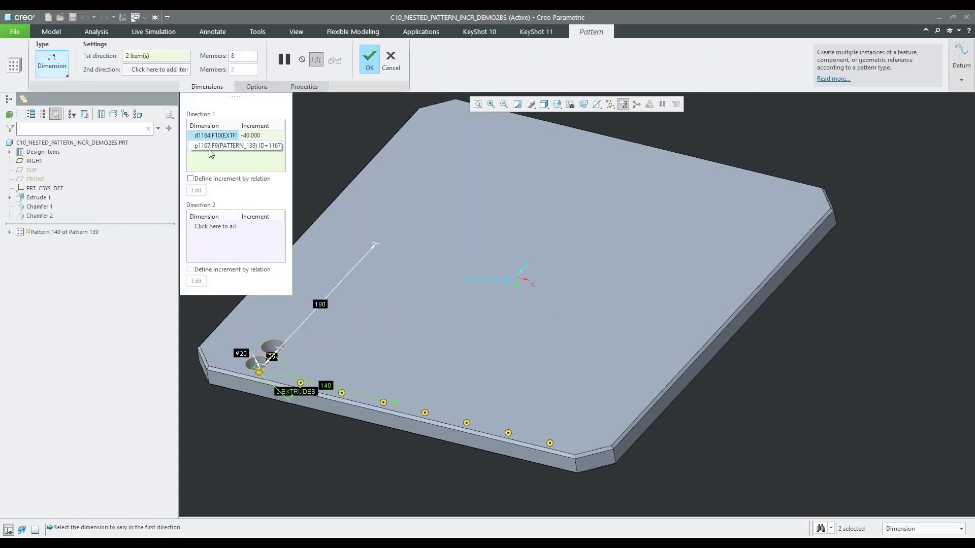
left_click(192, 179)
left_click(198, 191)
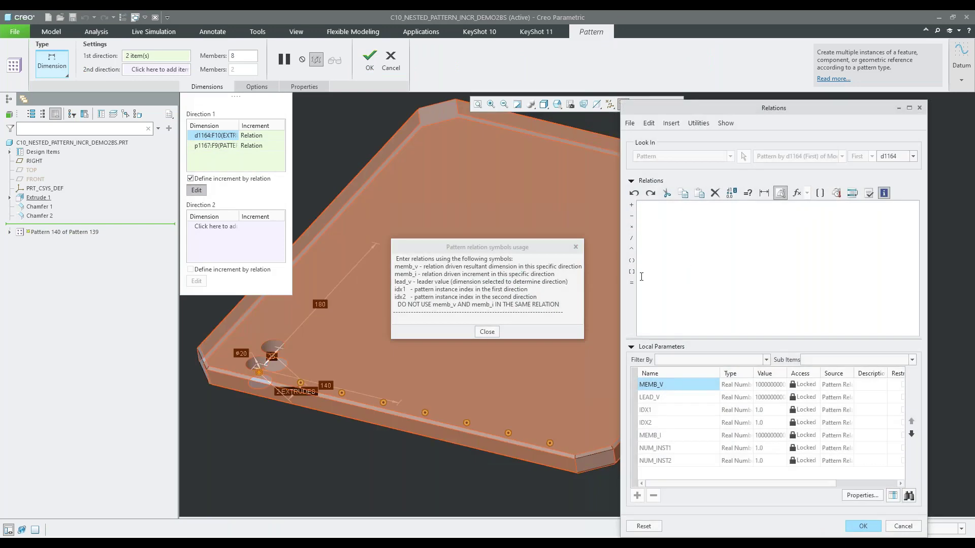
left_click(487, 332)
left_click(901, 526)
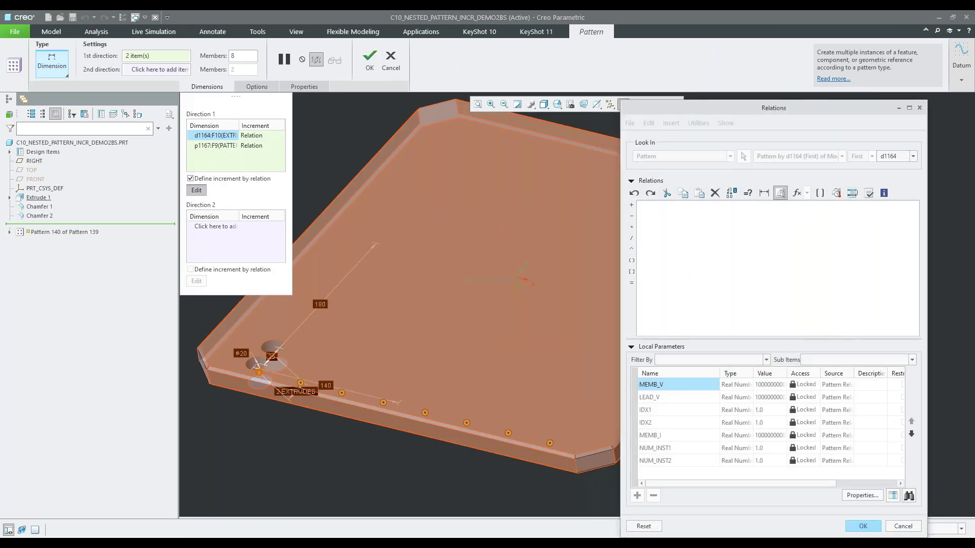
left_click(791, 343)
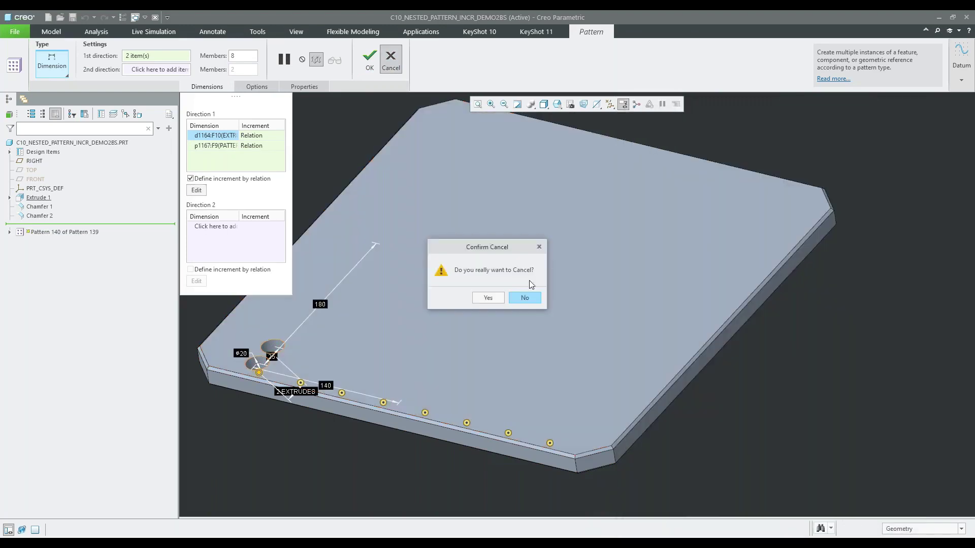
left_click(486, 297)
Reopen the nested pattern's definition, review the hole-count relation and its memb_i=-2 condition, and accept the pattern.
left_click(62, 225)
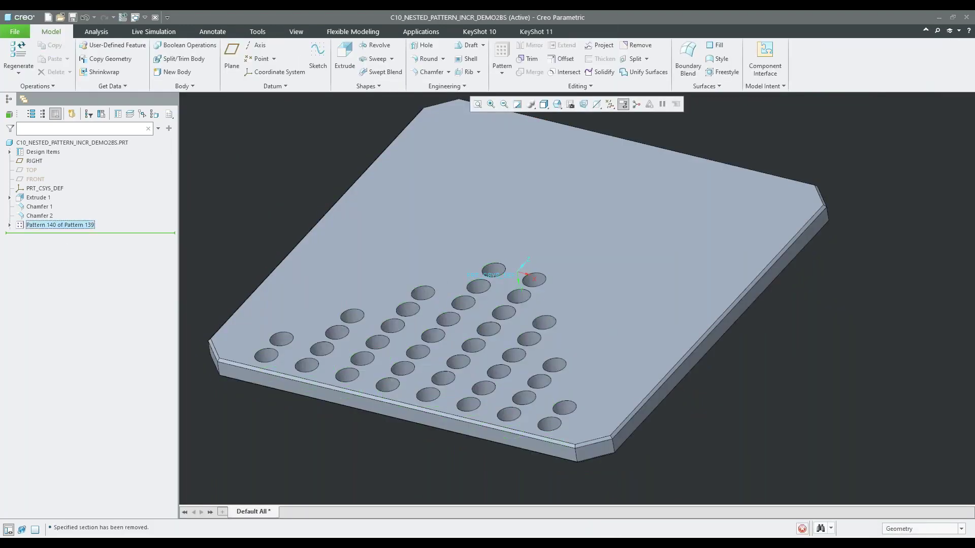
left_click(72, 176)
left_click(197, 146)
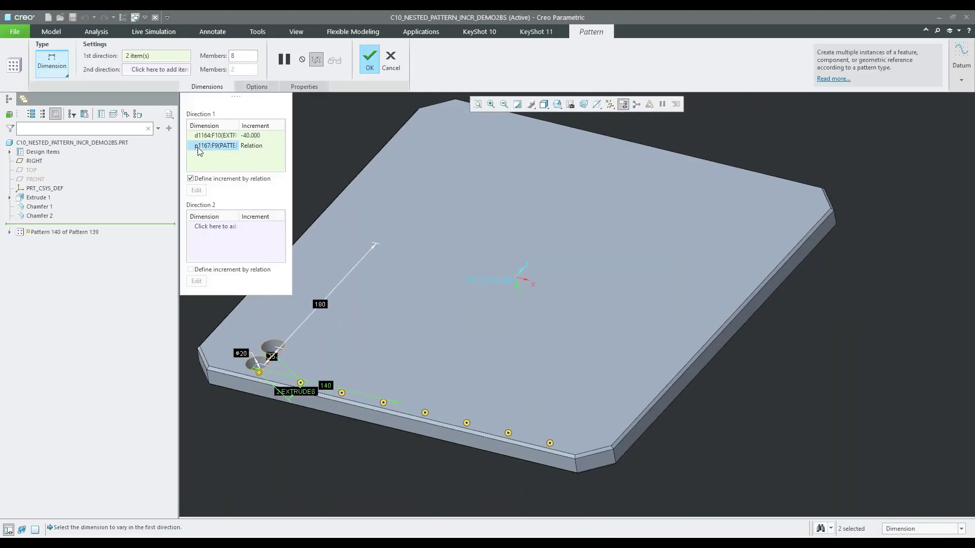
left_click(196, 190)
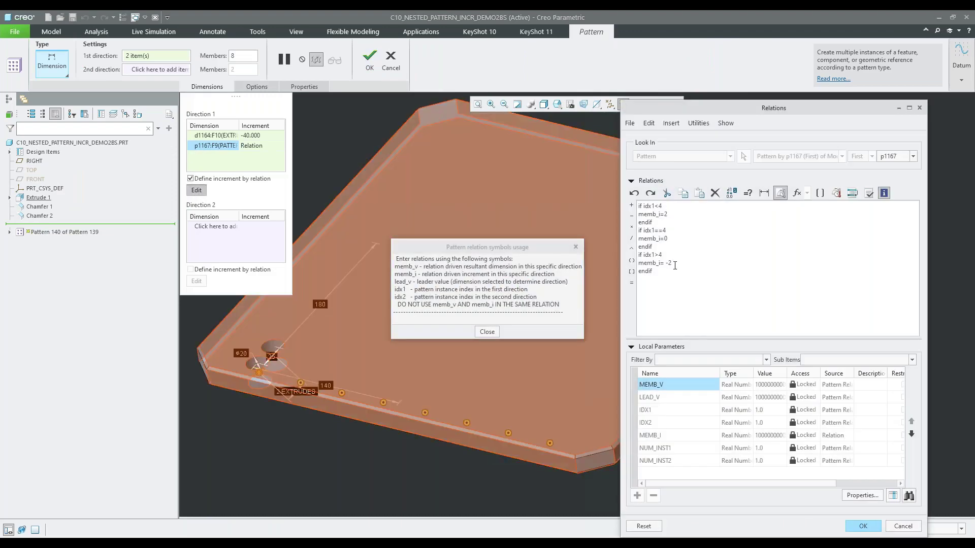
left_click_drag(670, 264, 663, 266)
left_click(486, 331)
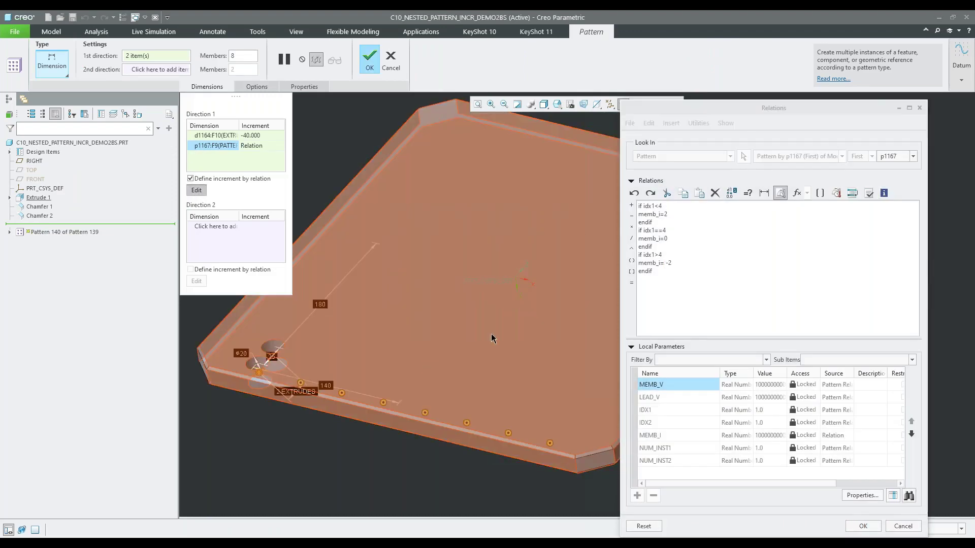
left_click(863, 526)
left_click(369, 61)
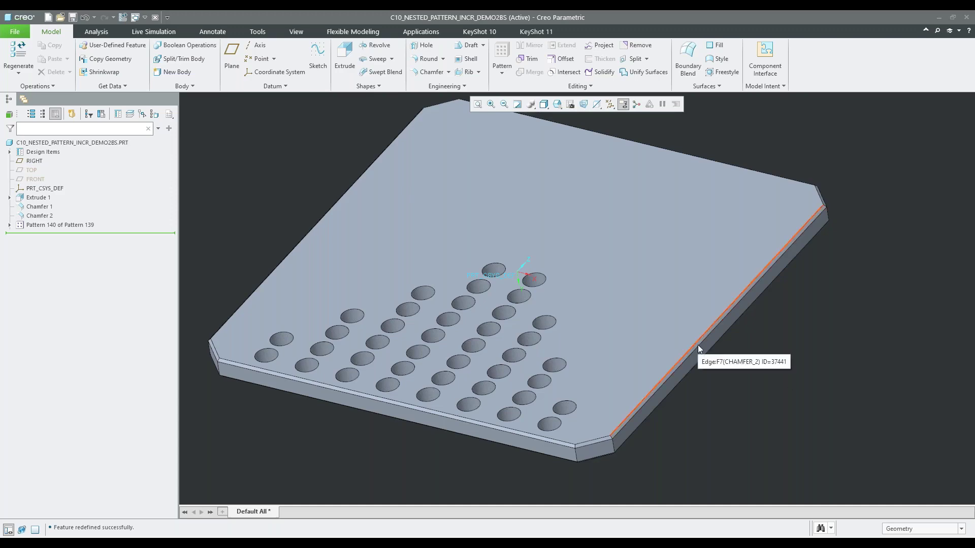
mouse_move(631, 239)
middle_mouse_down()
mouse_move(611, 276)
mouse_move(481, 315)
middle_mouse_up()
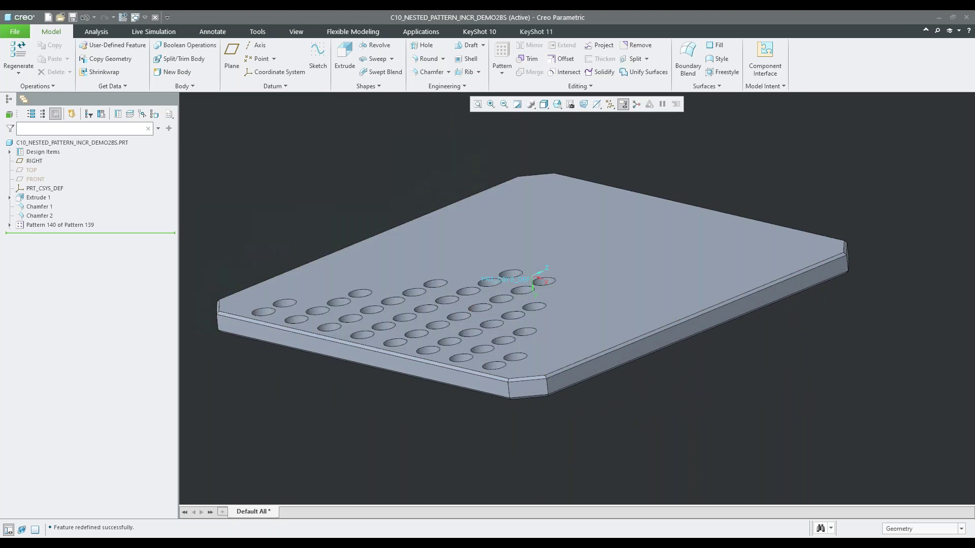
Switch to the PowerPoint slide show and advance to the Additive Manufacturing Enhancements 01 slide.
mouse_move(533, 545)
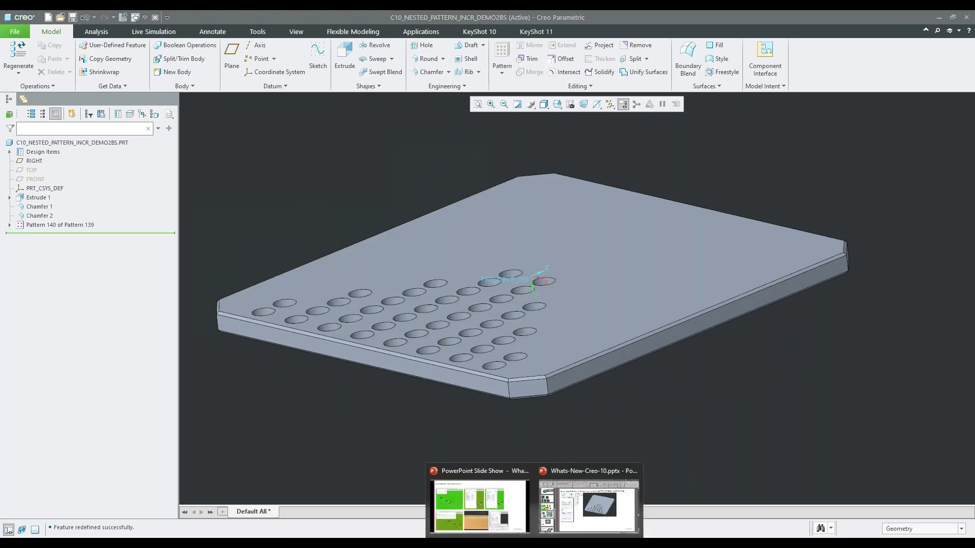
left_click(514, 523)
key("Right")
key("Right")
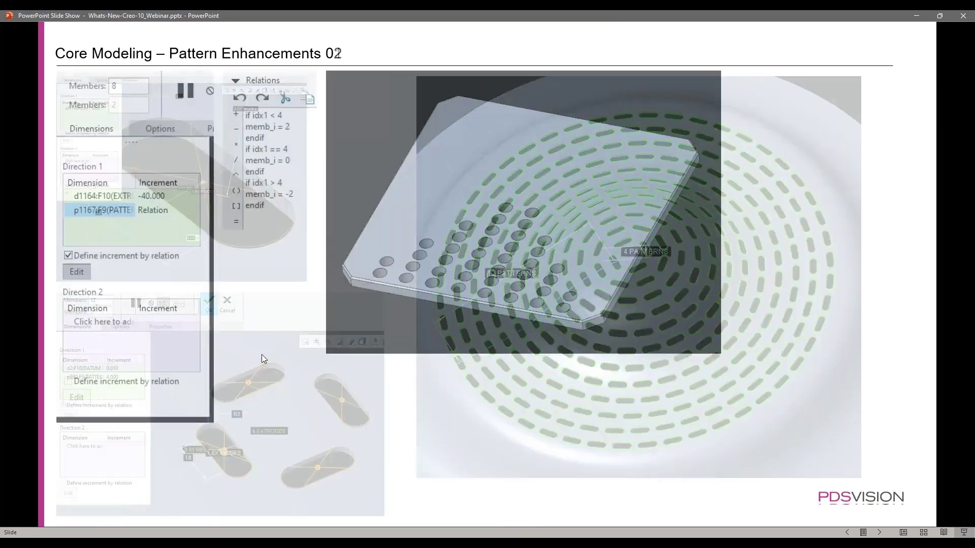
key("Right")
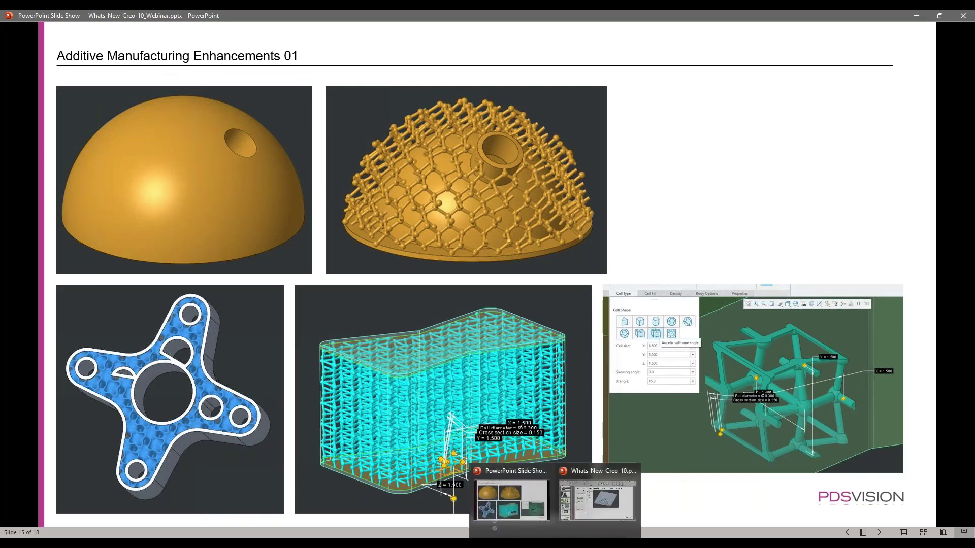
Switch back to Creo, close the plate part and erase it from the session, and browse the working directory.
left_click(602, 540)
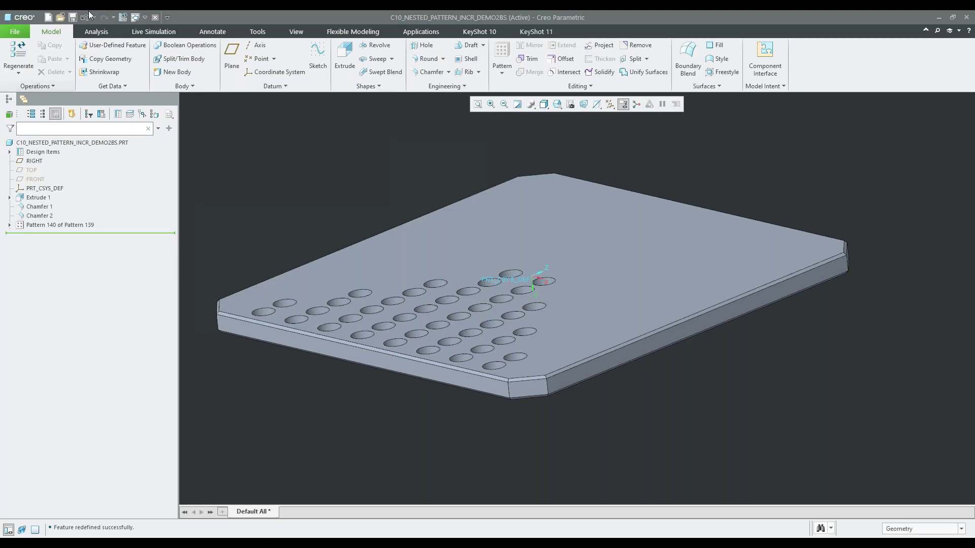
left_click(155, 18)
left_click(133, 56)
left_click(493, 365)
left_click(51, 174)
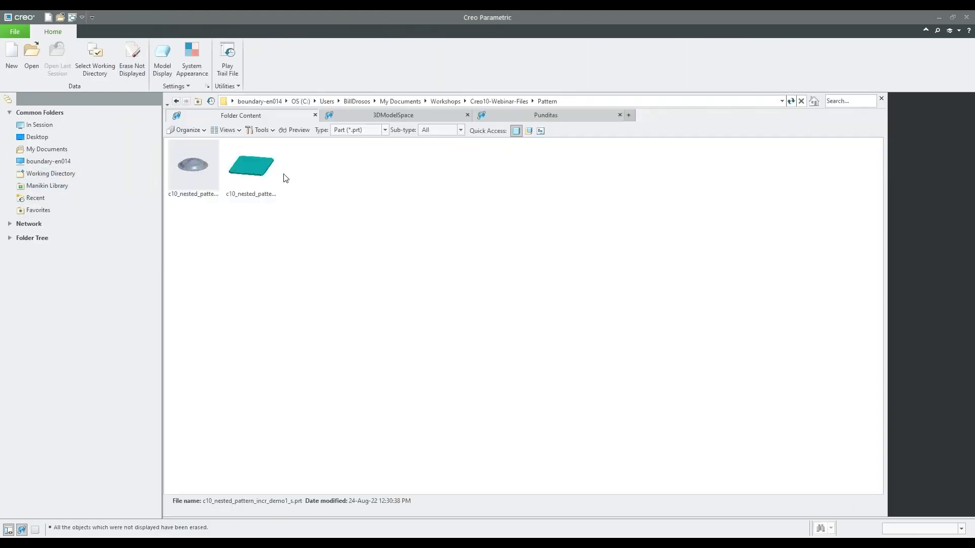
Set the Additive folder inside Creo10-Webinar-Files as the working directory.
left_click(492, 102)
left_click(198, 179)
double_click(198, 179)
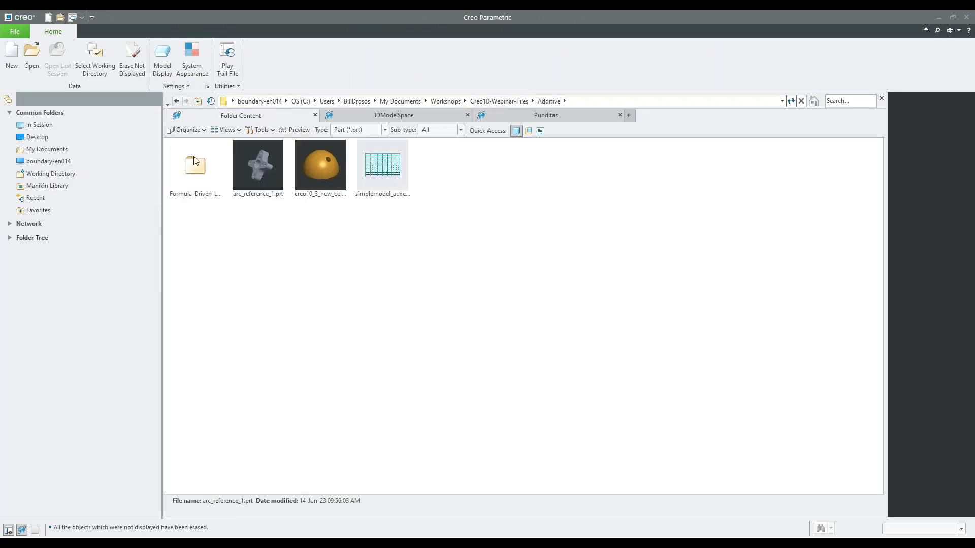
left_click(176, 101)
right_click(198, 169)
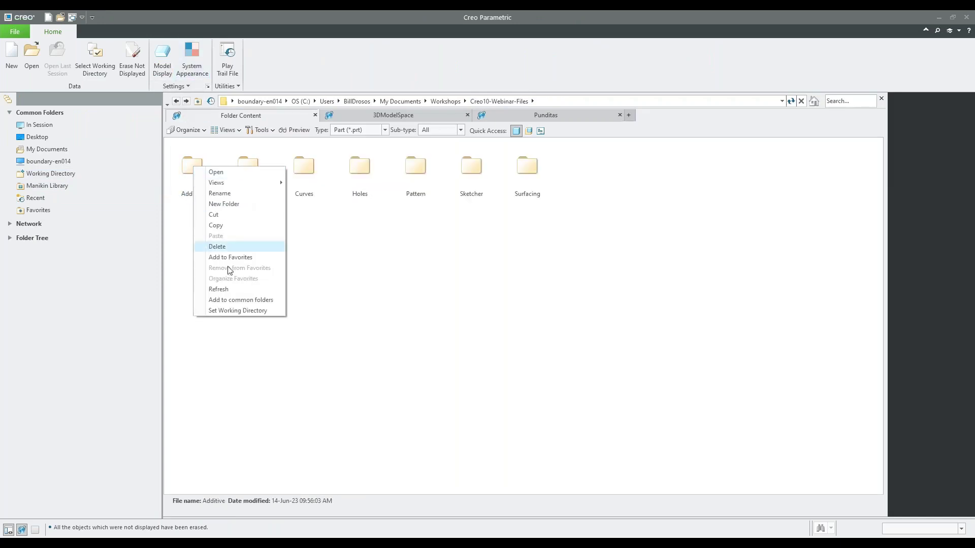
left_click(246, 311)
Open the creo10_3_new_cells part from the Additive folder.
double_click(196, 173)
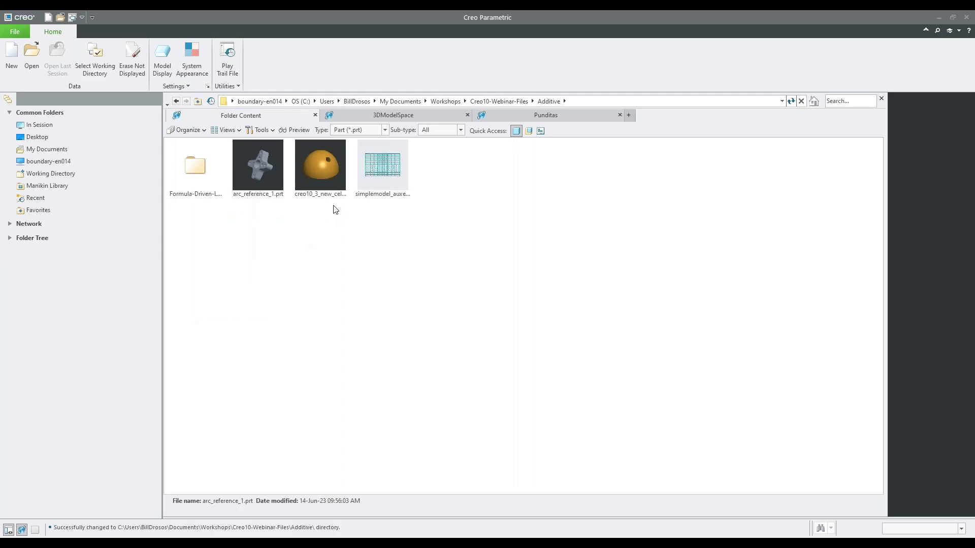
double_click(324, 180)
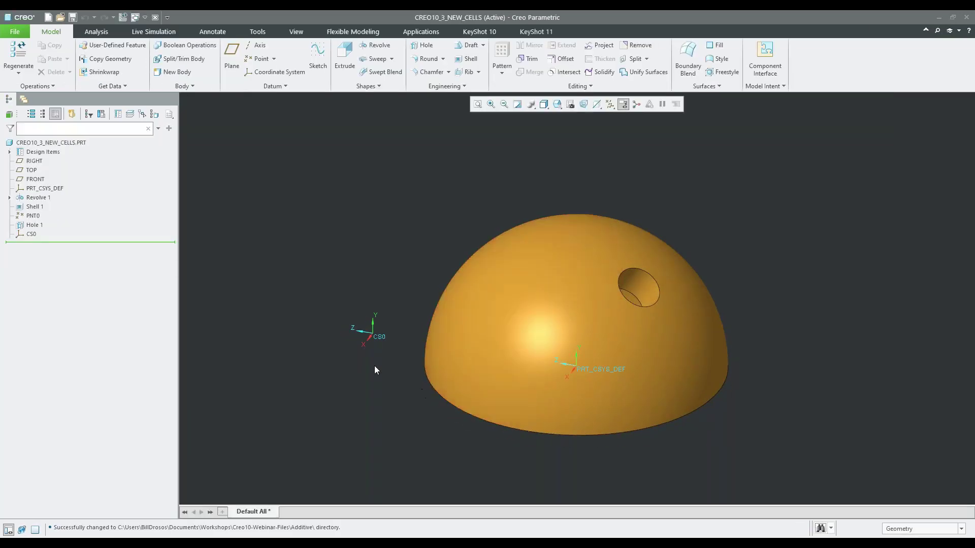
scroll(373, 366, "down", 2)
scroll(660, 417, "up", 2)
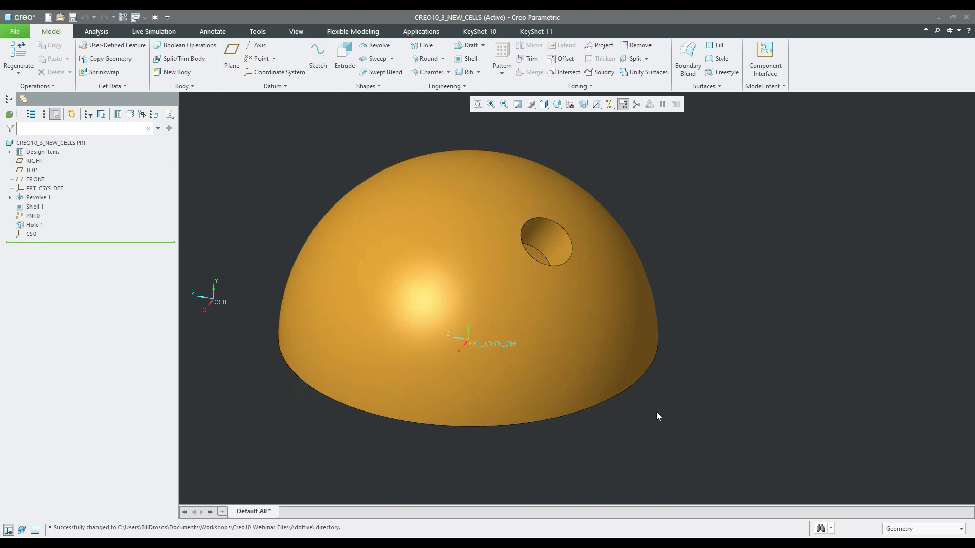
Start a beam lattice that replaces the dome's body and create an inside shell for it.
left_click(447, 86)
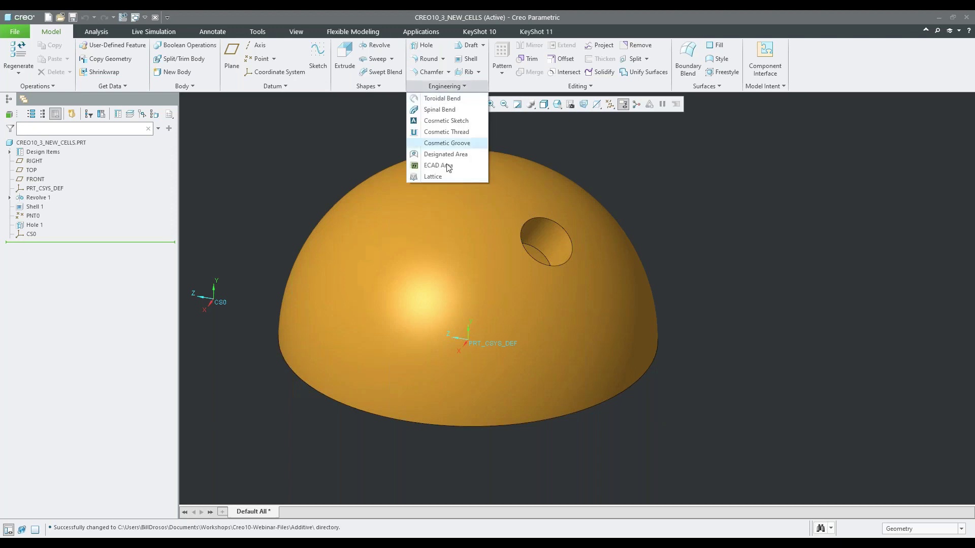
left_click(440, 177)
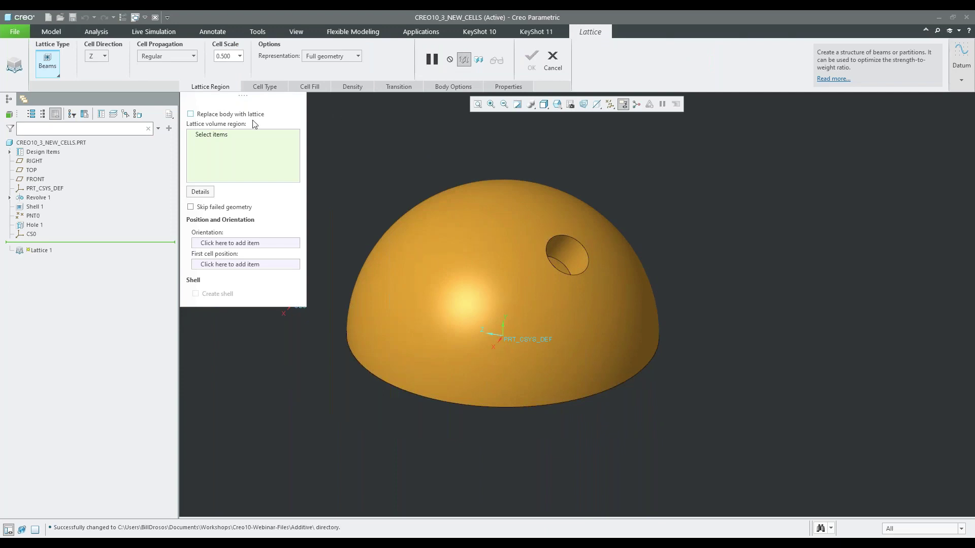
left_click(190, 114)
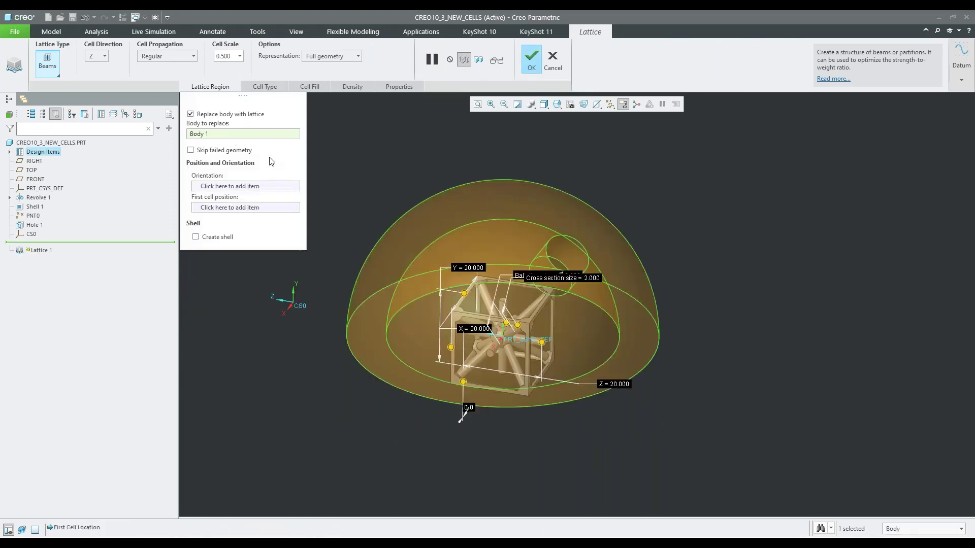
left_click(196, 236)
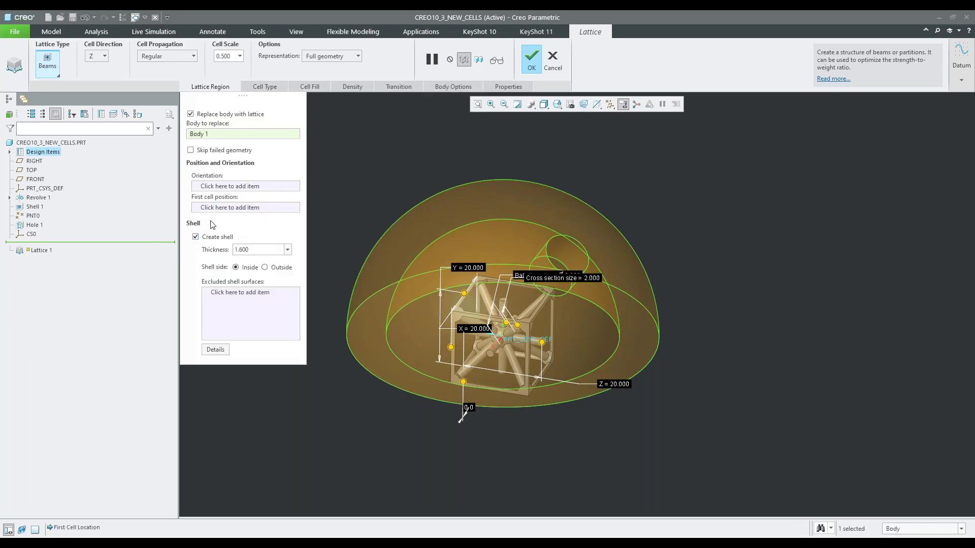
left_click(346, 154)
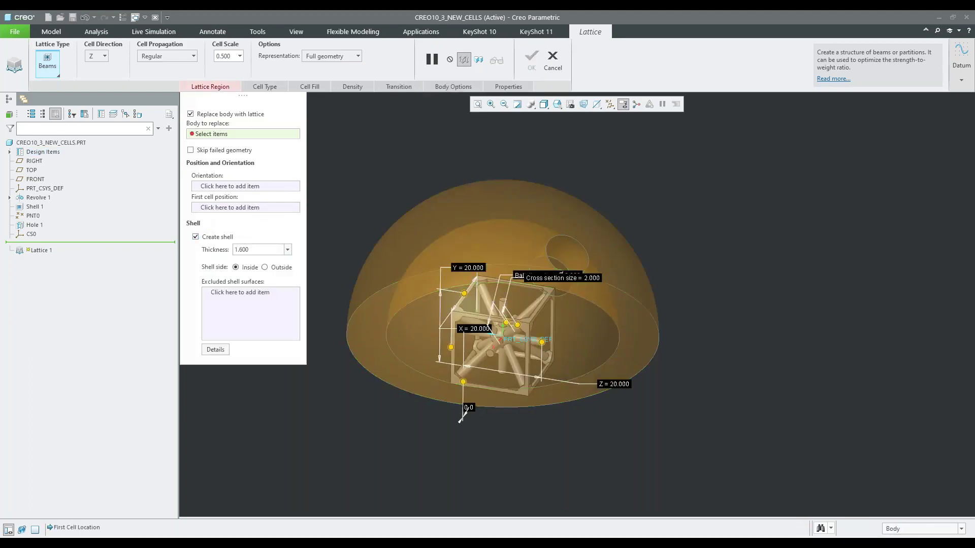
left_click(440, 229)
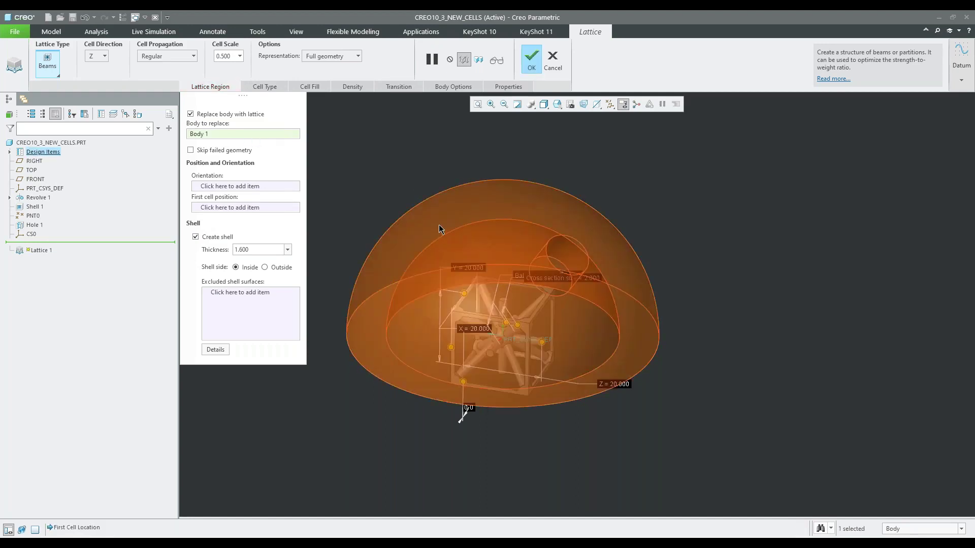
Choose the fifth cell shape with a cell size of 10 in X, Y and Z, and switch the representation to Simplified.
left_click(265, 86)
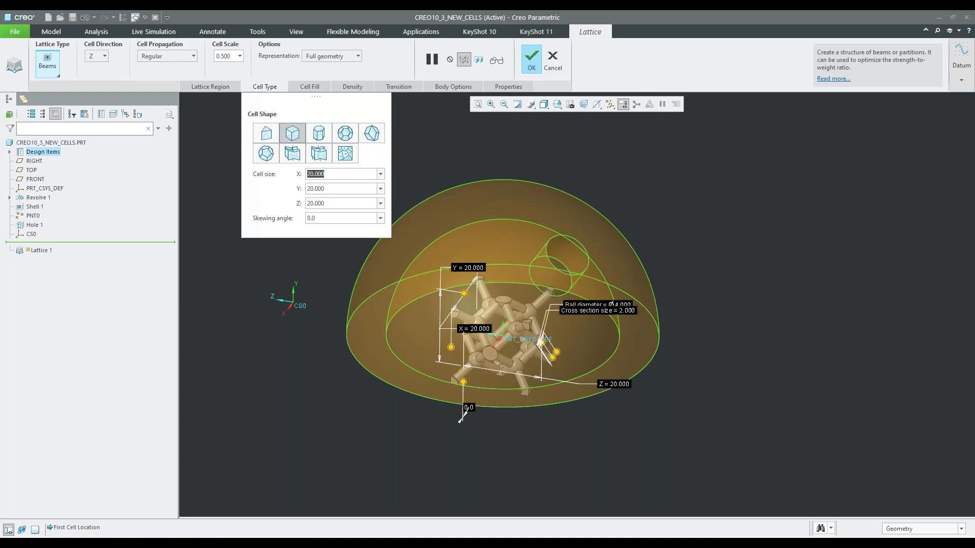
type("10")
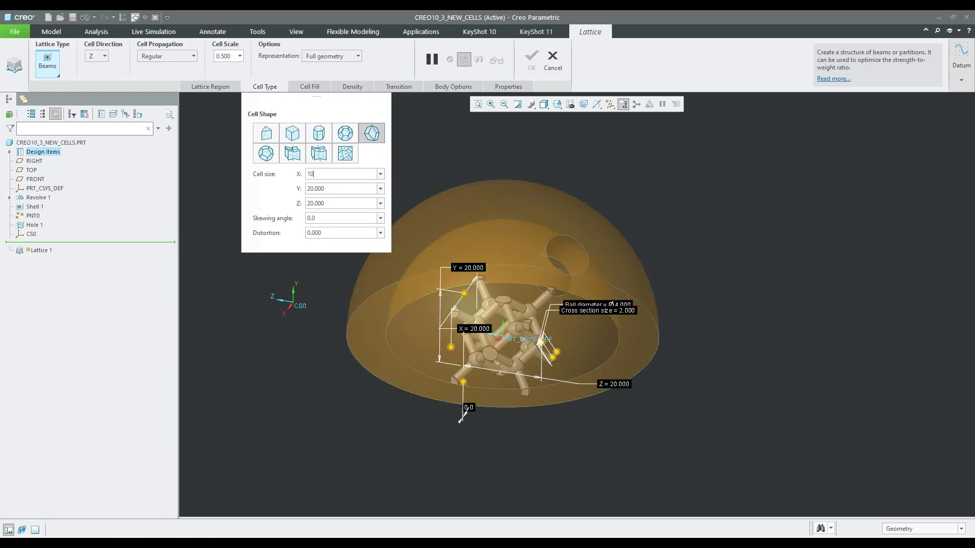
key("Tab")
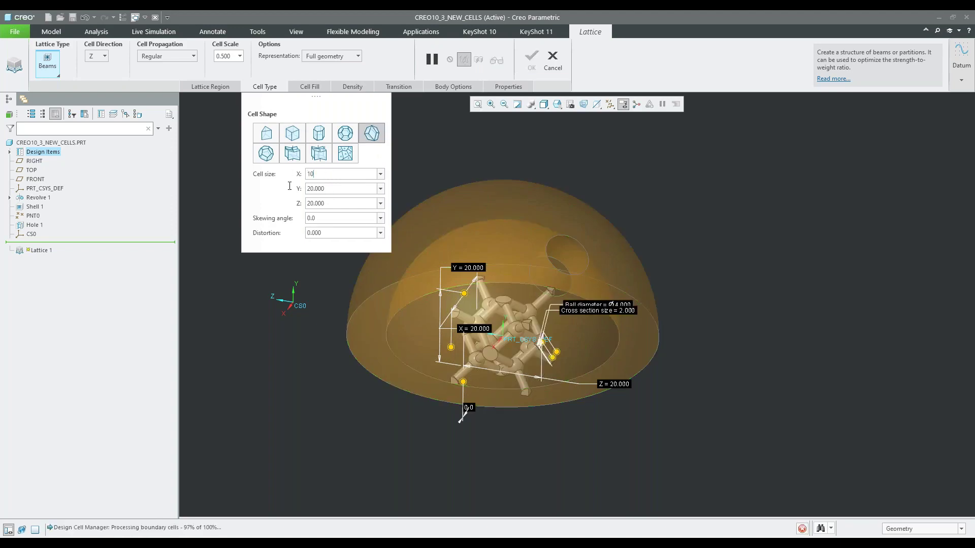
type("10")
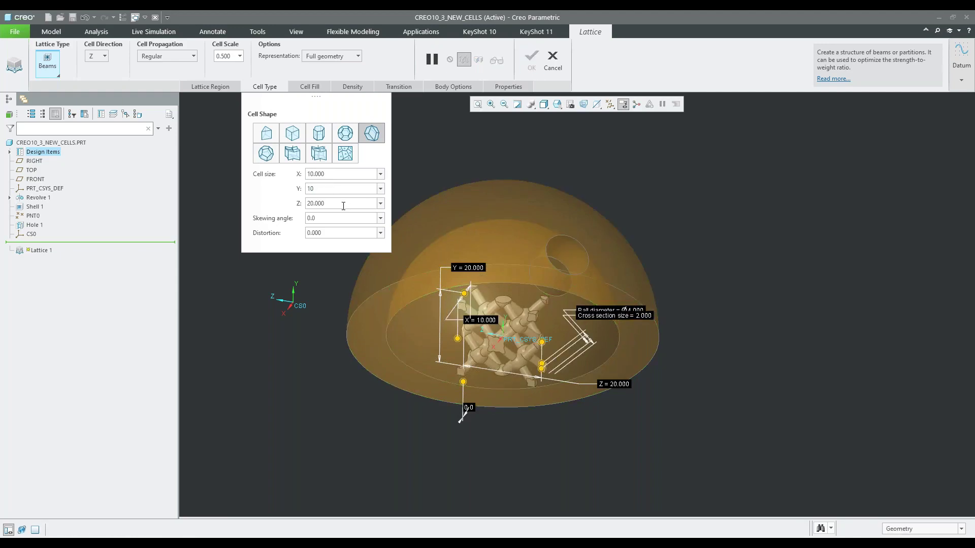
left_click(327, 202)
double_click(327, 203)
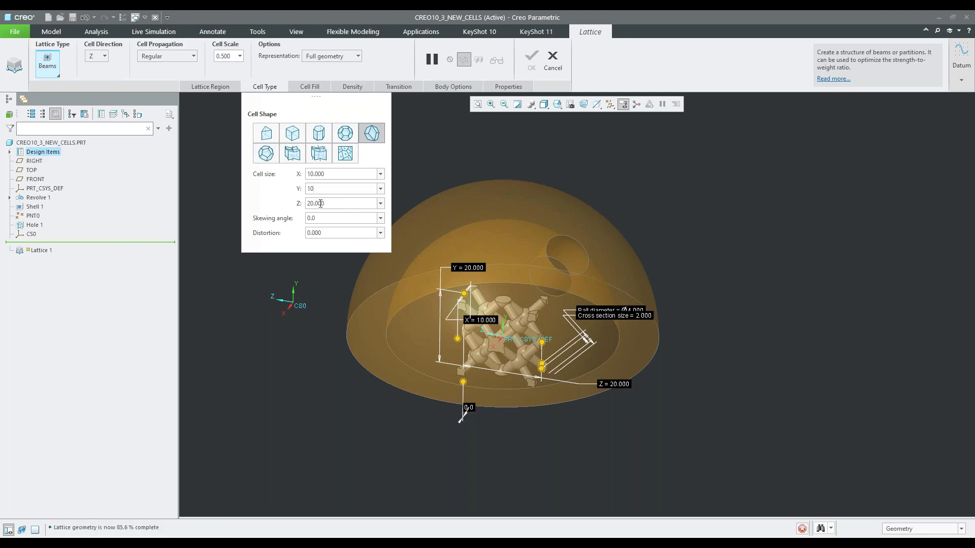
type("10")
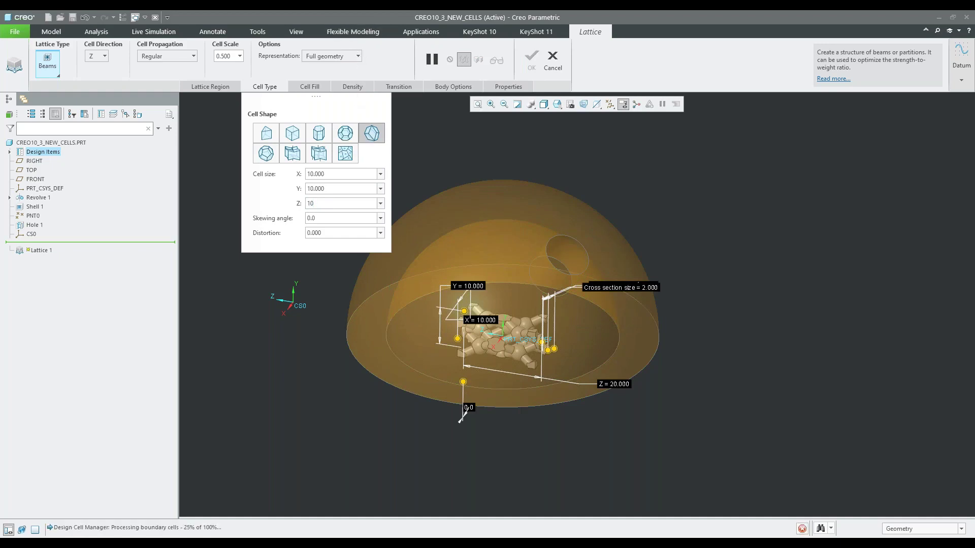
left_click(334, 56)
left_click(334, 76)
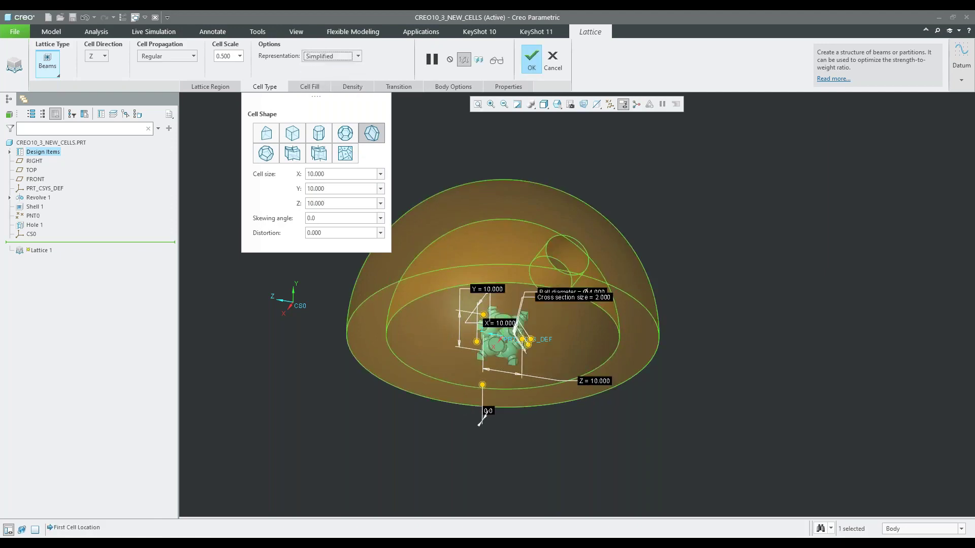
Set the lattice's ball diameter to 2 and its beam cross section size to 1.
left_click(327, 85)
left_click(379, 157)
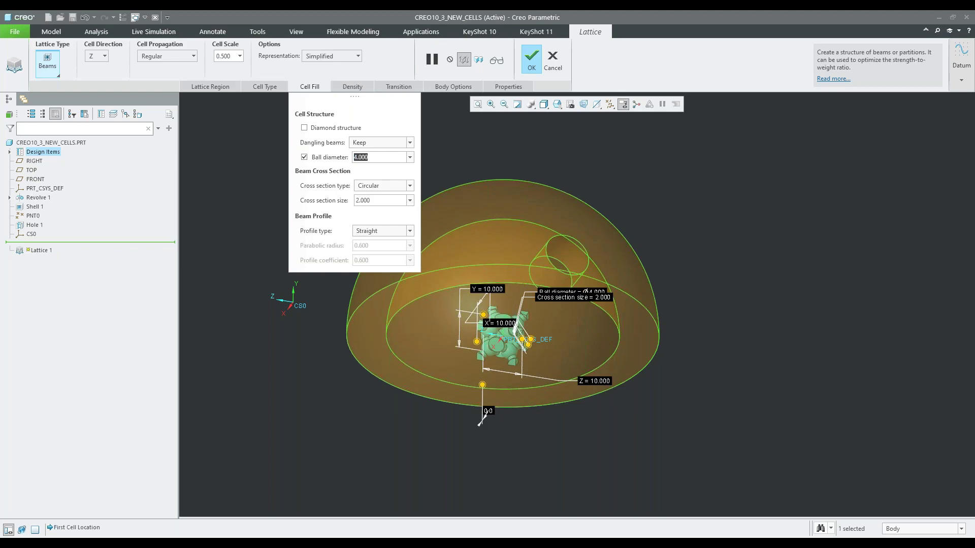
type("2")
key("Return")
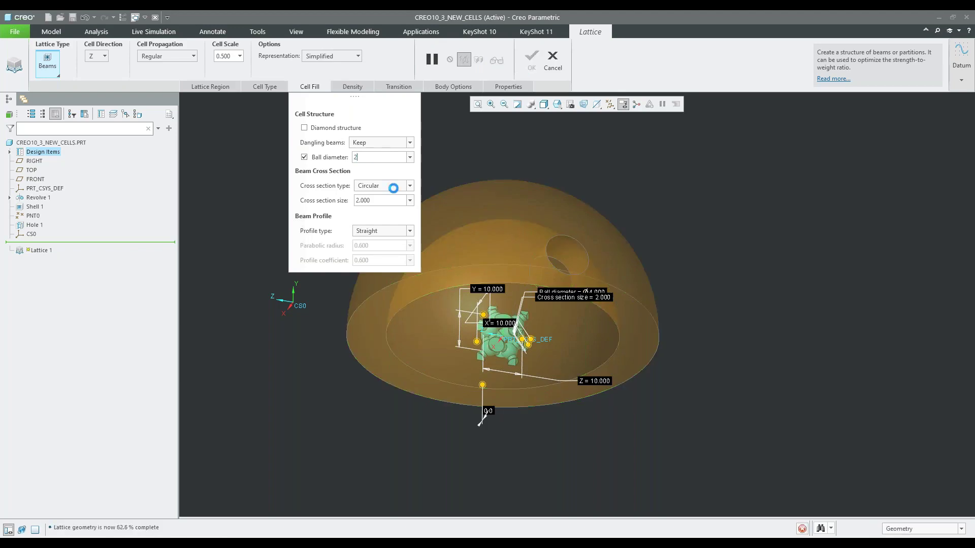
double_click(356, 200)
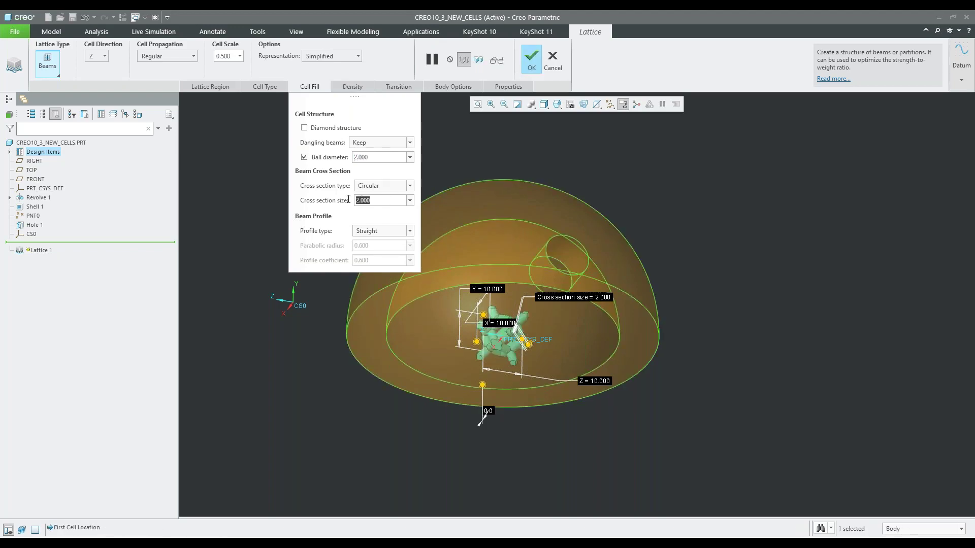
type("1")
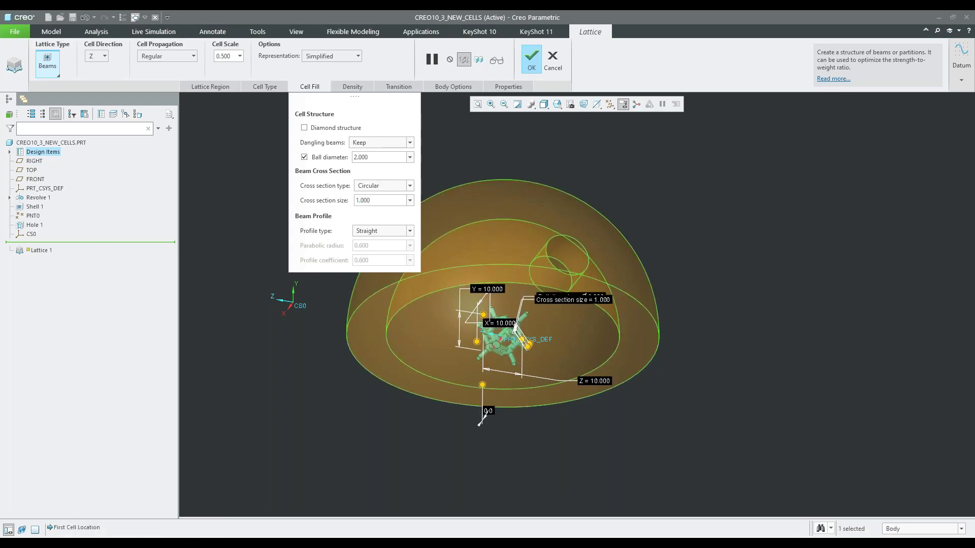
Check the lattice region settings and choose to create the lattice geometry as a new body.
left_click(207, 87)
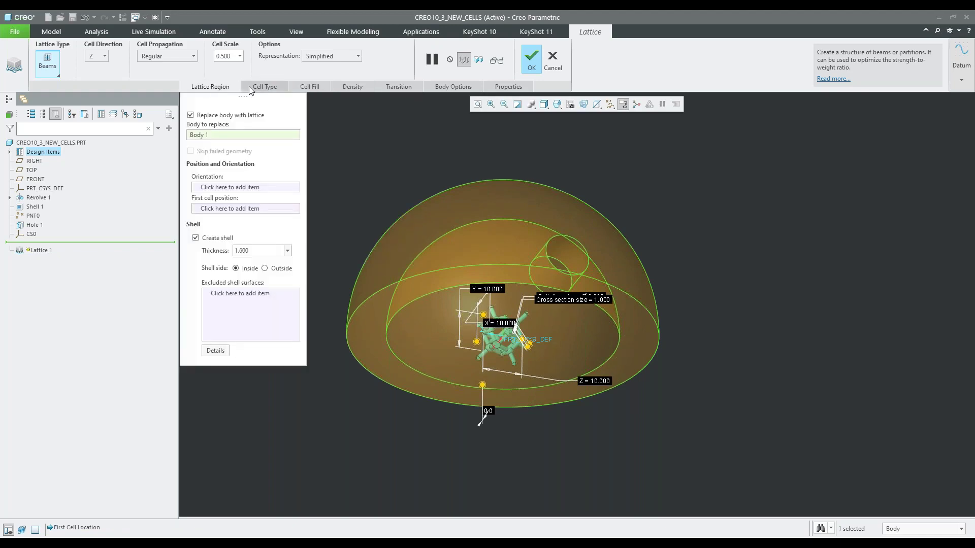
left_click(416, 87)
left_click(460, 88)
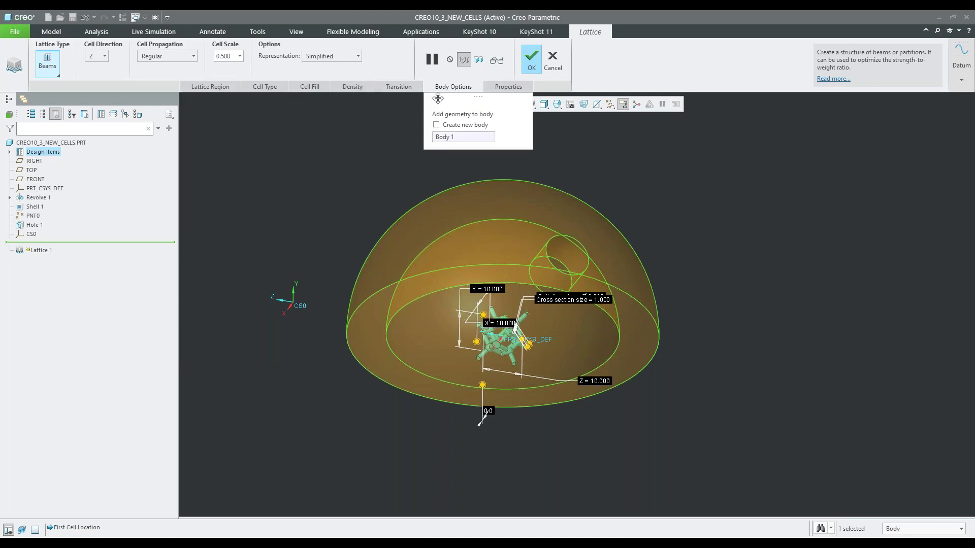
left_click(436, 124)
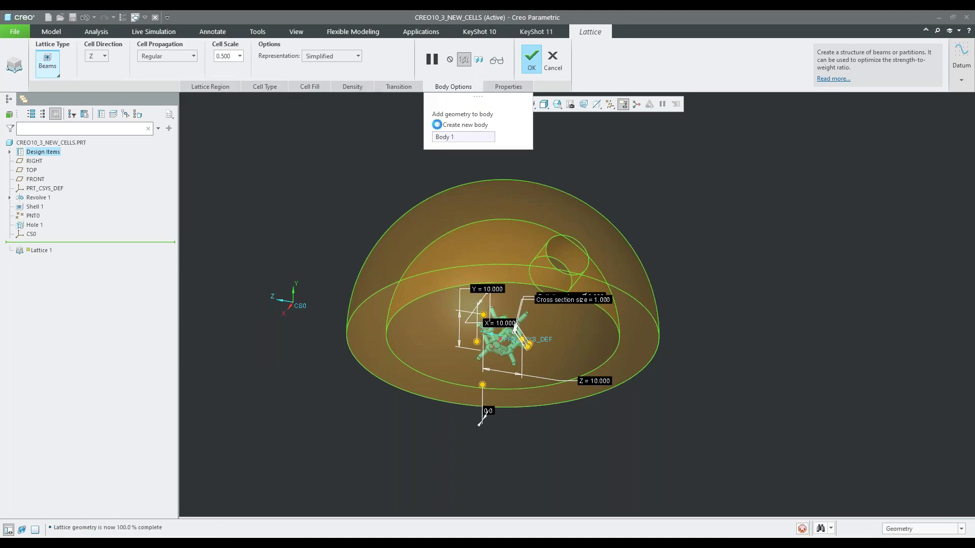
Review the lattice's cell fill, cell type and region settings, and turn on the preview of the full lattice.
left_click(337, 87)
left_click(311, 87)
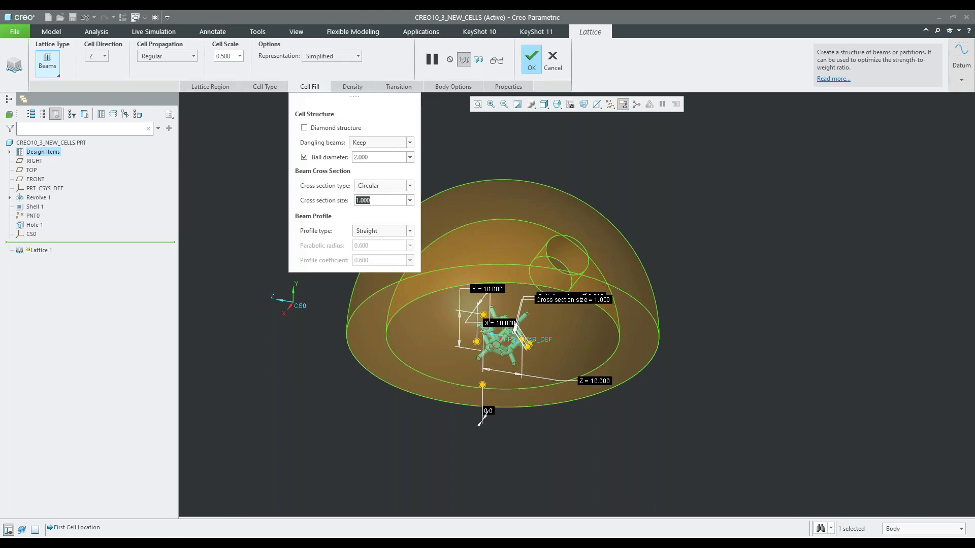
left_click(250, 90)
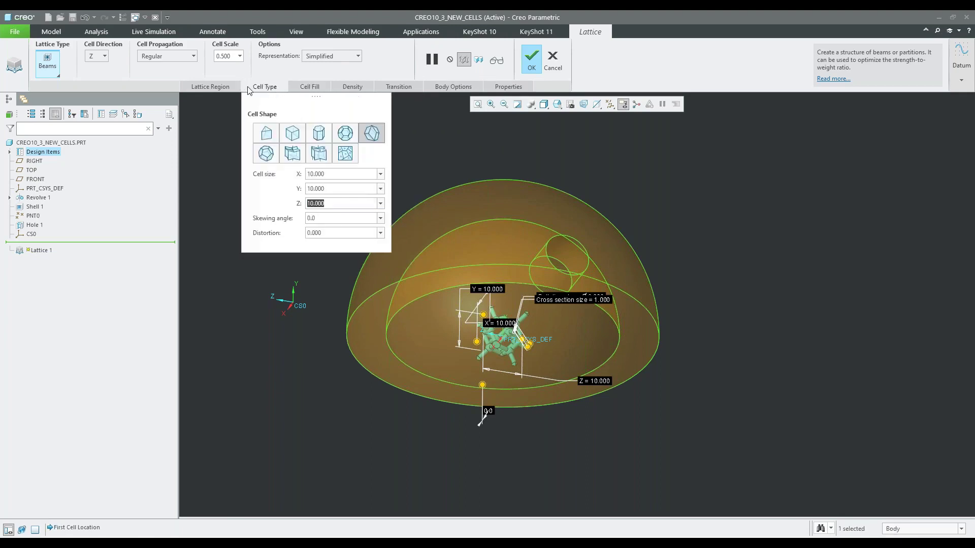
left_click(216, 86)
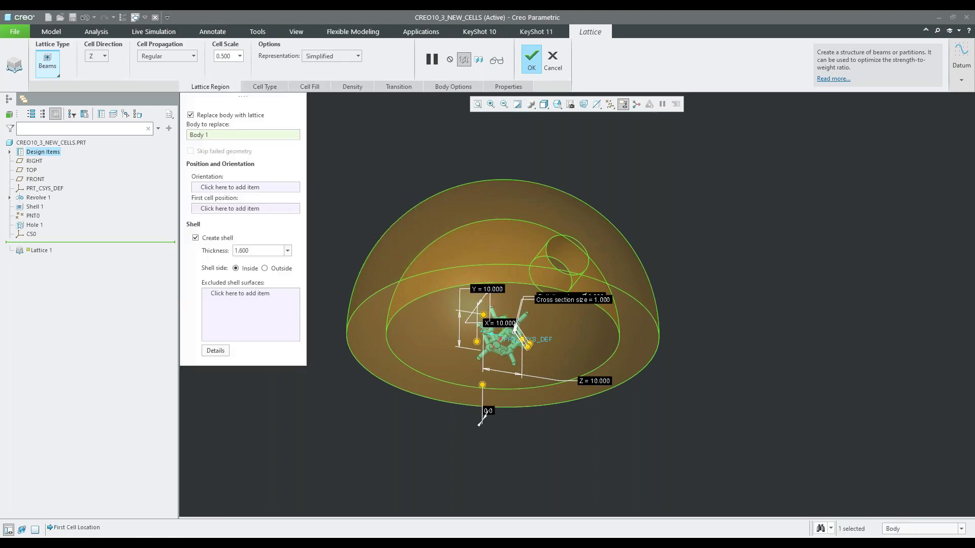
left_click(479, 62)
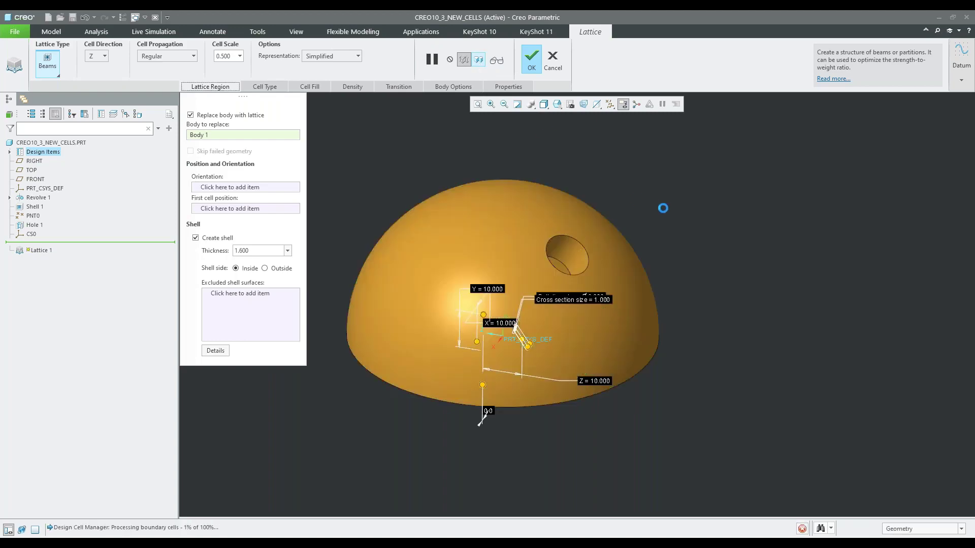
middle_click_drag(663, 208, 696, 279)
scroll(481, 301, "up", 3)
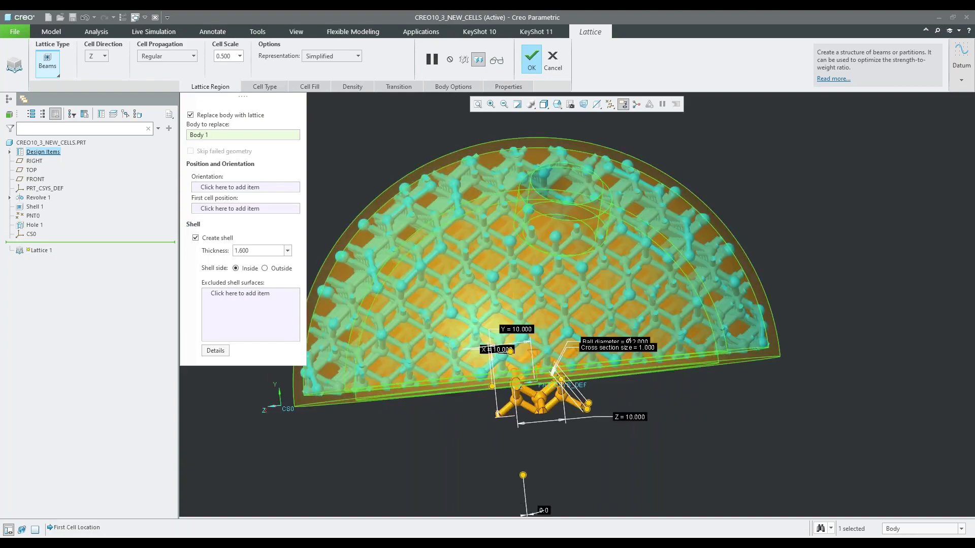
Examine the previewed lattice around the dome and its hole, and open the lattice's density options.
middle_click_drag(790, 399, 764, 397)
left_click(395, 242, "ctrl")
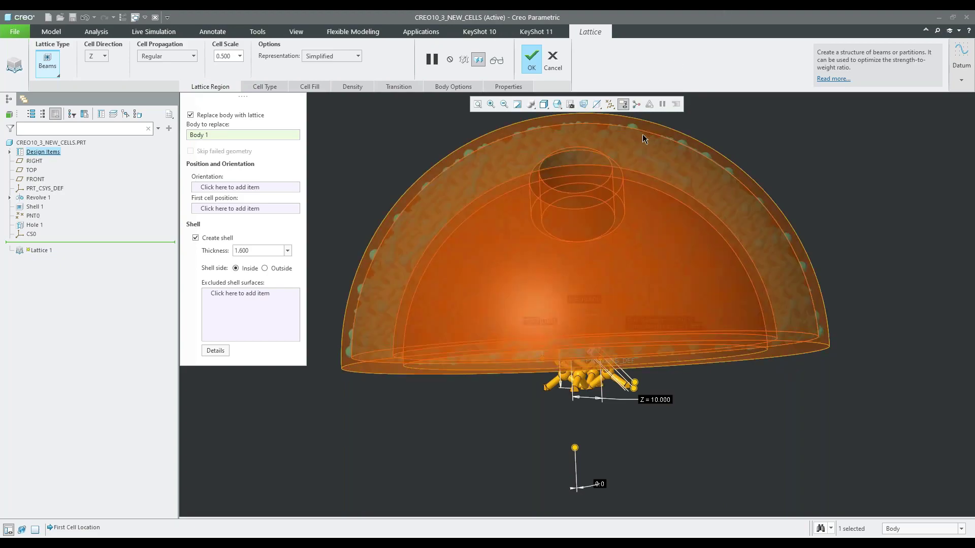
middle_click_drag(538, 432, 434, 421)
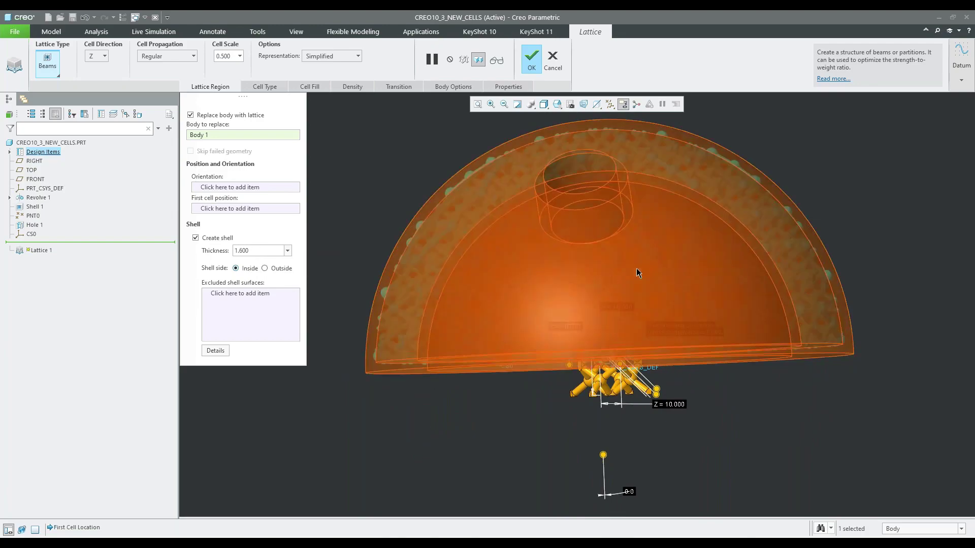
middle_click_drag(846, 440, 792, 438)
scroll(639, 447, "up", 3)
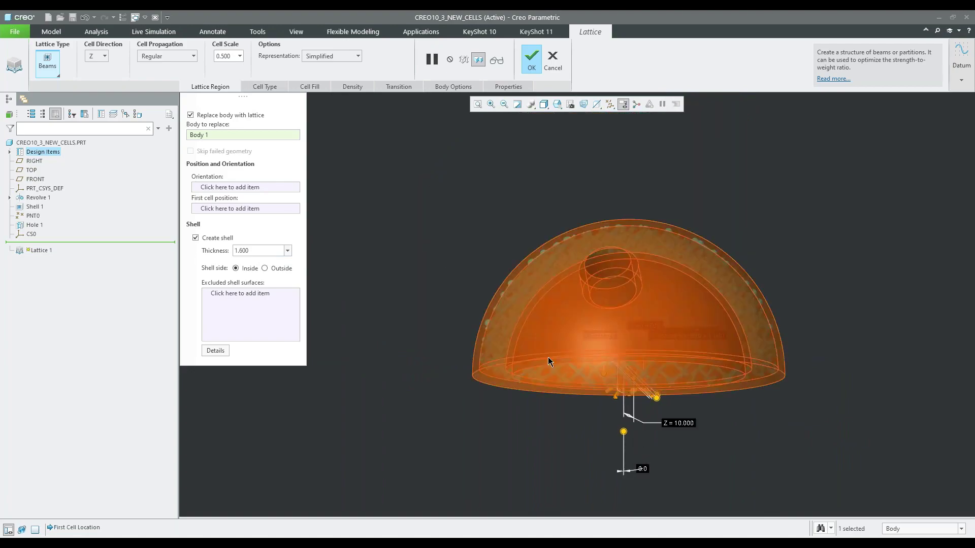
scroll(681, 249, "down", 4)
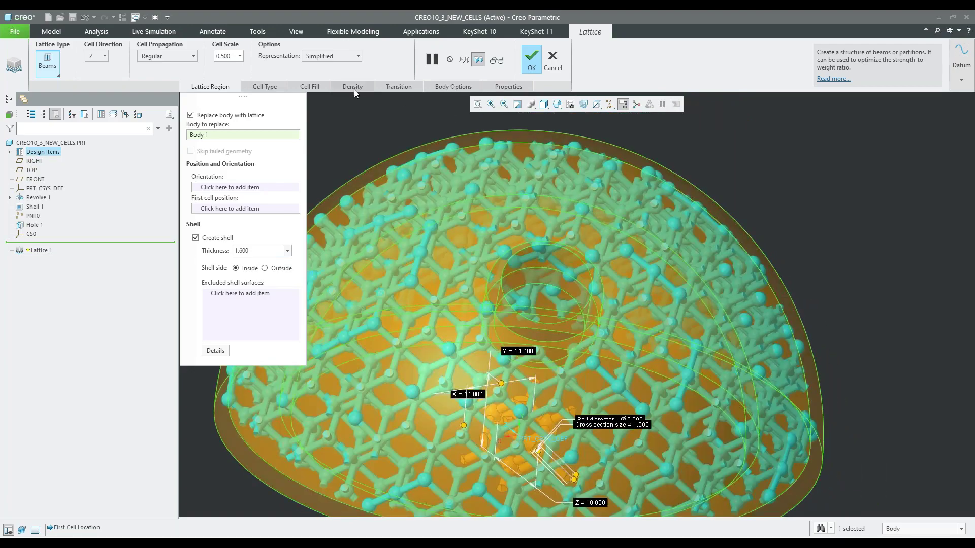
left_click(352, 87)
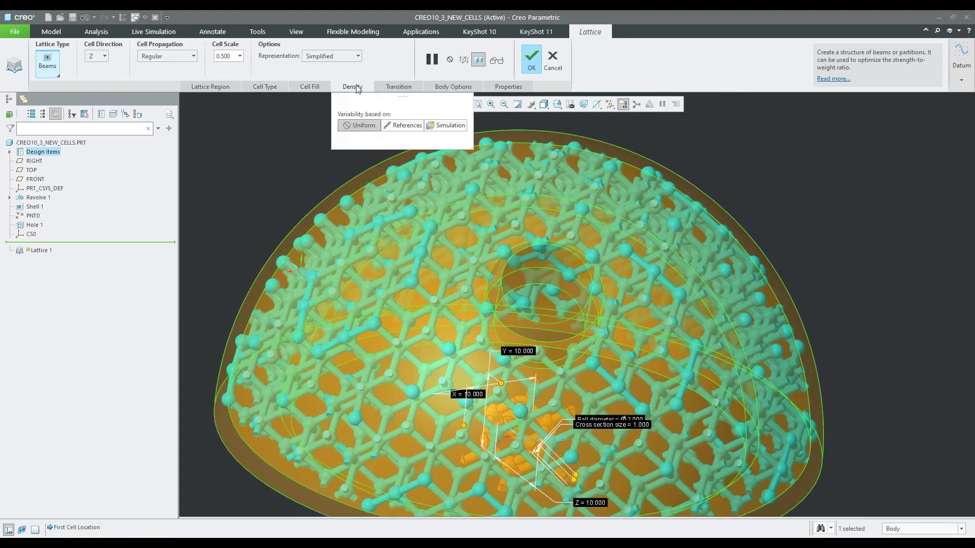
Turn on the diamond structure option for the dome lattice's cell fill.
left_click(313, 87)
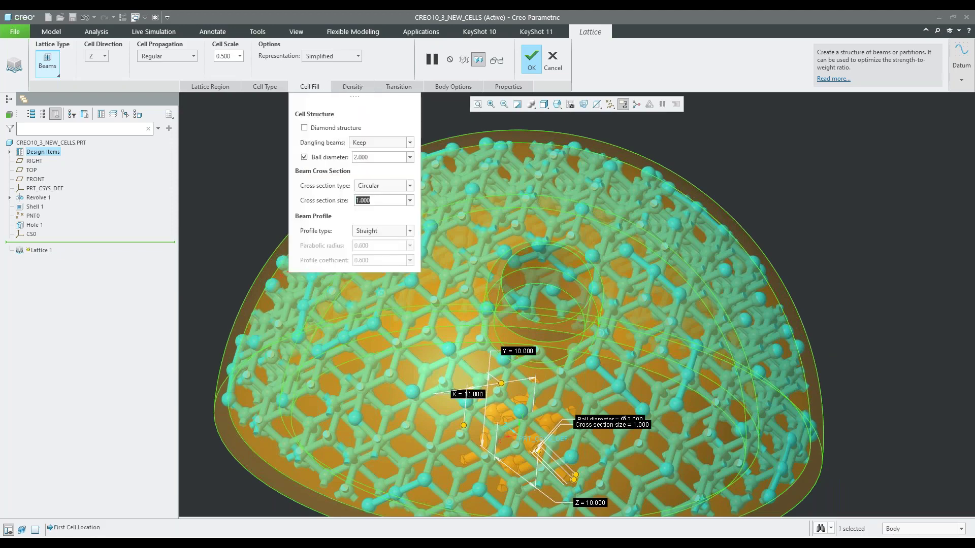
left_click(305, 128)
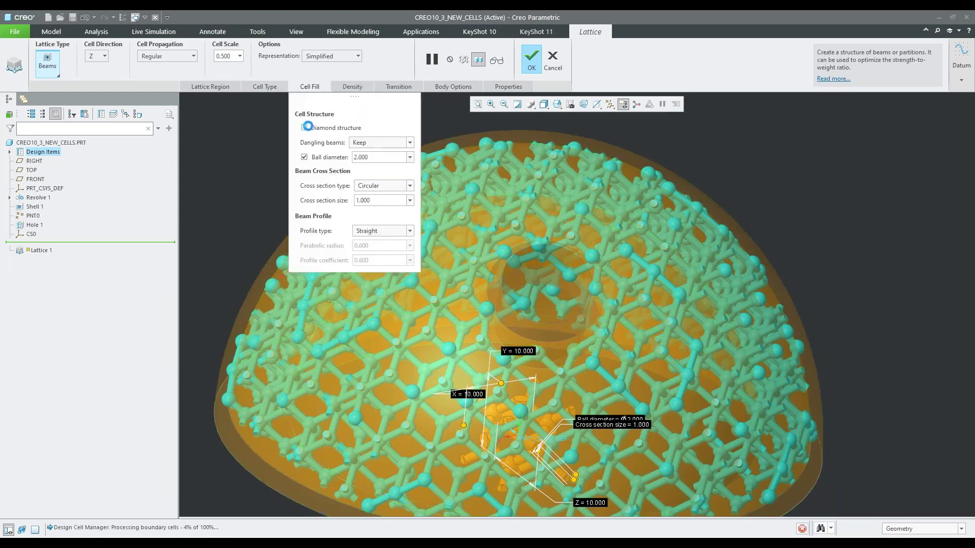
scroll(601, 166, "down", 4)
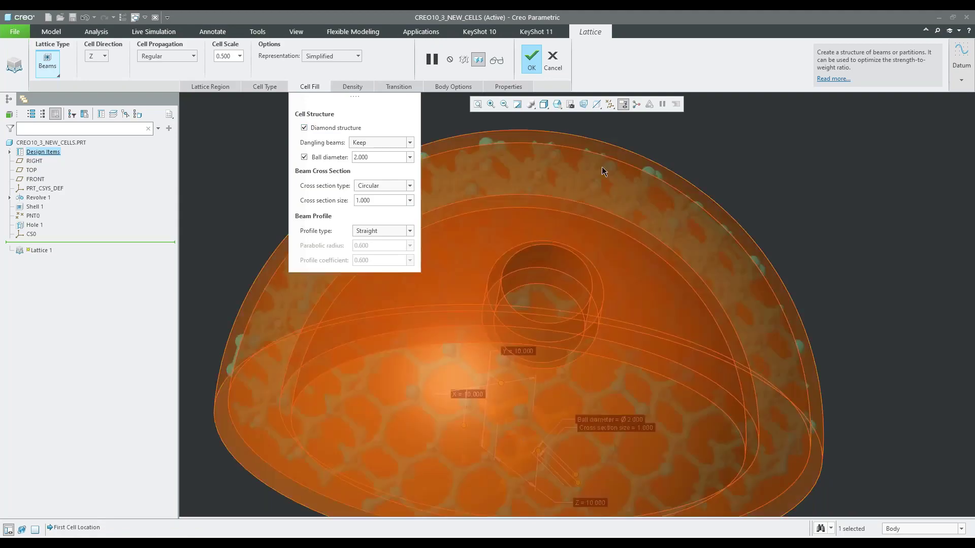
Orient the dome to a straight side view and set the lattice cell's skewing angle to 15.
left_click(264, 87)
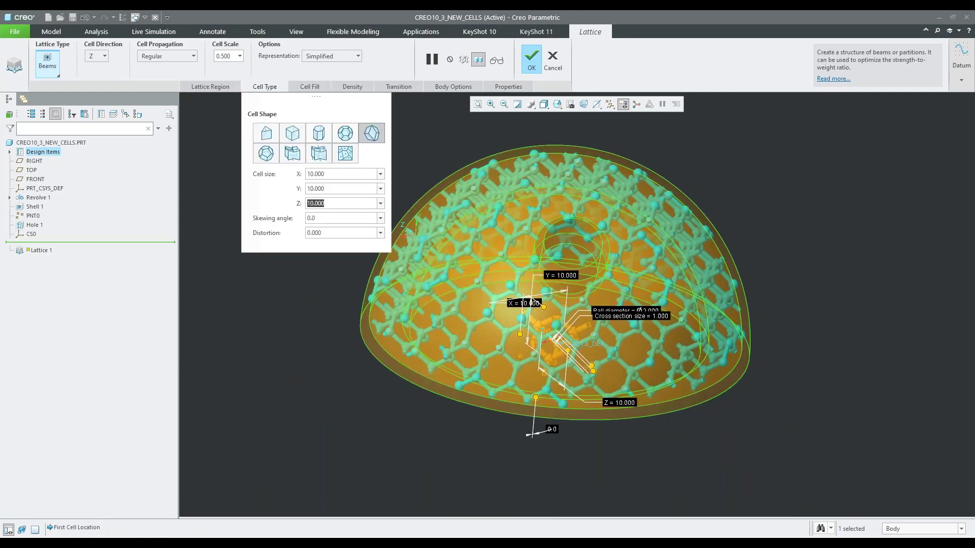
middle_click_drag(574, 243, 519, 237)
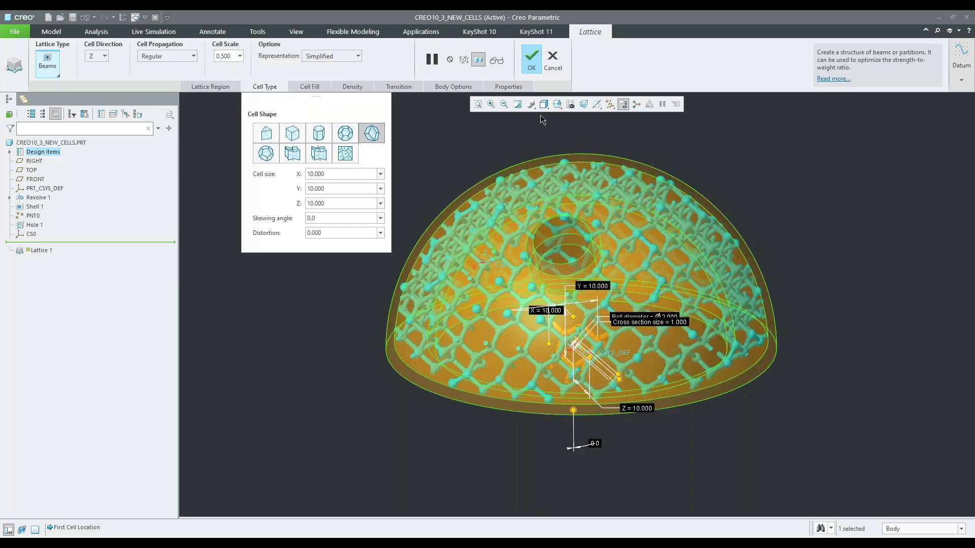
left_click(557, 104)
left_click(572, 152)
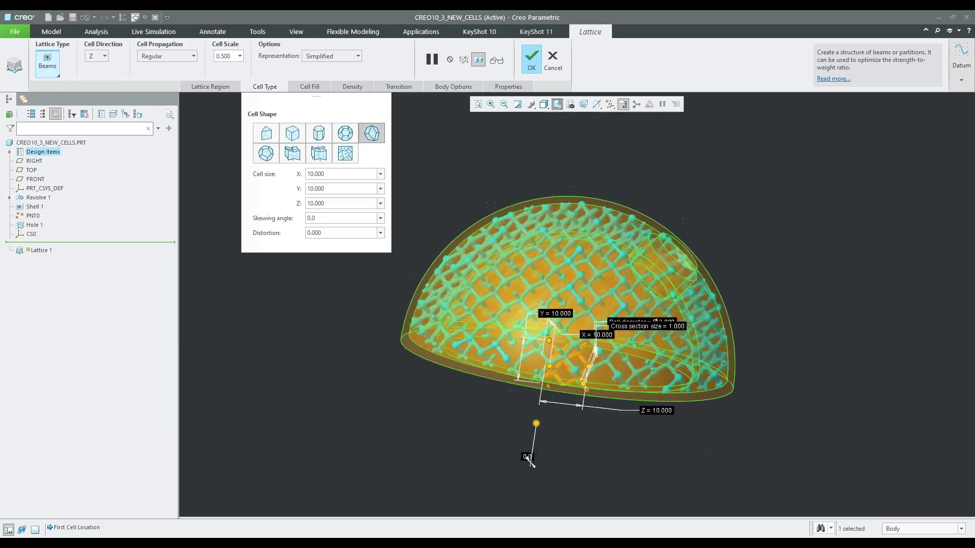
scroll(547, 349, "down", 3)
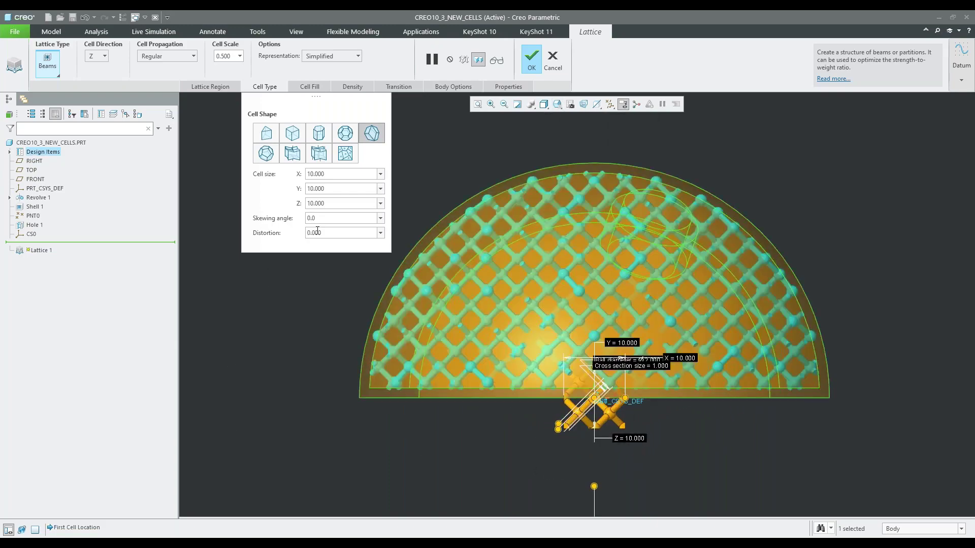
double_click(303, 219)
type("15")
key("Return")
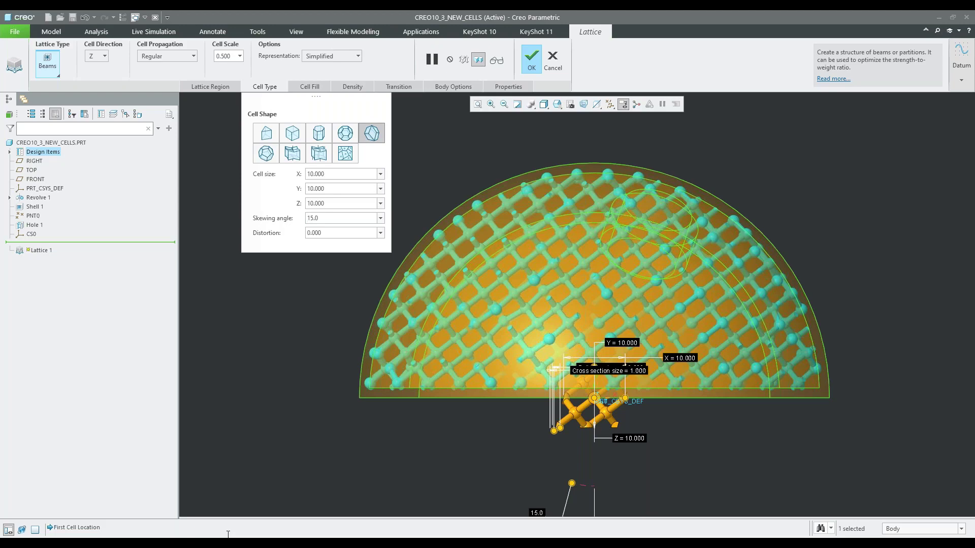
Set the lattice cell's distortion to 0.5, check the lattice around the dome, and complete the lattice feature.
left_click(343, 233)
type(".5")
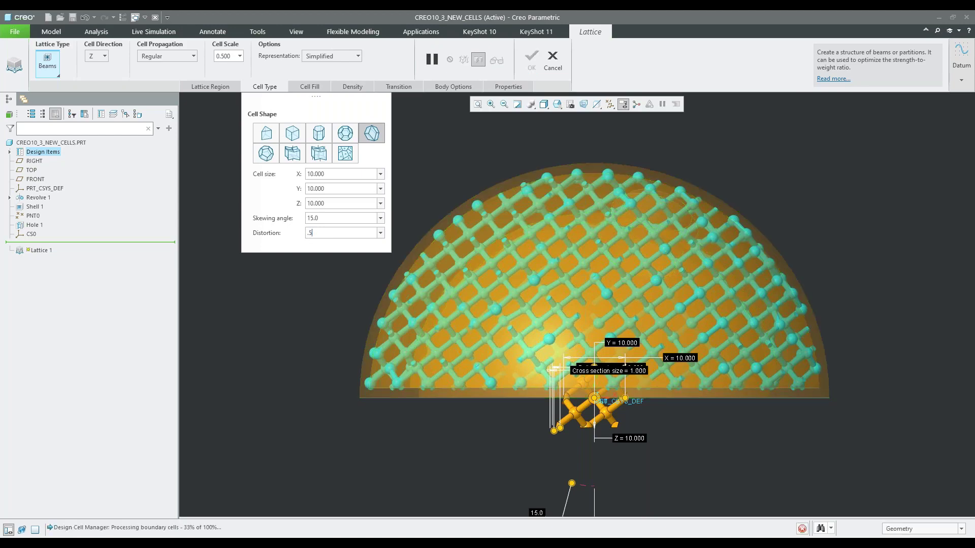
key("Return")
middle_click_drag(675, 213, 692, 373)
mouse_move(694, 198)
middle_mouse_down()
mouse_move(668, 189)
mouse_move(675, 195)
middle_mouse_up()
scroll(855, 436, "up", 3)
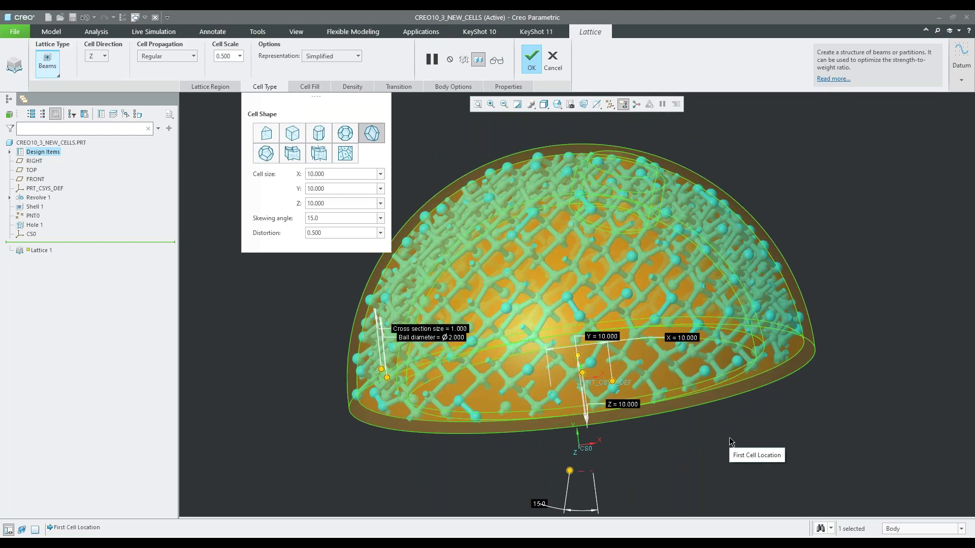
left_click(531, 57)
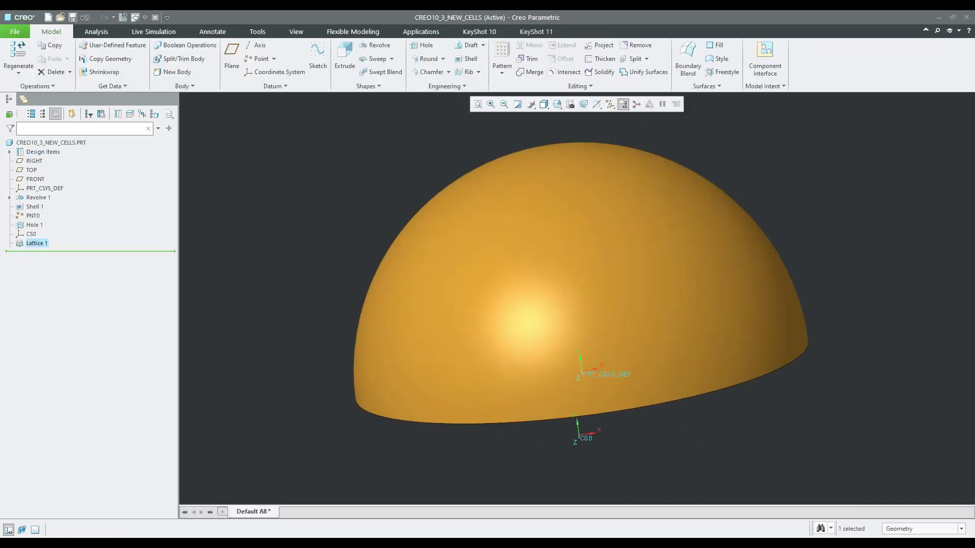
key("ctrl+d")
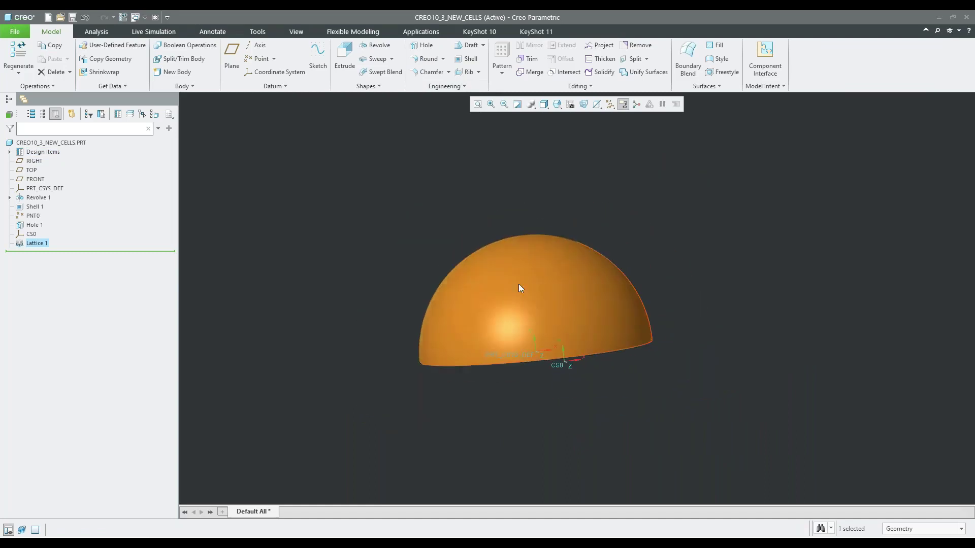
Close the dome part and erase all models not displayed from the session.
left_click(156, 17)
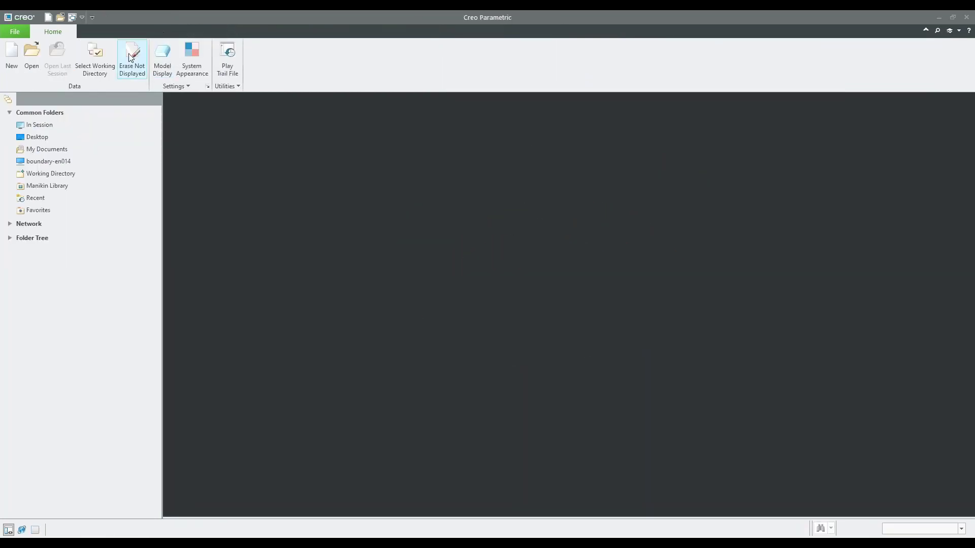
left_click(132, 58)
left_click(500, 367)
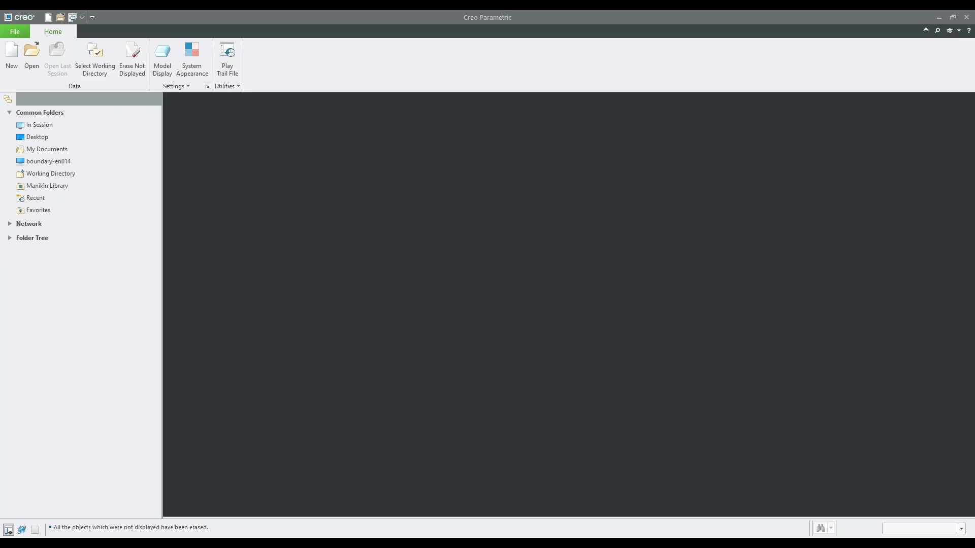
Open the ARC_REFERENCE_1 part from the working directory and start a lattice feature on it.
left_click(51, 174)
double_click(260, 196)
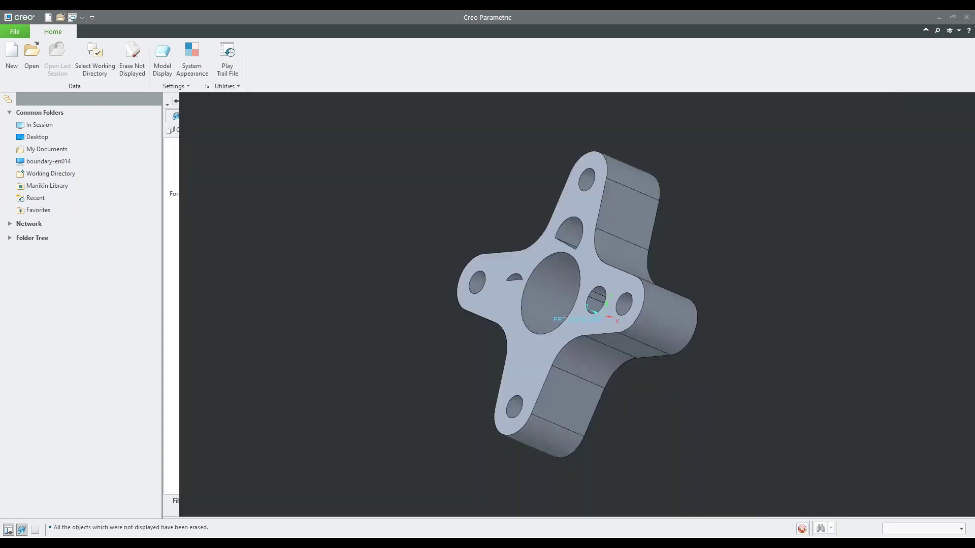
left_click(445, 86)
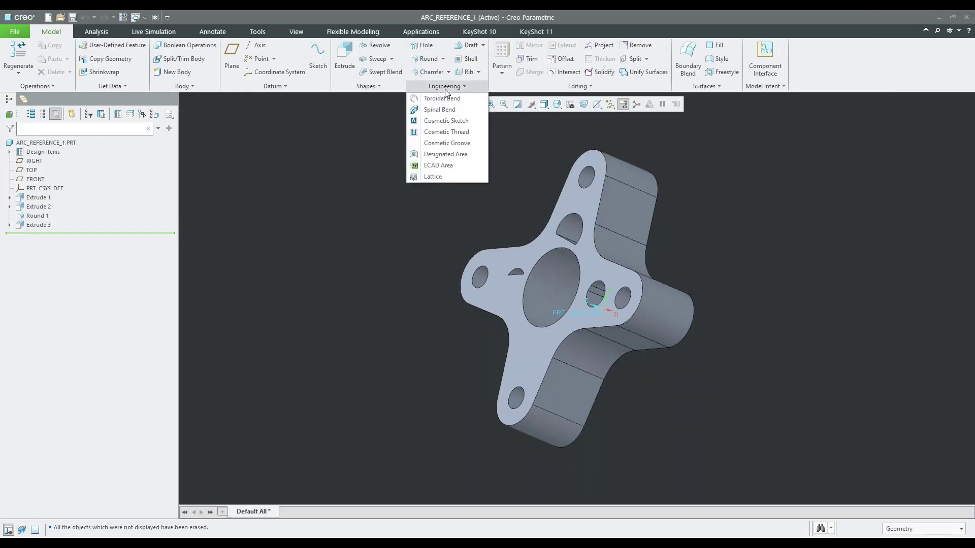
left_click(436, 178)
mouse_move(459, 333)
middle_mouse_down()
mouse_move(463, 286)
mouse_move(426, 315)
middle_mouse_up()
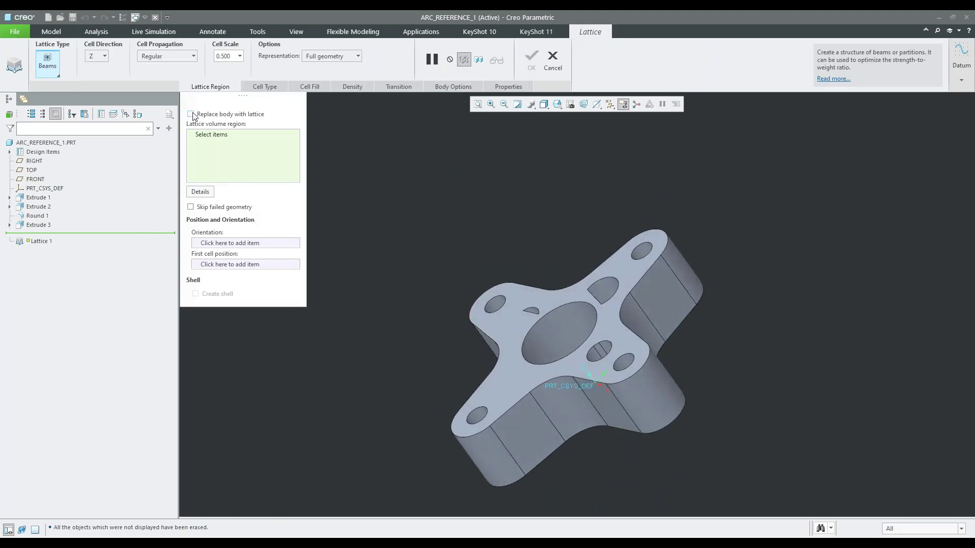
Set the lattice to replace the four-armed part's body and create a shell around it.
left_click(190, 114)
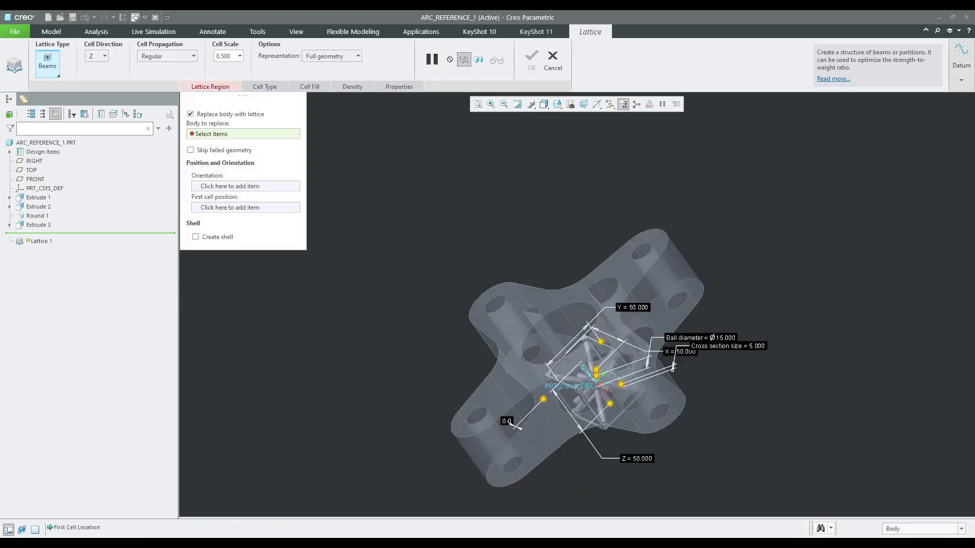
left_click(196, 236)
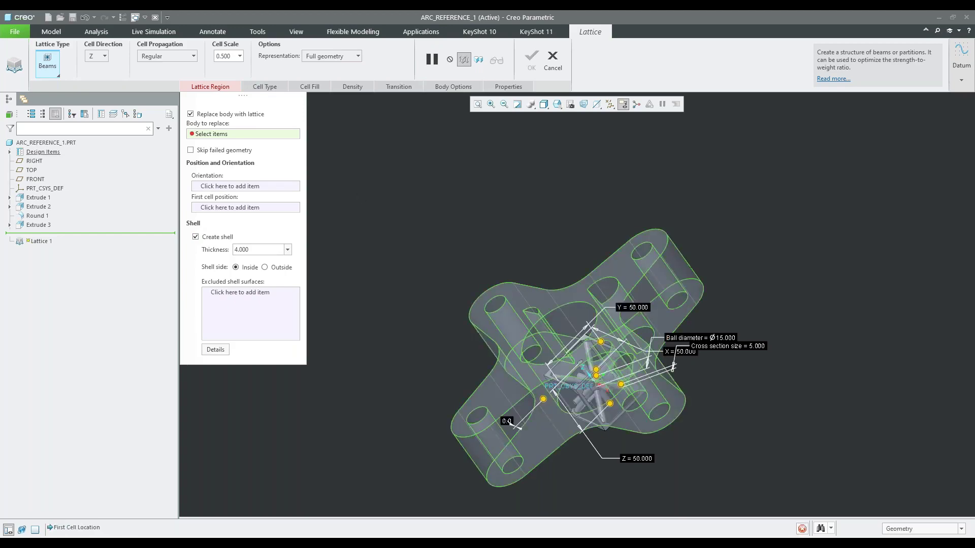
left_click(505, 412)
Exclude the part's large flat faces from the lattice shell.
left_click(251, 297)
left_click(503, 414)
middle_click_drag(639, 367, 603, 292)
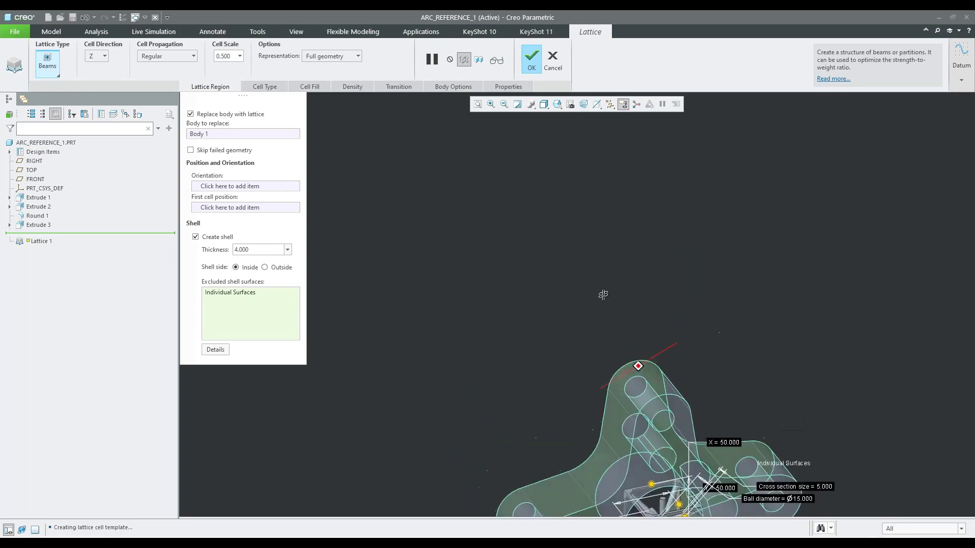
scroll(604, 300, "down", 2)
middle_click_drag(635, 374, 603, 376)
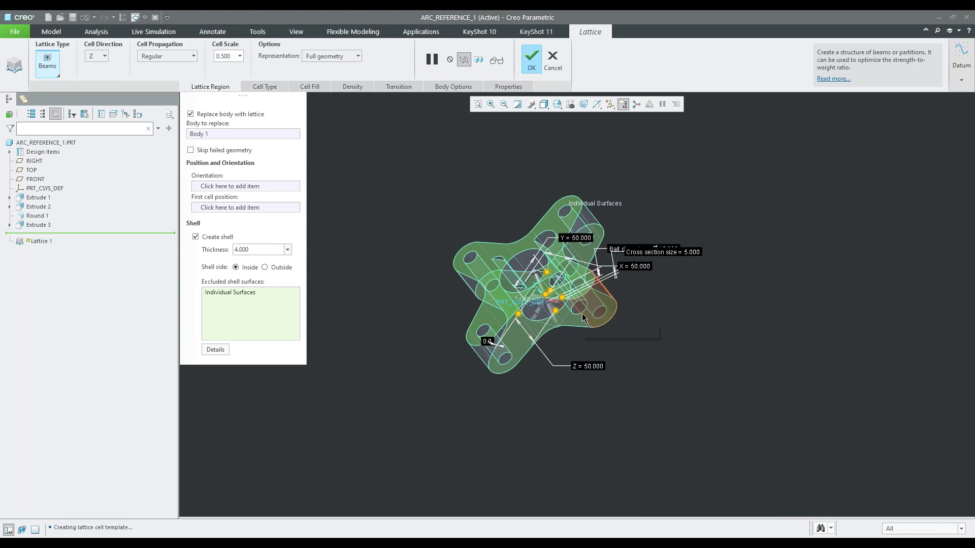
scroll(582, 312, "up", 1)
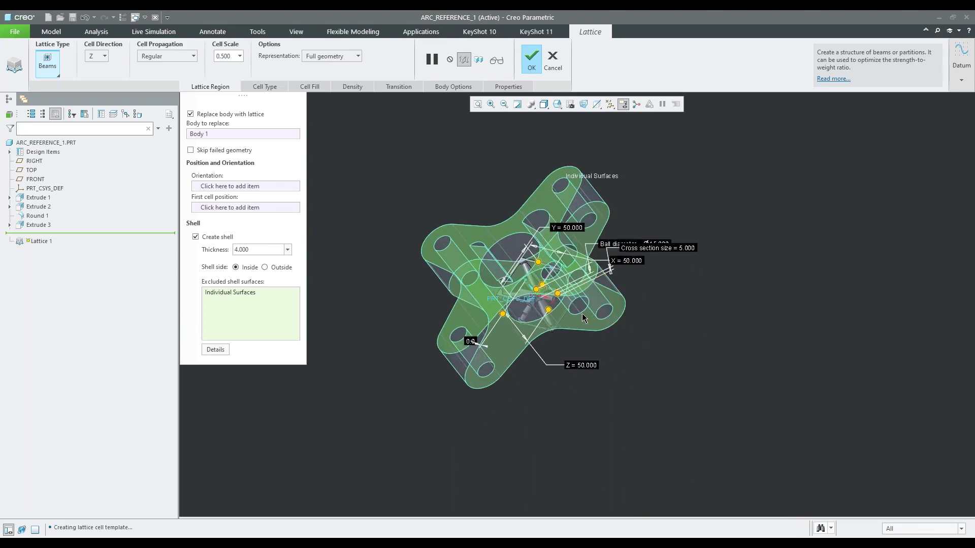
scroll(433, 152, "up", 1)
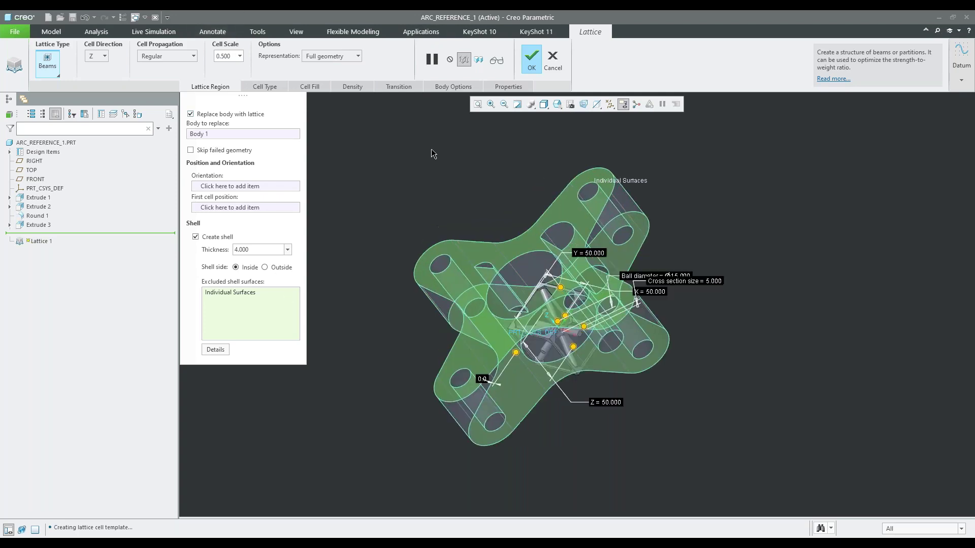
Change the lattice type to Formula Driven and use the IWP function for its cells.
left_click(43, 76)
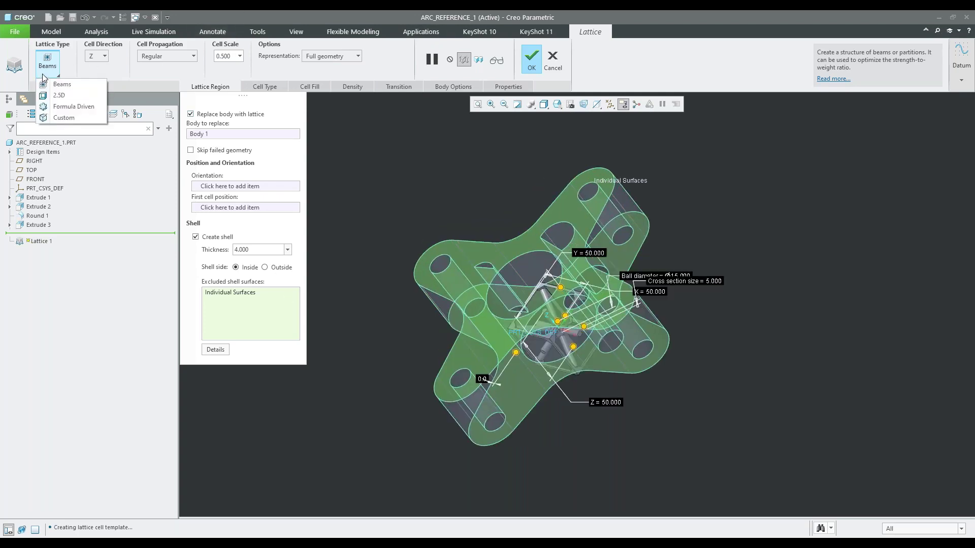
left_click(71, 106)
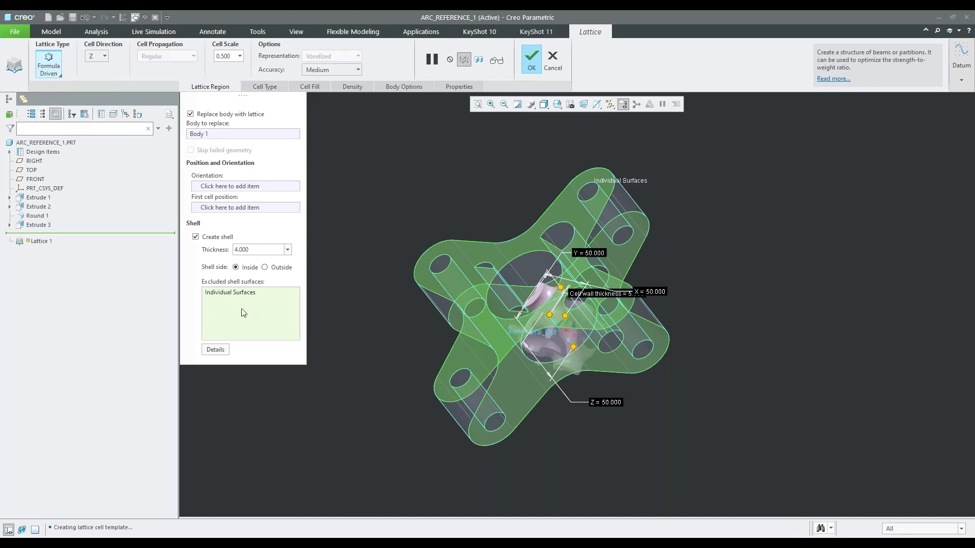
left_click(264, 86)
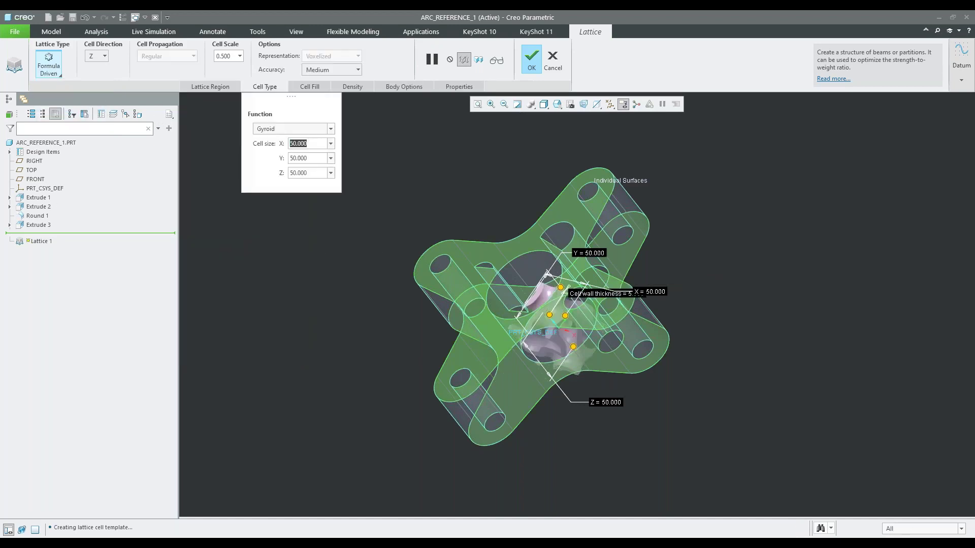
left_click(331, 129)
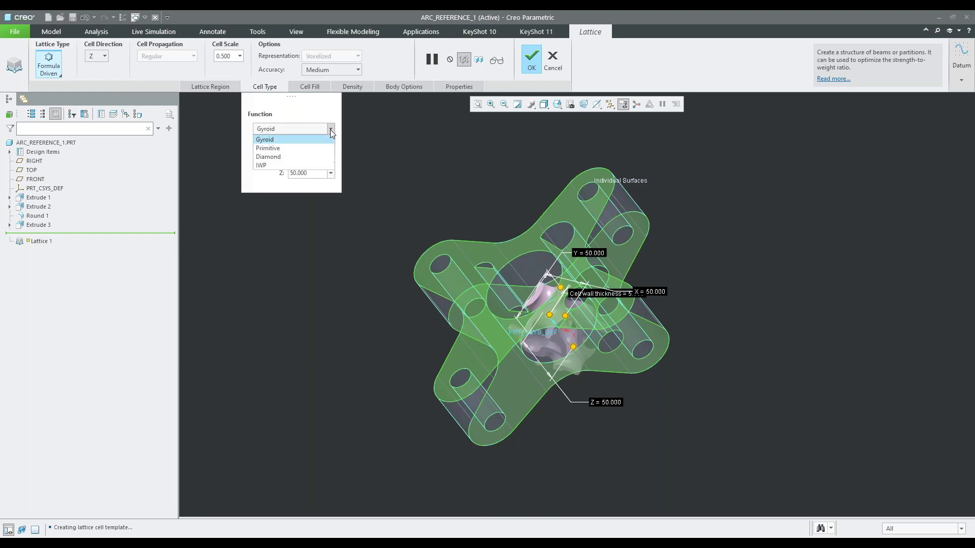
left_click(275, 166)
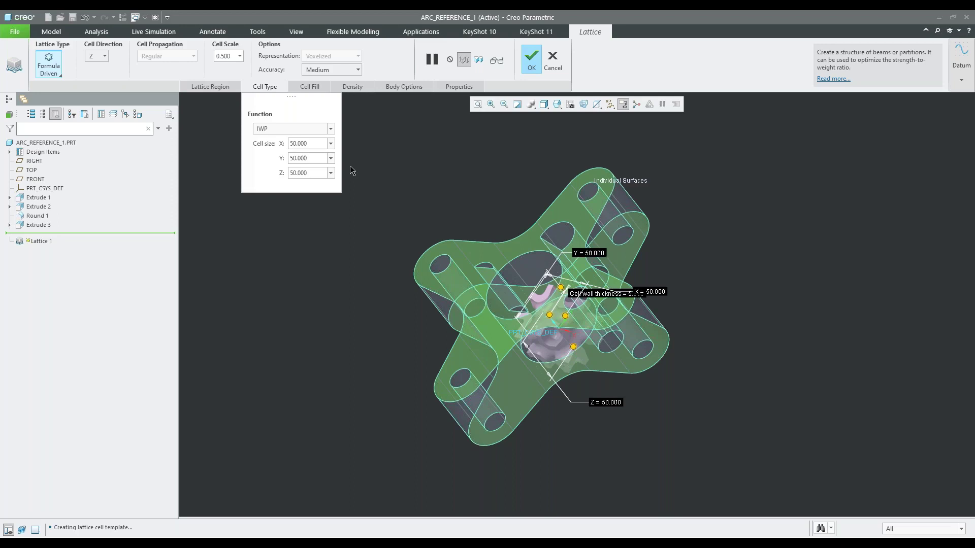
Set the IWP cell size to 25 in X, Y and Z.
left_click_drag(312, 143, 289, 158)
type("2525")
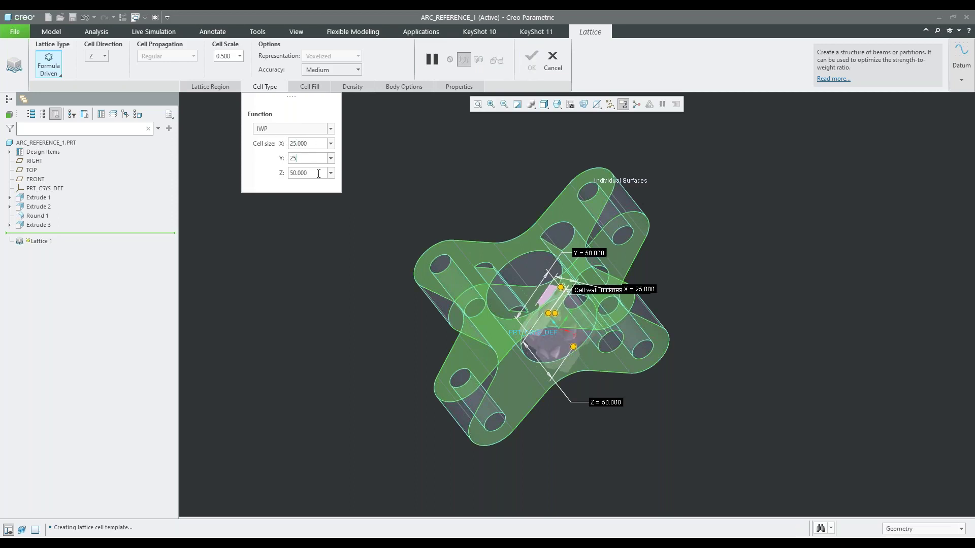
left_click_drag(318, 173, 290, 172)
type("25")
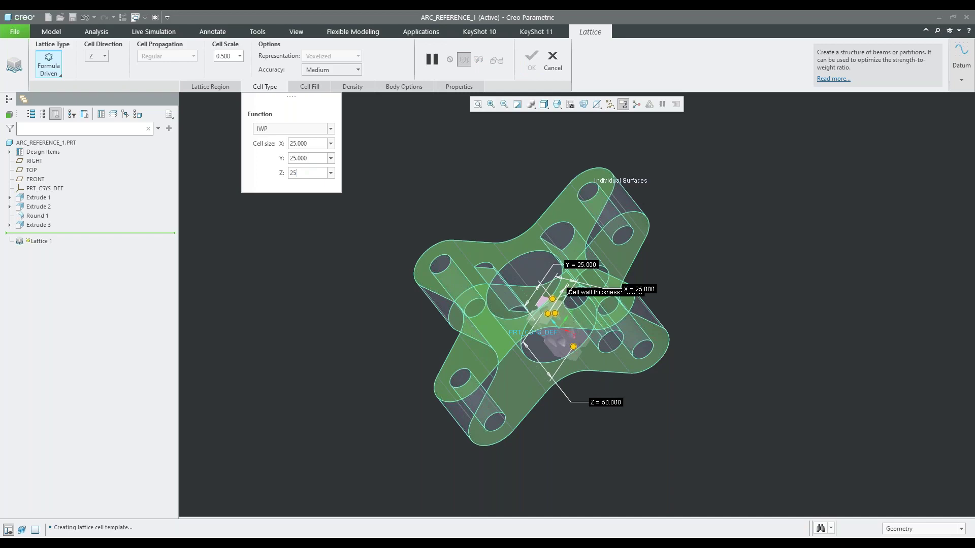
Set the lattice's cell wall thickness to 1.
left_click(324, 87)
type("1")
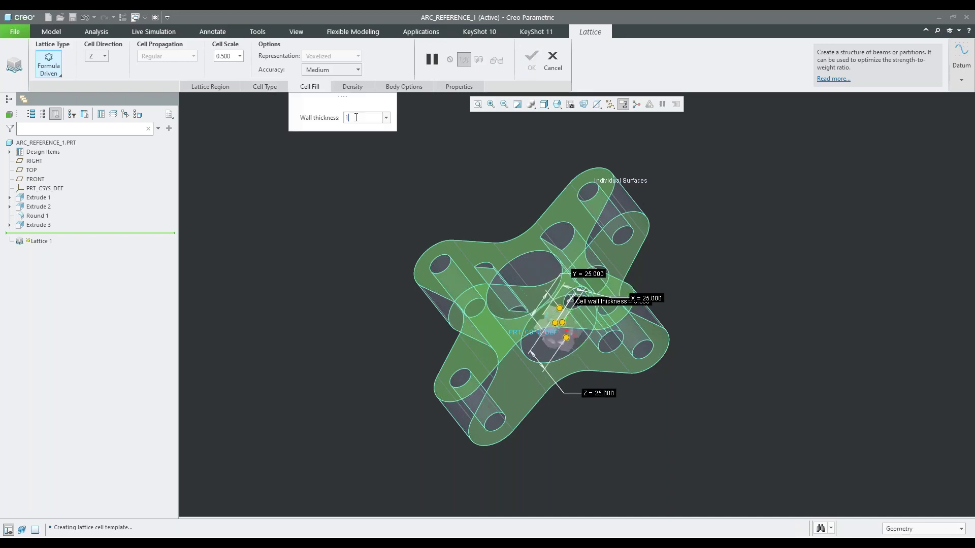
key("Return")
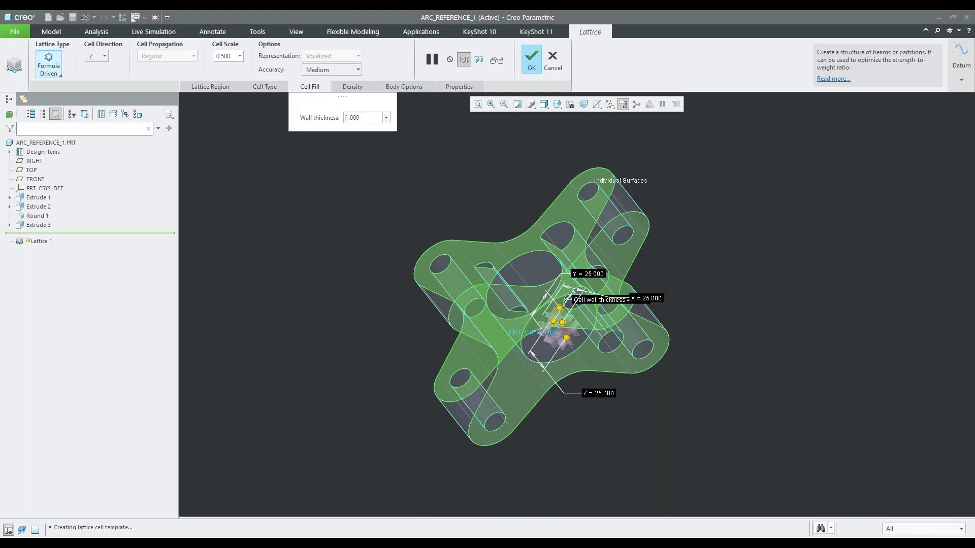
Check the density options, turn on the full lattice preview, and inspect the cells inside the shelled part.
left_click(363, 87)
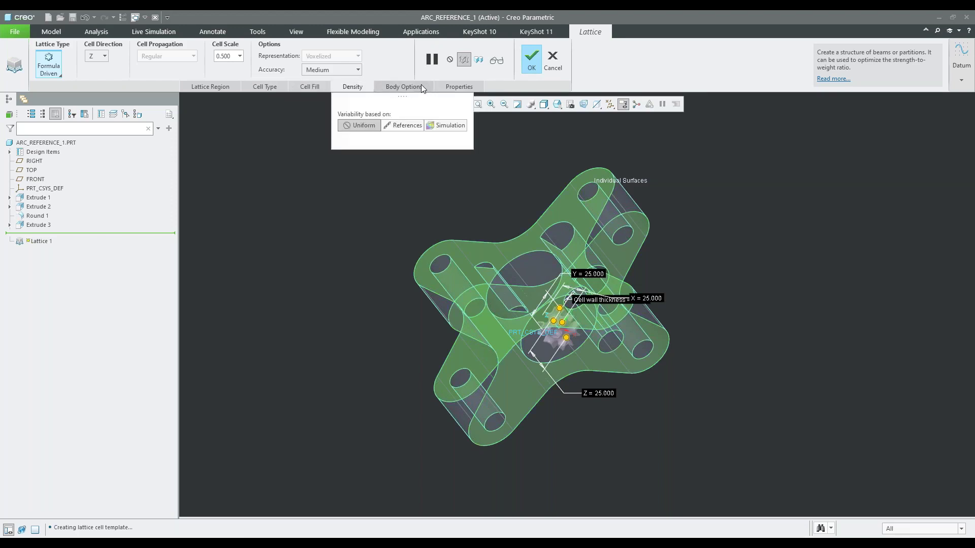
left_click(480, 61)
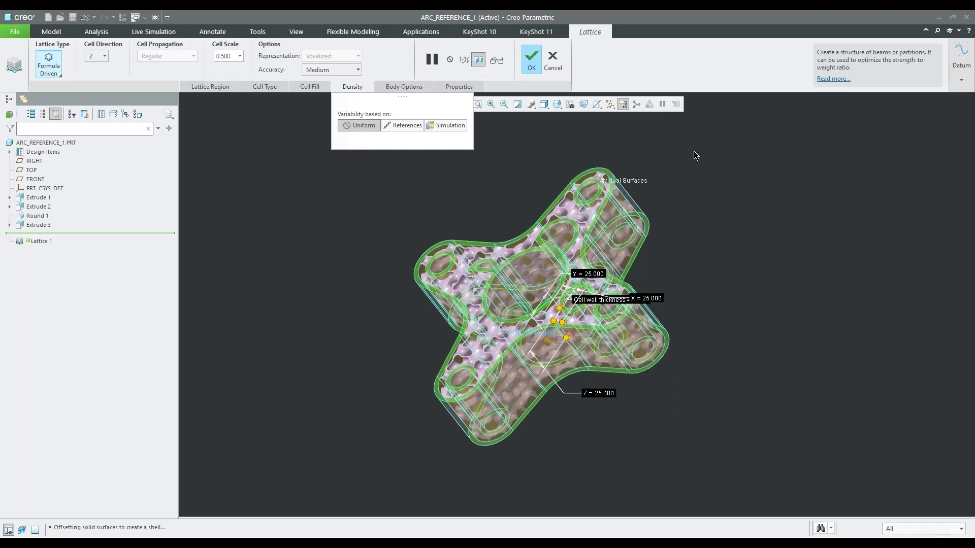
scroll(492, 406, "down", 3)
key("ctrl+d")
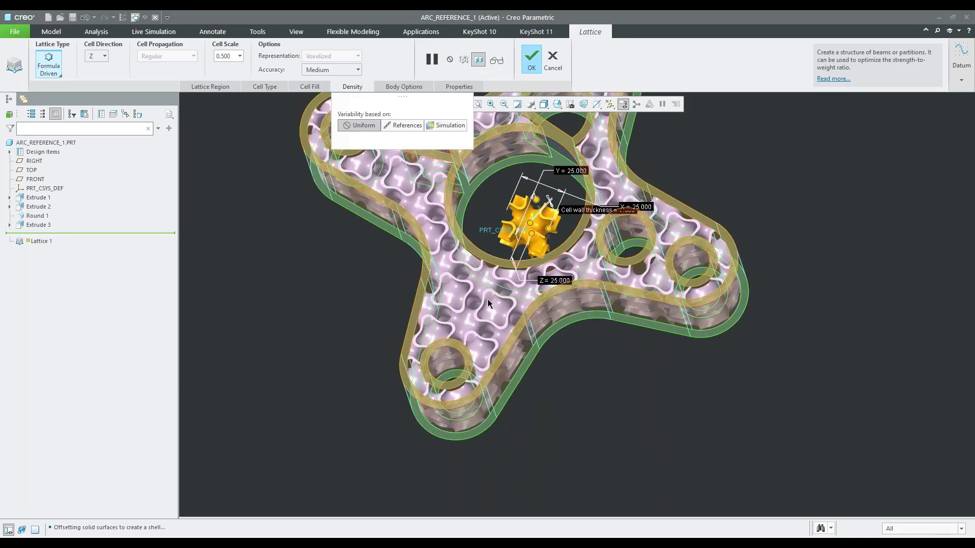
Check the available lattice types, inspect the IWP cells inside the shelled part up close, and complete the lattice feature.
scroll(487, 303, "down", 5)
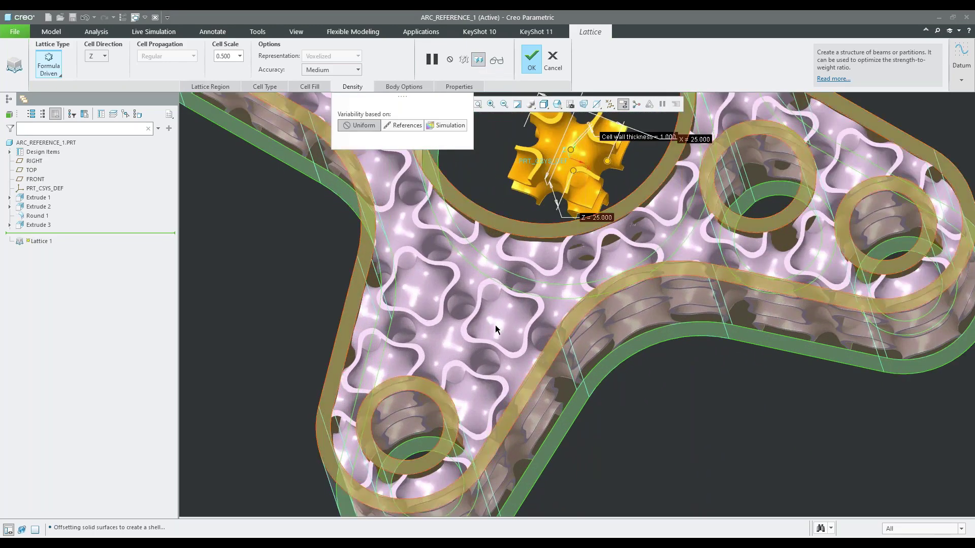
left_click(57, 76)
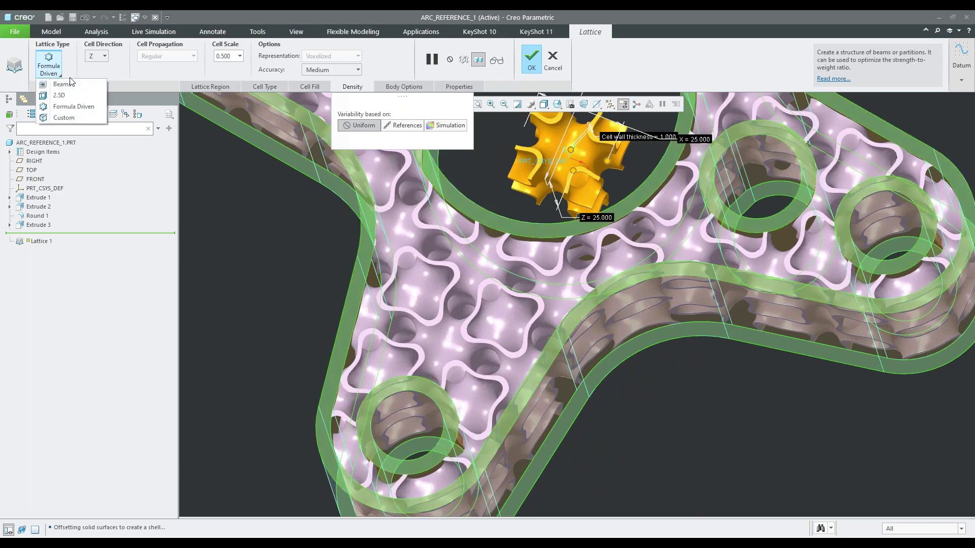
left_click(100, 68)
scroll(468, 319, "down", 3)
scroll(467, 319, "up", 3)
middle_click_drag(457, 311, 474, 326)
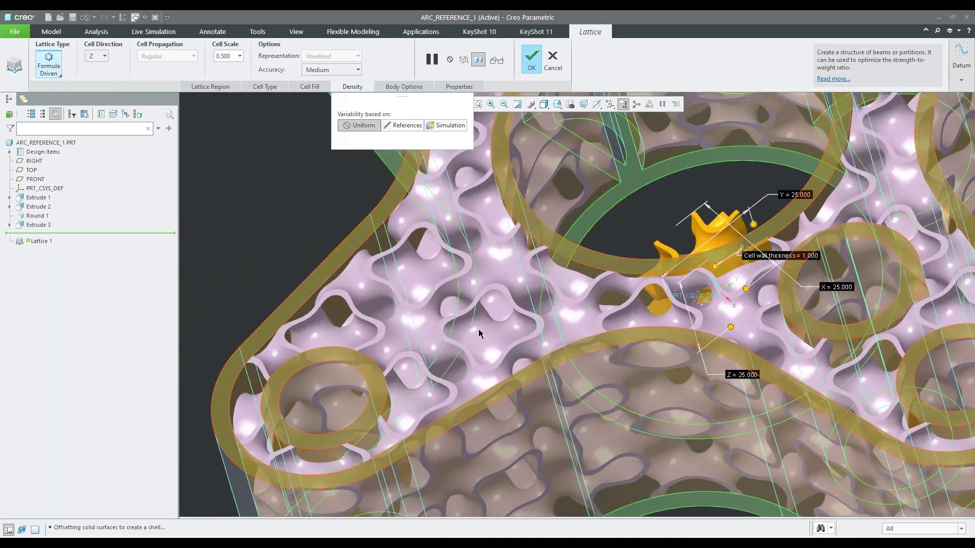
middle_click_drag(409, 306, 449, 332)
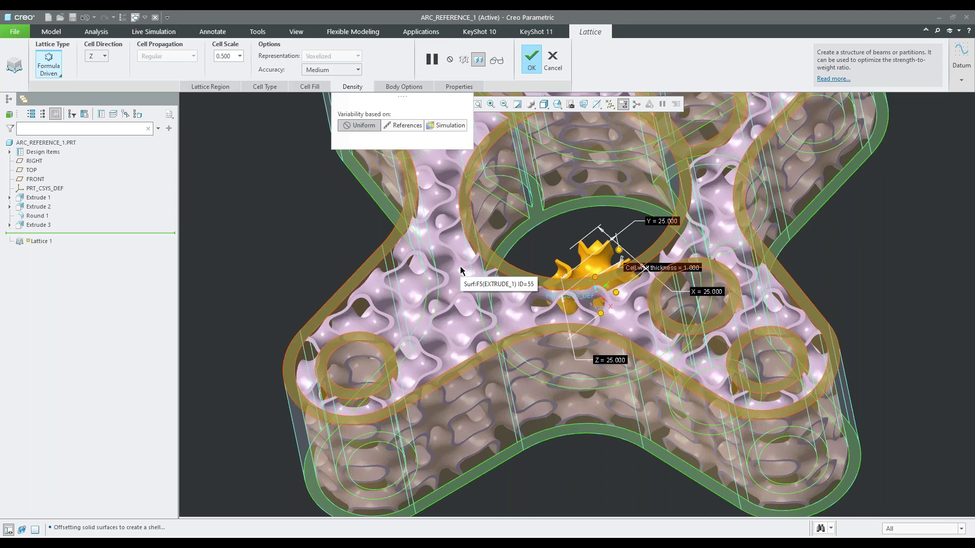
left_click(534, 63)
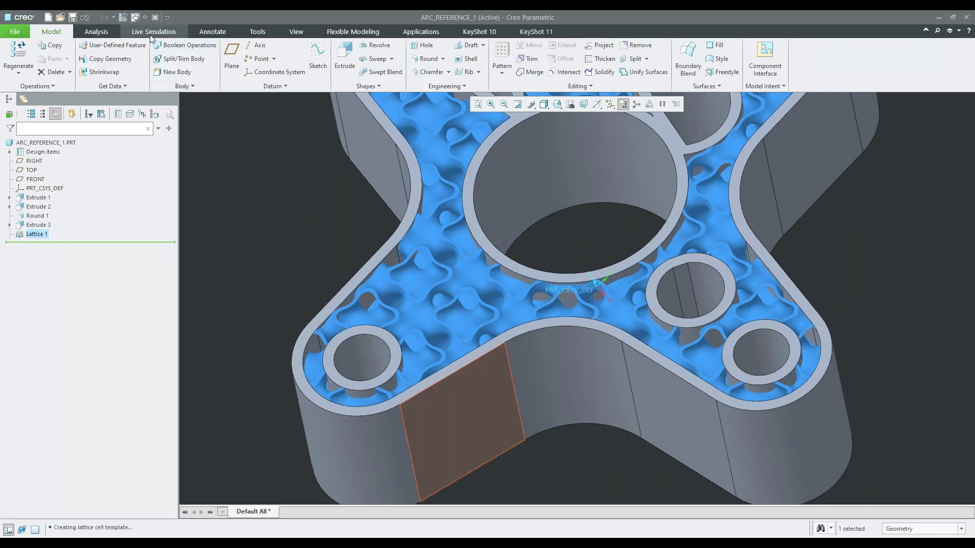
Close the arc_reference_1 part and erase the models that are not displayed from the session.
left_click(155, 18)
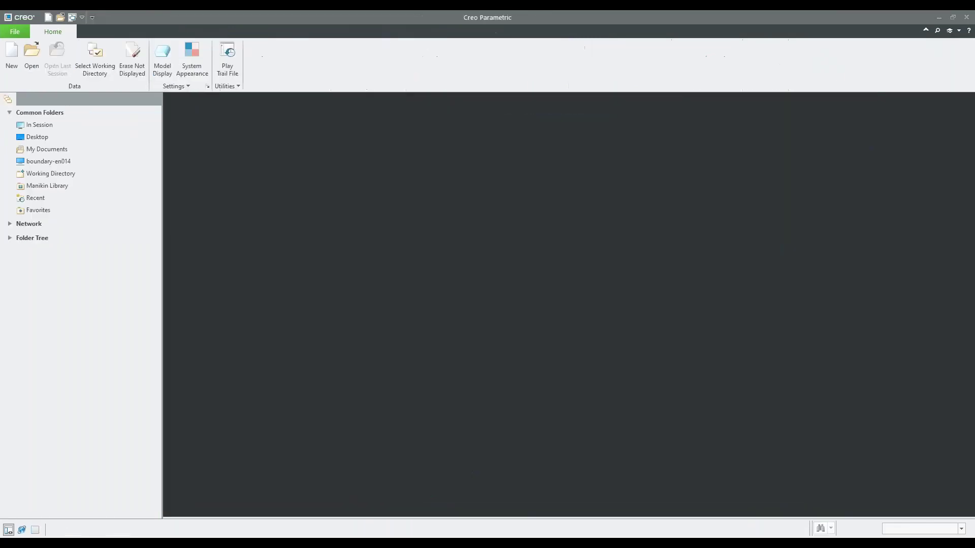
left_click(132, 58)
left_click(496, 366)
Open the simplemodel_auxetics part from the working directory and switch to the auxetic cells slide in PowerPoint.
left_click(51, 173)
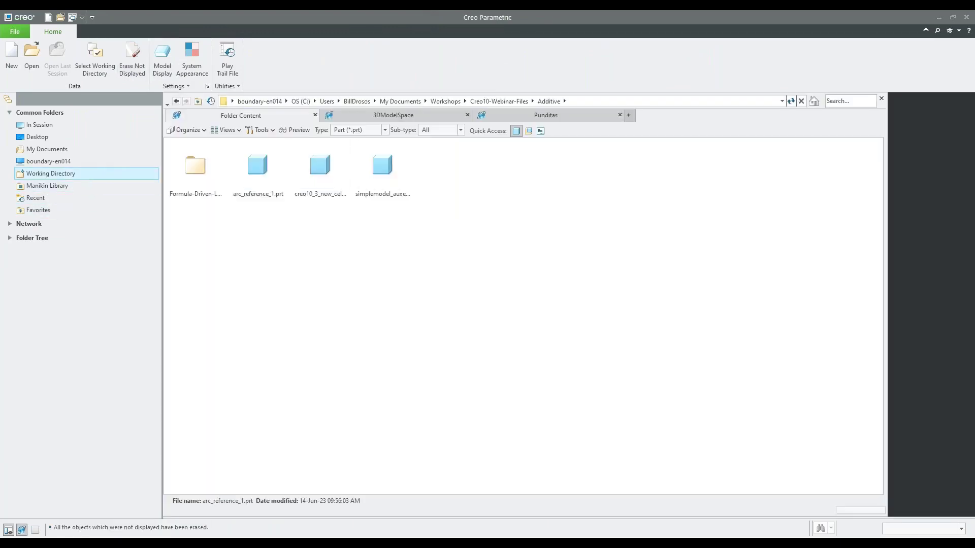
double_click(383, 162)
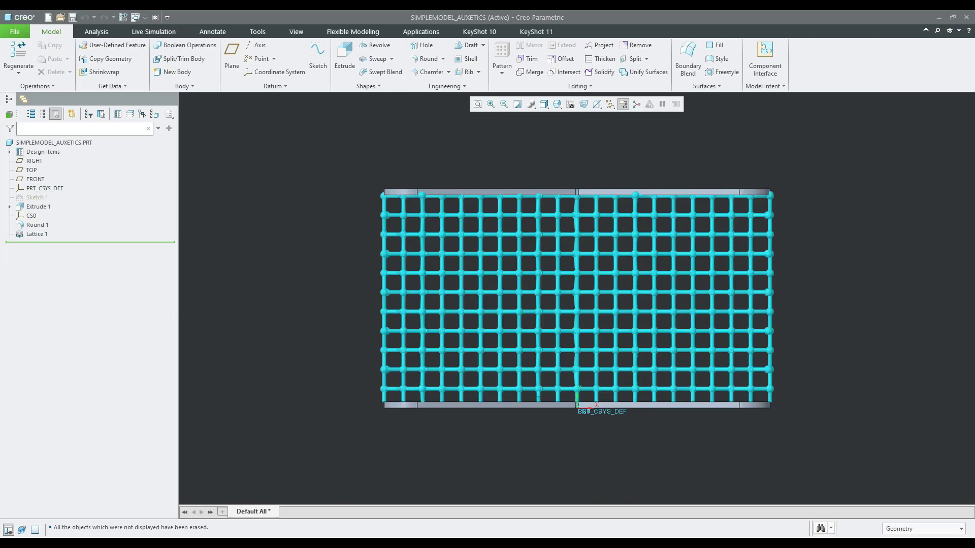
key("alt+Tab")
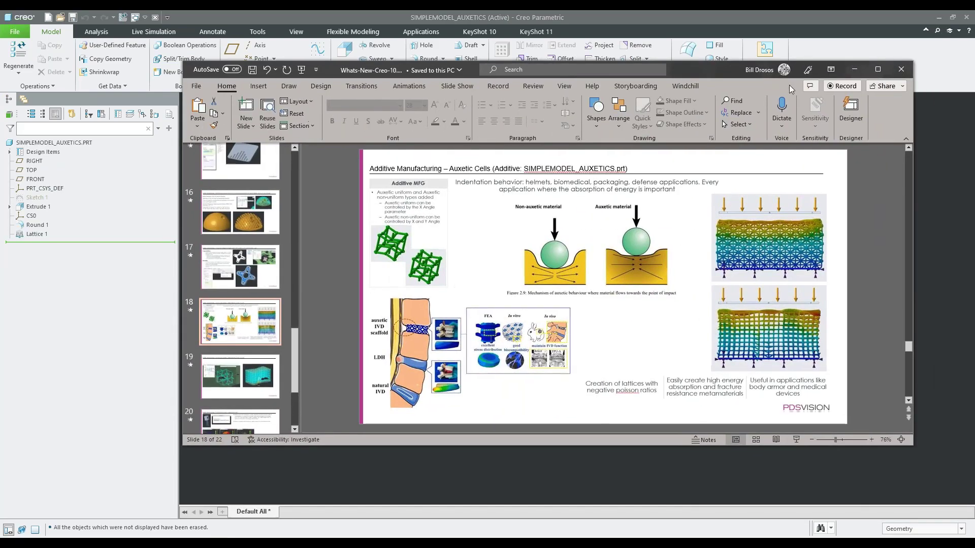
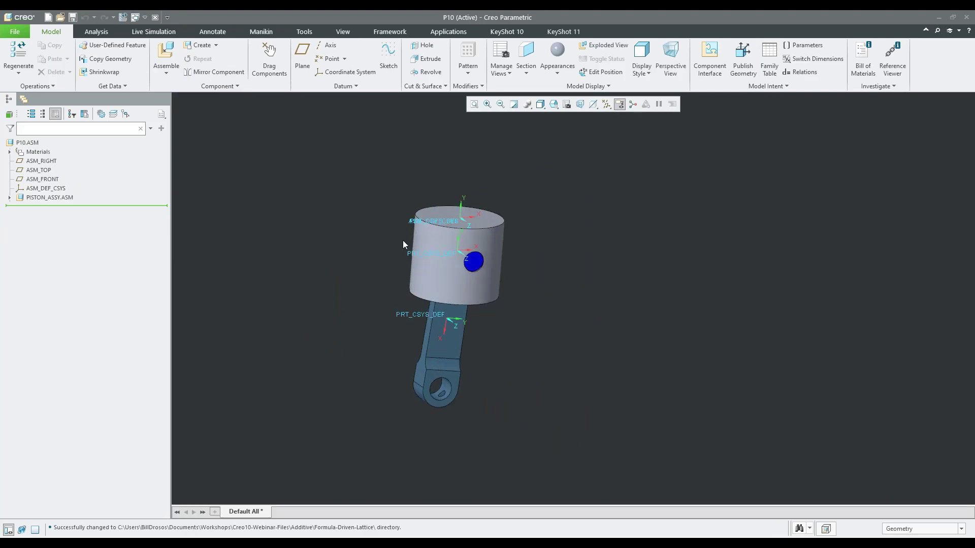
Enter Creo Simulate for the P10 assembly and expand its loads and constraints, material assignments and analyses in the model tree.
left_click(448, 31)
left_click(296, 65)
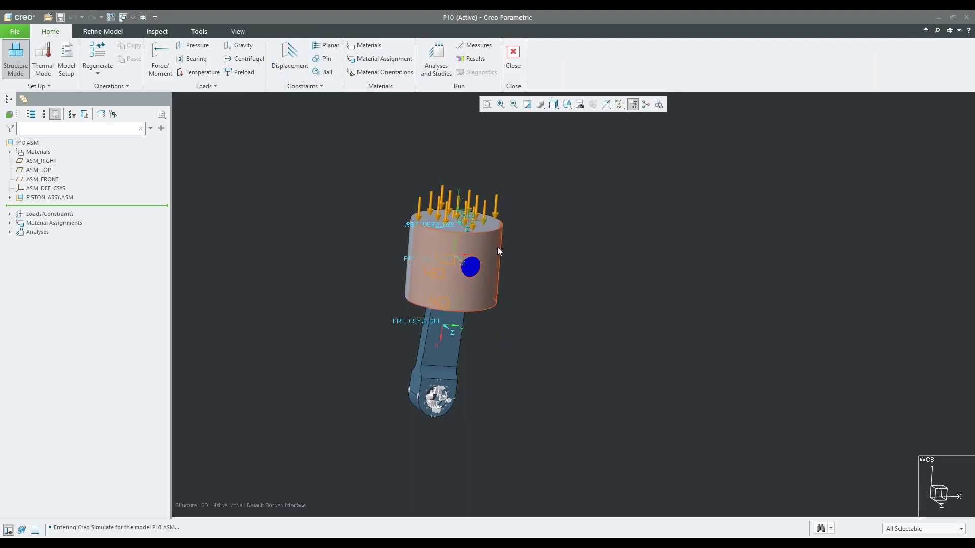
scroll(497, 247, "up", 2)
left_click(10, 214)
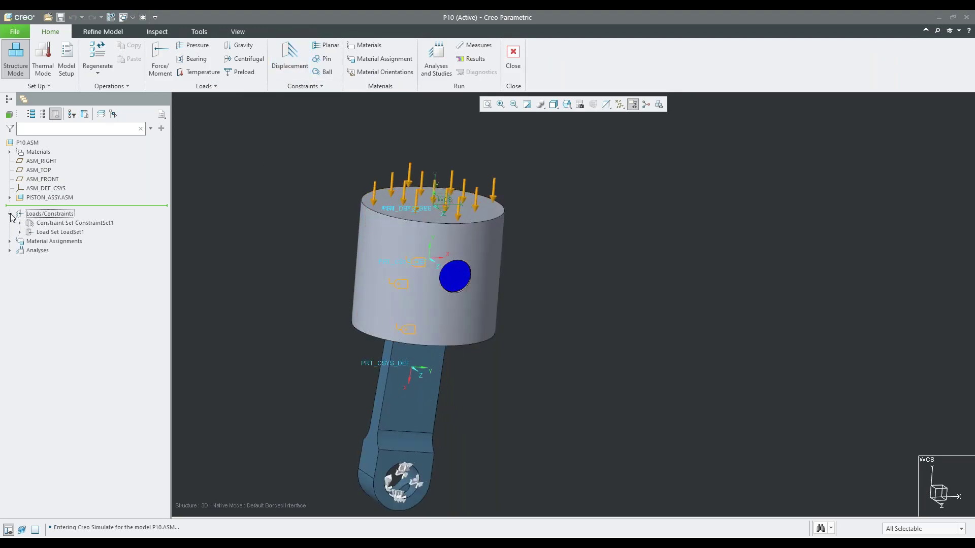
left_click(10, 241)
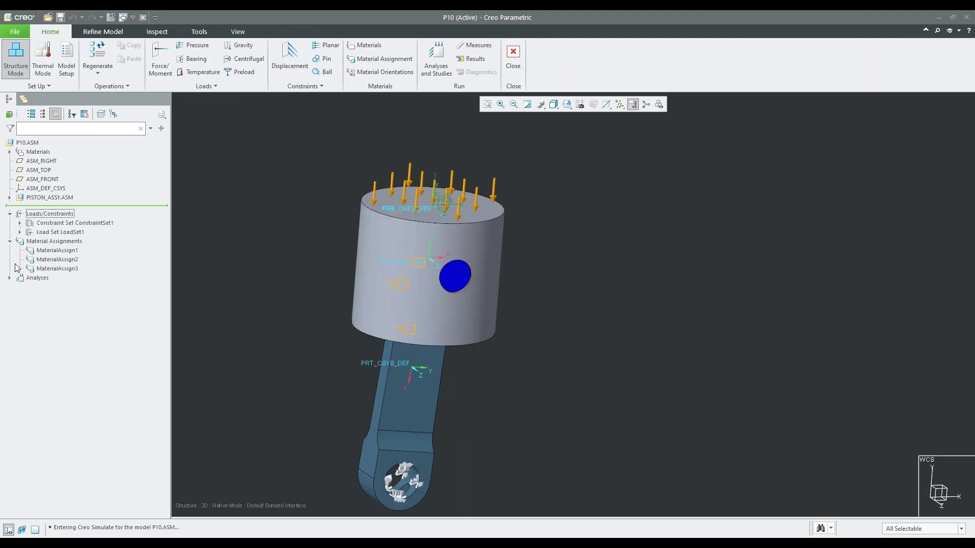
left_click(9, 279)
Highlight load set LoadSet1 and examine the load on the piston's top face.
left_click(77, 232)
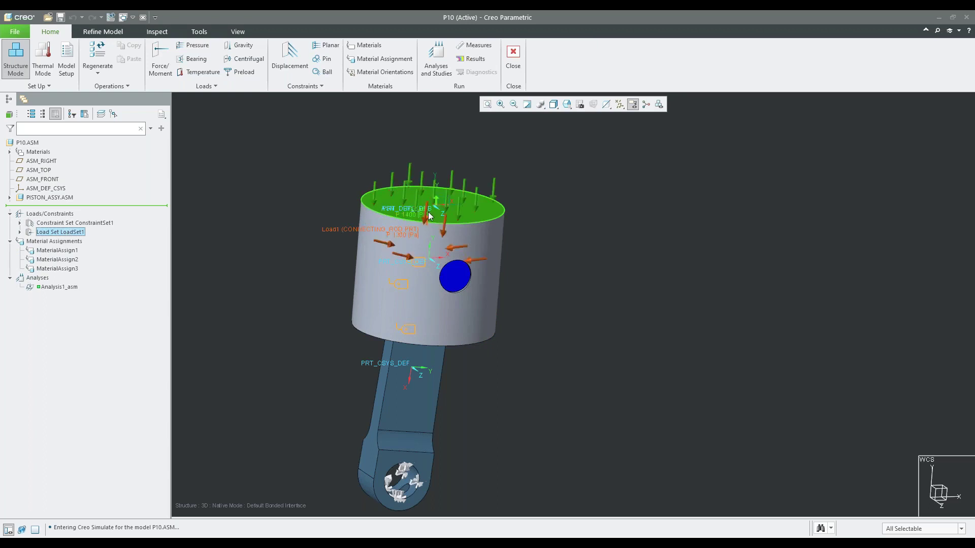
scroll(431, 202, "down", 2)
middle_click_drag(430, 203, 438, 243)
scroll(436, 218, "up", 3)
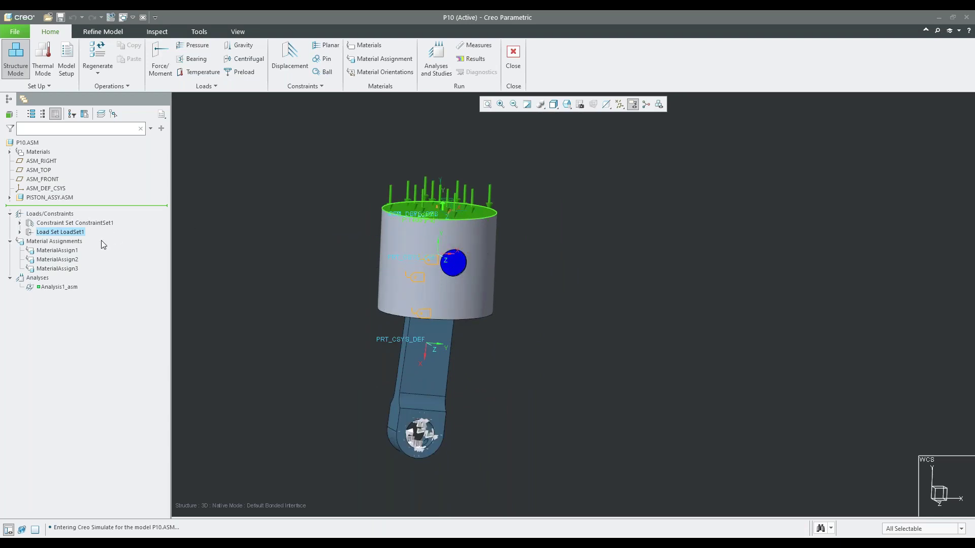
Highlight constraint set ConstraintSet1 and examine the constraint in the connecting rod's lower hole.
left_click(63, 223)
scroll(415, 436, "down", 4)
scroll(411, 375, "down", 3)
scroll(406, 312, "up", 1)
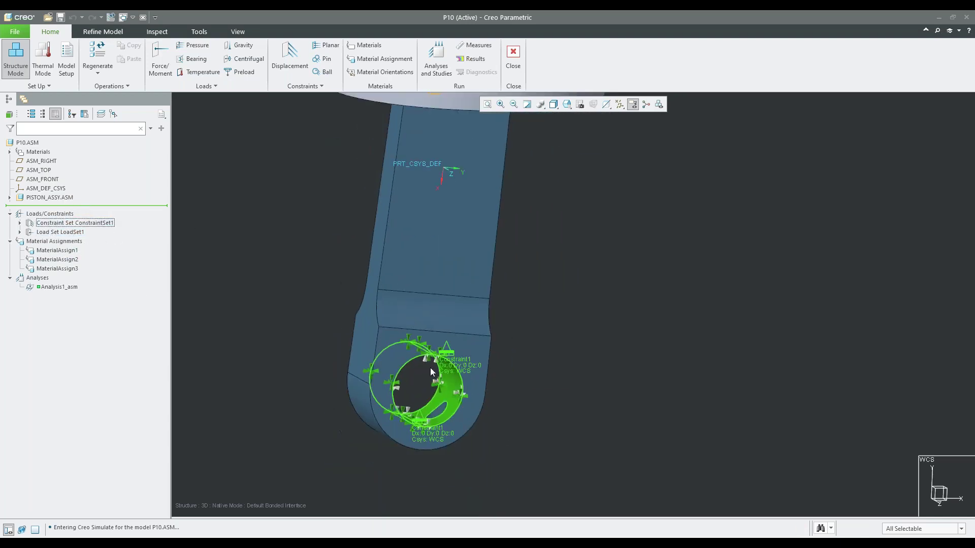
scroll(431, 367, "down", 4)
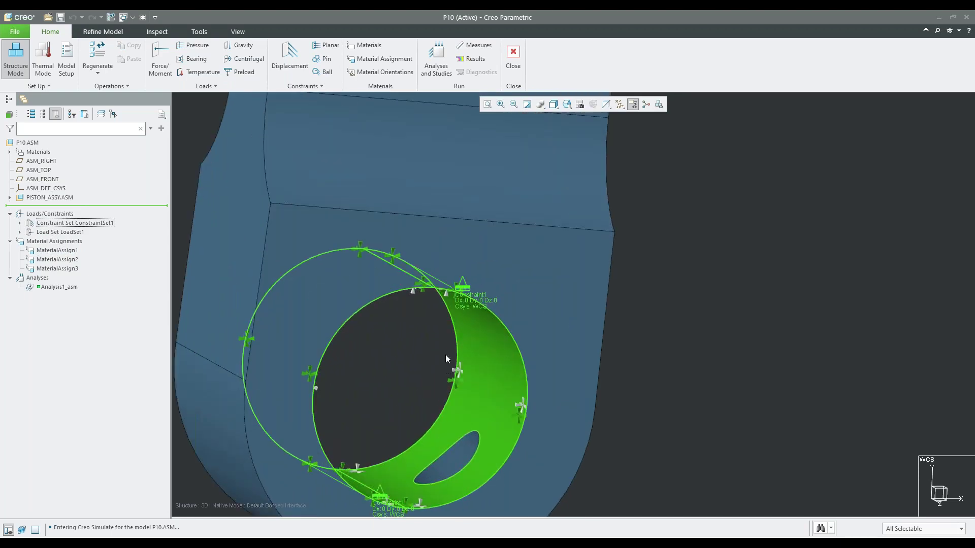
scroll(446, 355, "up", 4)
middle_click_drag(444, 322, 330, 302)
Check the material assignments and the Analysis1_asm analysis, and clear the selection to view the whole piston assembly.
left_click(42, 260)
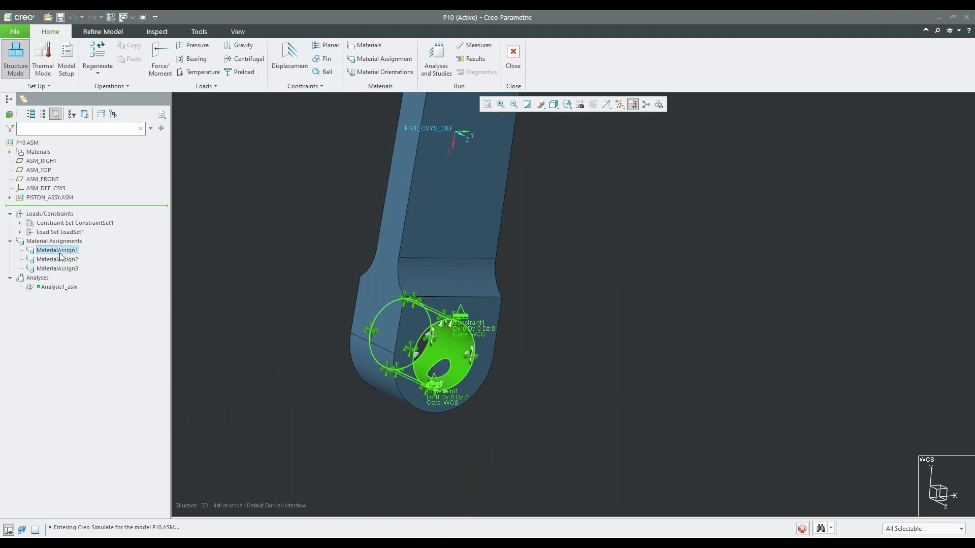
left_click(50, 287)
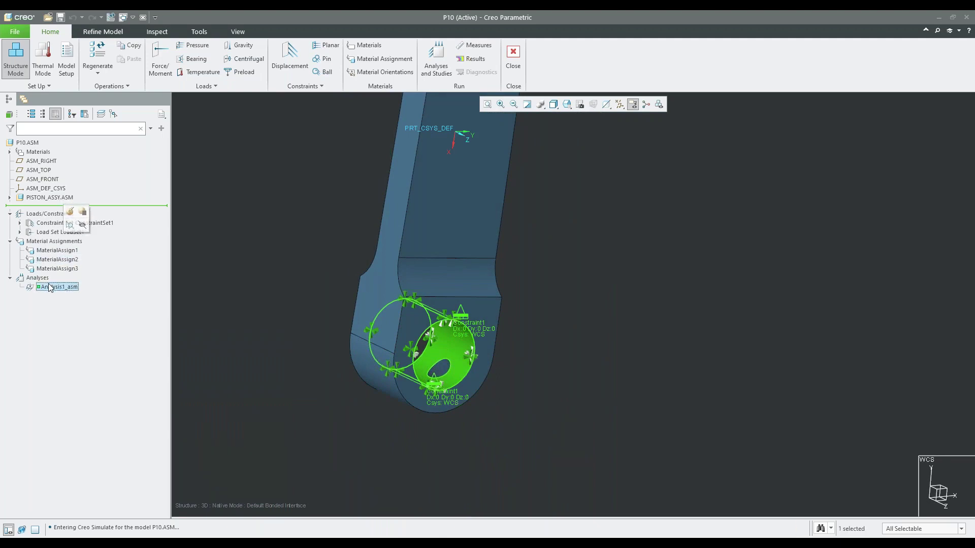
scroll(379, 413, "up", 3)
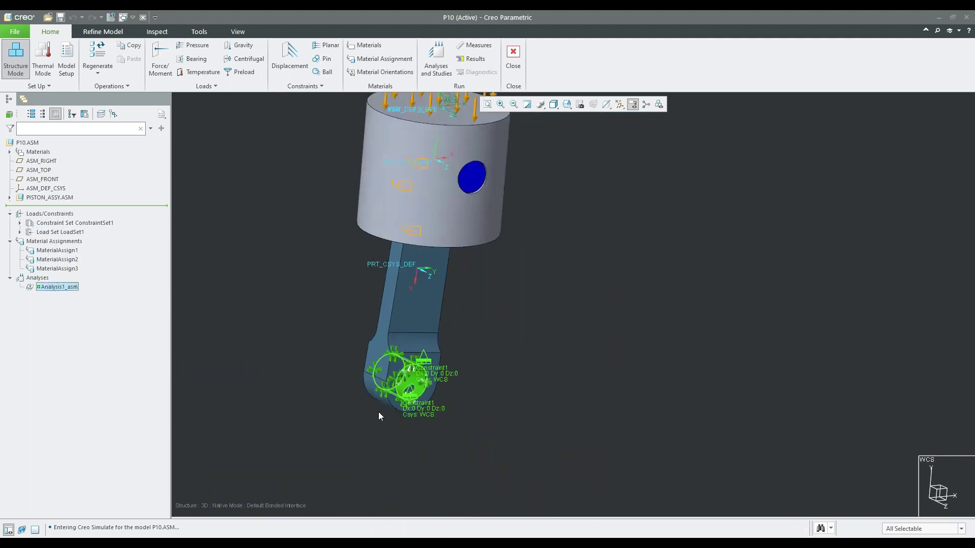
left_click(531, 272)
scroll(410, 234, "down", 2)
middle_click_drag(398, 232, 395, 238)
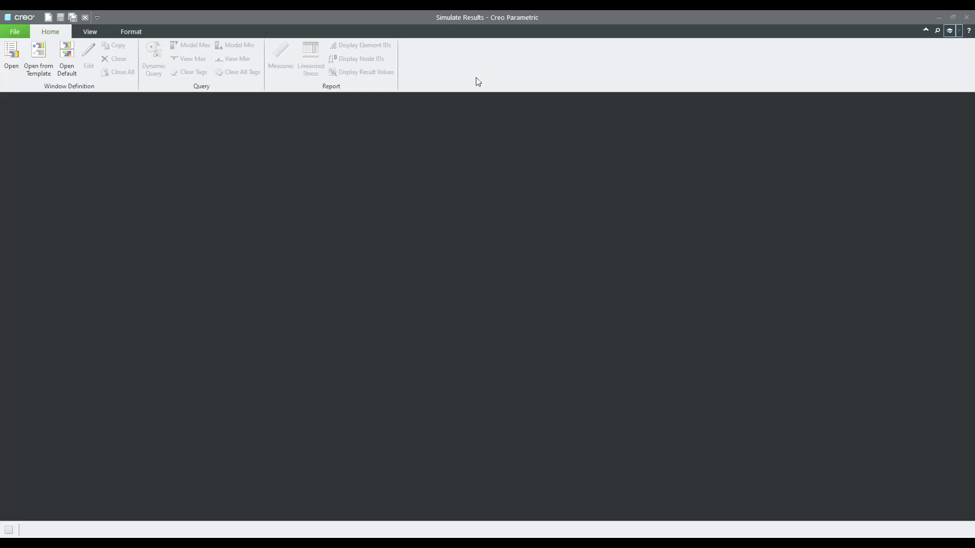
Open the default result windows for Analysis1_asm, review the stress and displacement plots, and exit the results without saving.
left_click(66, 60)
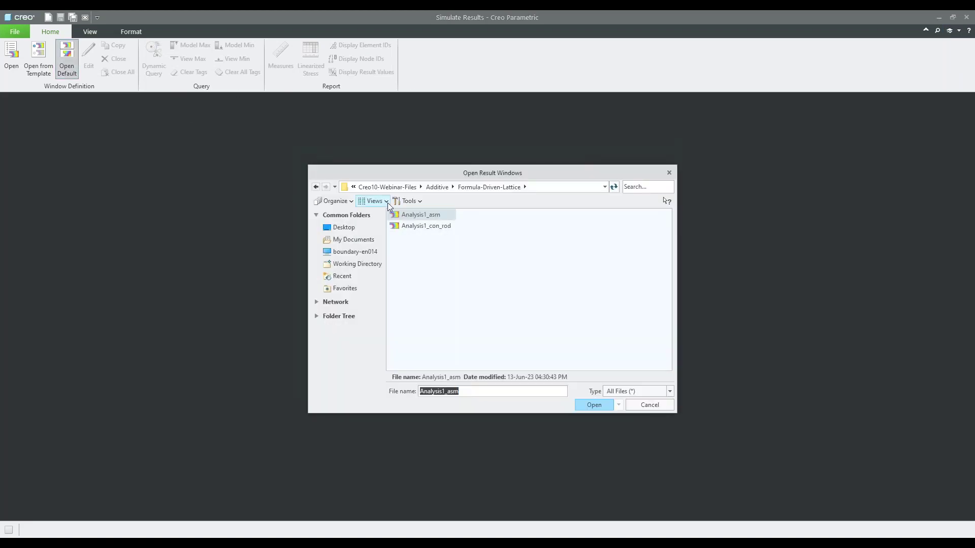
left_click(589, 401)
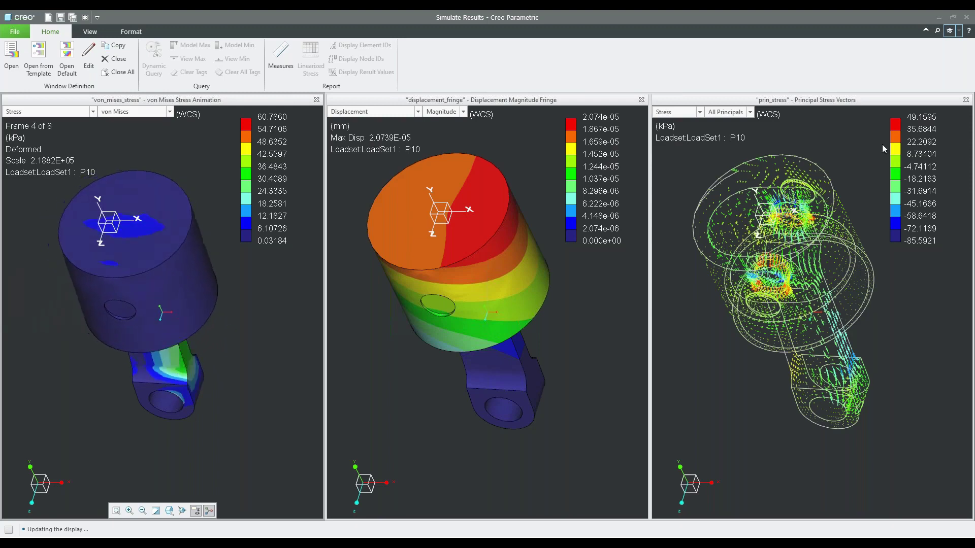
left_click(967, 17)
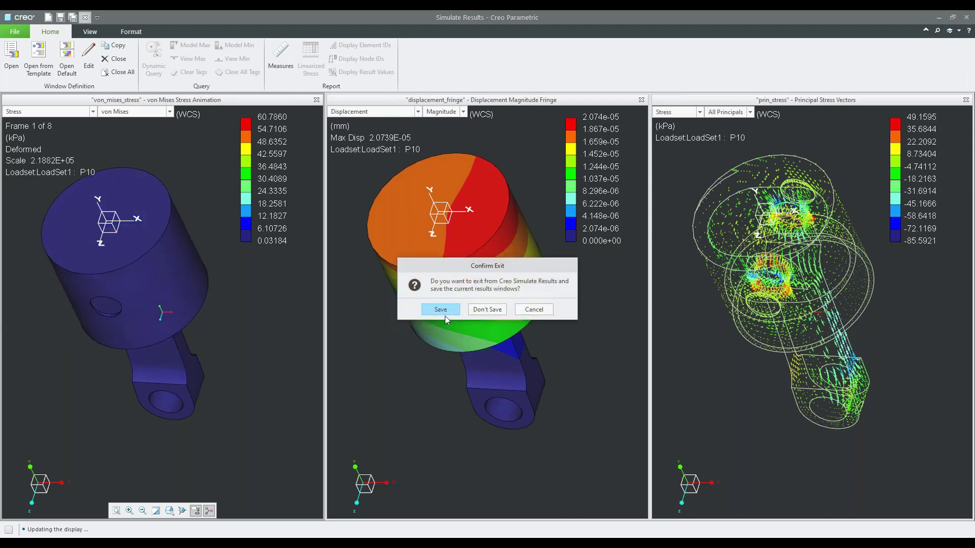
left_click(485, 310)
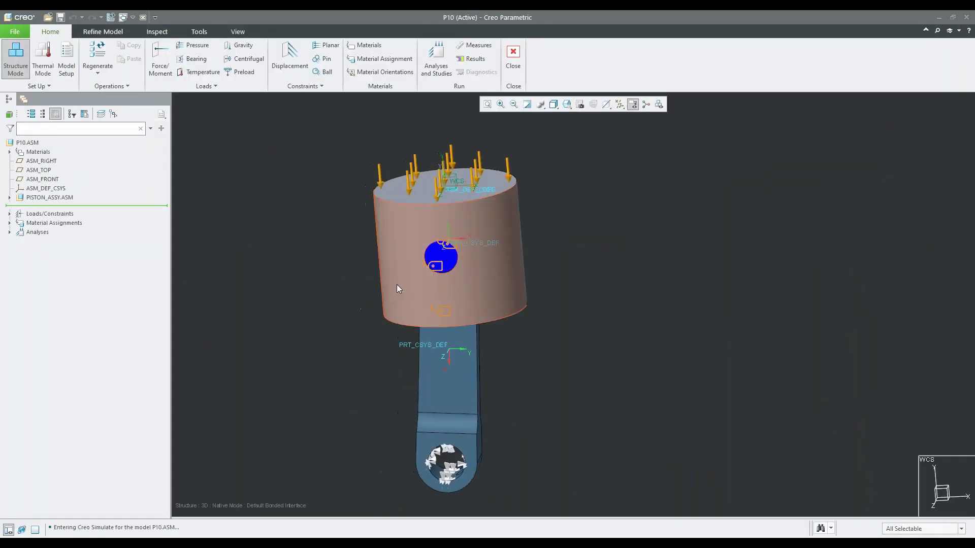
Leave Creo Simulate and activate CONNECTING_ROD.PRT inside PISTON_ASSY.ASM for editing.
left_click(512, 66)
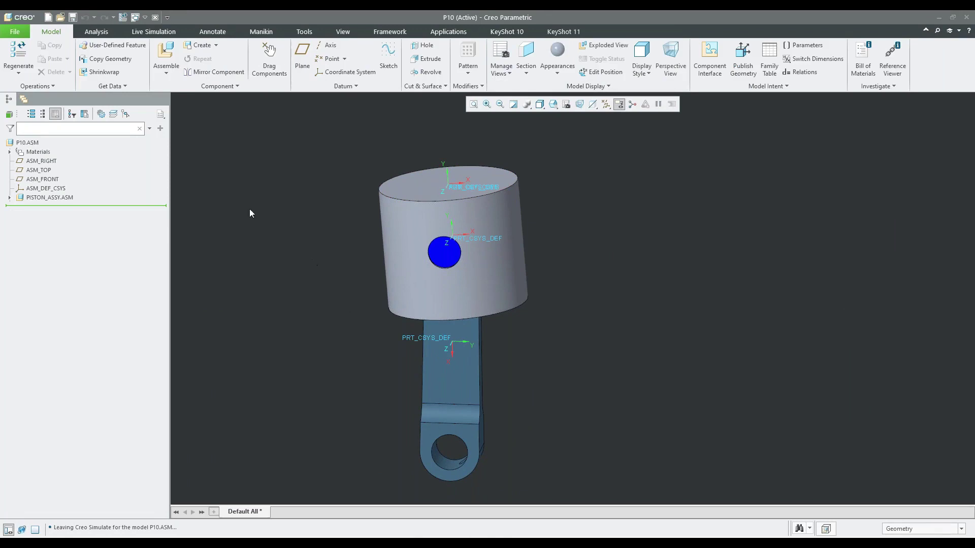
left_click(10, 198)
left_click(72, 270)
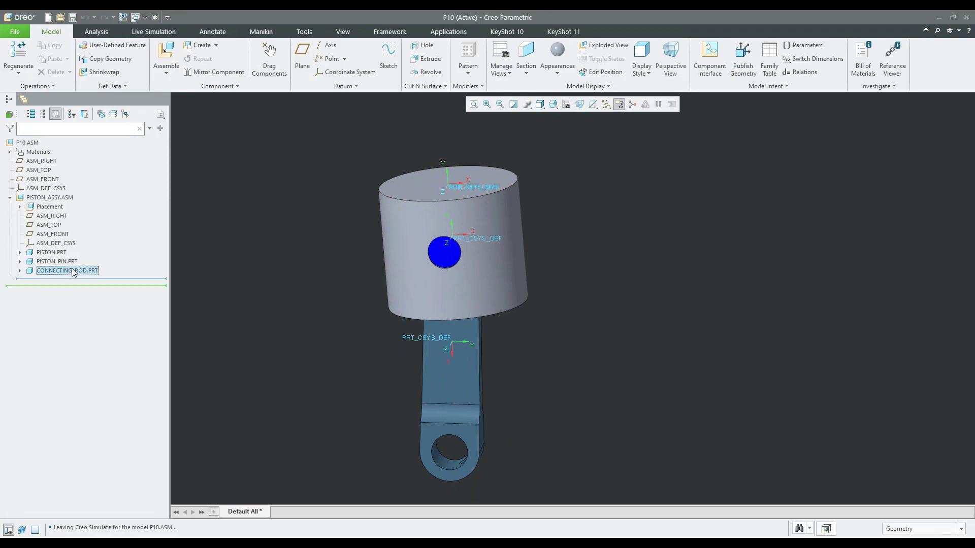
left_click(78, 236)
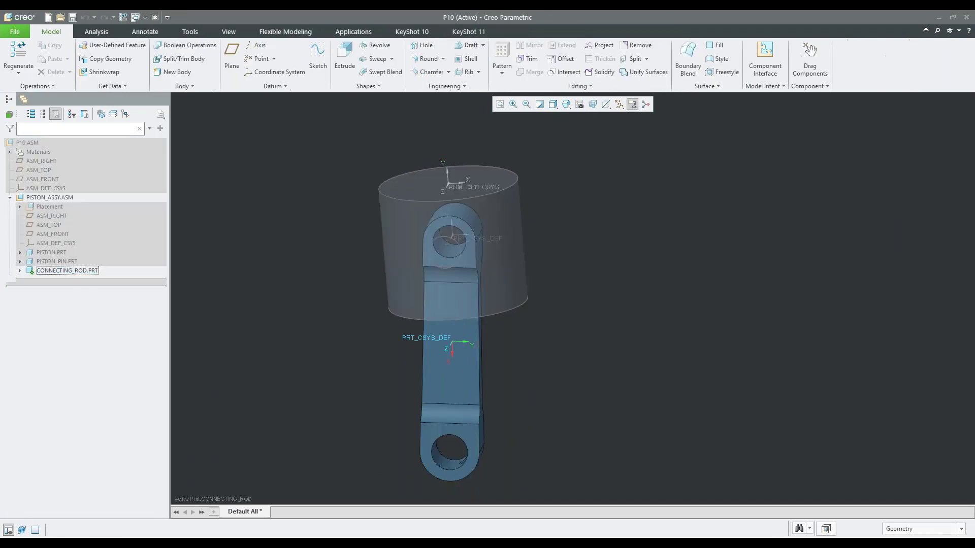
Start a Lattice feature in the connecting rod and consult the "Additive Manufacturing – Enhancements 02" slide in PowerPoint.
left_click(456, 87)
left_click(440, 180)
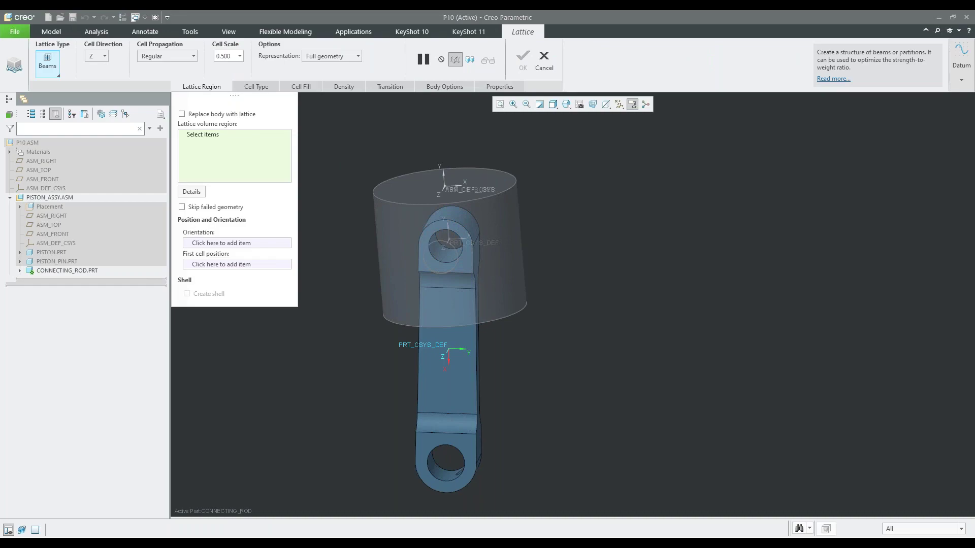
key("alt+Tab")
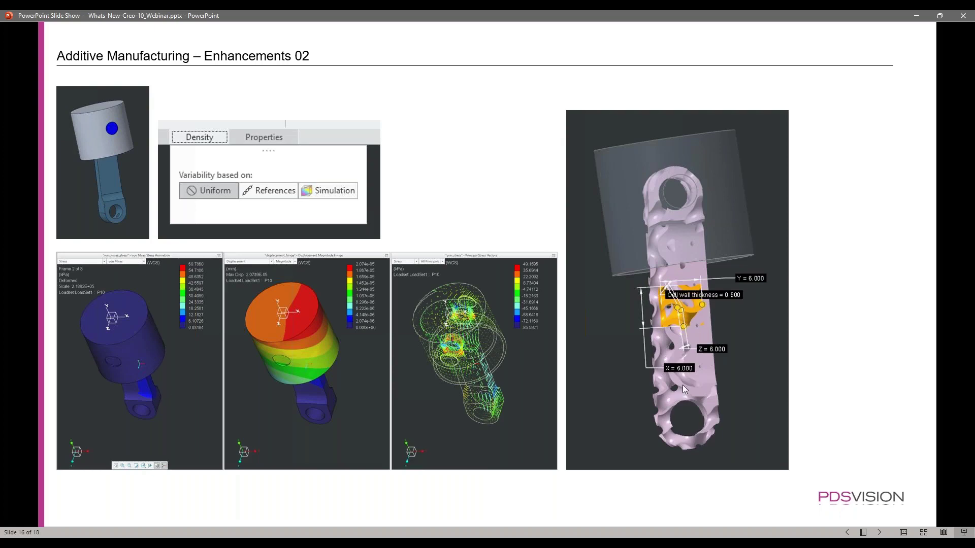
left_click(916, 16)
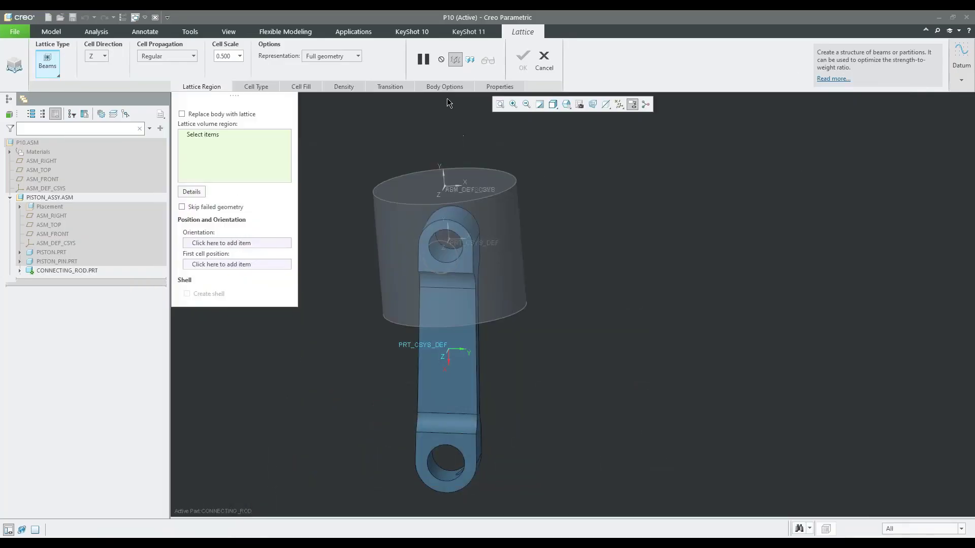
Base the lattice density variability on simulation, loading the Analysis1_asm study from the Formula-Driven-Lattice folder.
left_click(401, 87)
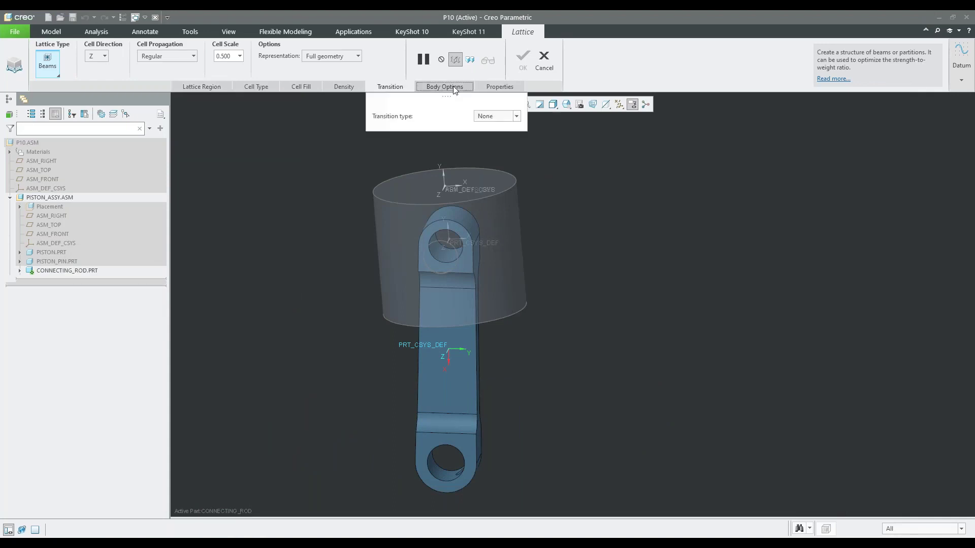
left_click(499, 87)
left_click(401, 88)
left_click(344, 86)
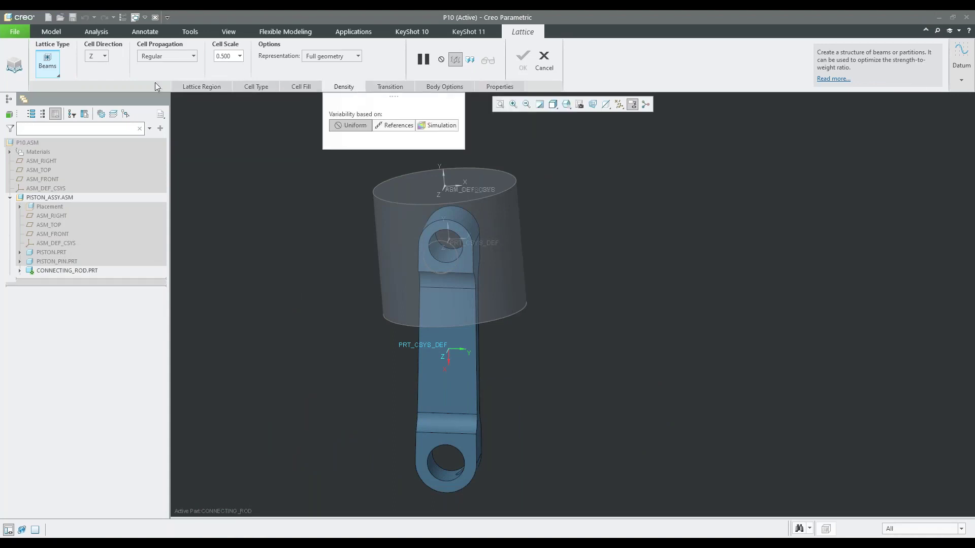
left_click(440, 127)
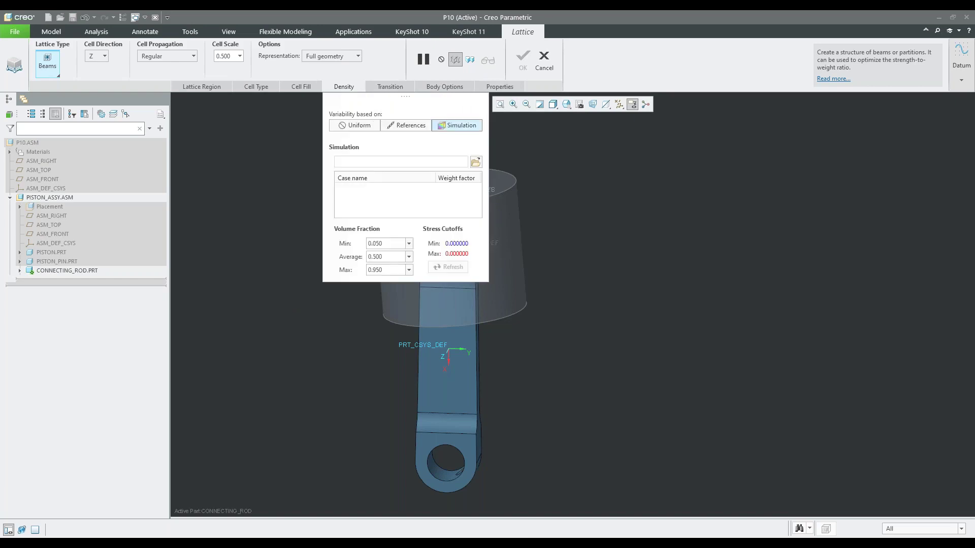
left_click(476, 162)
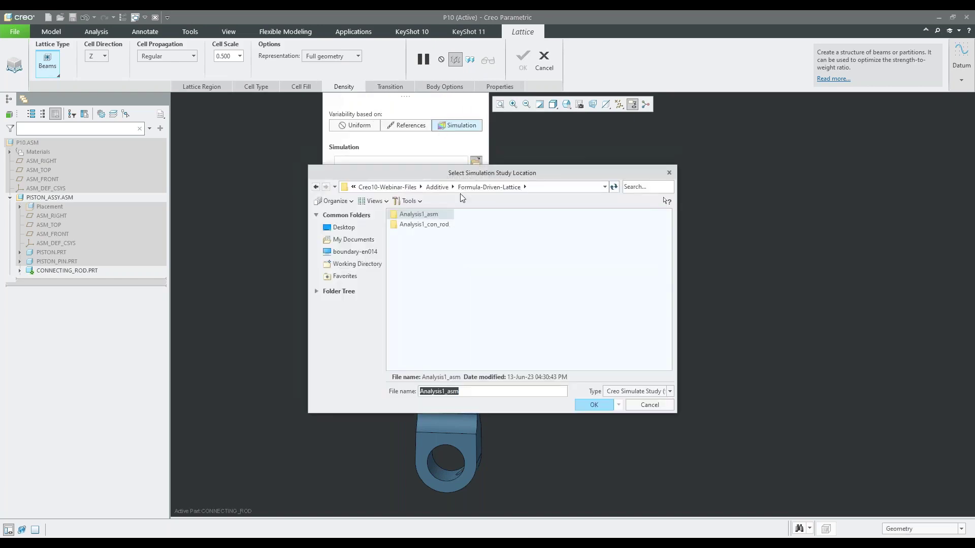
left_click(594, 405)
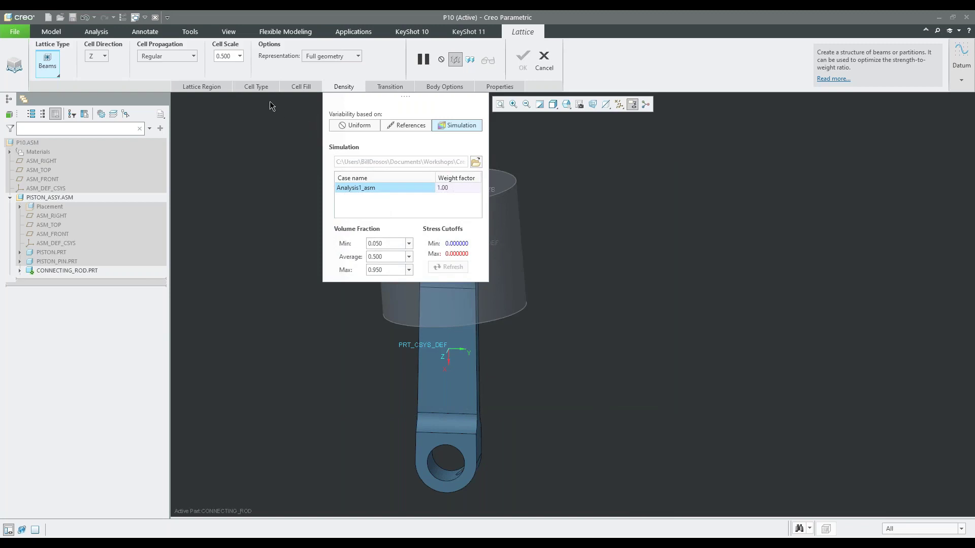
Change the lattice type to Formula Driven and replace the connecting rod body with the lattice.
left_click(56, 77)
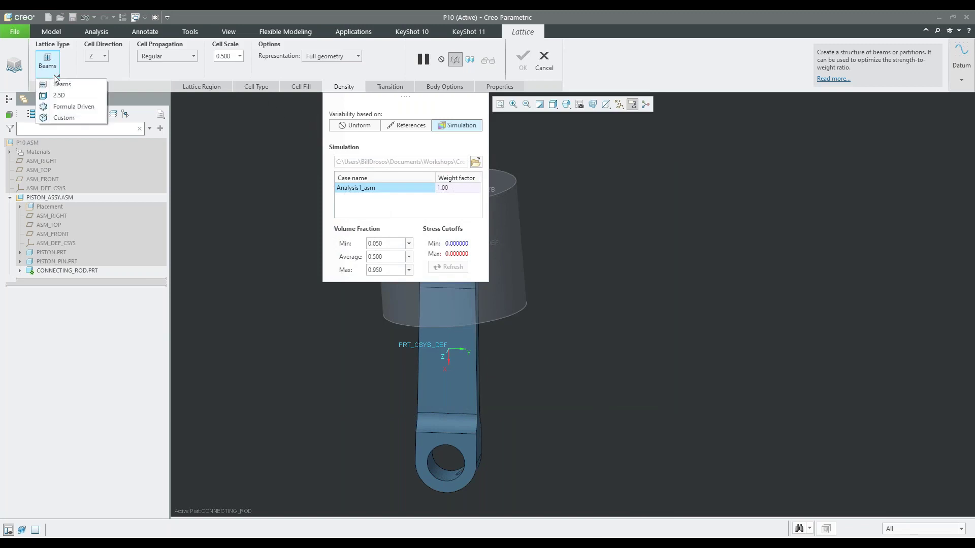
left_click(71, 107)
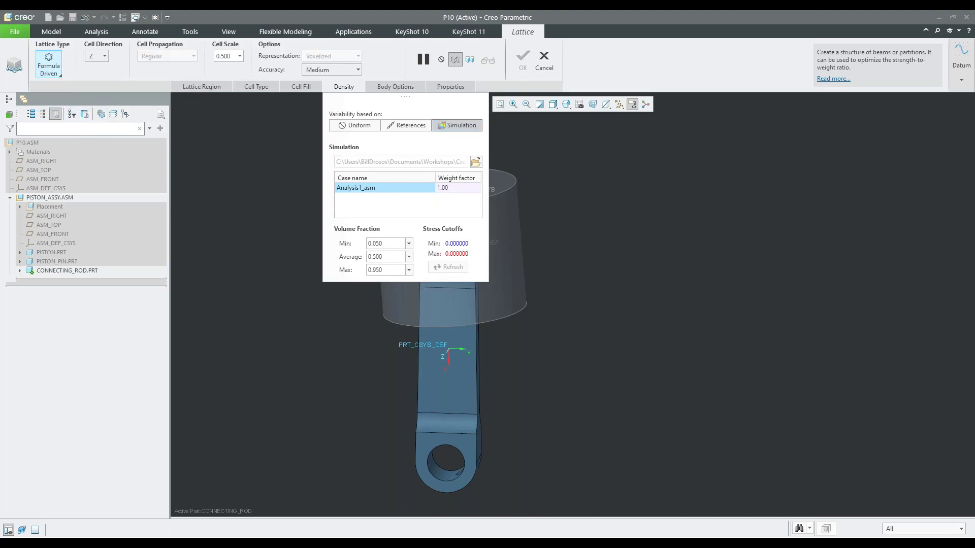
left_click(192, 87)
left_click(183, 116)
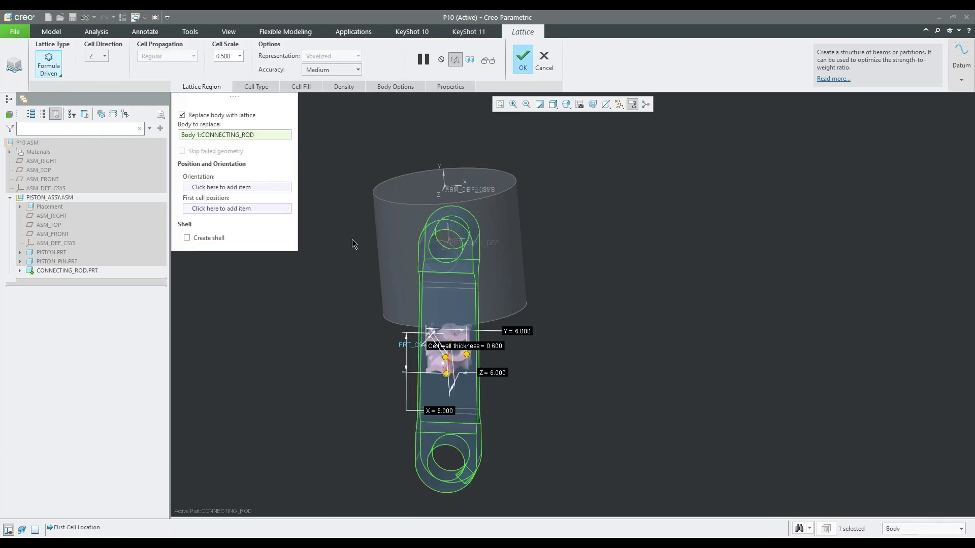
Review the available cell functions, cell size and wall thickness, and preview the full lattice geometry on the connecting rod.
left_click(256, 86)
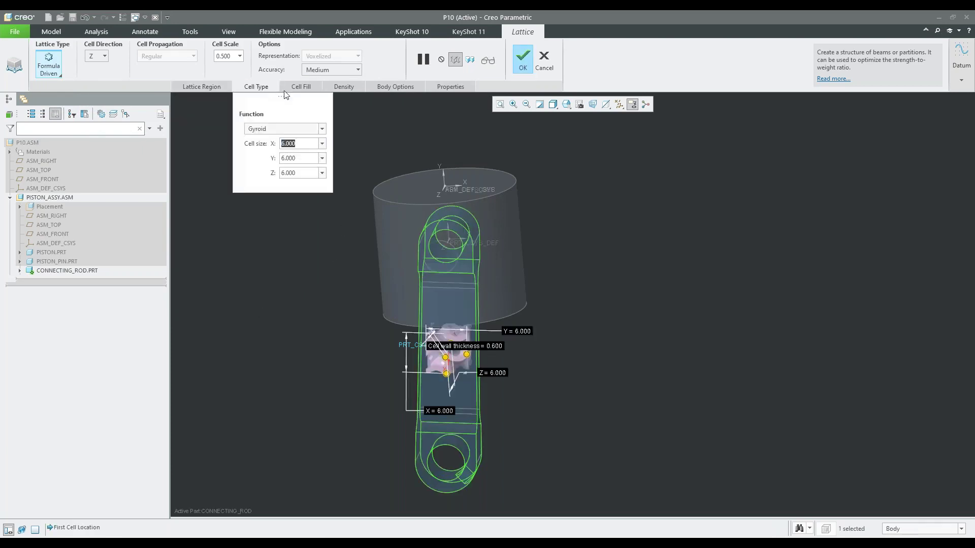
left_click(322, 129)
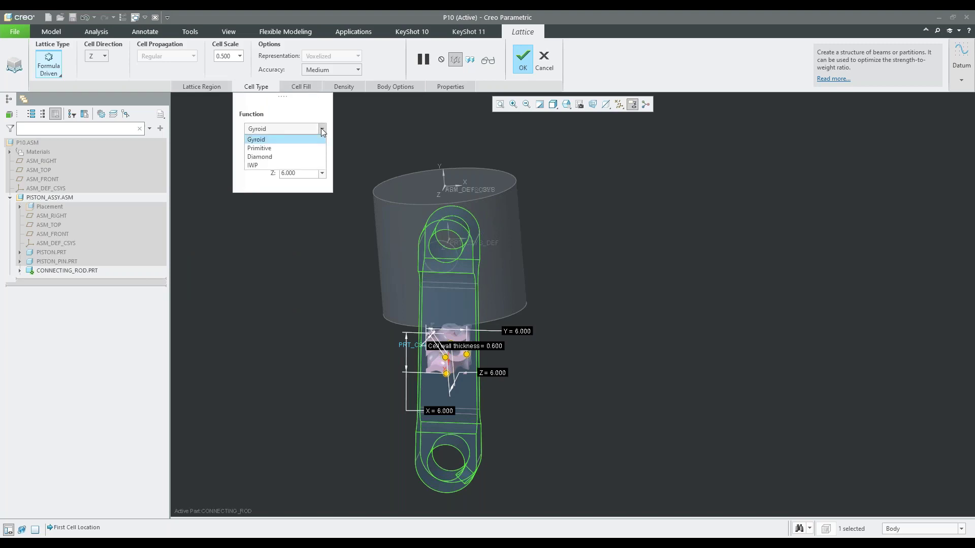
left_click(395, 66)
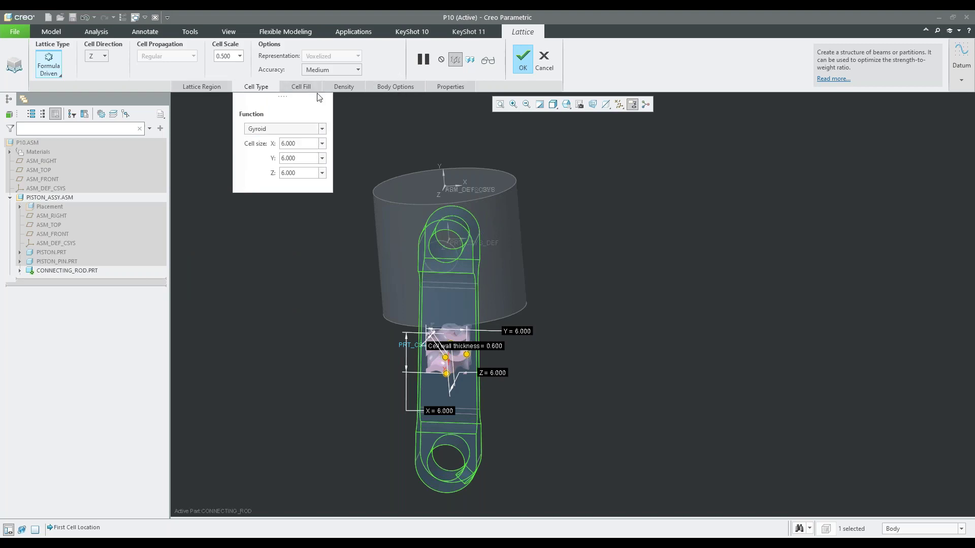
left_click(301, 86)
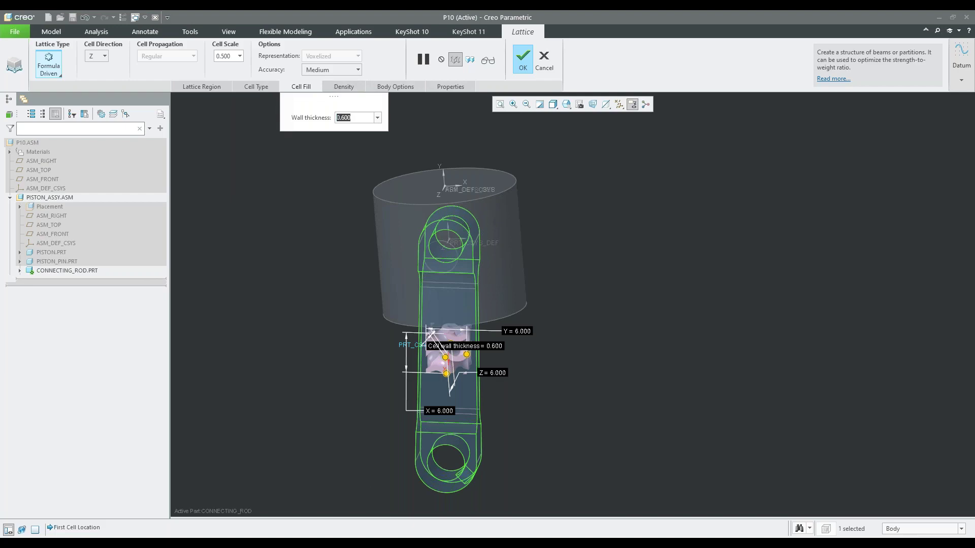
left_click(523, 59)
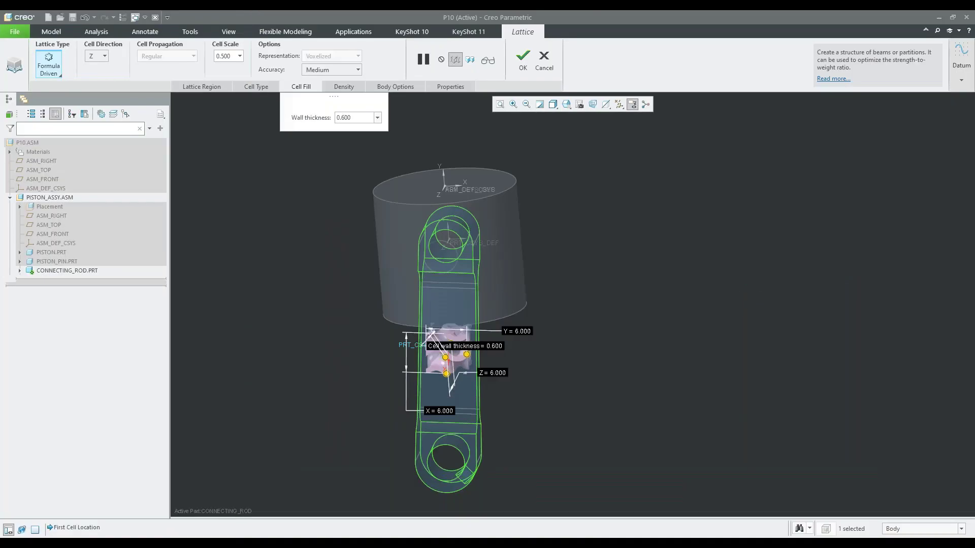
left_click(523, 59)
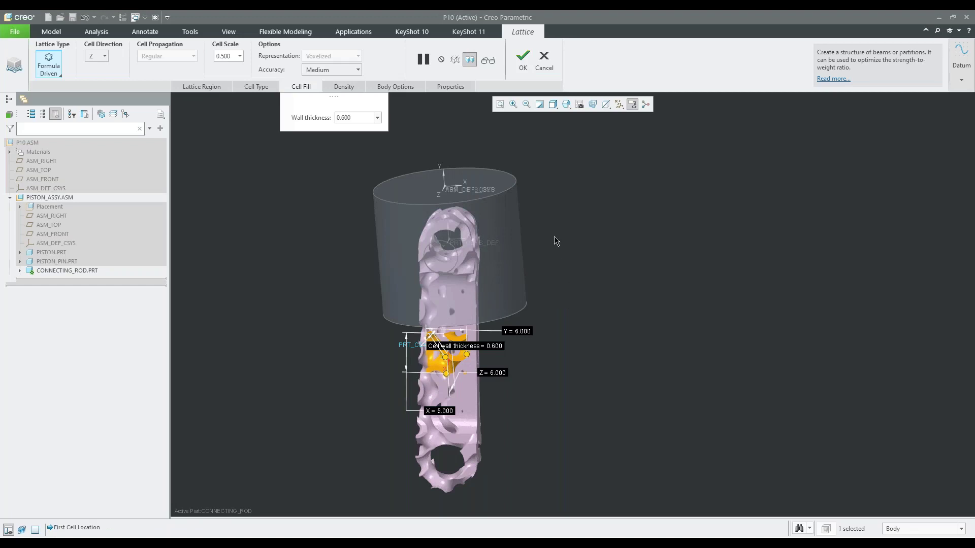
Examine the previewed lattice along the connecting rod's shank and lower bore from several angles.
scroll(522, 235, "down", 2)
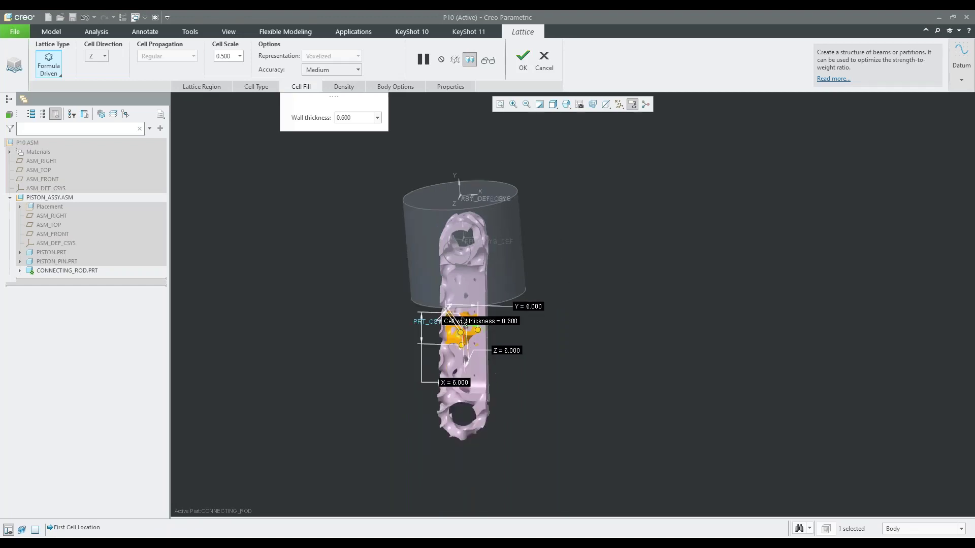
scroll(463, 347, "up", 2)
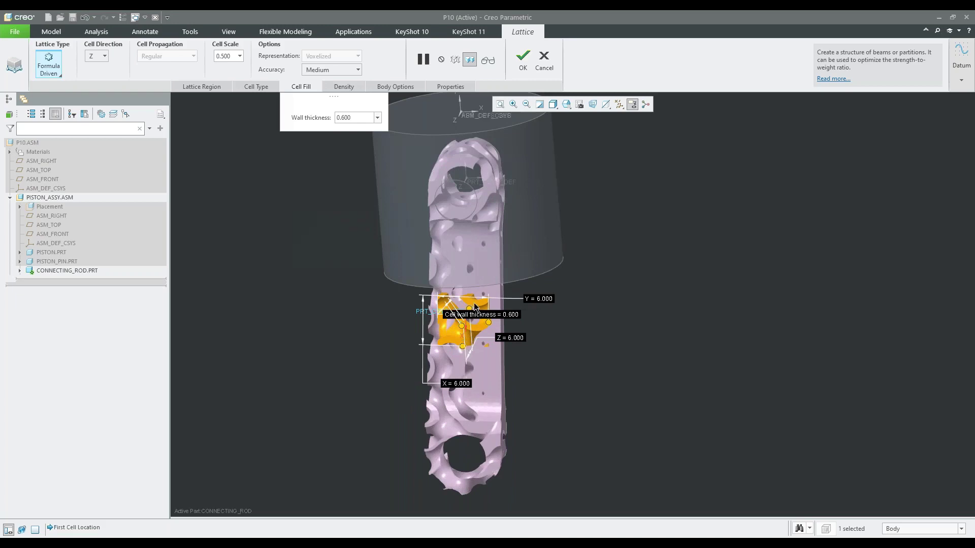
middle_click_drag(498, 333, 485, 312)
scroll(500, 350, "up", 2)
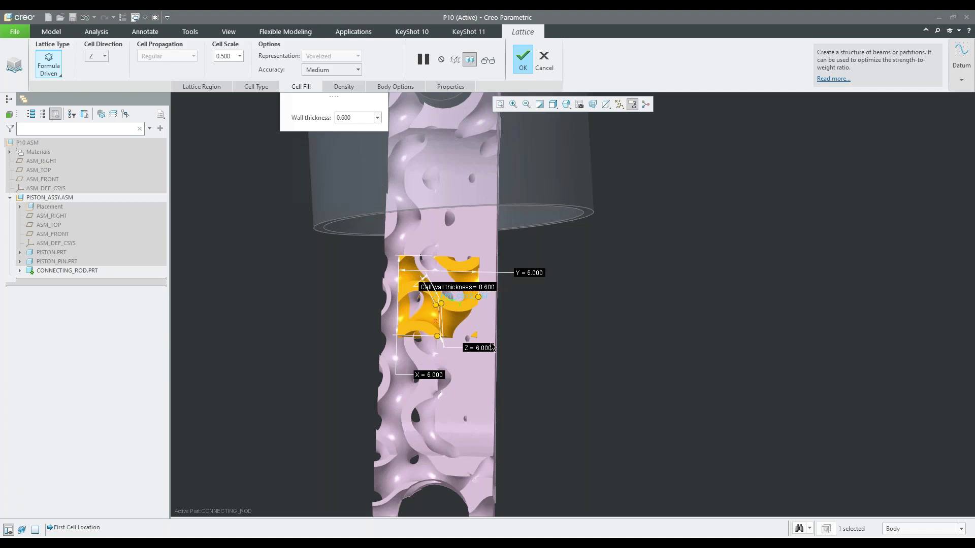
scroll(475, 391, "down", 2)
scroll(487, 245, "up", 2)
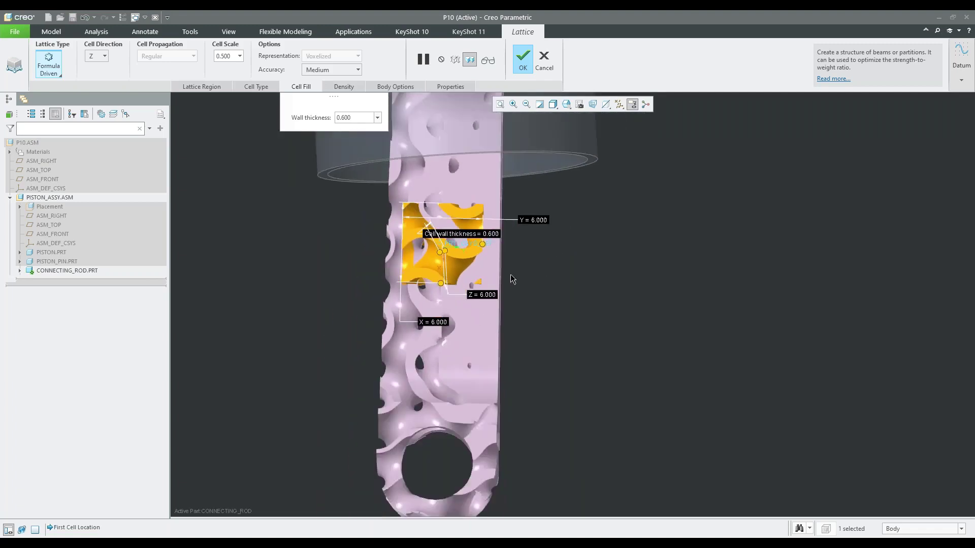
middle_click_drag(512, 278, 528, 276)
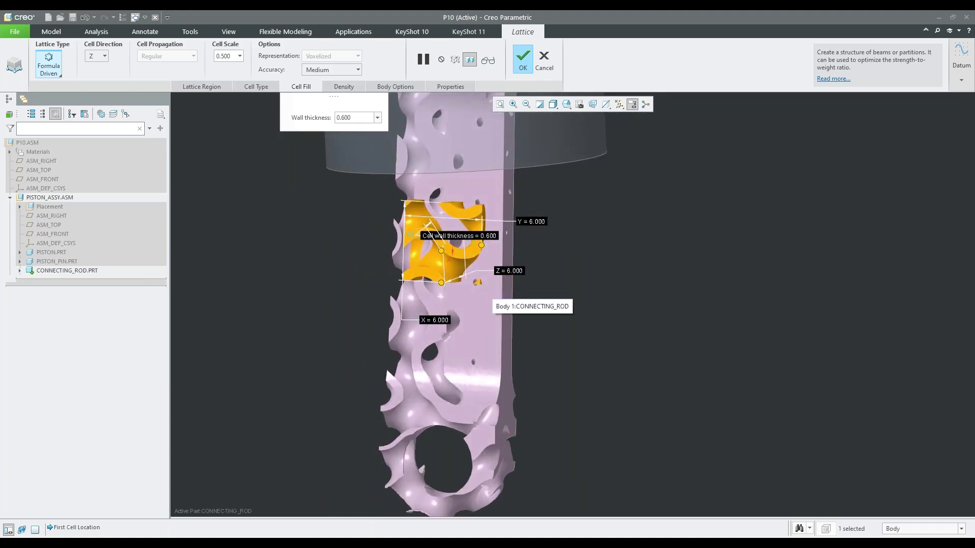
scroll(492, 305, "down", 2)
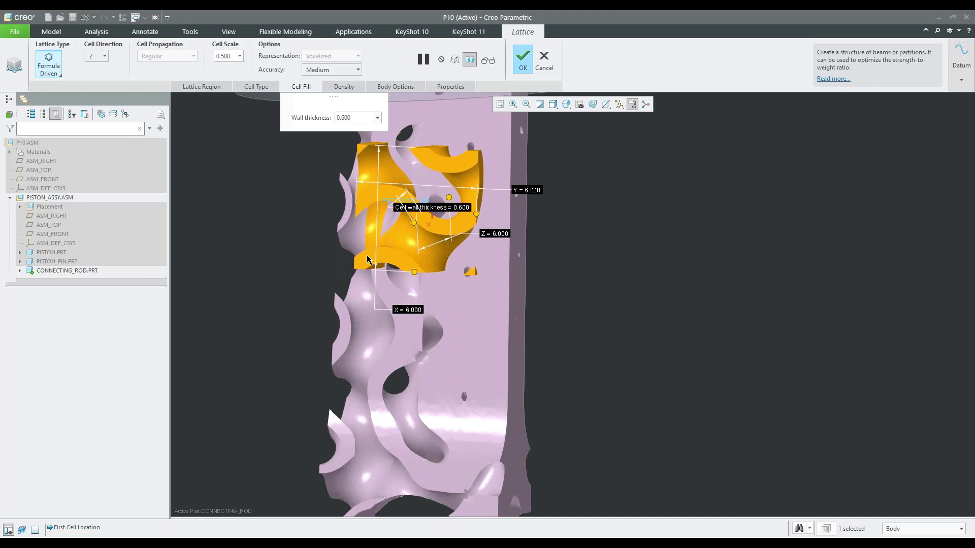
scroll(483, 279, "up", 3)
middle_click_drag(483, 278, 435, 298)
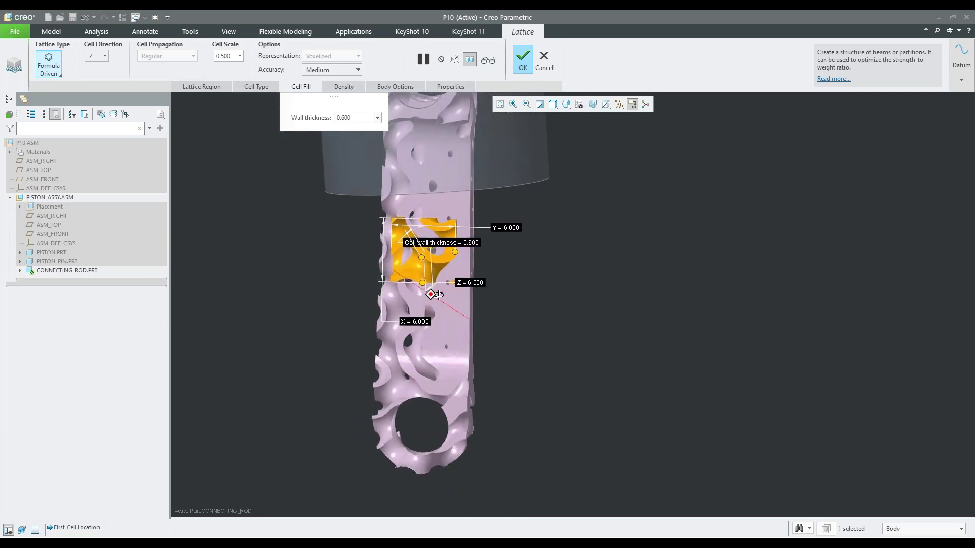
left_click_drag(430, 294, 434, 288)
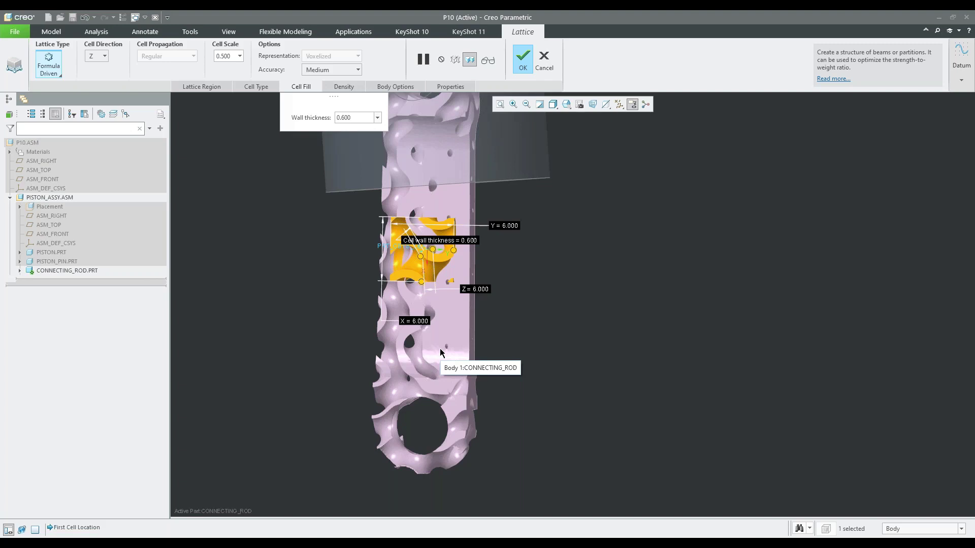
Complete the lattice feature in the connecting rod and reactivate the top-level assembly P10.ASM.
left_click(522, 58)
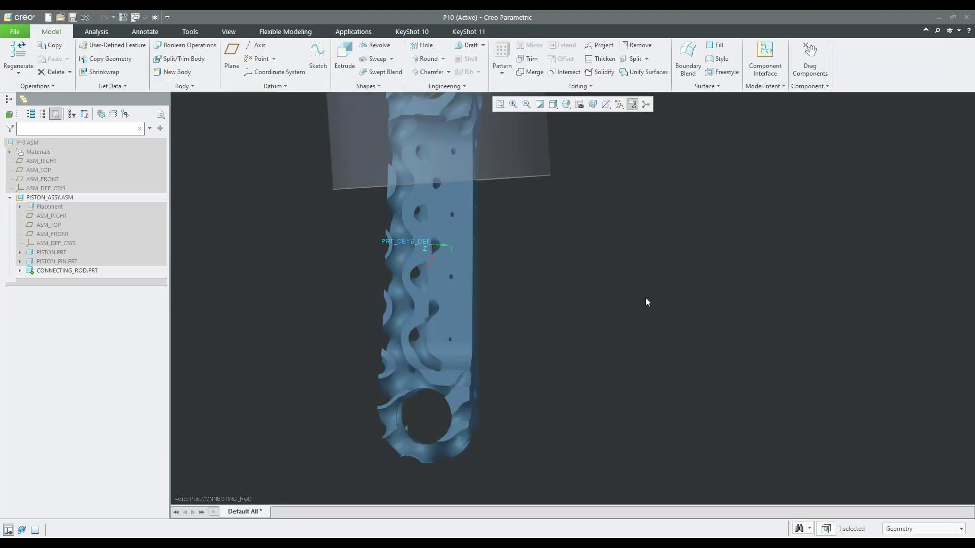
left_click(551, 347)
key("ctrl+a")
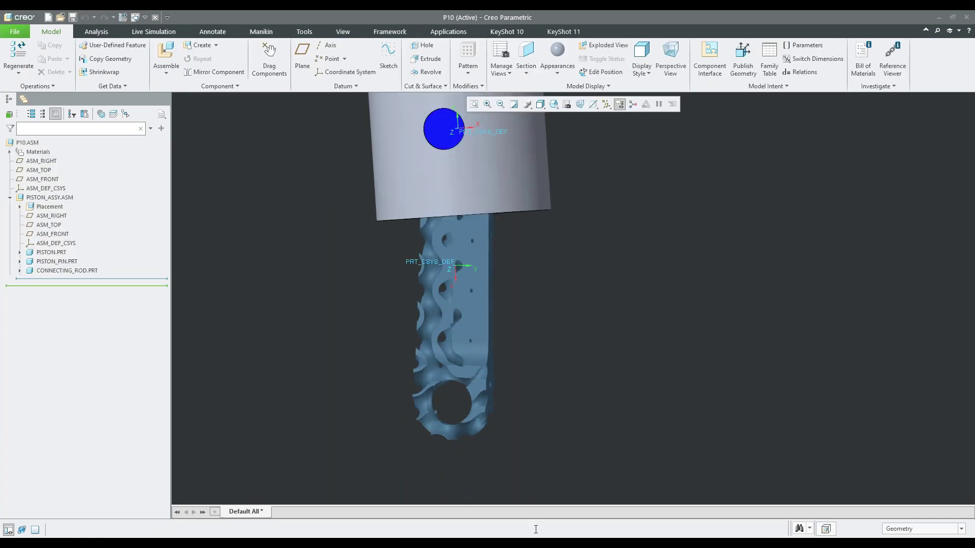
Switch to PowerPoint, bring up the Whats-New-Creo-10.pptx window at the "Training Capabilities" slide, and maximize it.
mouse_move(535, 545)
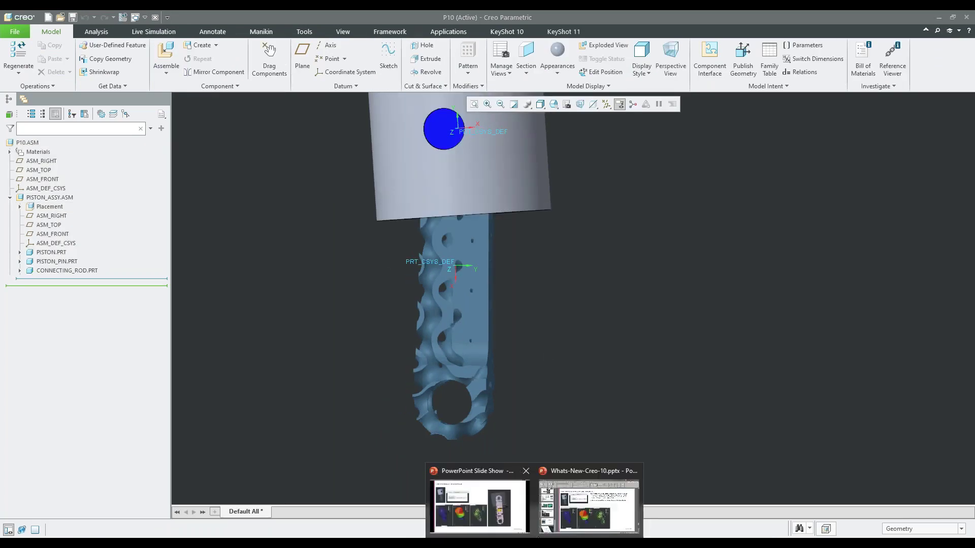
left_click(519, 517)
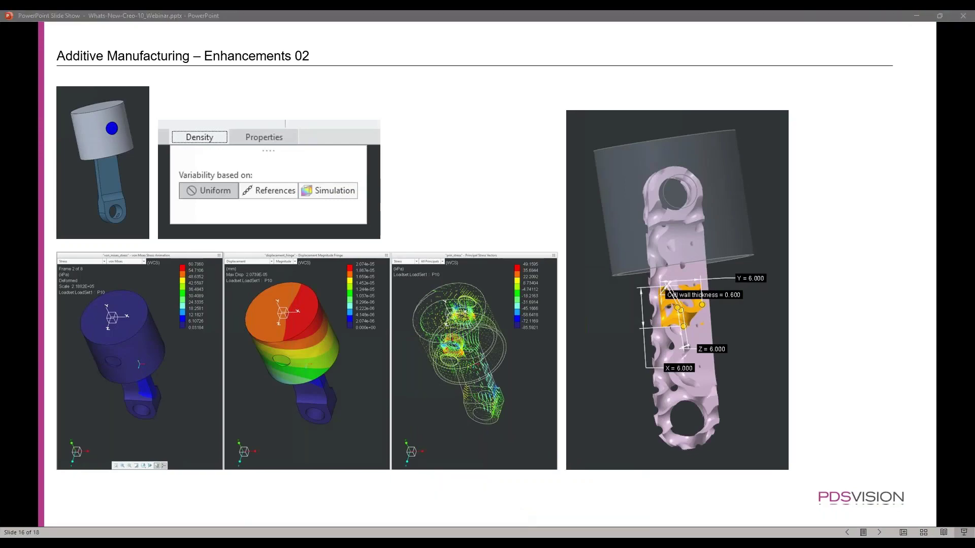
key("alt+Tab")
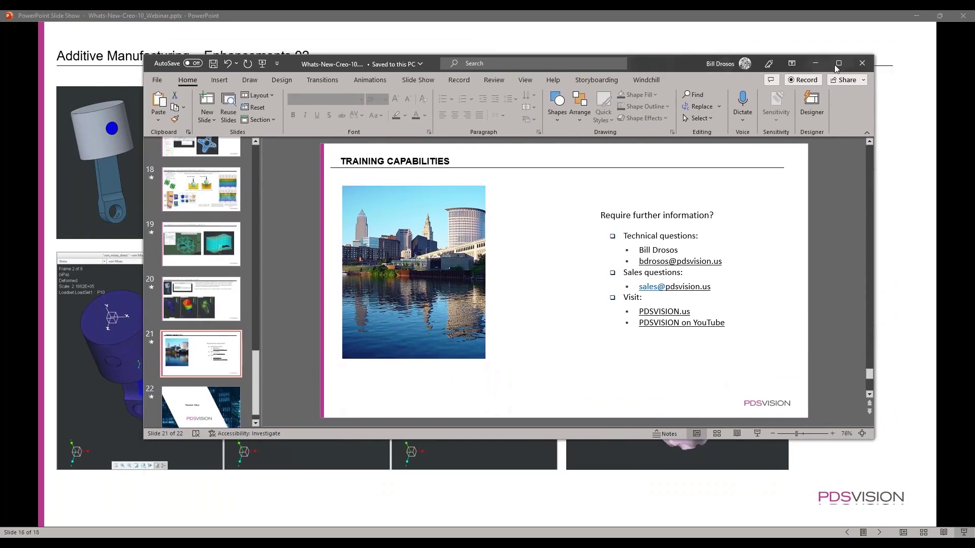
left_click(837, 65)
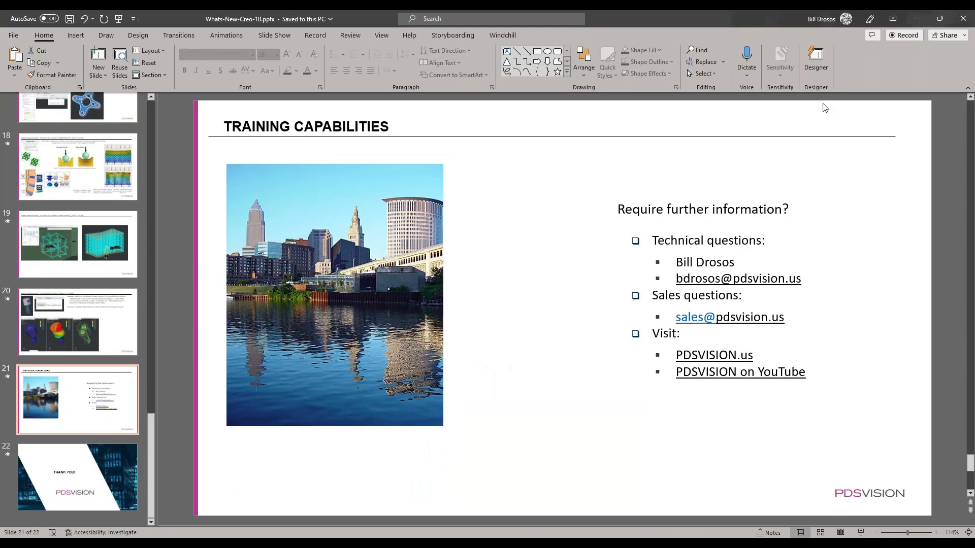